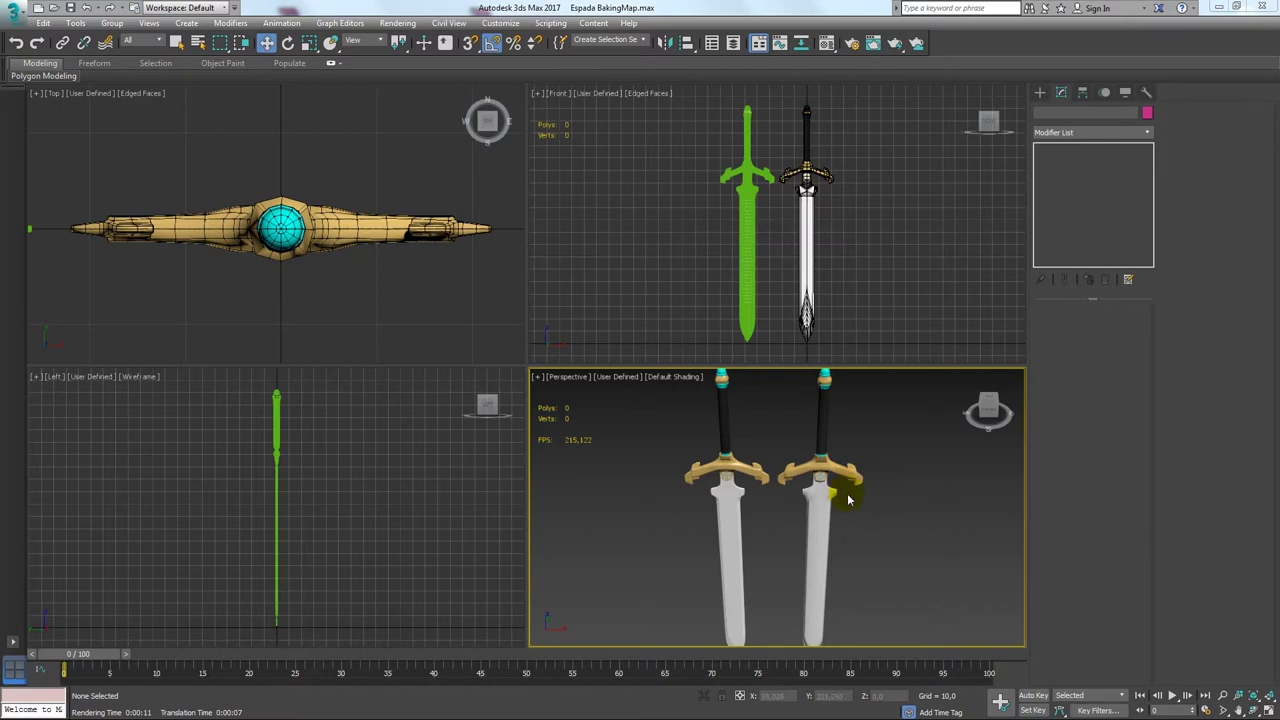
- Maximize the Perspective viewport with Alt+W and turn on Edged Faces shading
middle_drag(848, 497, 834, 490)
key(alt+w)
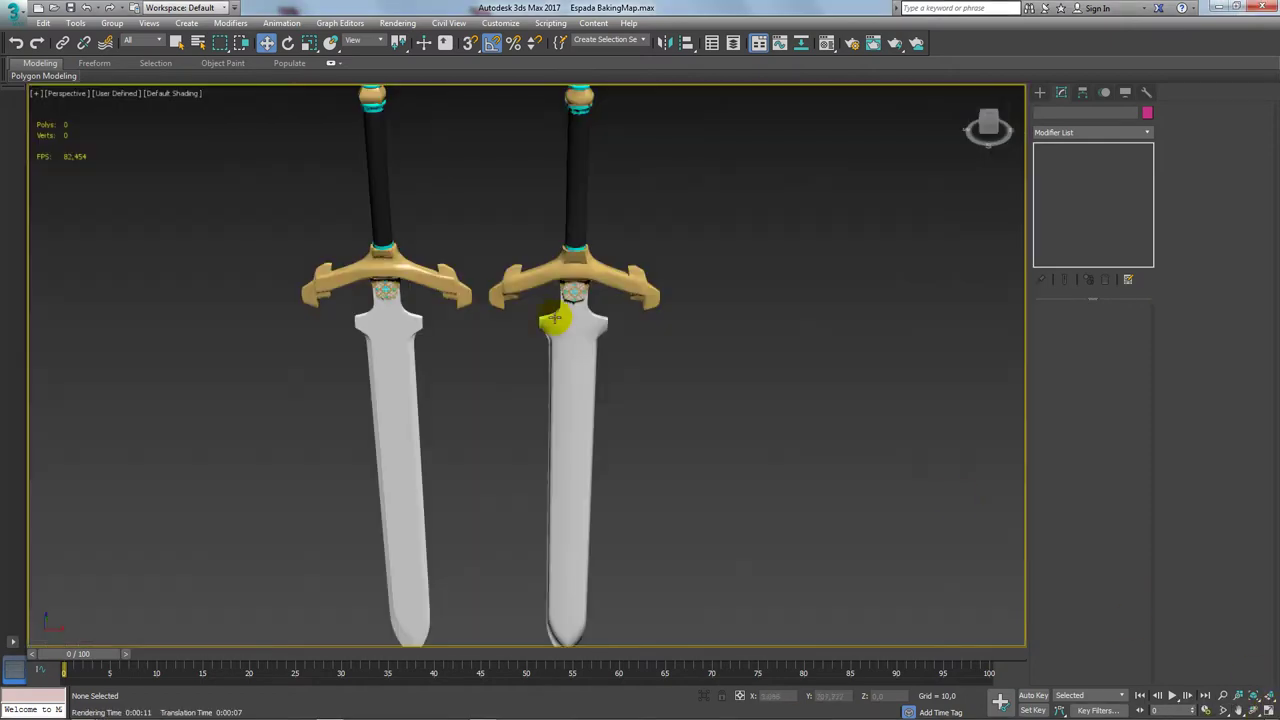
middle_drag(543, 314, 562, 319)
key(F4)
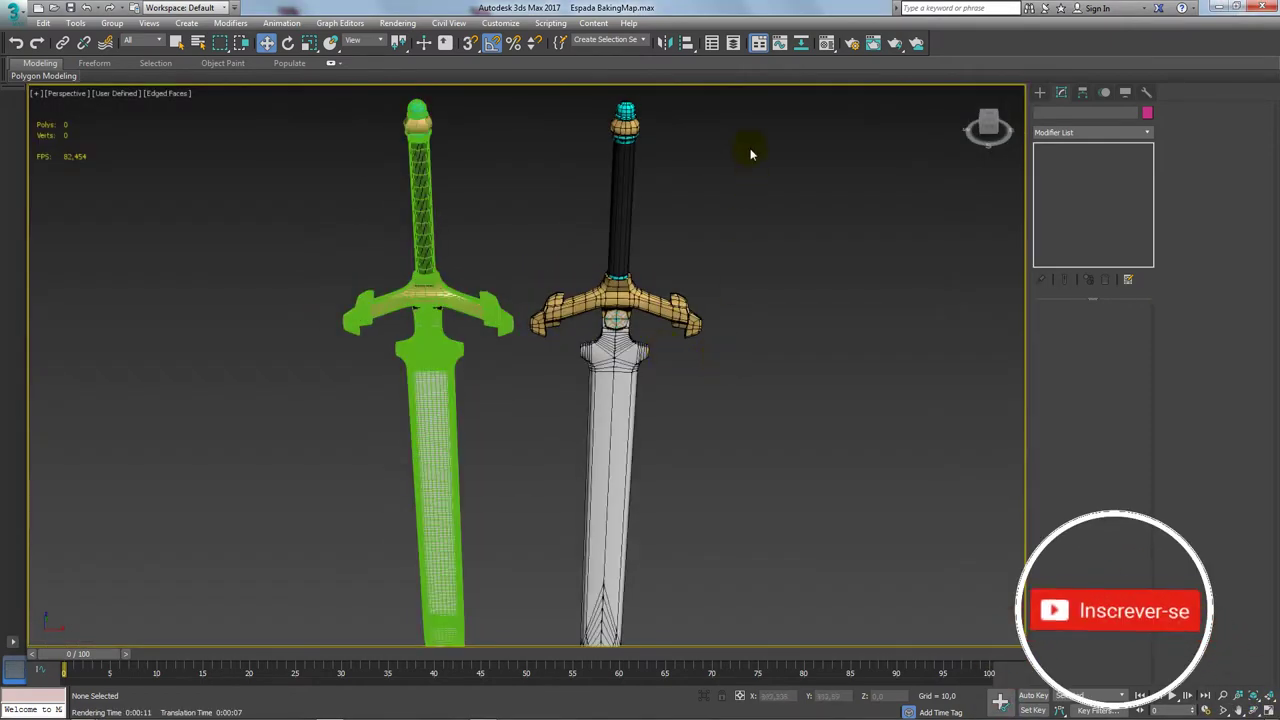
- Select the right-hand low-poly sword and show the application menu's export choices
drag(750, 149, 643, 421)
click(612, 542)
scroll(663, 470, down, 3)
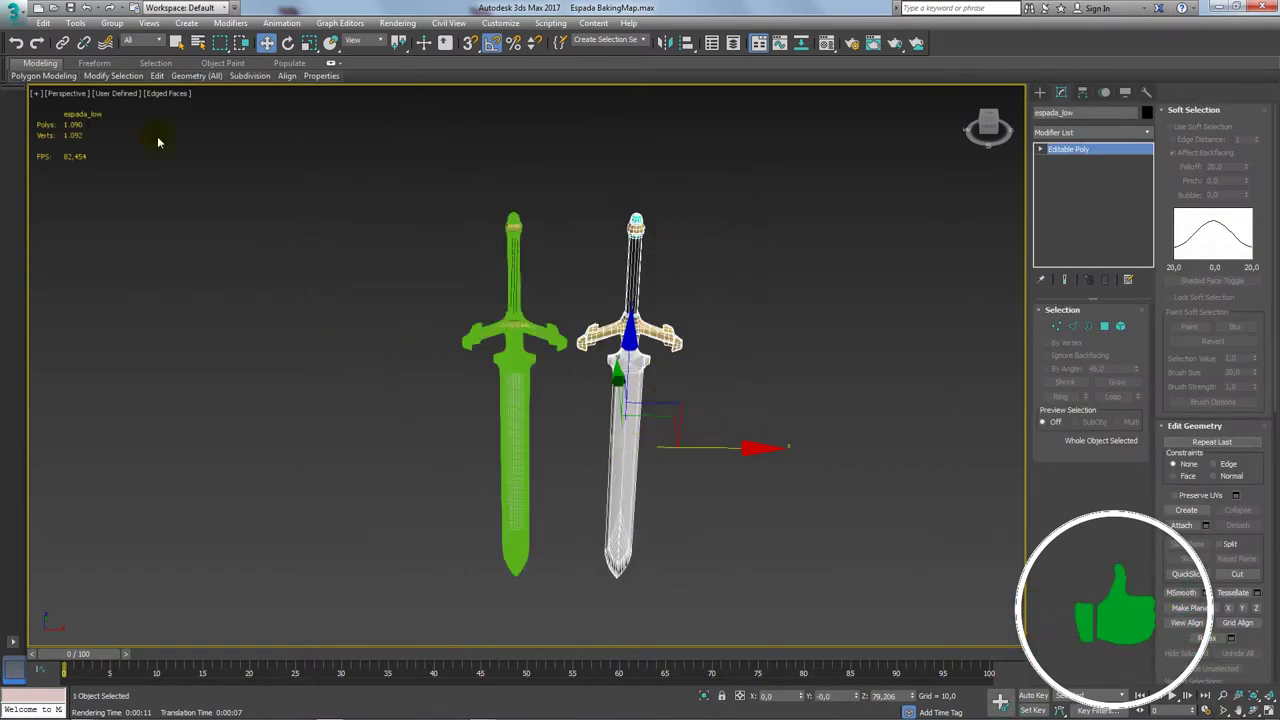
click(17, 16)
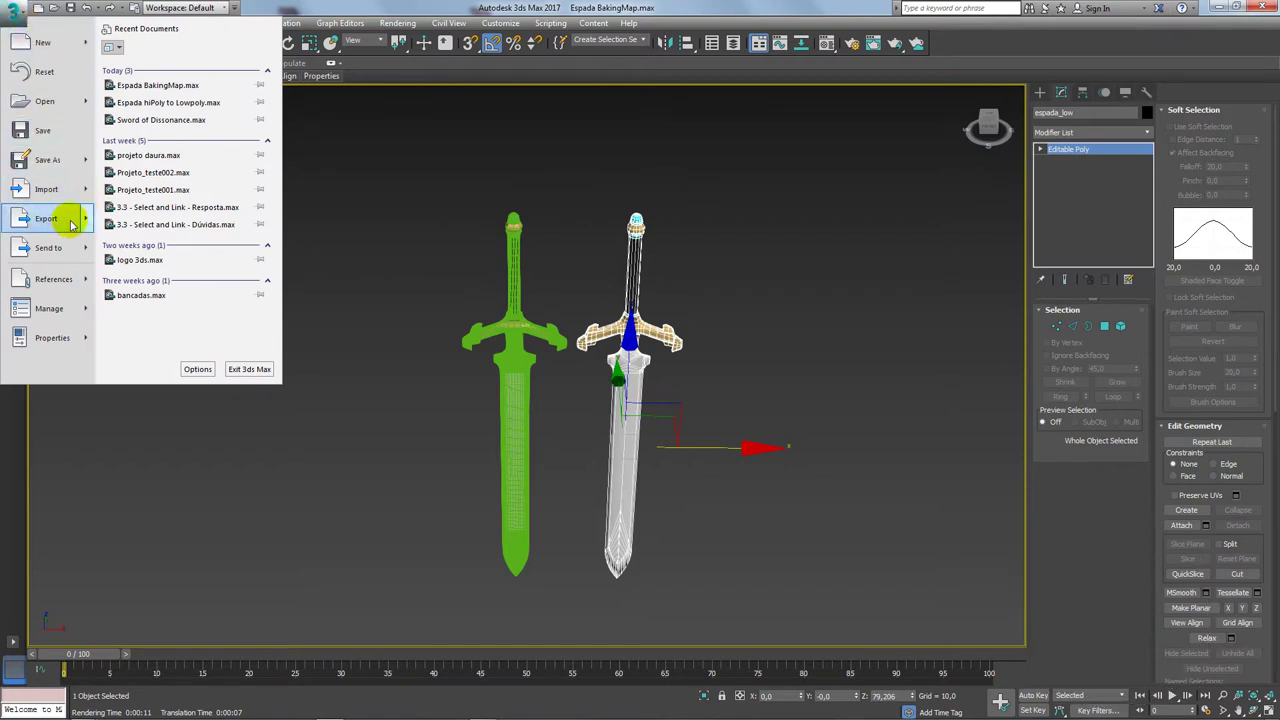
mouse_move(46, 218)
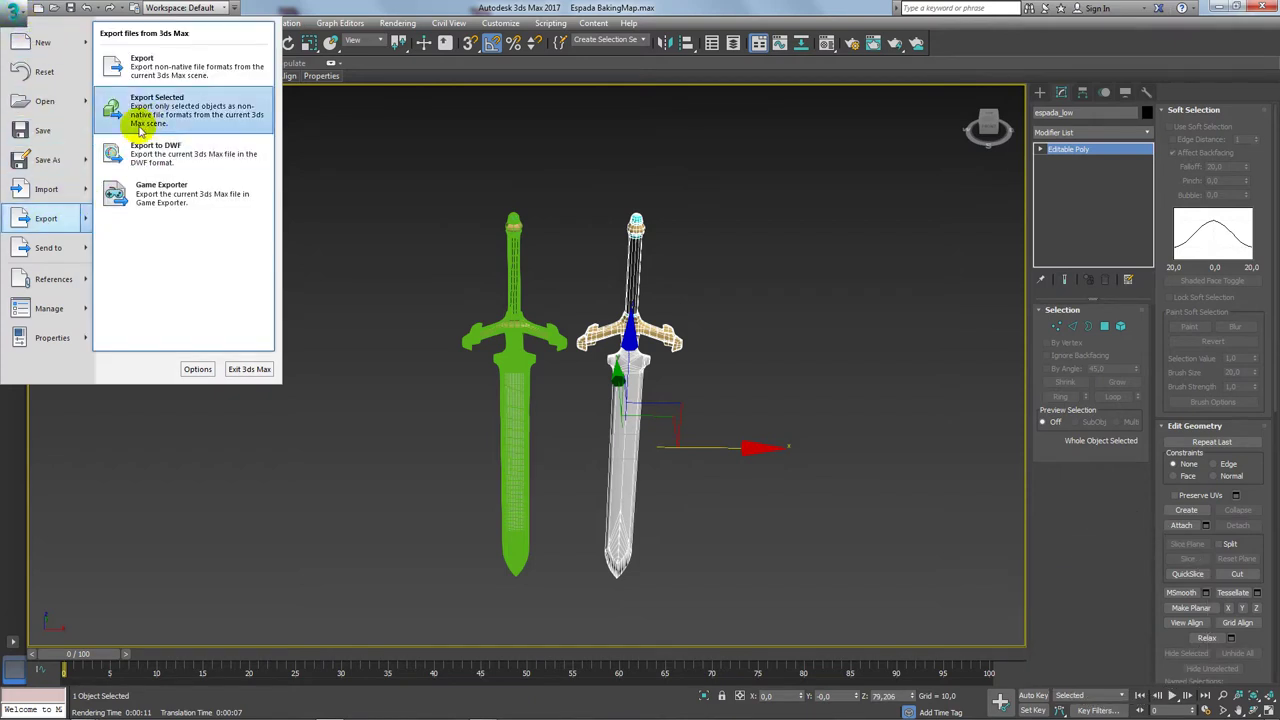
- Start an Export Selected named espada, then cancel the OBJ options
click(160, 120)
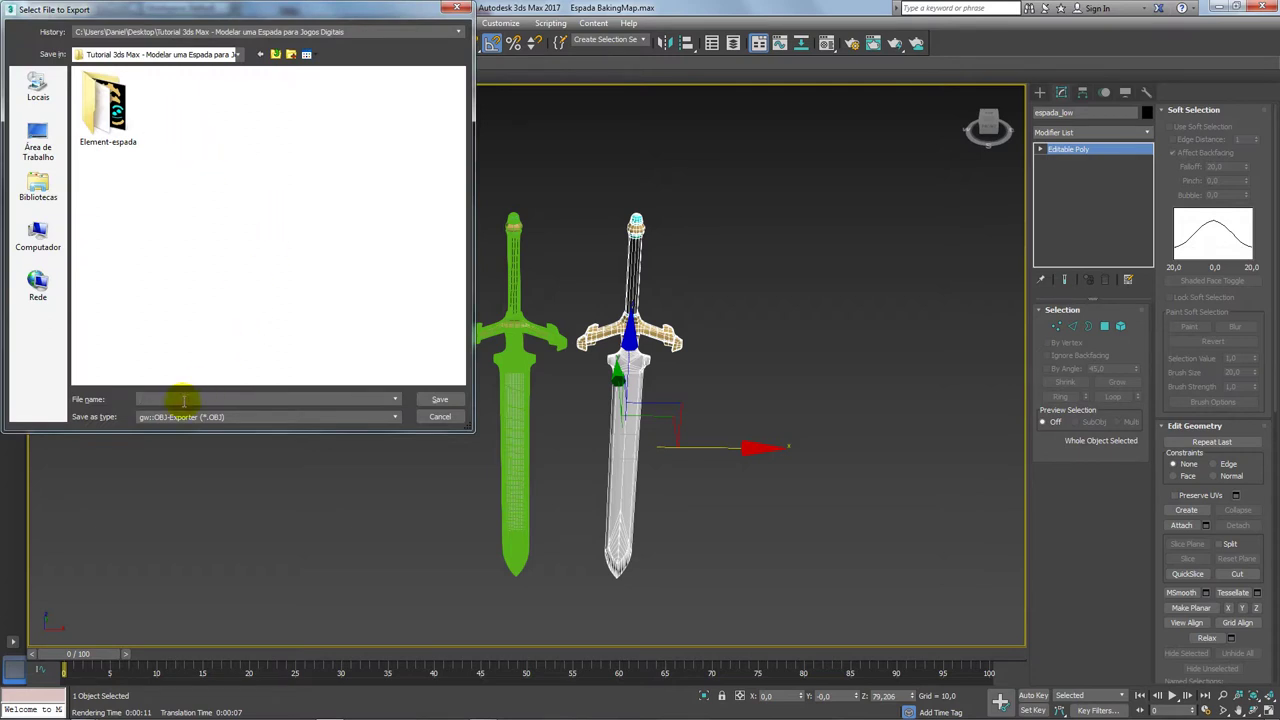
text(espada)
key(Return)
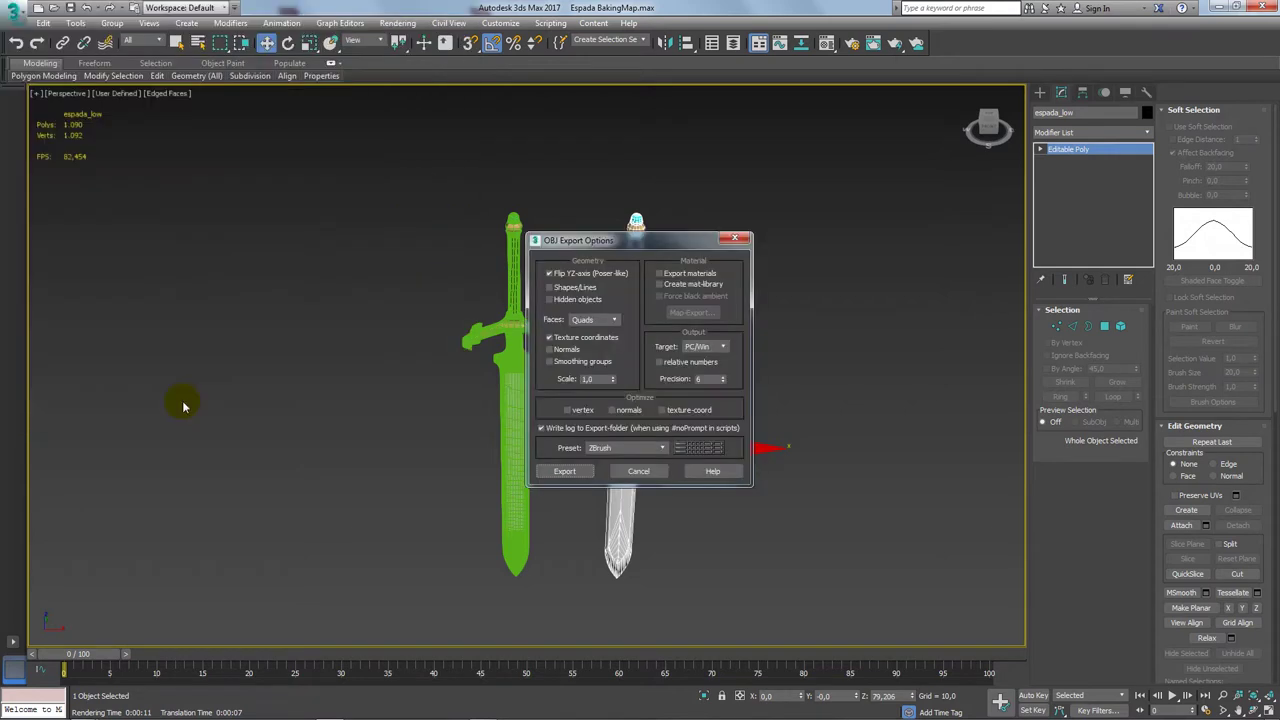
click(564, 471)
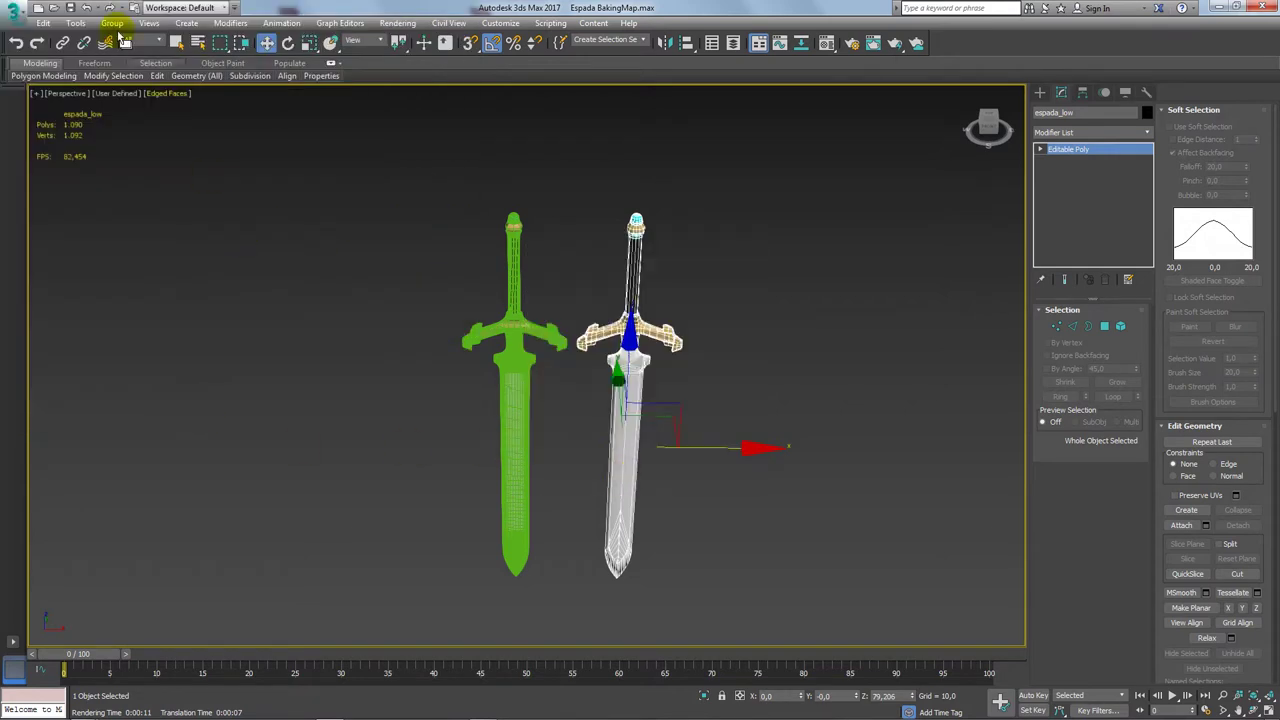
- Export Selected again, choosing OBJ format and saving as espada
click(17, 12)
mouse_move(46, 218)
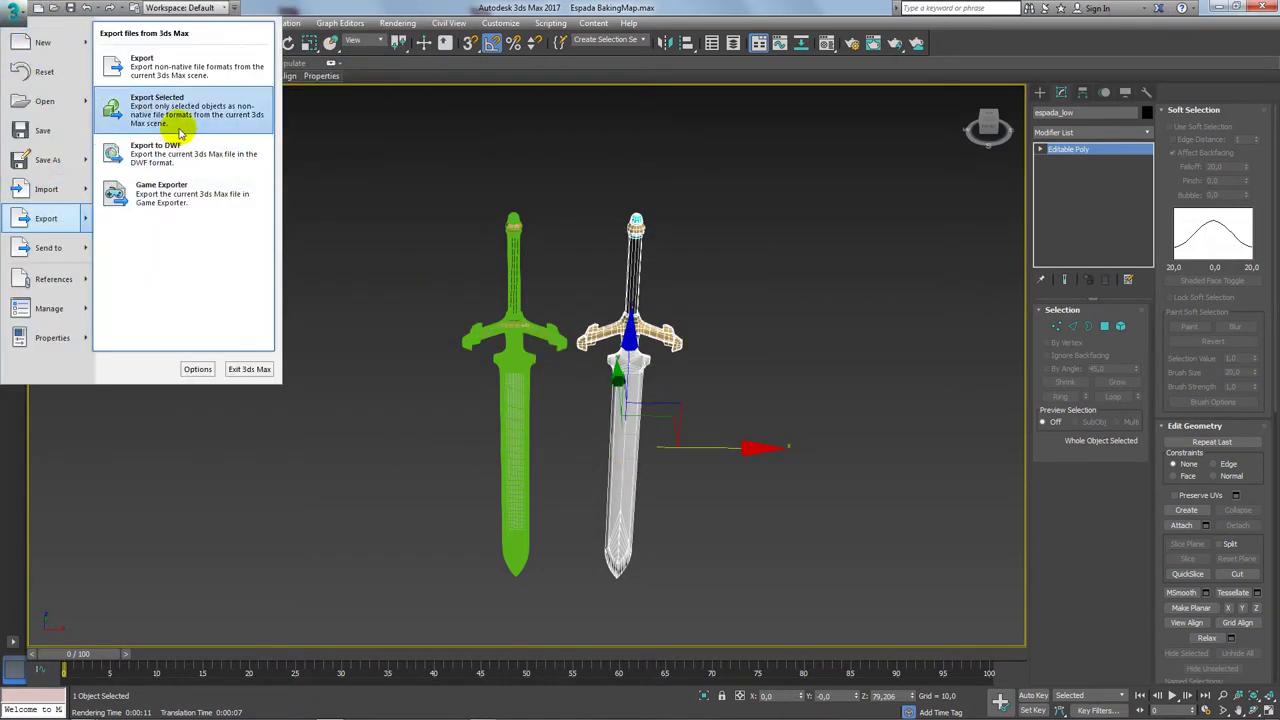
click(171, 123)
click(232, 418)
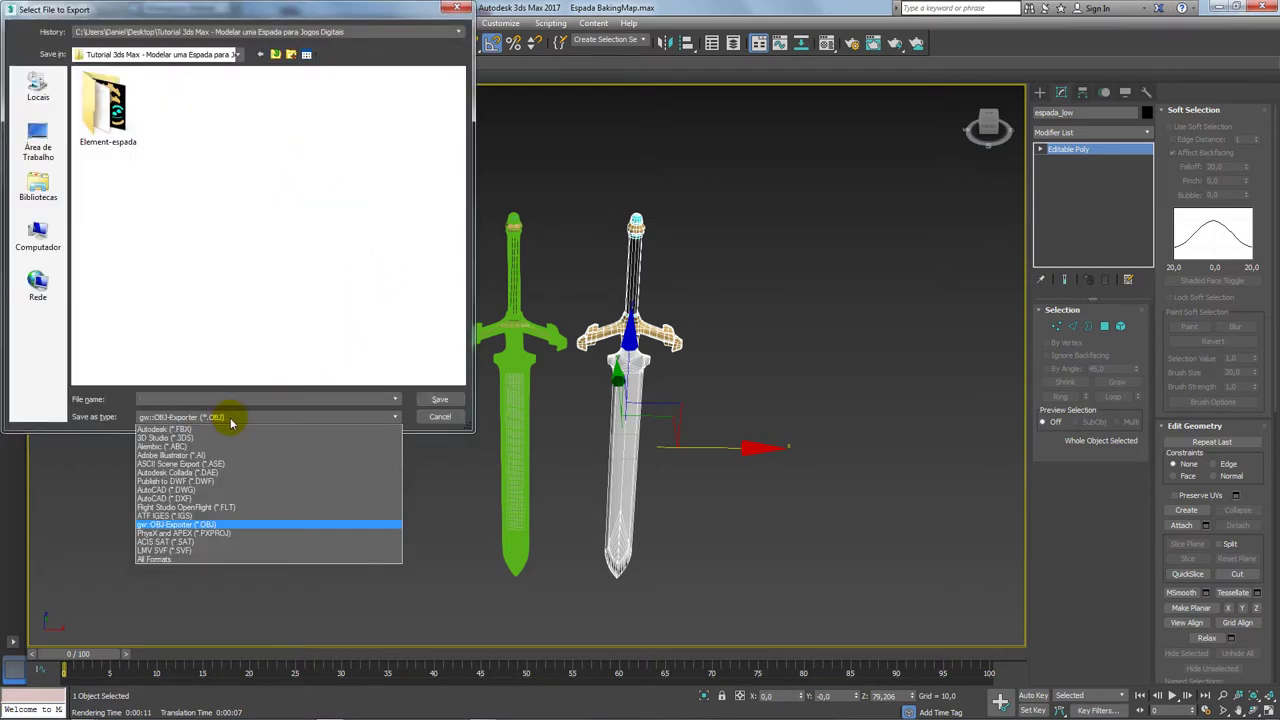
click(193, 398)
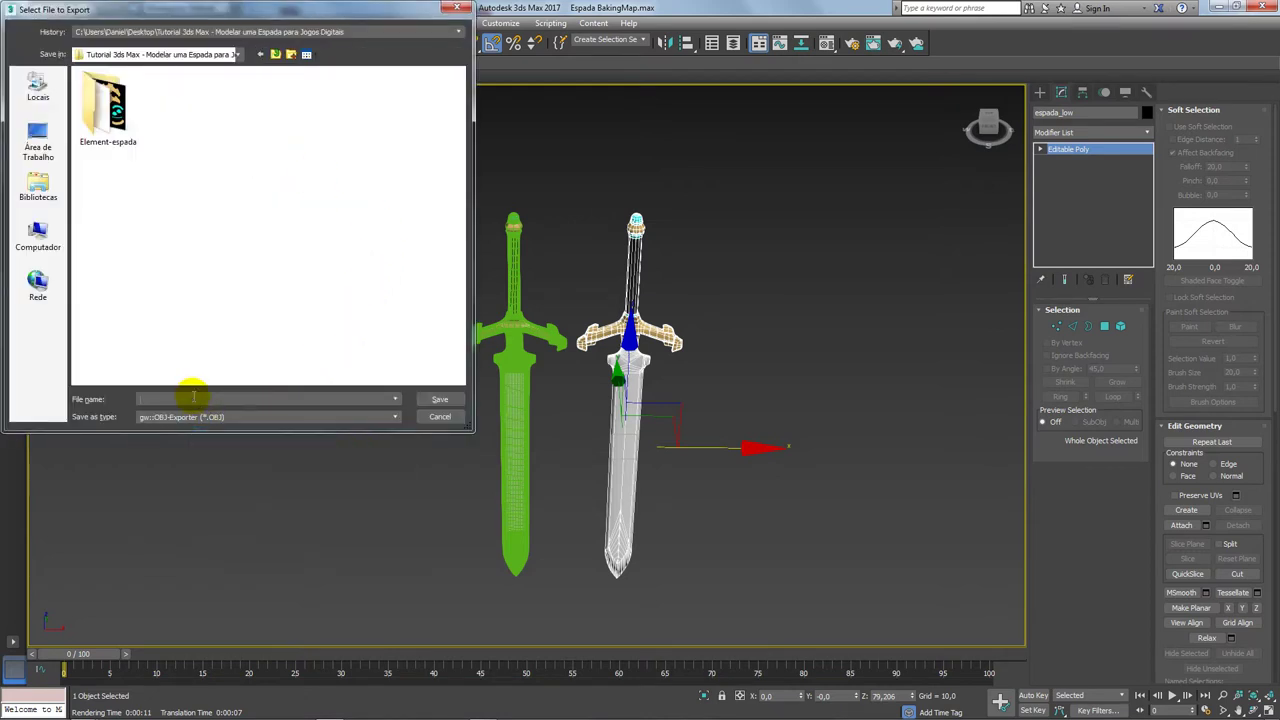
text(espada)
click(432, 402)
- Export espada_low with the ZBrush OBJ preset and close the export statistics
click(601, 450)
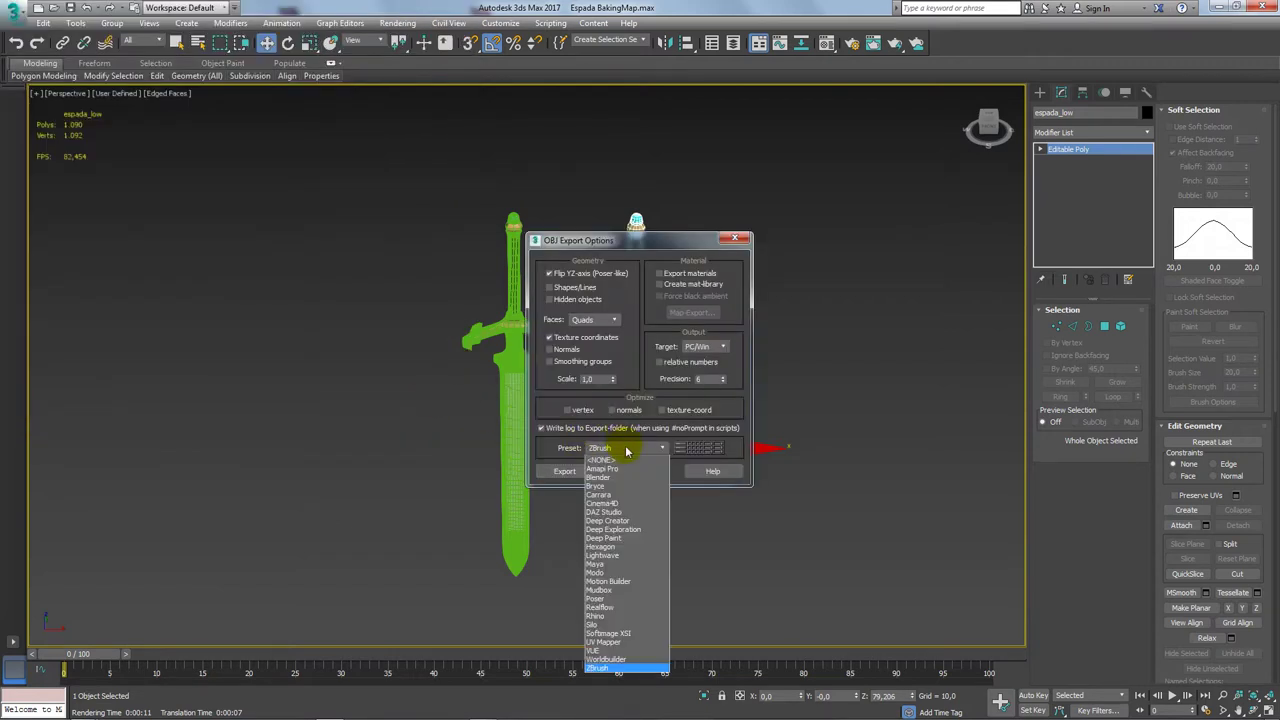
click(626, 449)
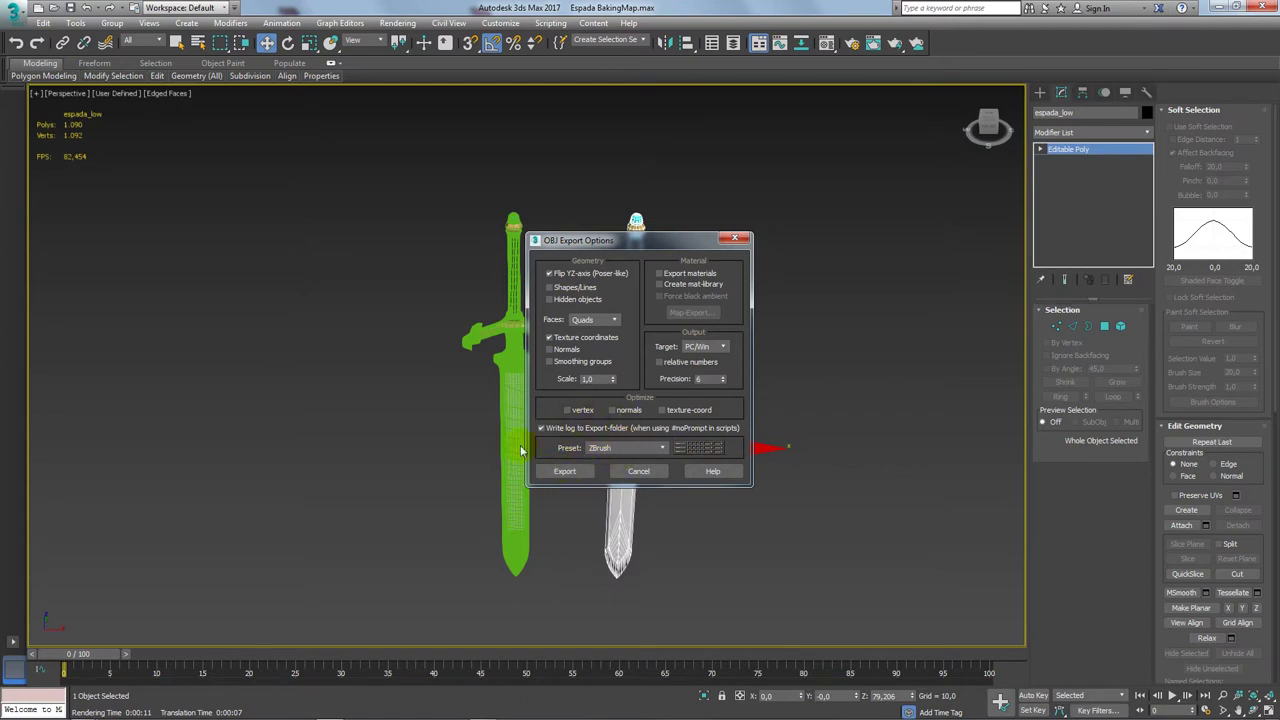
click(566, 474)
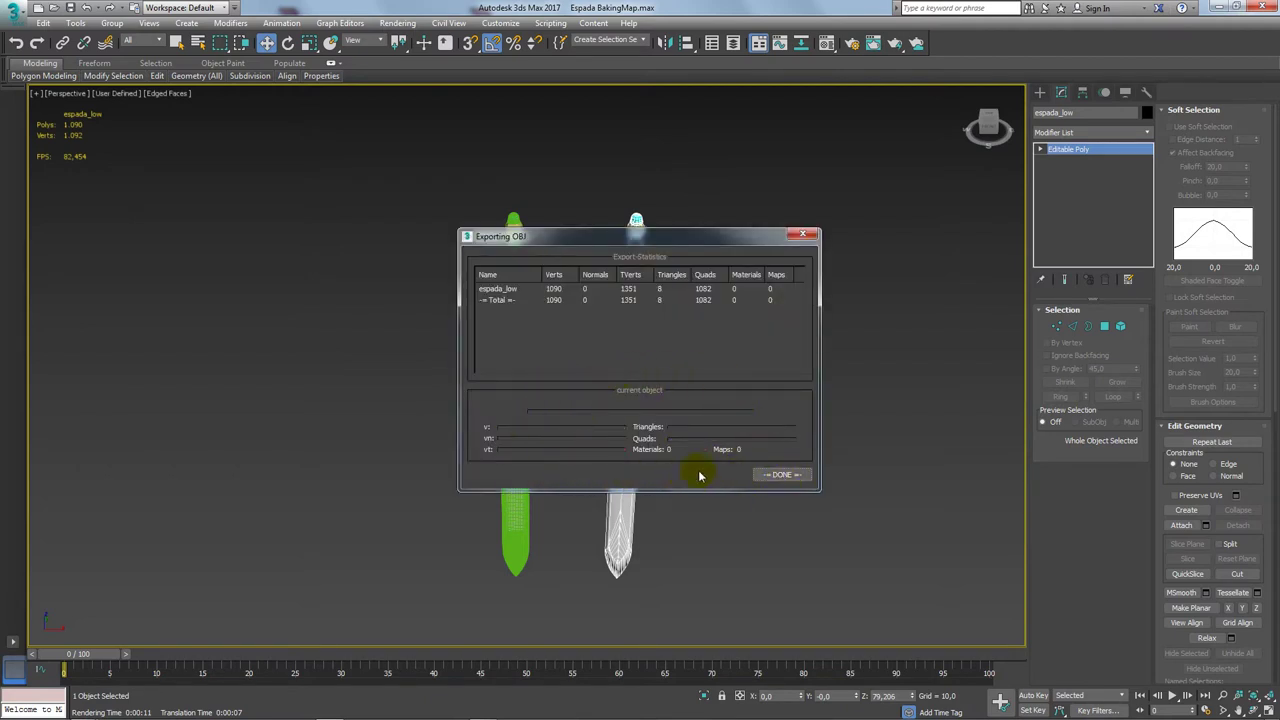
click(780, 474)
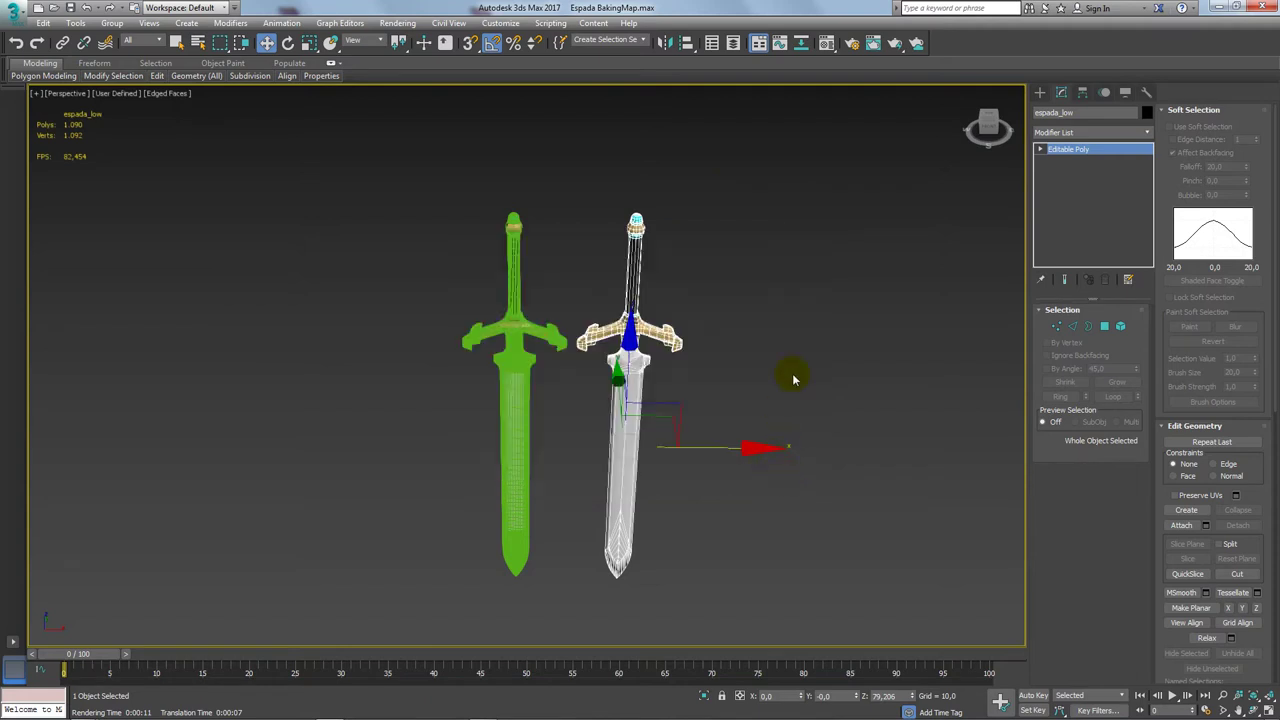
alt+middle_drag(791, 371, 737, 349)
- Deselect the sword and bring up the Element-espada Explorer window, closing the duplicate
click(737, 349)
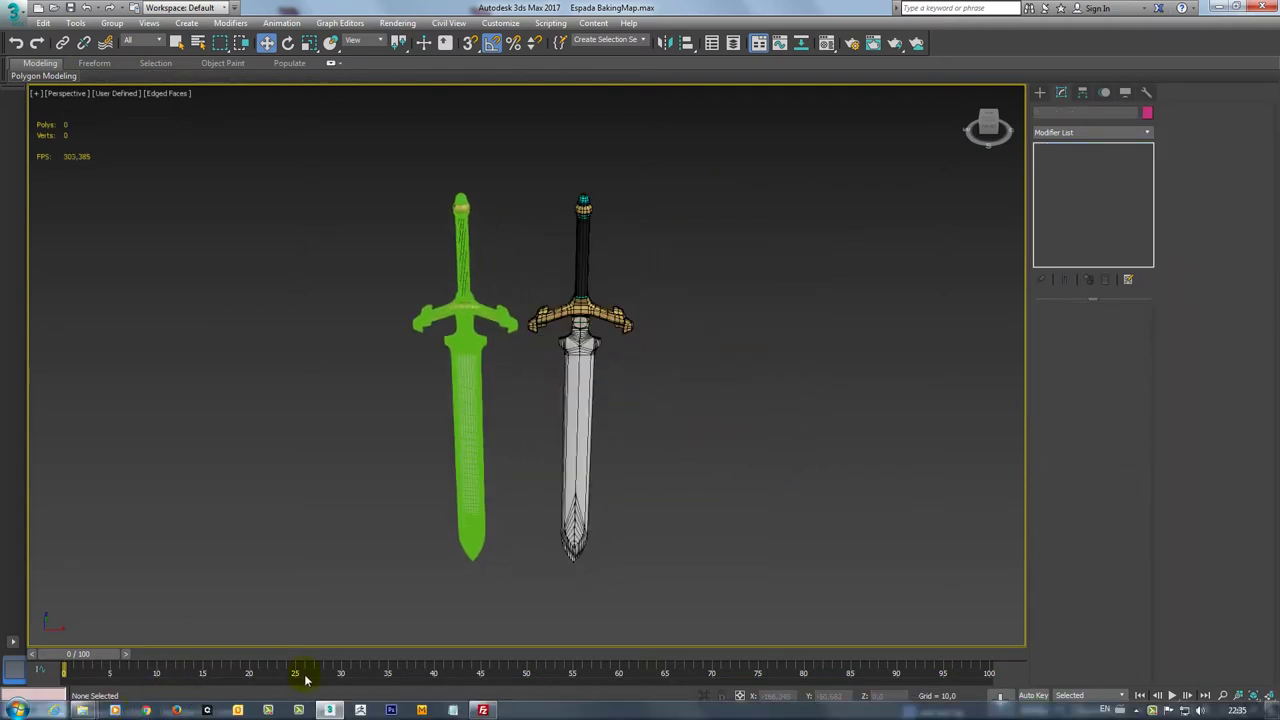
click(83, 710)
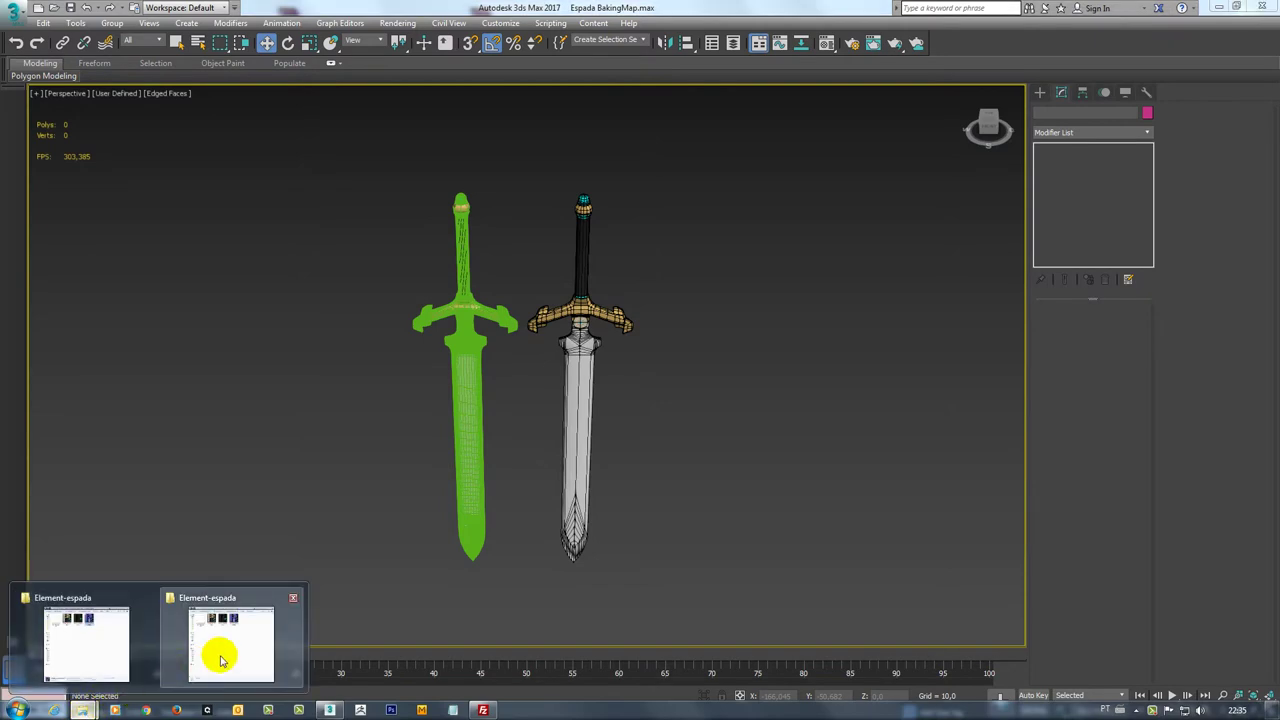
click(125, 650)
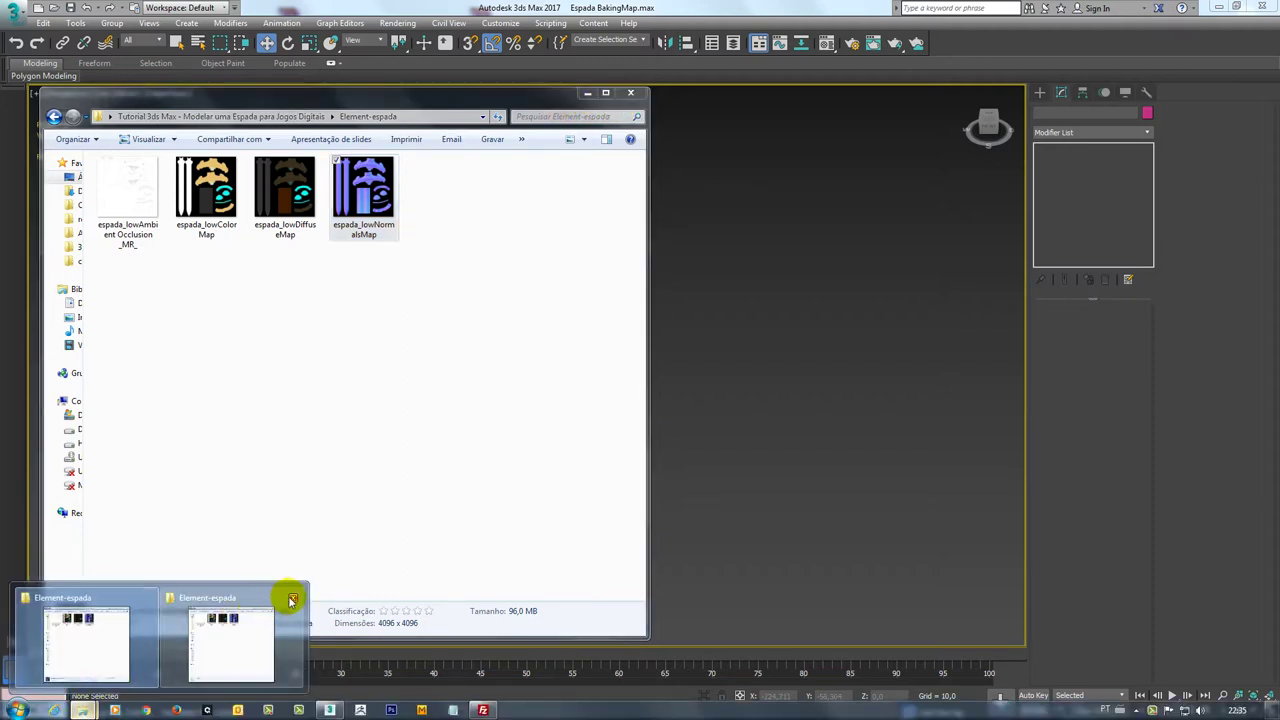
click(293, 594)
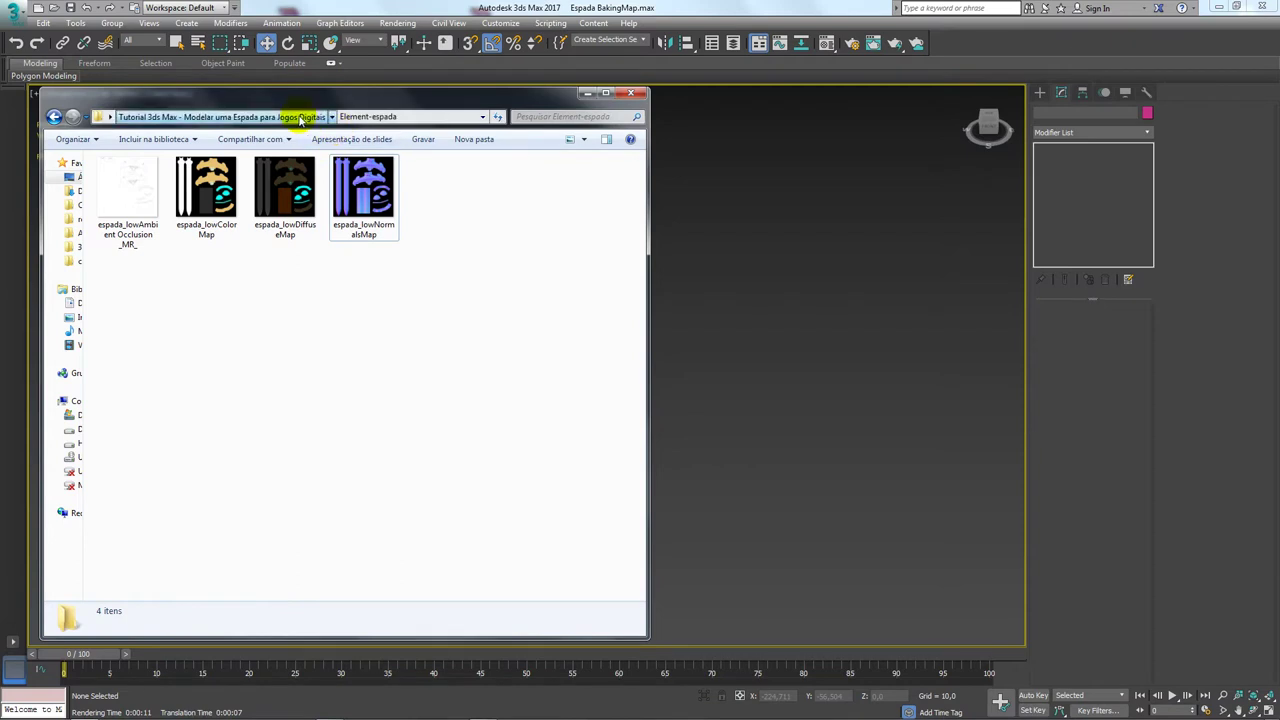
- Go up to the Tutorial 3ds Max folder, select espada.obj, then switch to Photoshop
click(290, 117)
click(282, 198)
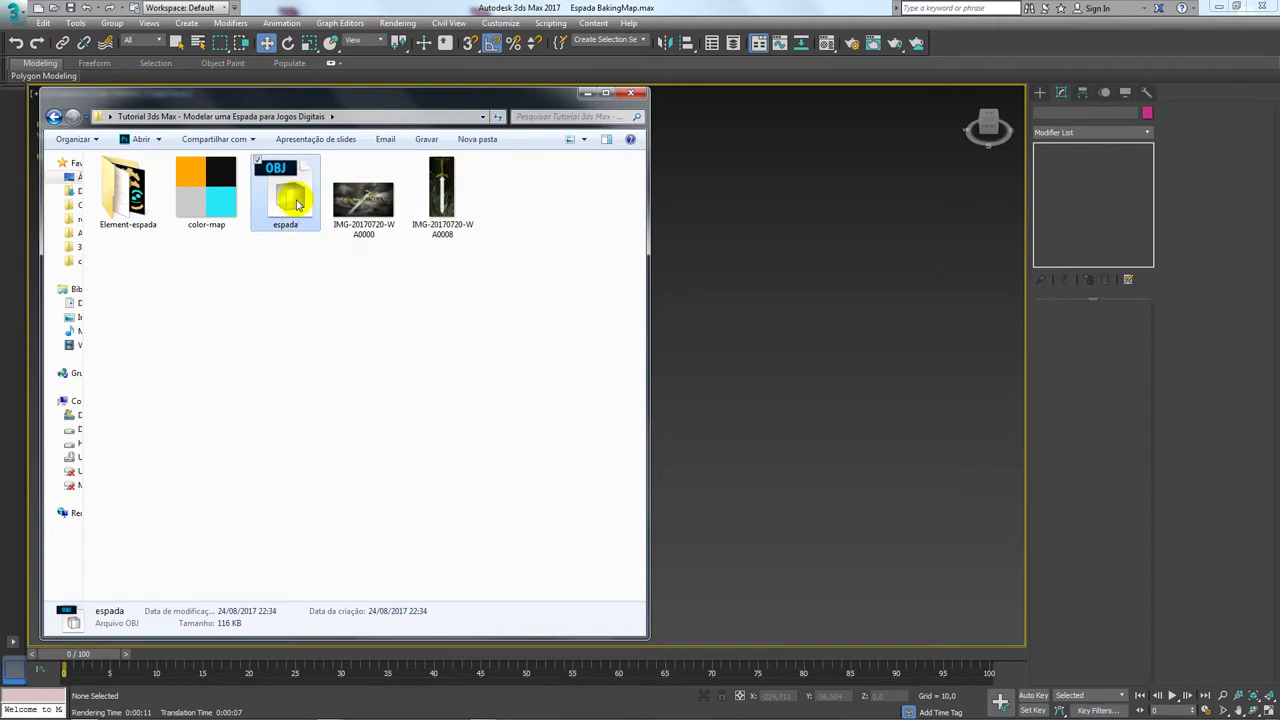
drag(294, 108, 360, 114)
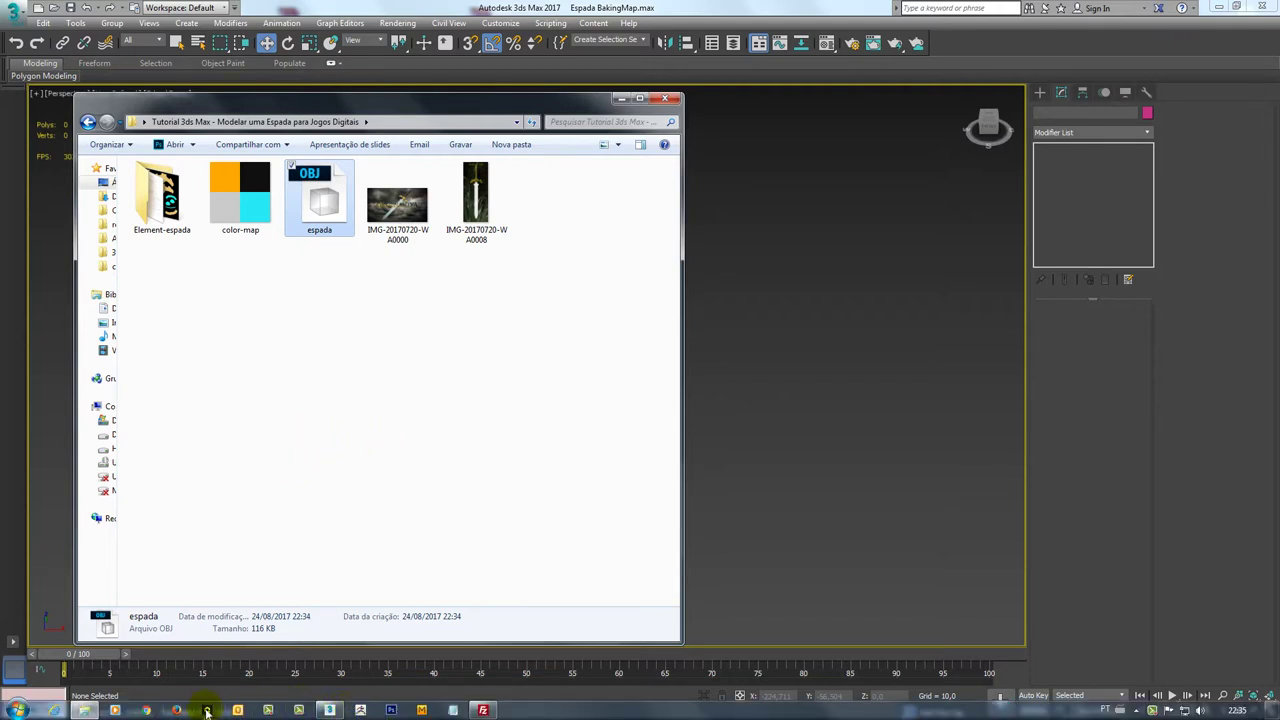
click(207, 710)
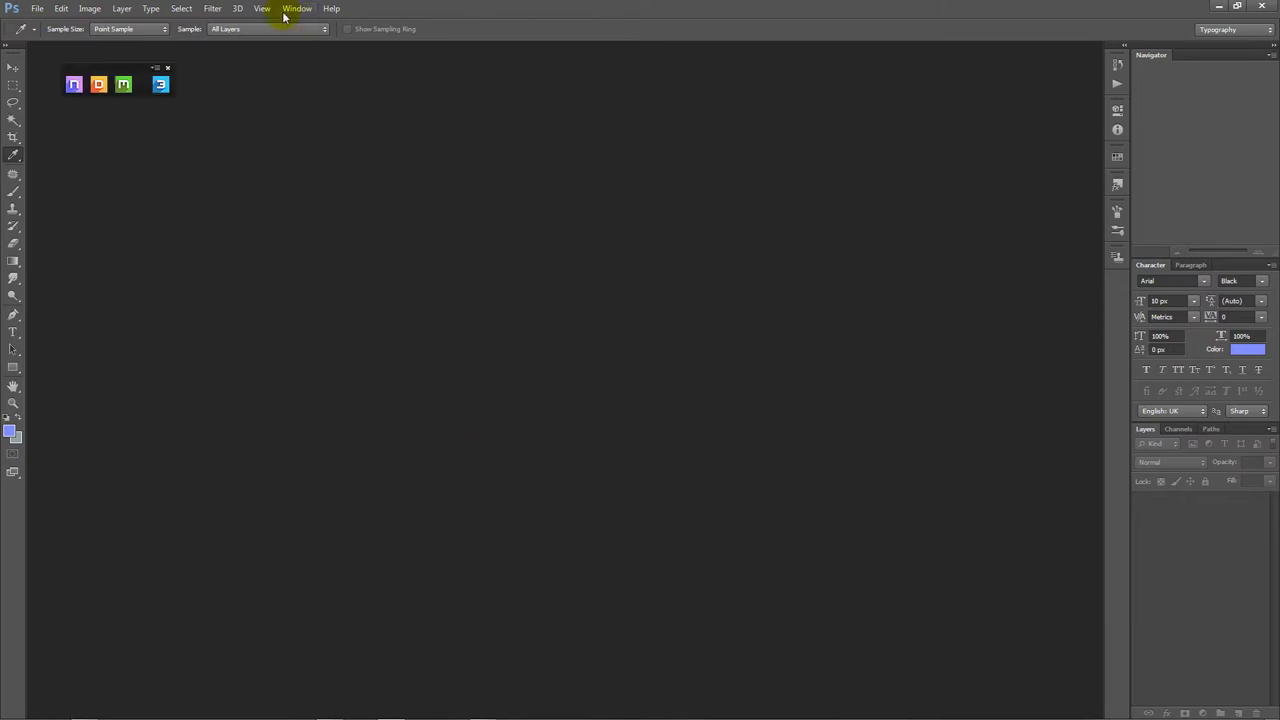
- Drag espada_lowNormalsMap from the Element-espada folder into Photoshop to open it
click(140, 70)
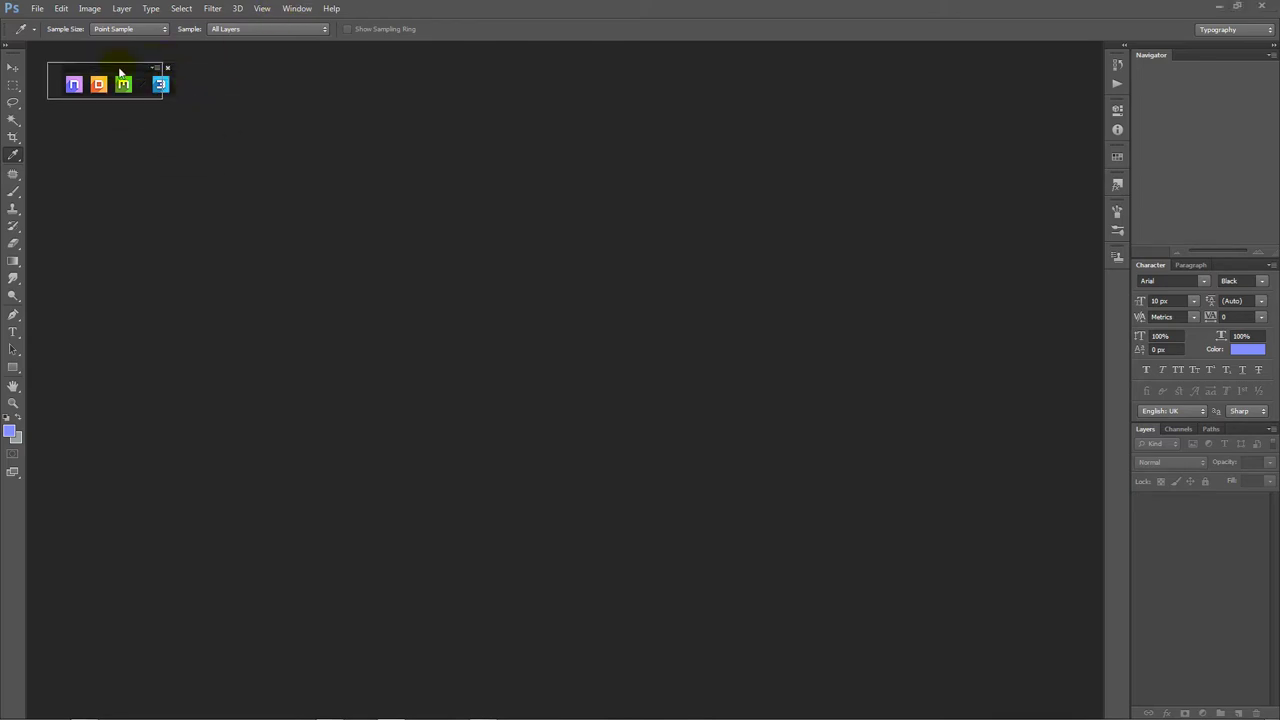
drag(130, 68, 121, 52)
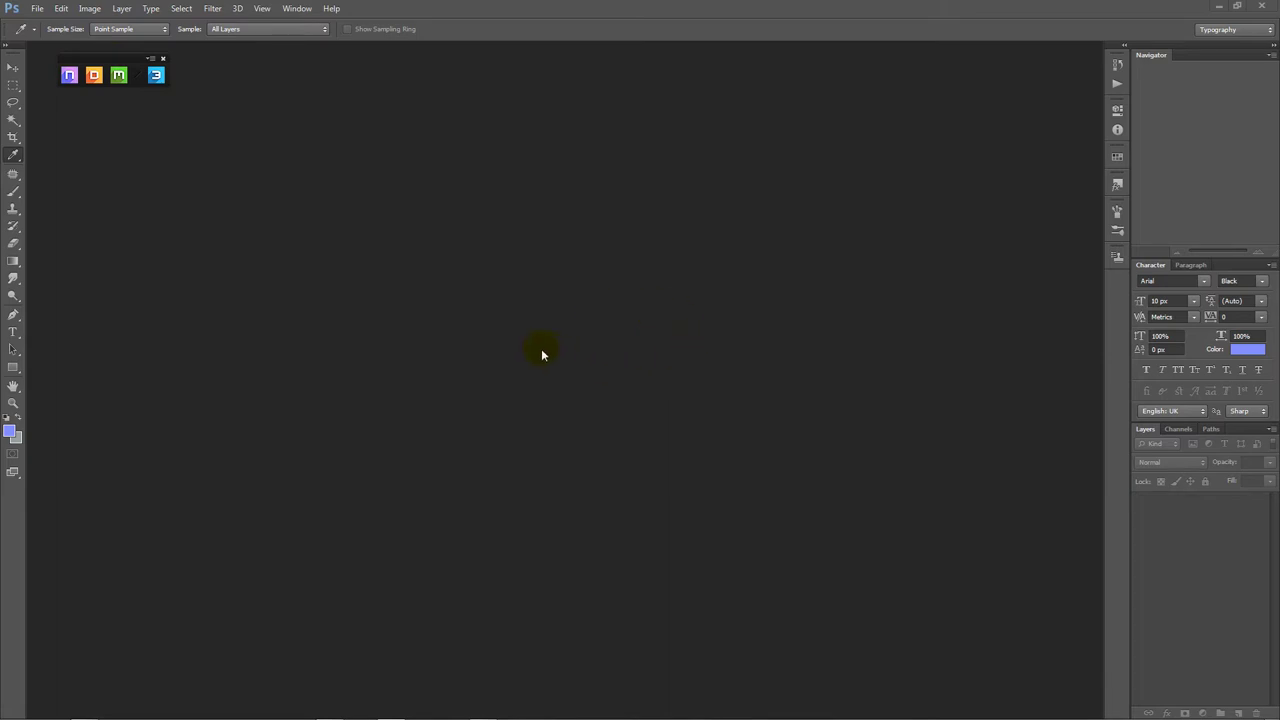
click(88, 708)
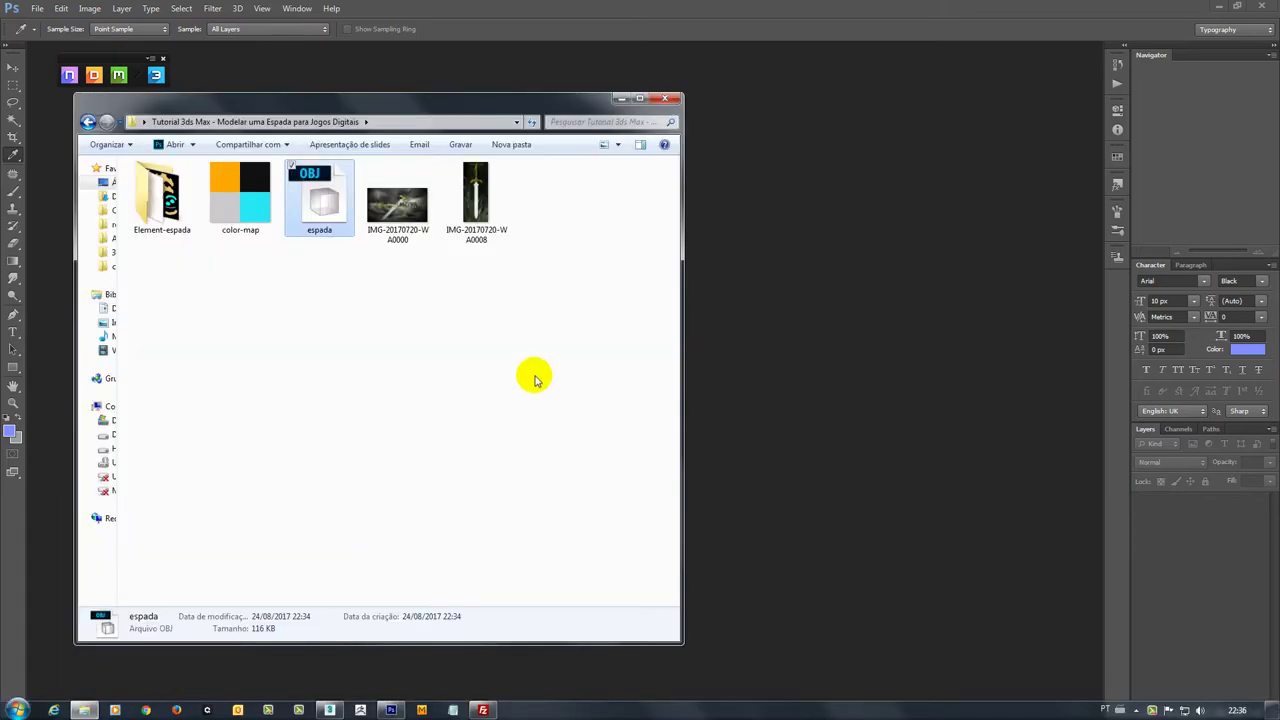
double_click(160, 249)
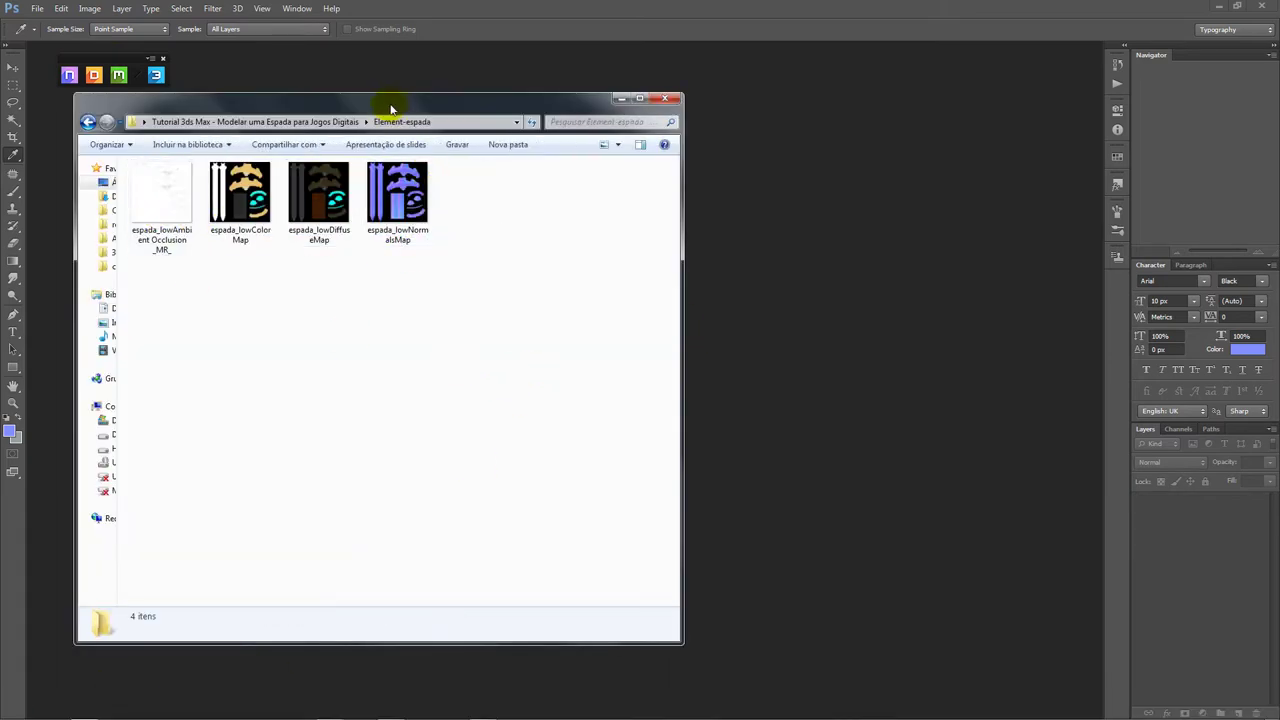
drag(445, 400, 495, 175)
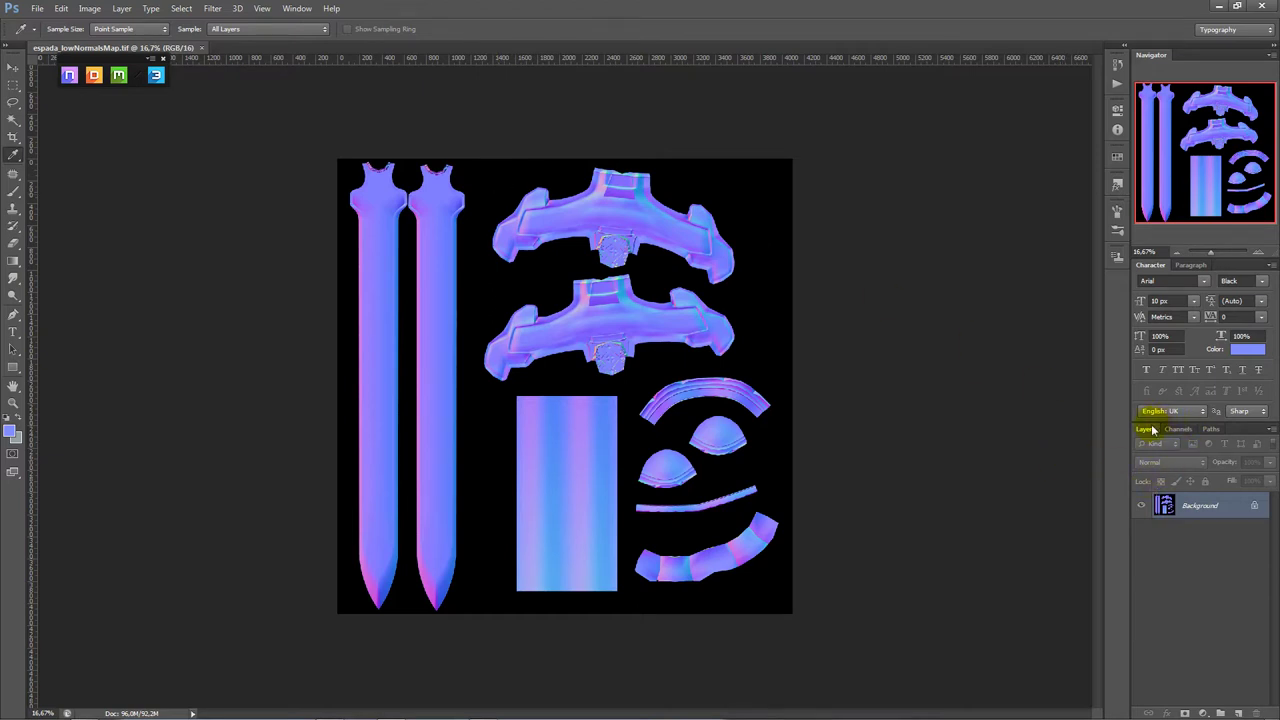
- Load the UV islands from the Blue channel and mask Layer 0 to them, targeting its colour pixels
drag(1147, 423, 1150, 352)
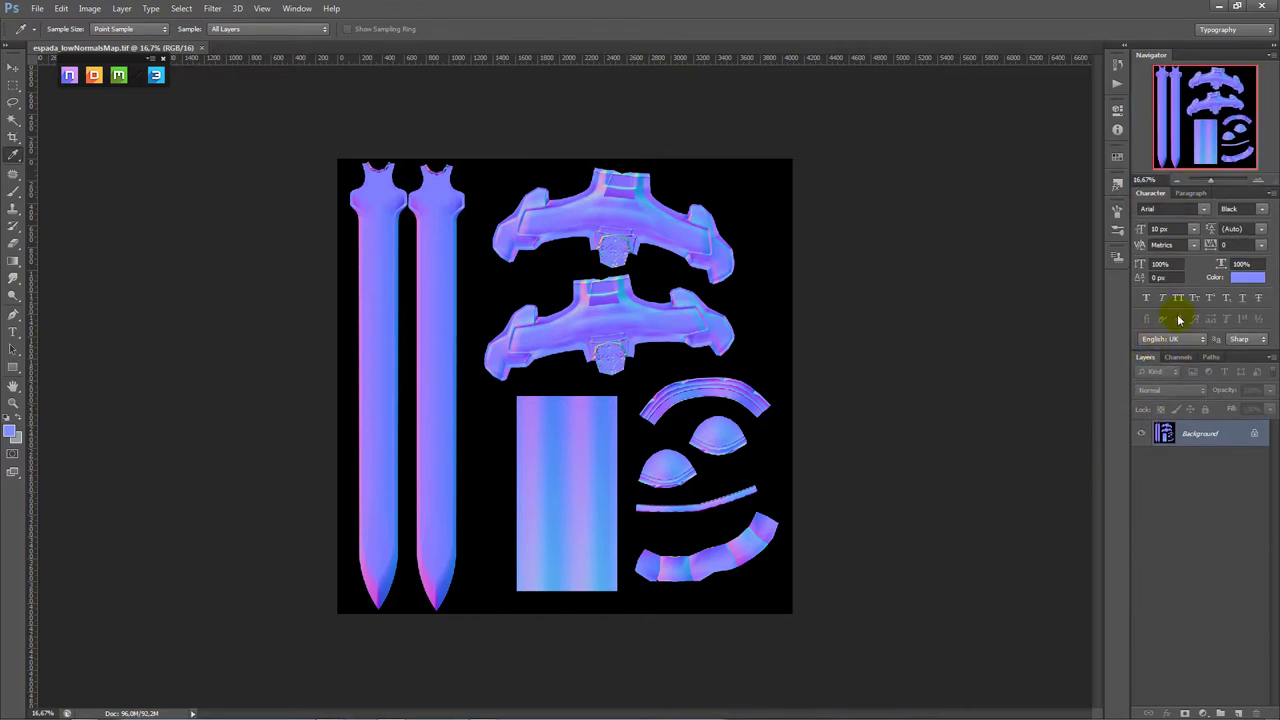
click(1177, 357)
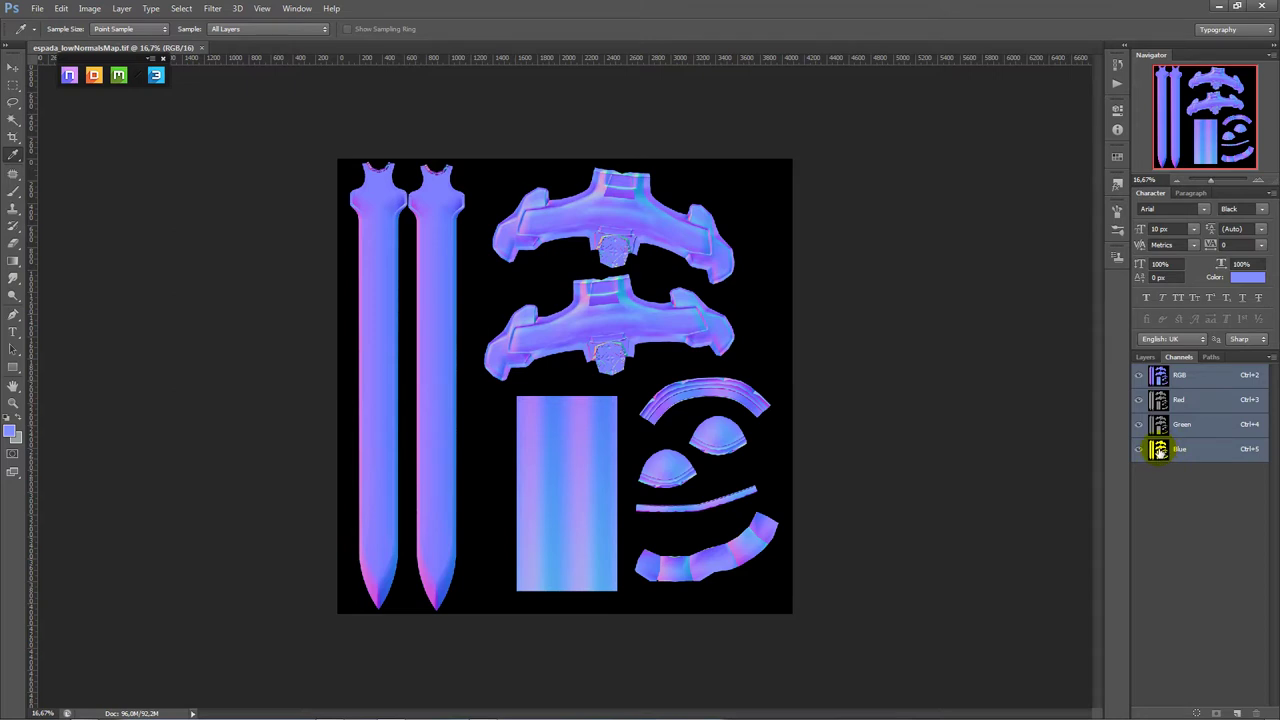
ctrl+click(1158, 450)
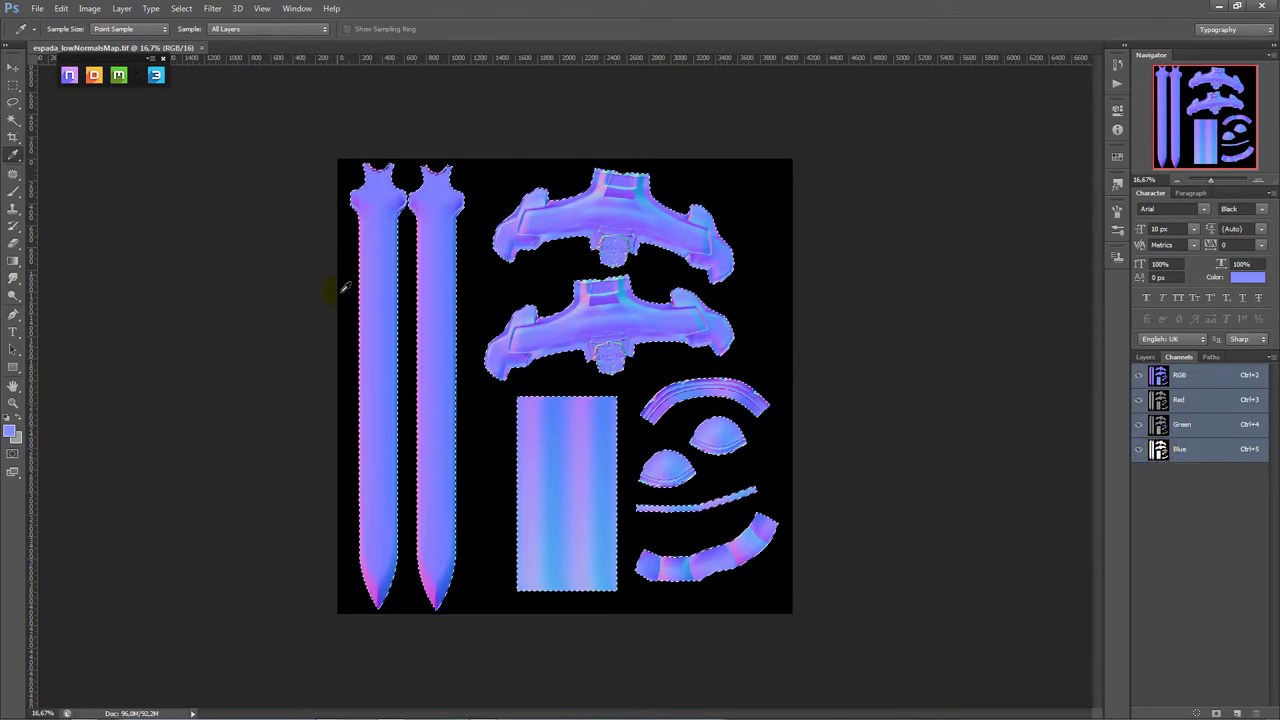
click(1147, 357)
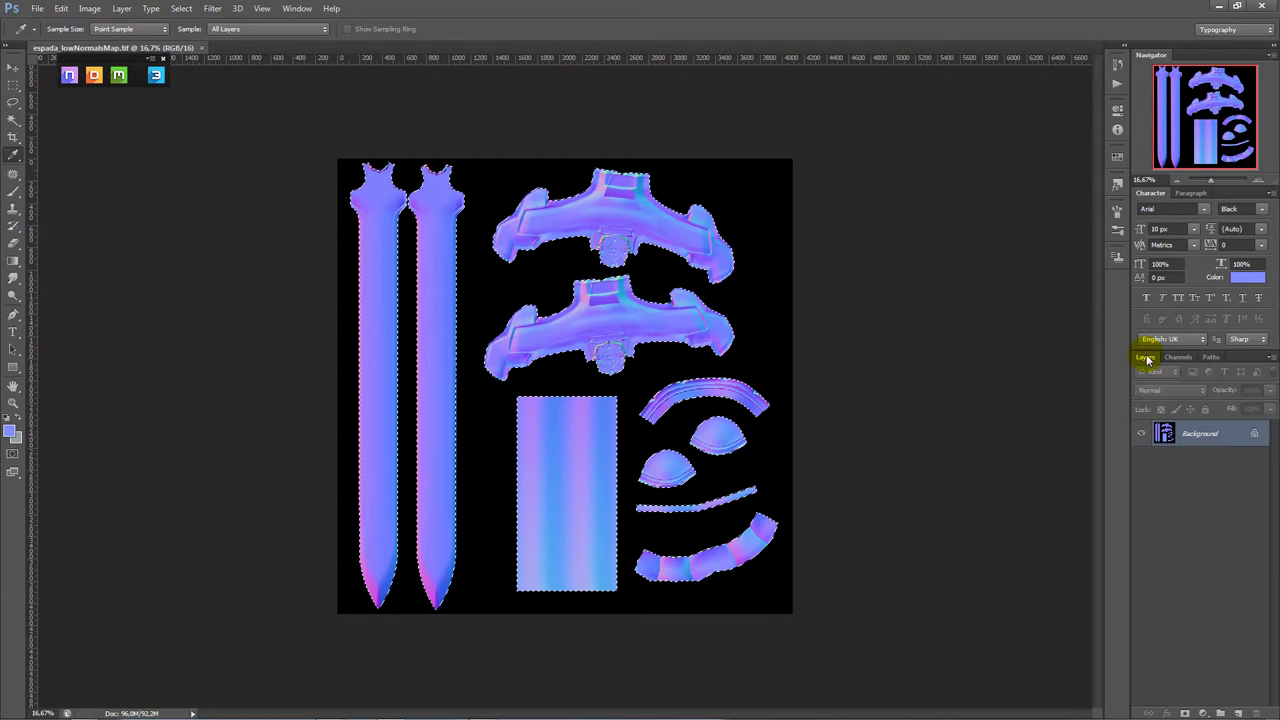
click(1184, 713)
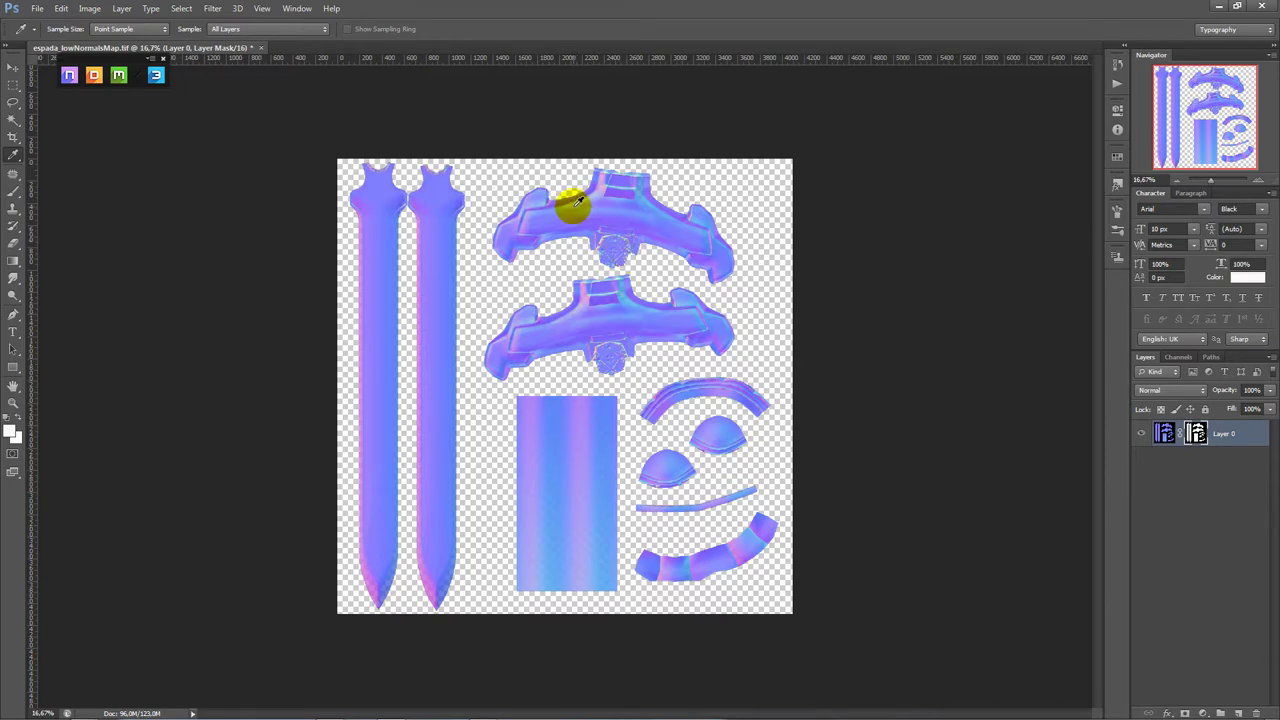
click(1165, 433)
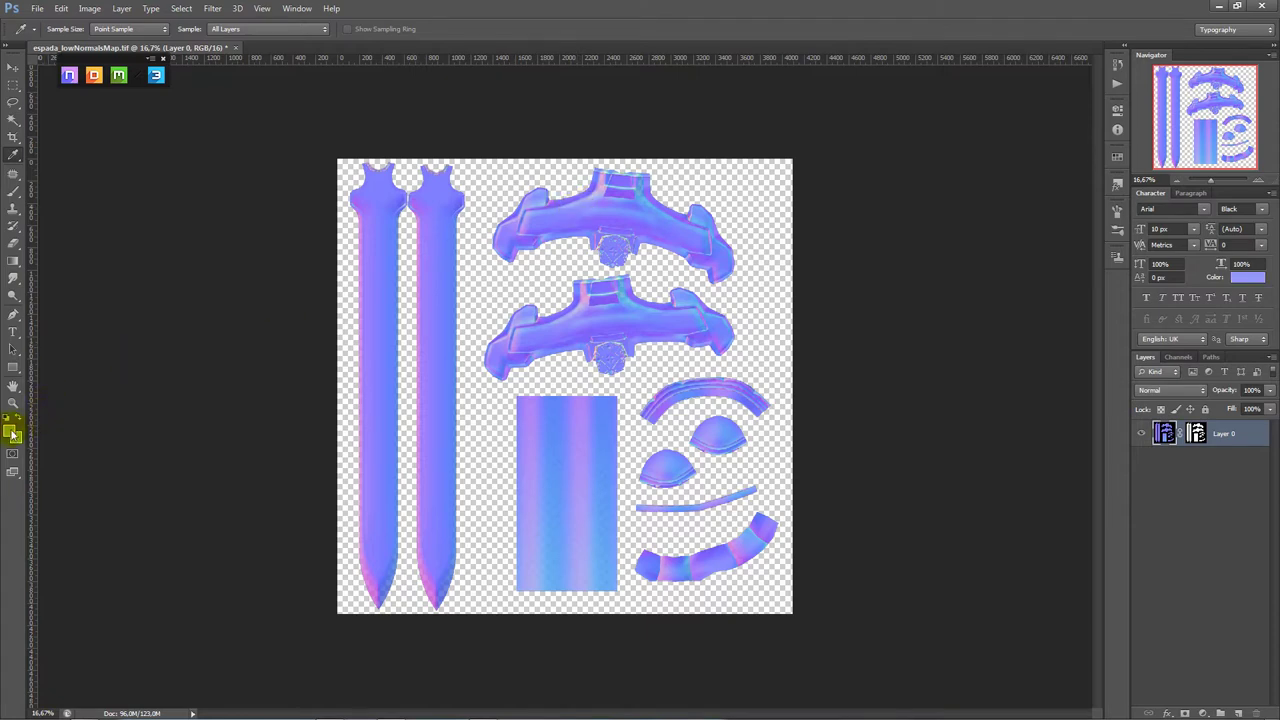
- Add Layer 1 filled with the light-blue foreground colour and zoom into the guard notch
ctrl+click(1238, 713)
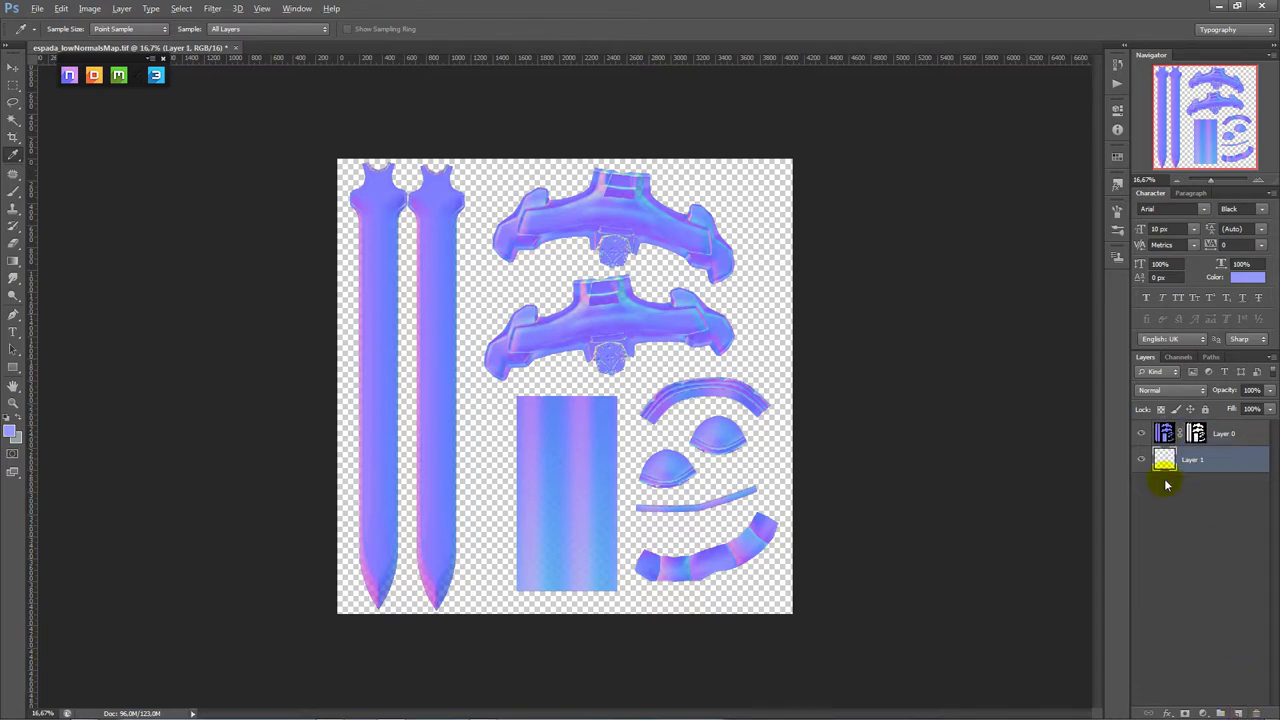
key(alt+BackSpace)
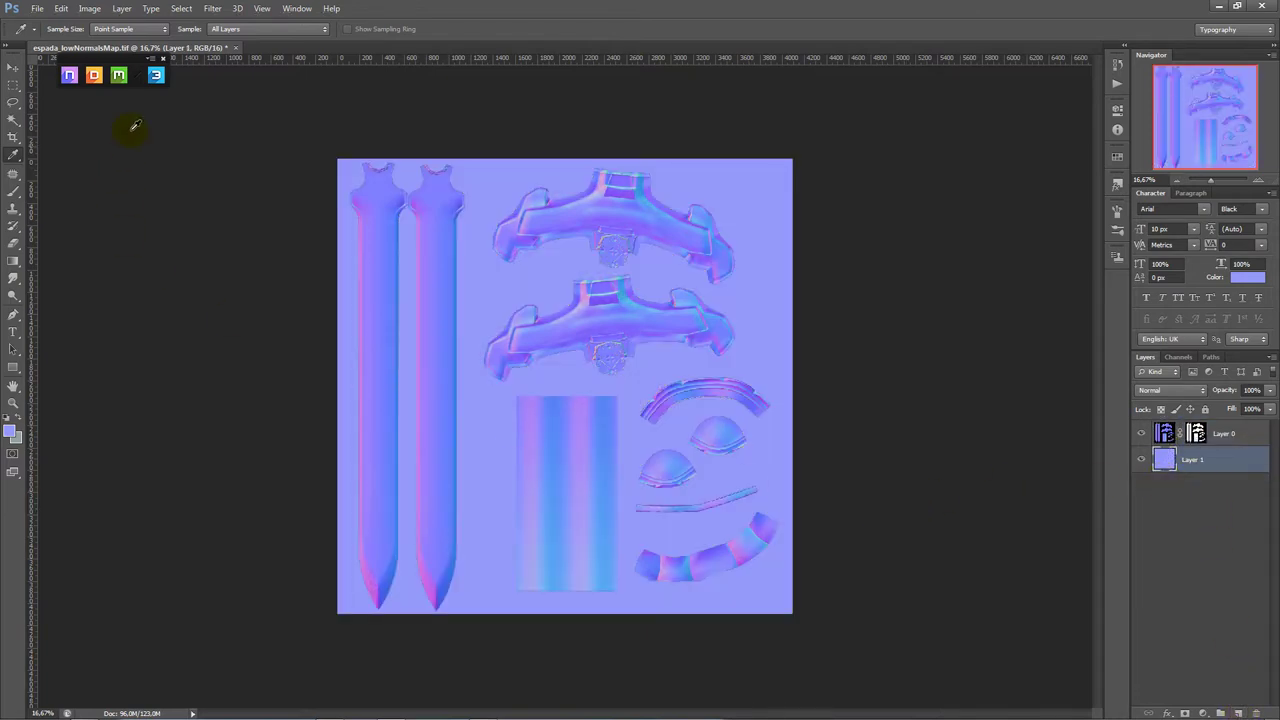
click(13, 72)
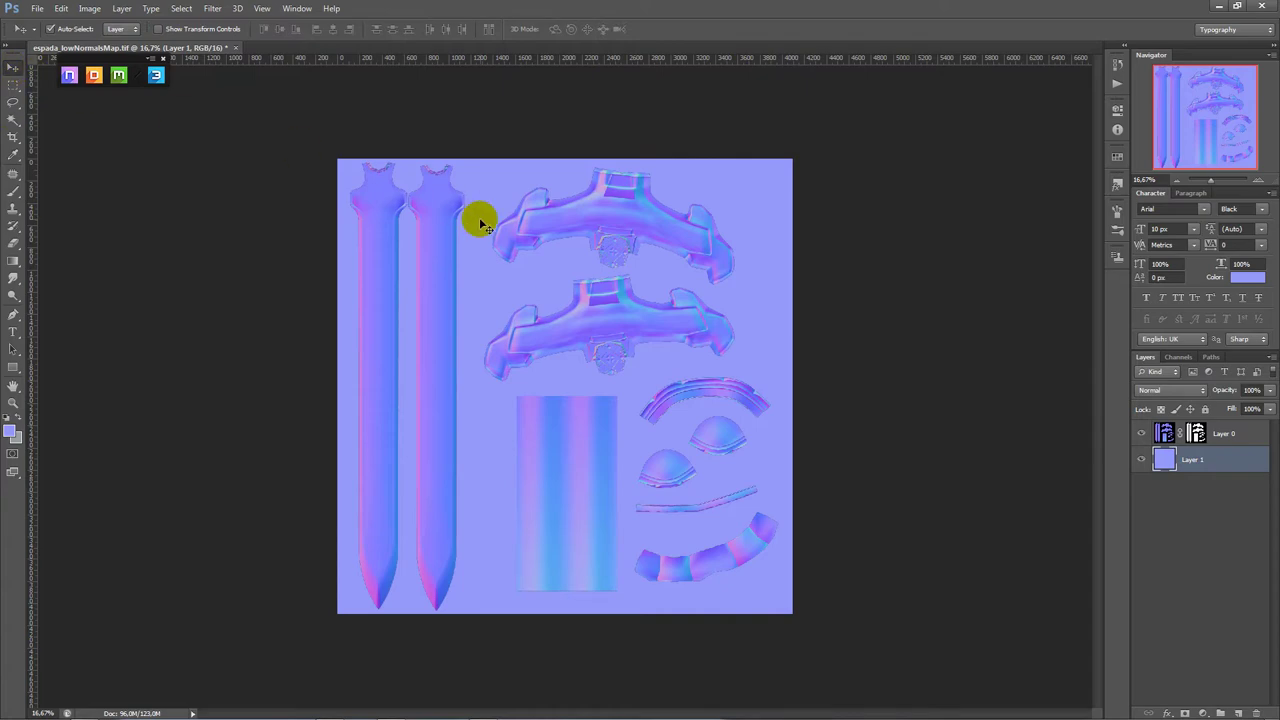
drag(1208, 182, 1218, 181)
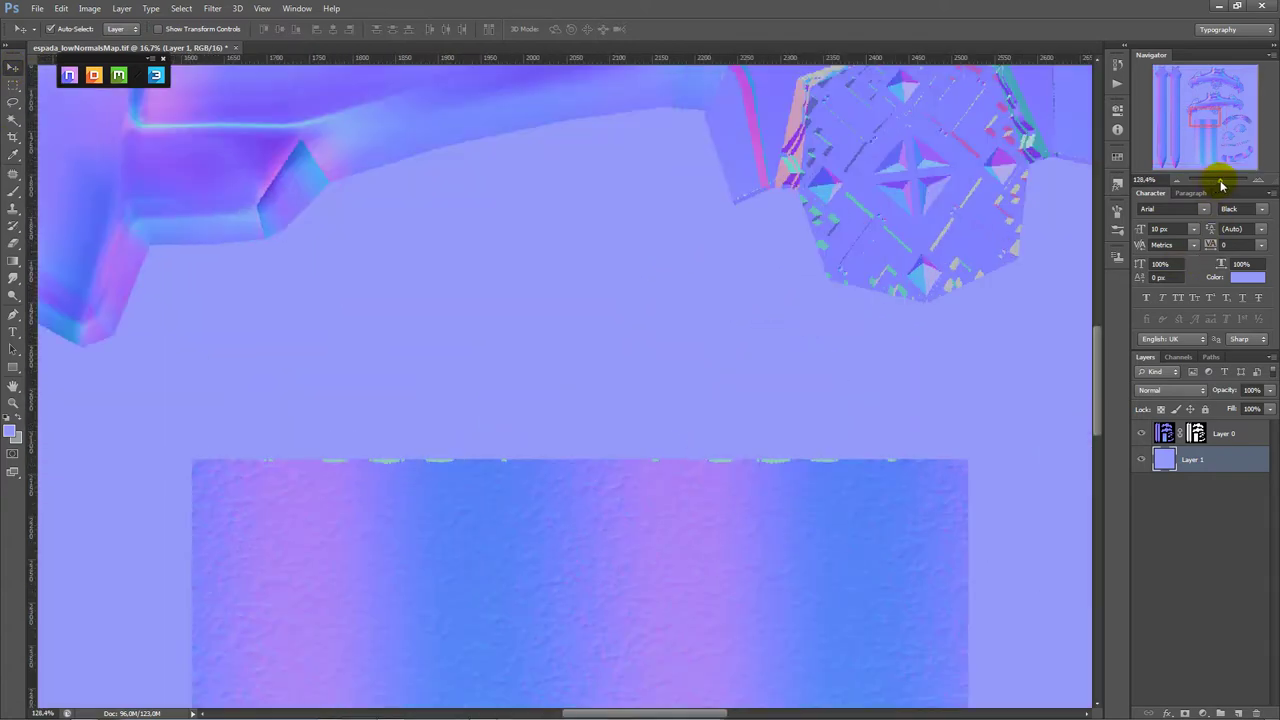
click(1207, 112)
drag(1207, 112, 1198, 96)
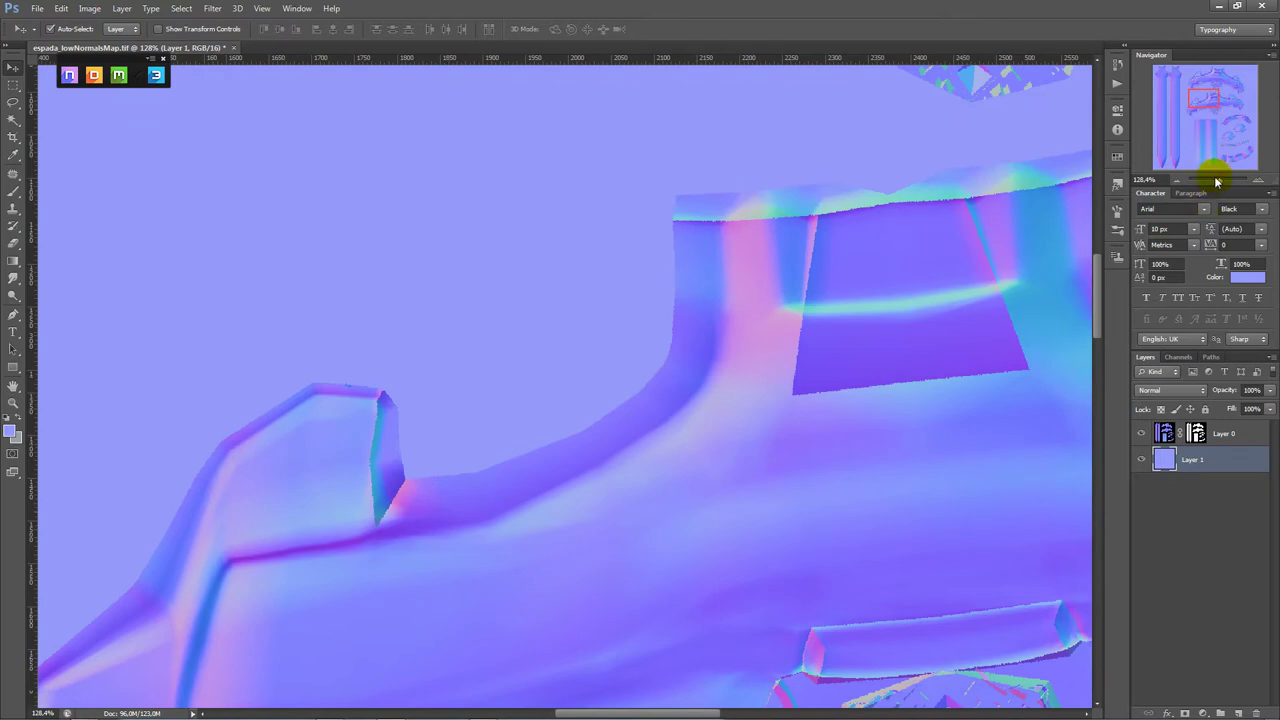
drag(1217, 181, 1221, 181)
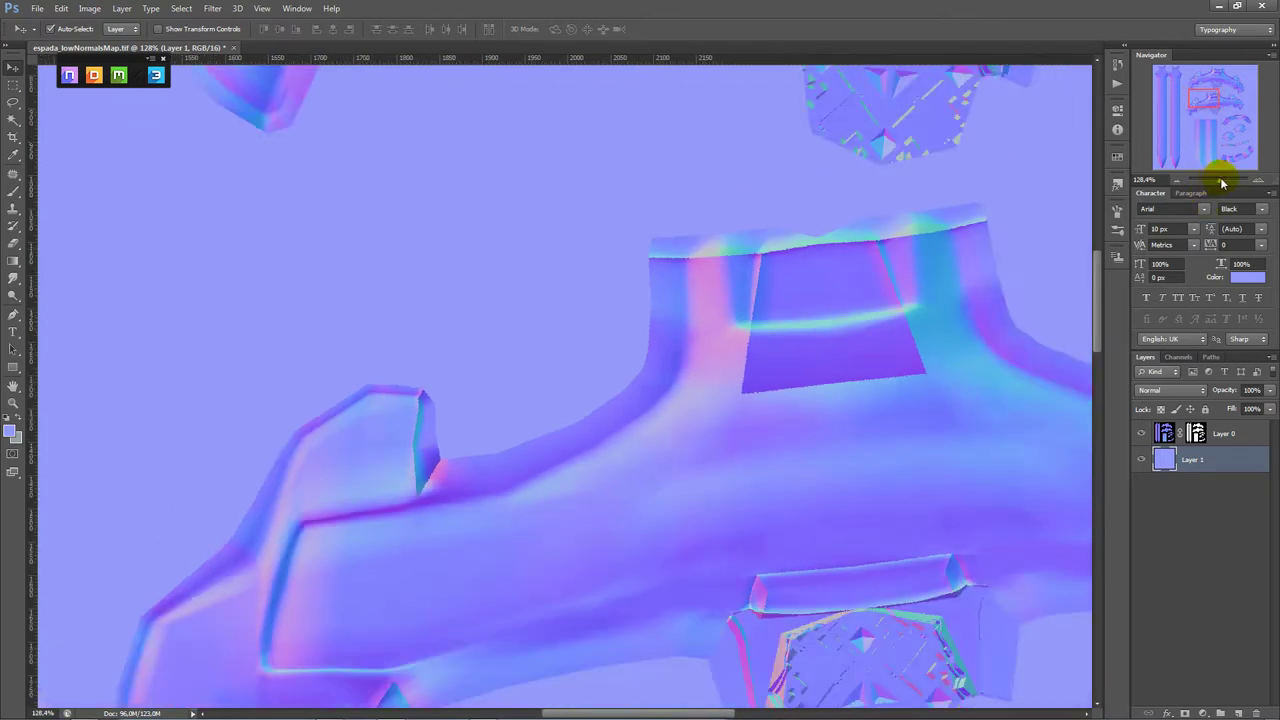
drag(1203, 100, 1208, 99)
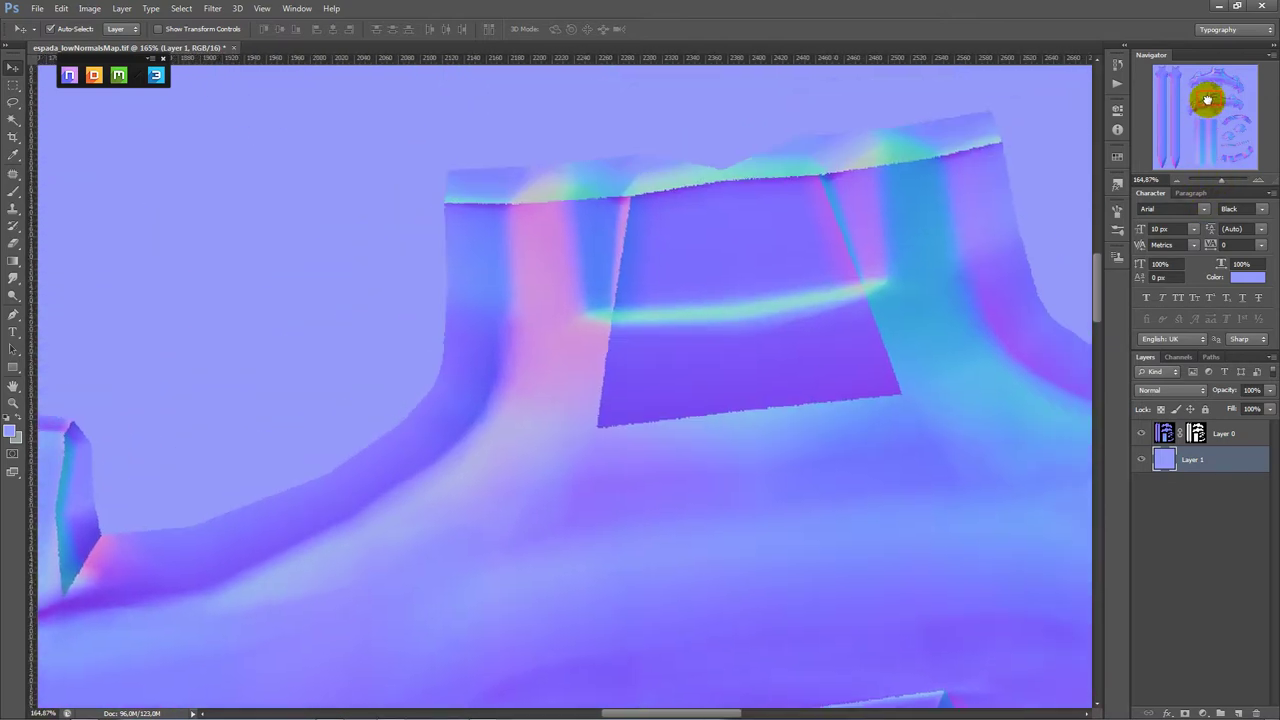
- Blur Layer 0 from the Filter menu and view its layer mask on its own
click(1167, 433)
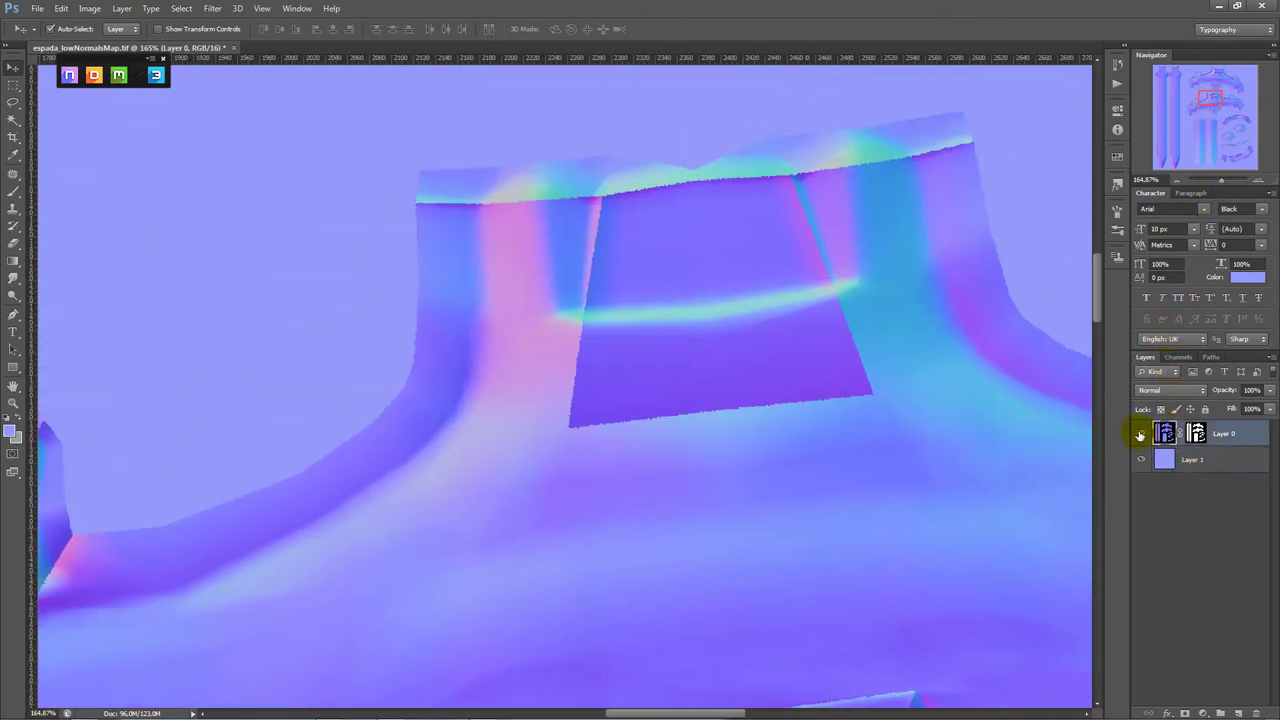
click(1140, 435)
click(1140, 435)
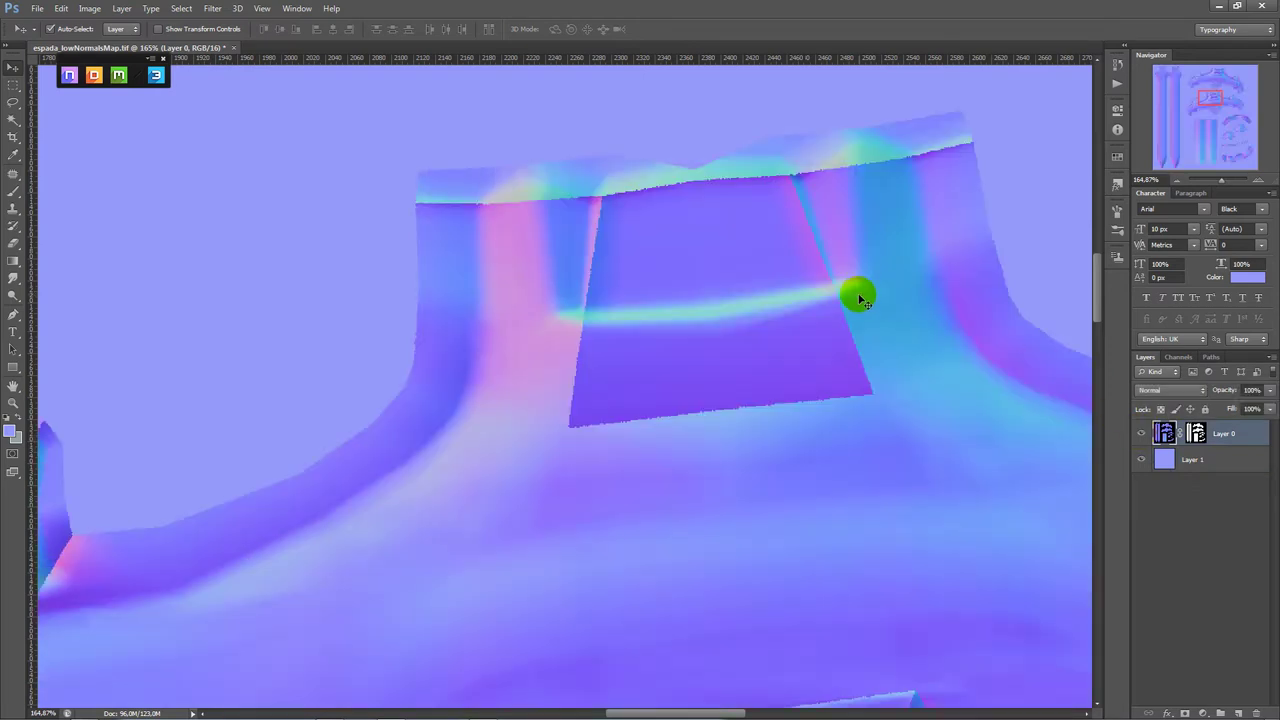
click(213, 9)
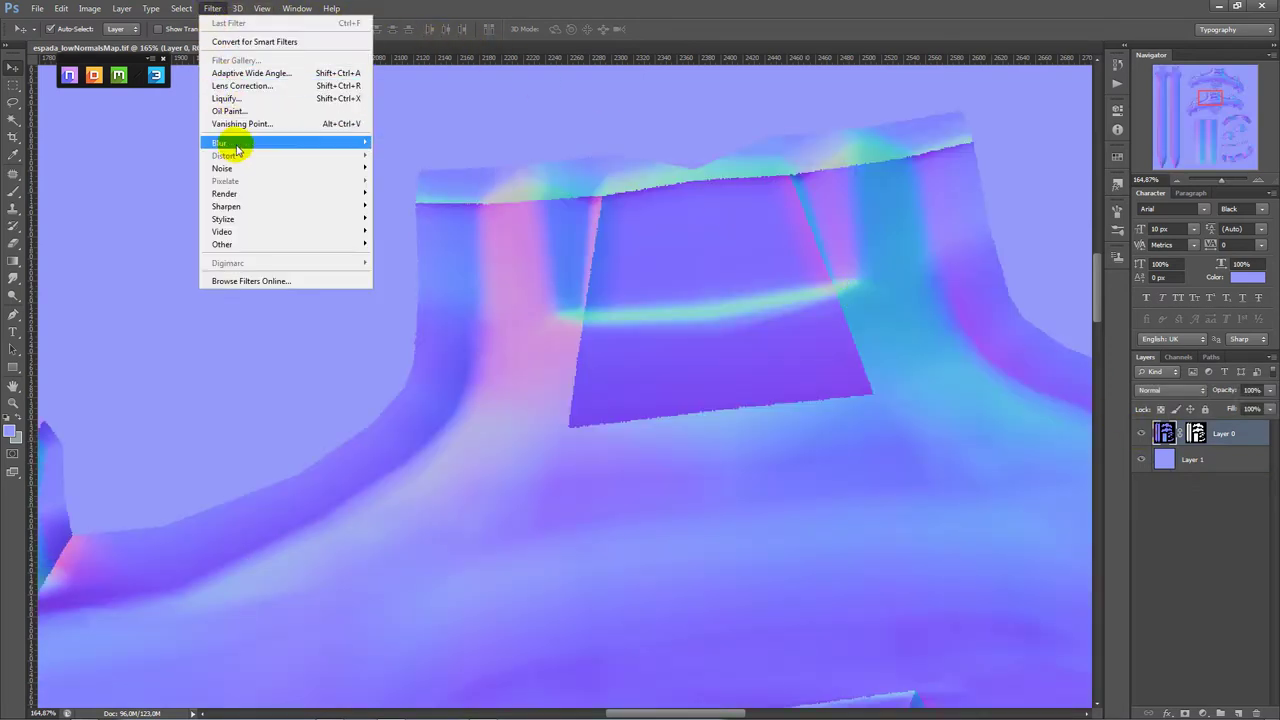
mouse_move(220, 143)
click(141, 201)
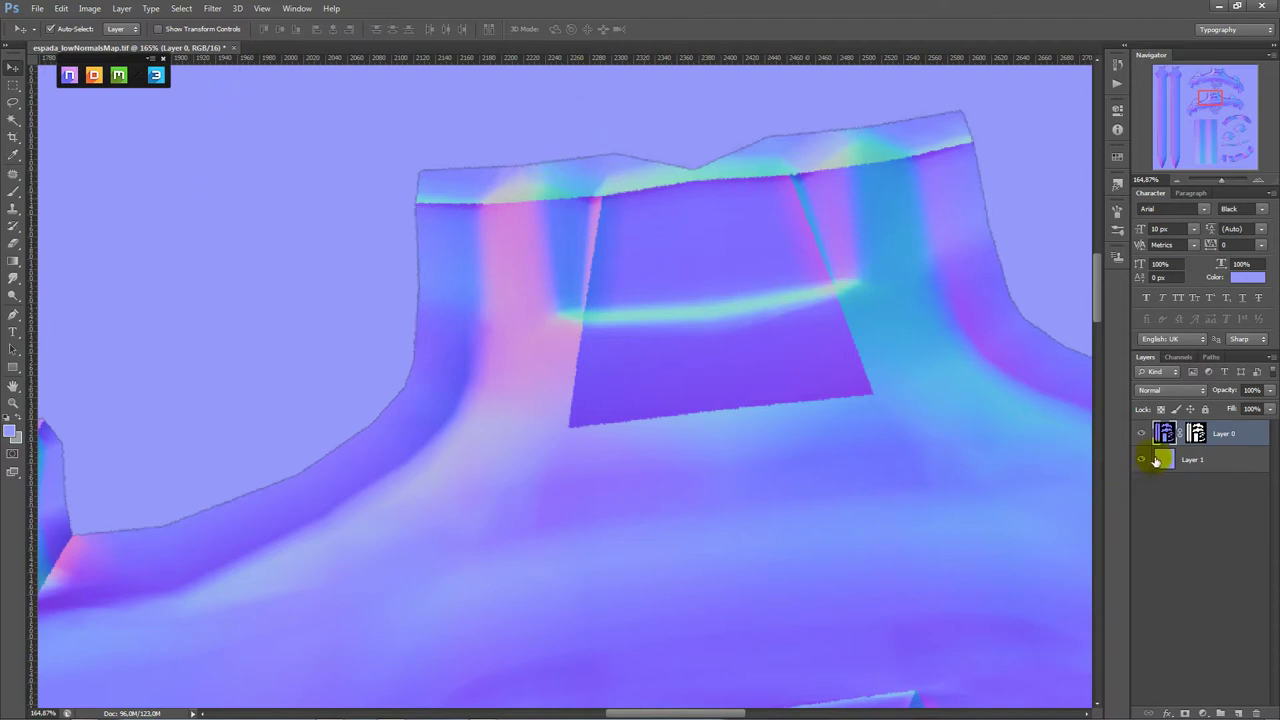
click(1200, 437)
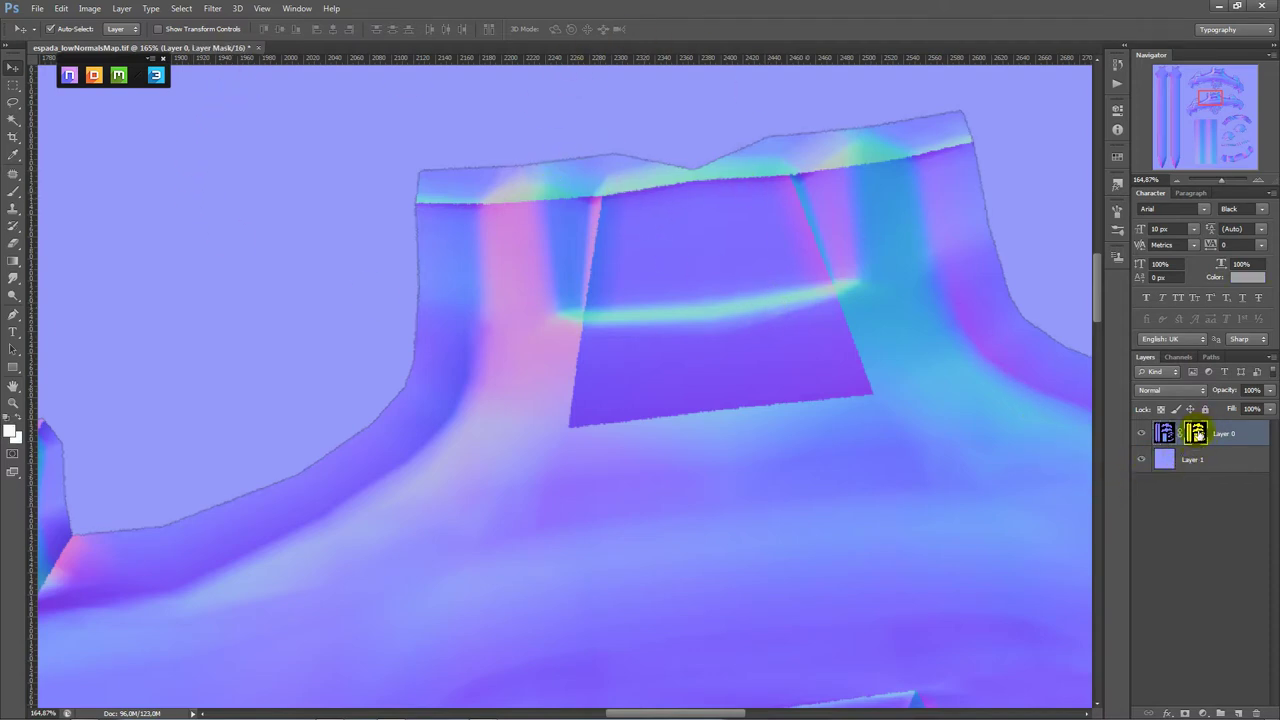
alt+click(1197, 440)
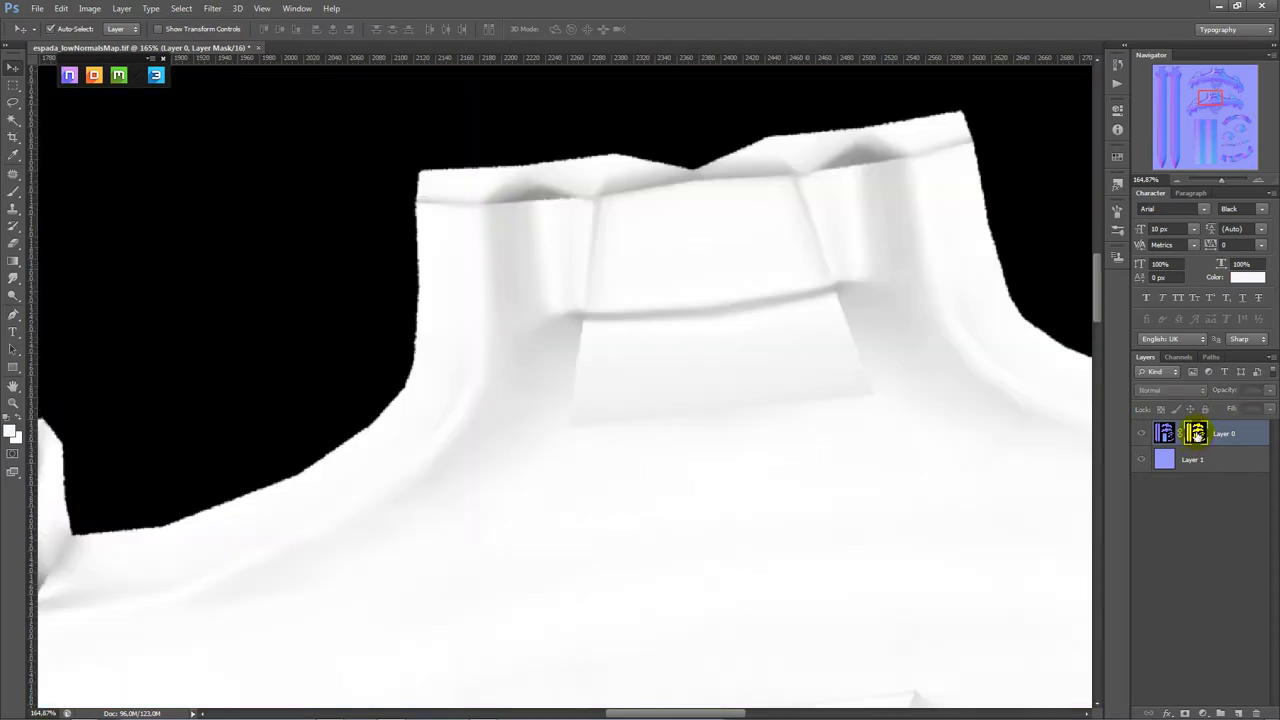
alt+click(1197, 437)
alt+click(1197, 437)
alt+click(1197, 437)
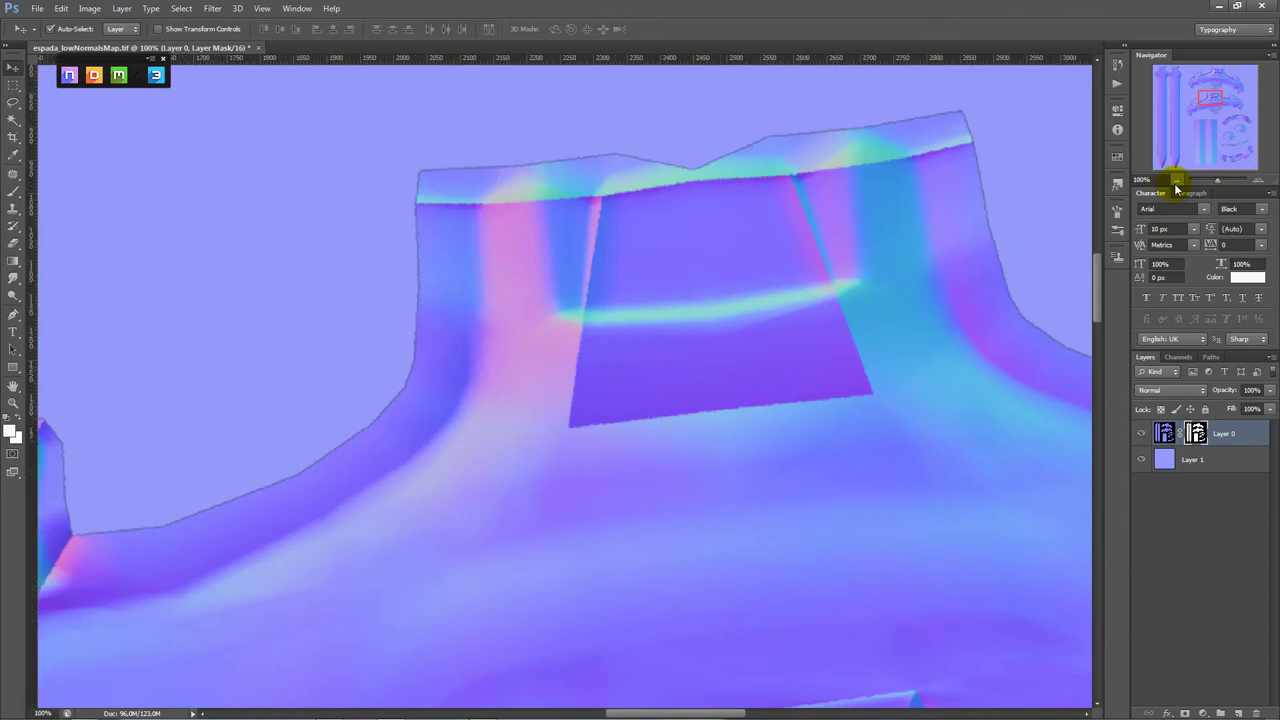
click(1176, 181)
click(1176, 181)
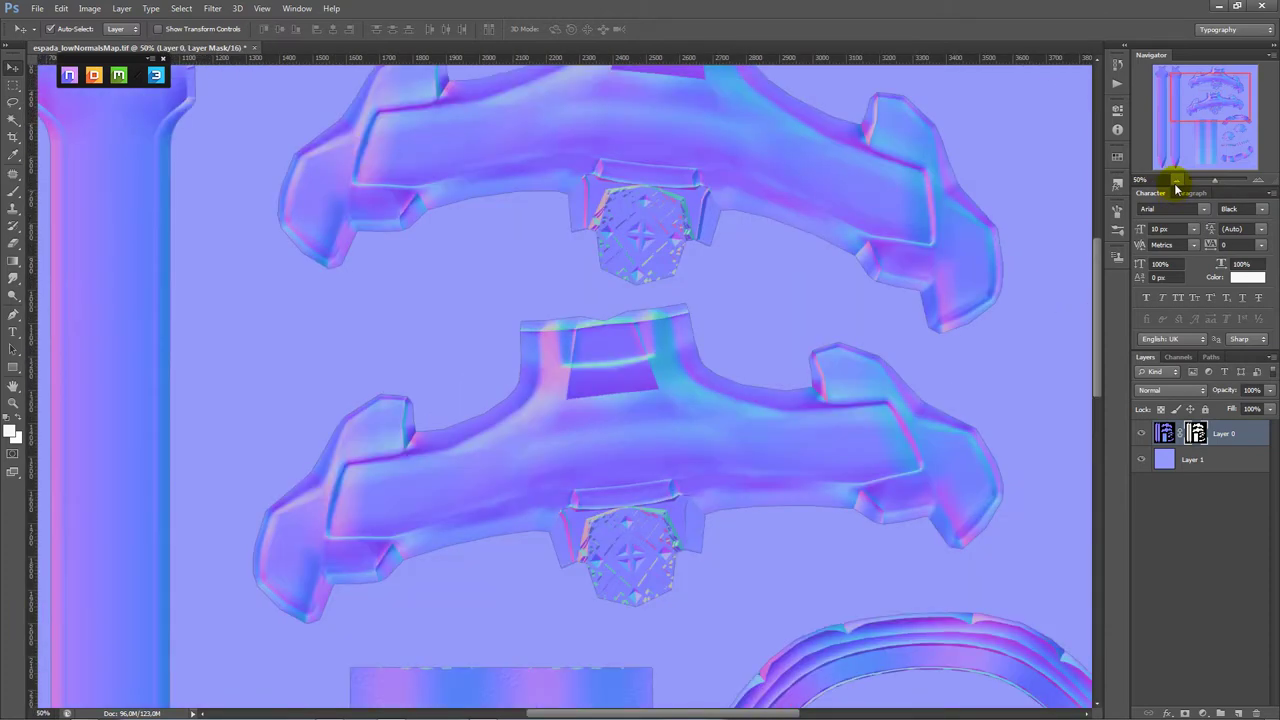
click(1258, 181)
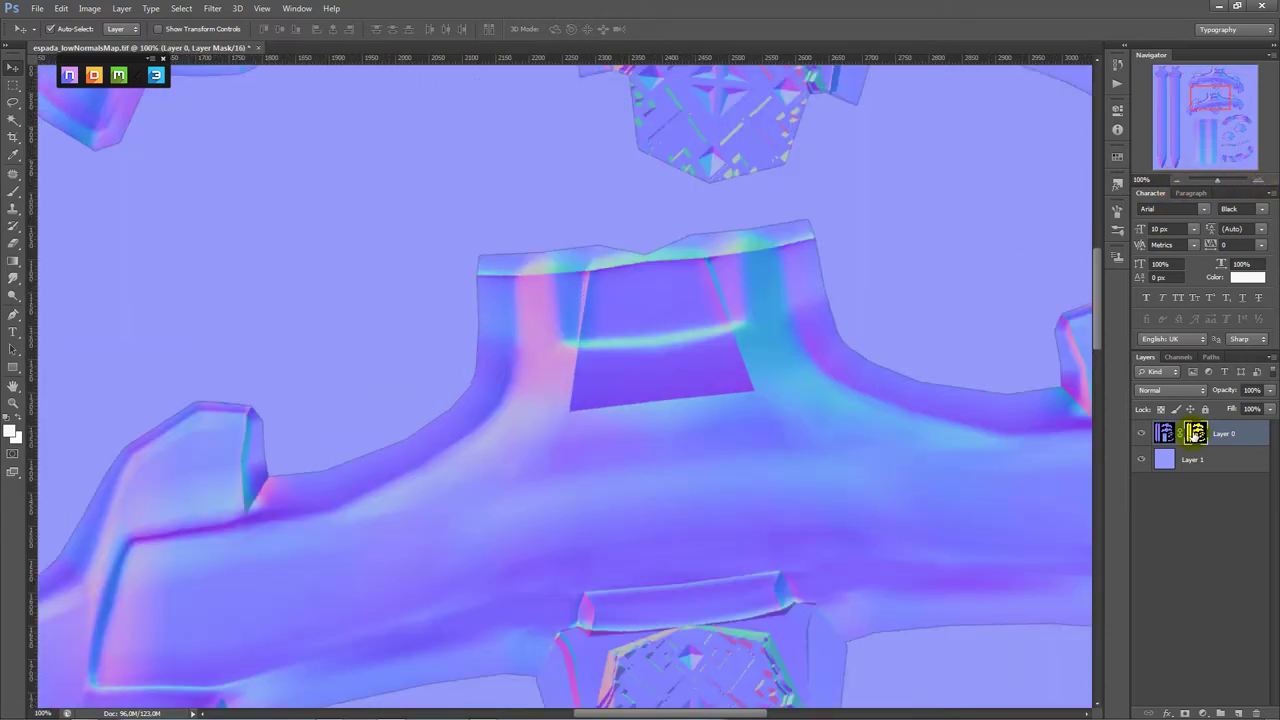
alt+click(1196, 434)
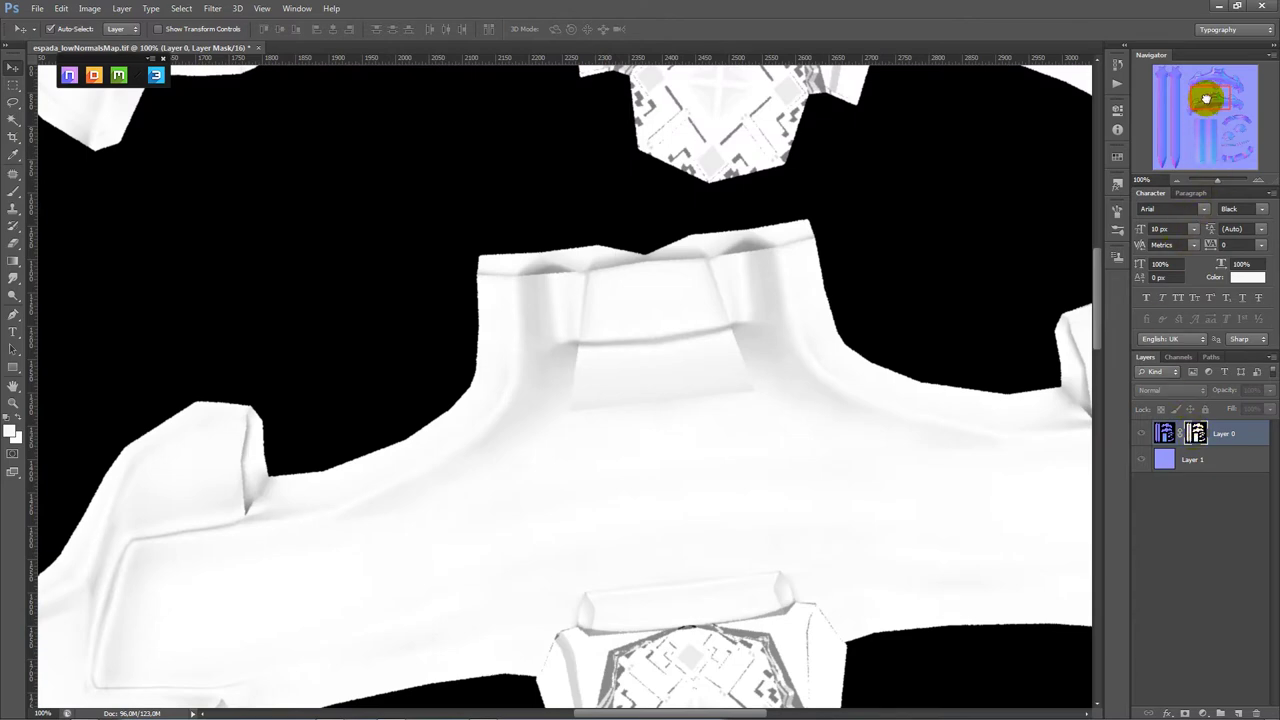
mouse_move(1206, 97)
mouse_down()
mouse_move(1206, 131)
mouse_move(1211, 109)
mouse_up()
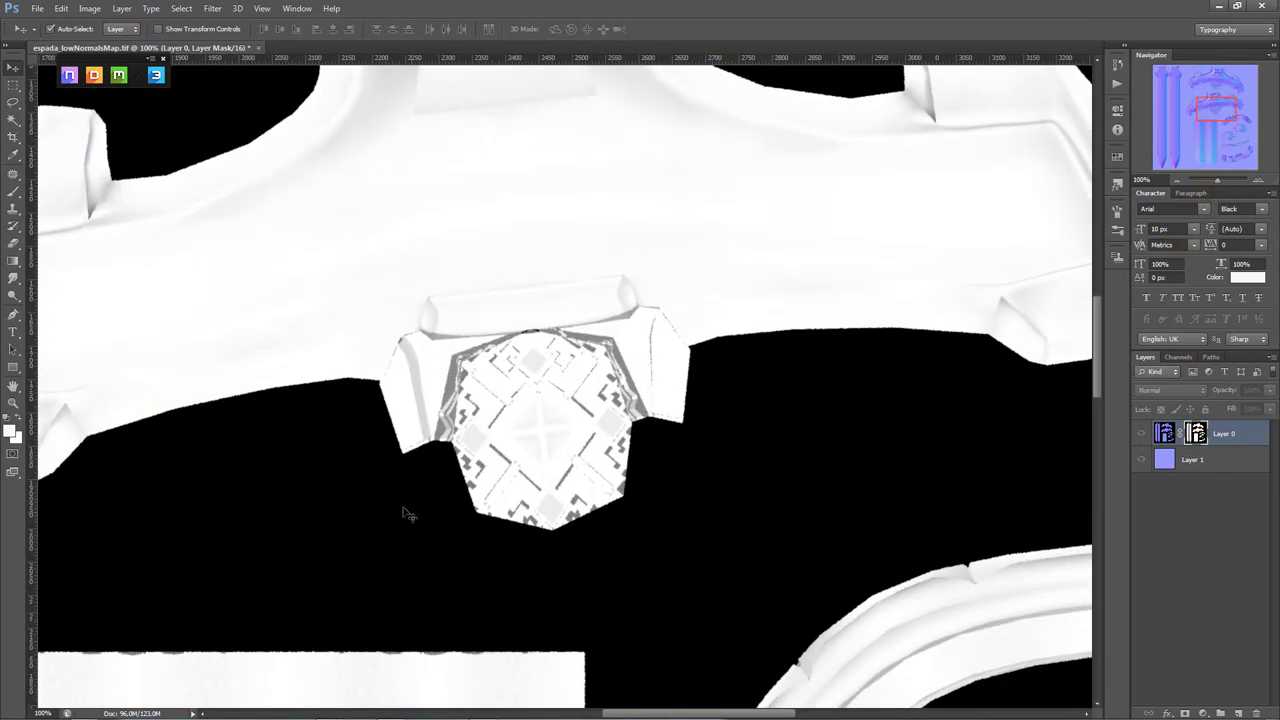
click(1179, 182)
click(1179, 182)
click(1179, 182)
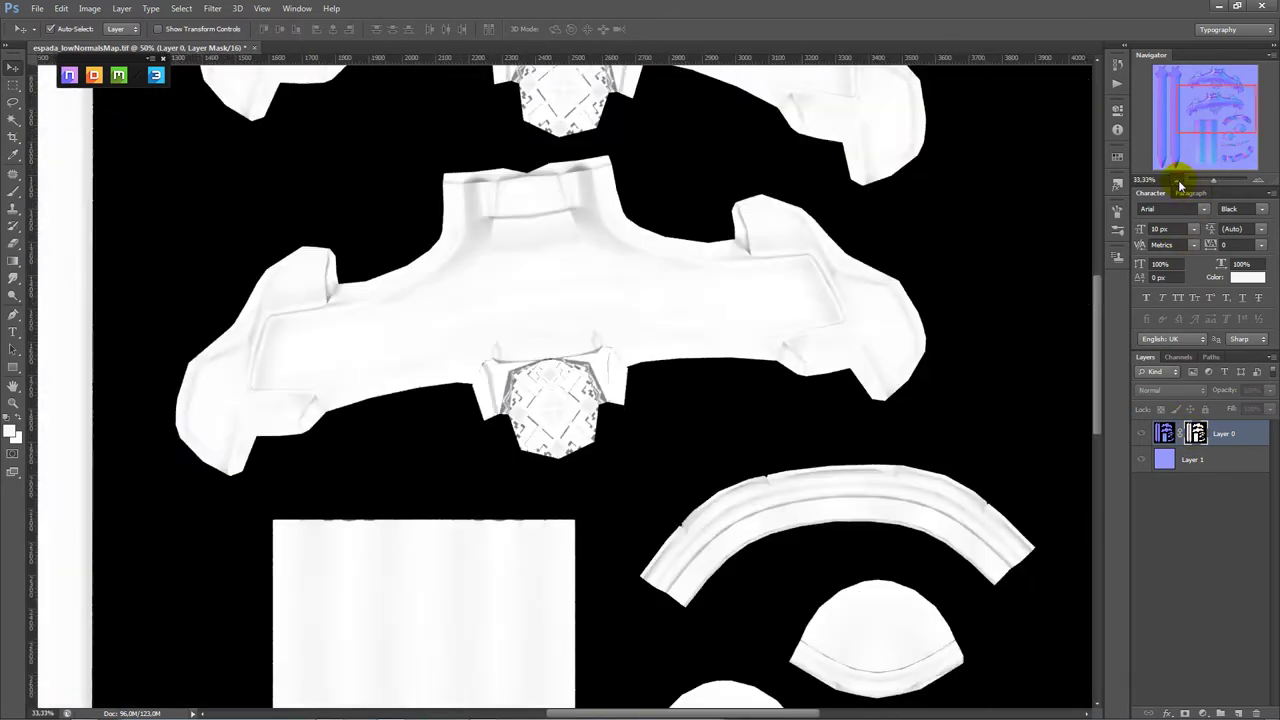
click(1179, 182)
click(1179, 182)
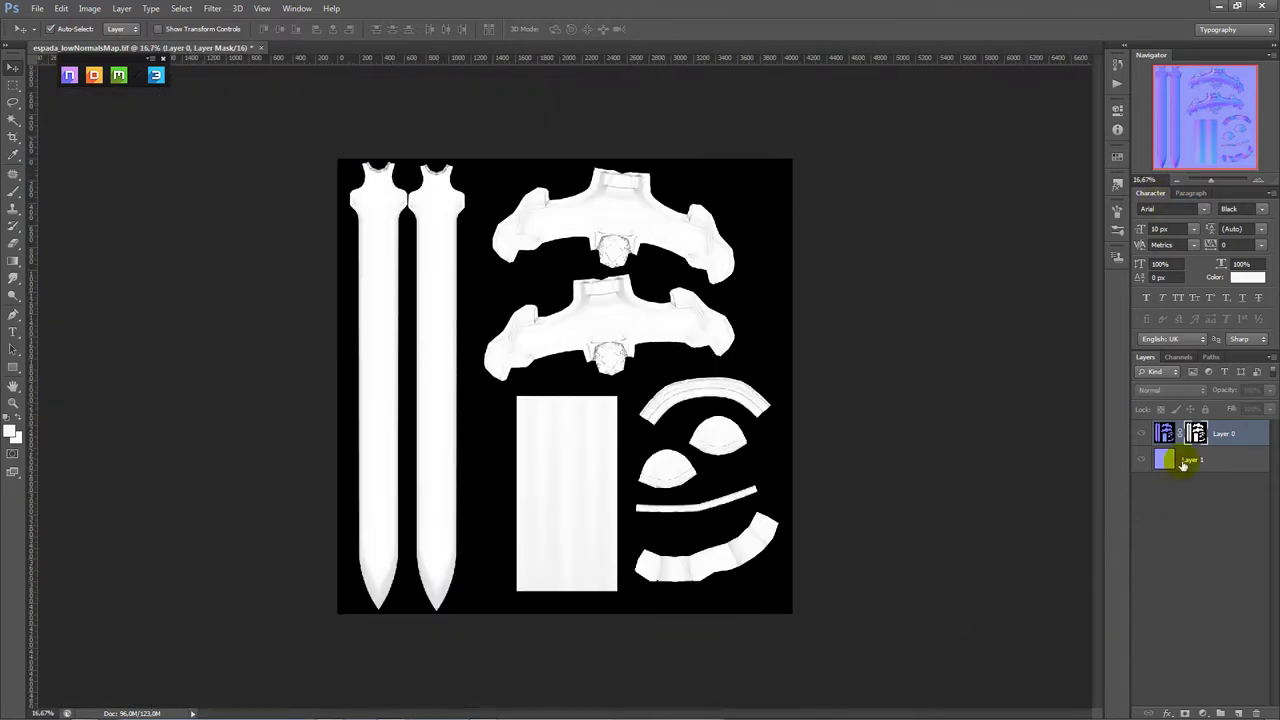
click(1179, 358)
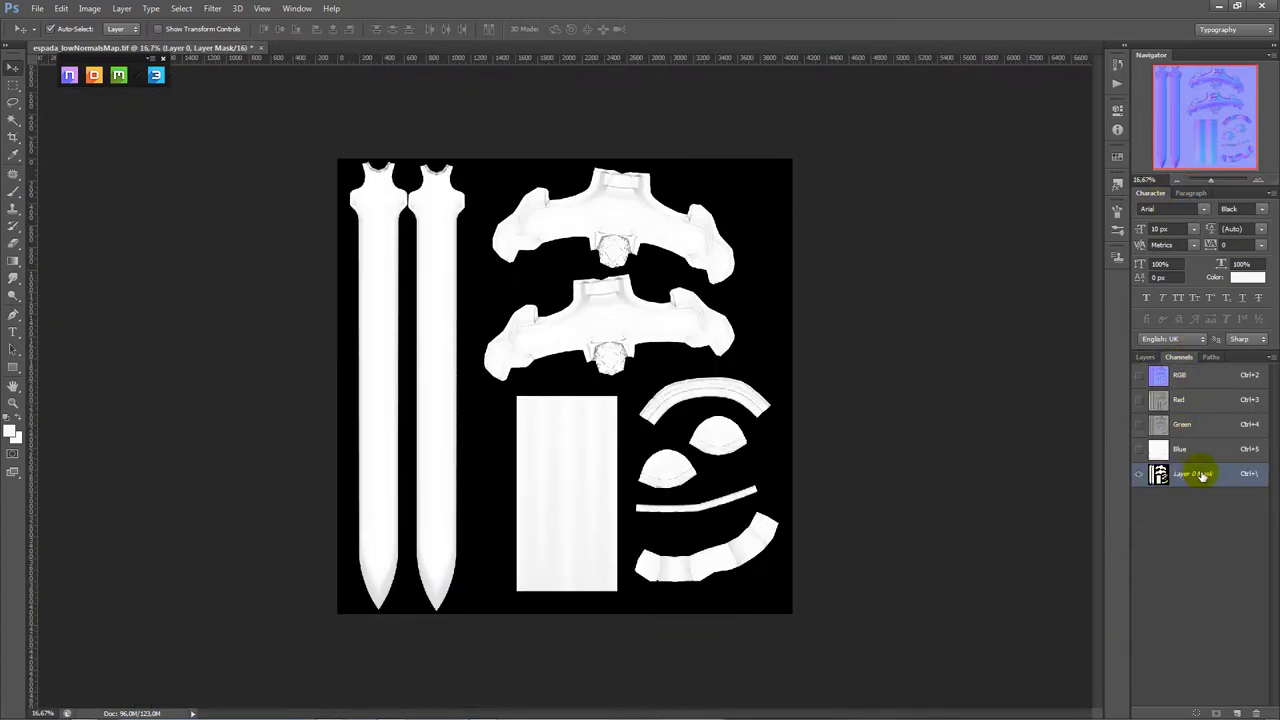
click(1145, 357)
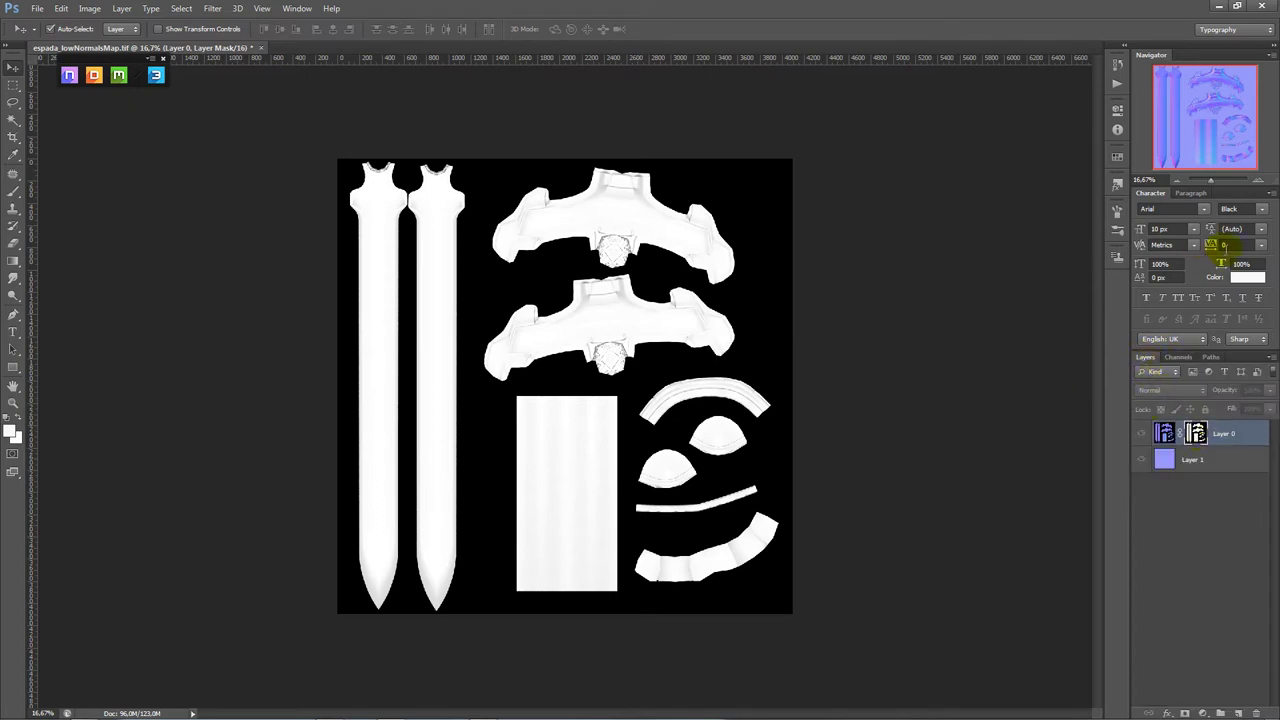
click(1258, 182)
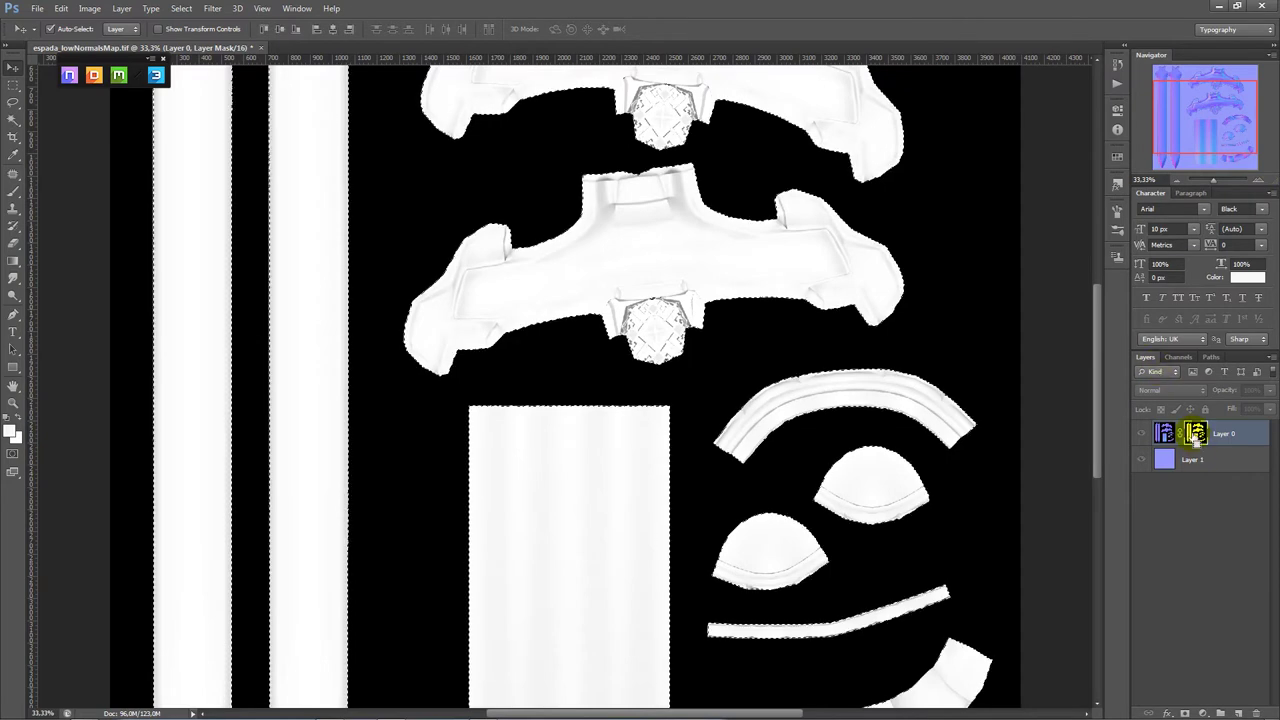
- Fill the mask's UV shapes solid white, deselect, and reapply the blur to the mask
ctrl+click(1197, 437)
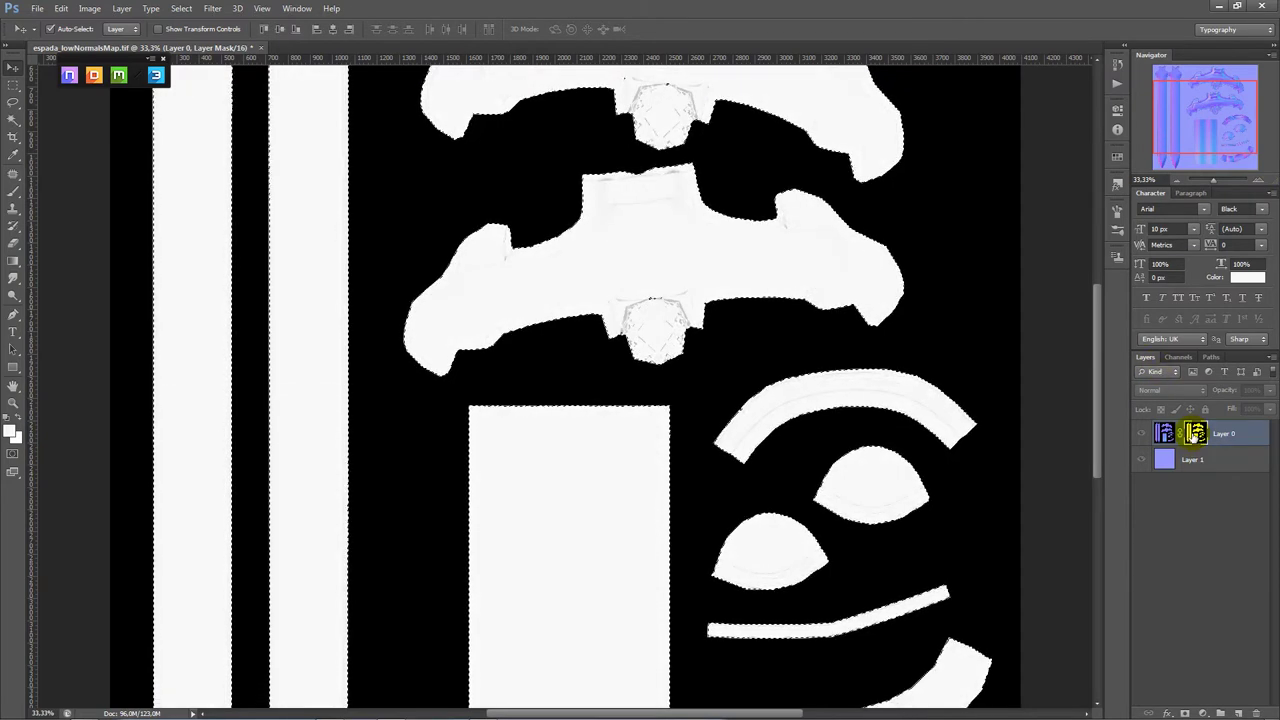
key(alt+BackSpace)
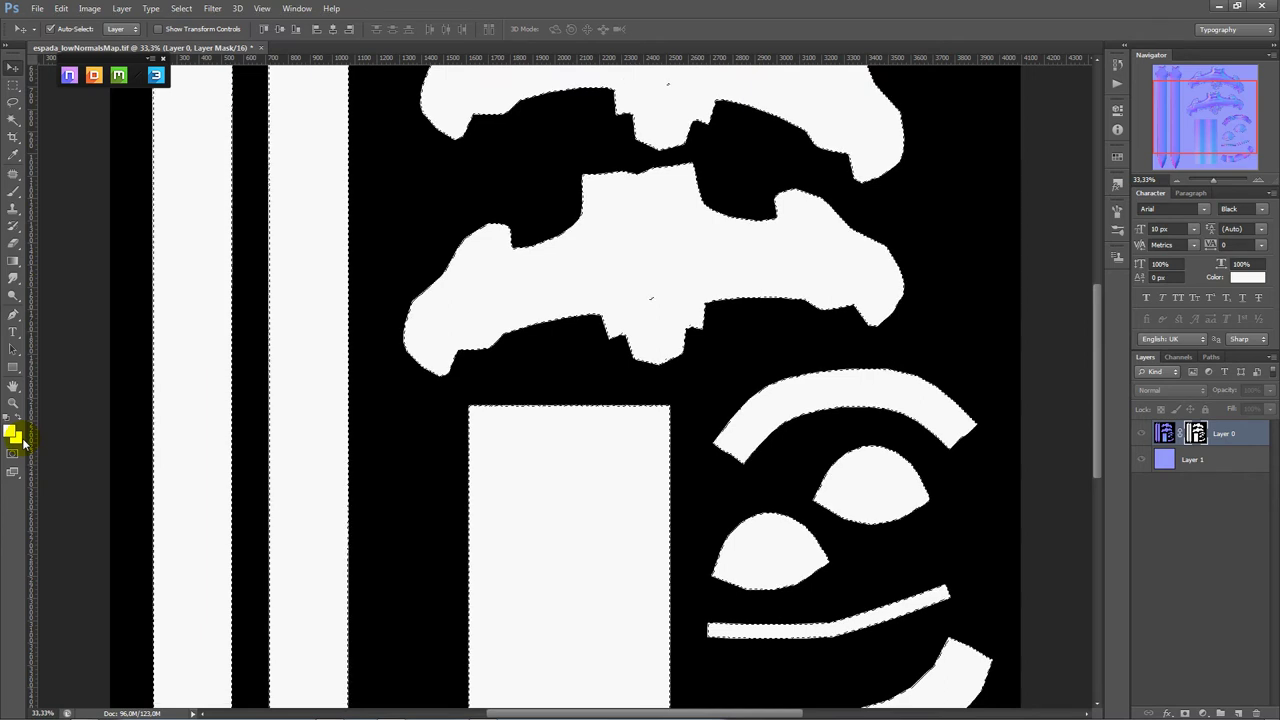
key(ctrl+d)
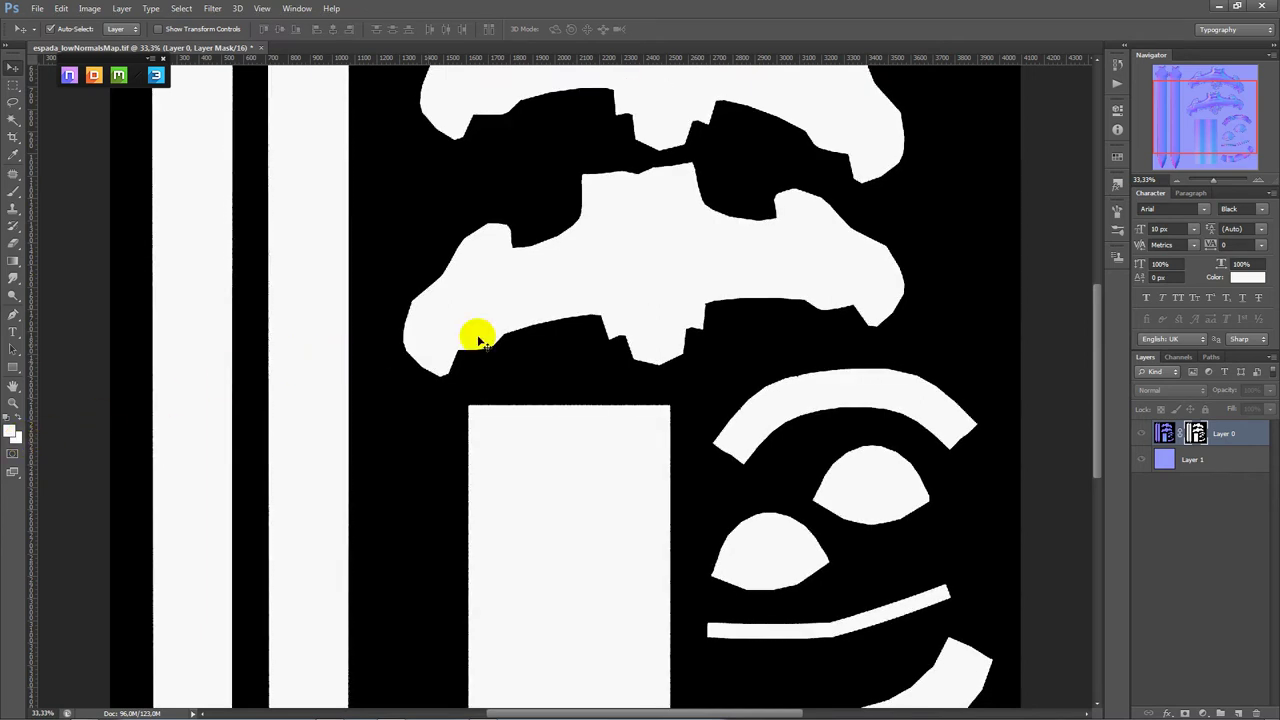
click(1252, 179)
drag(1203, 123, 1215, 116)
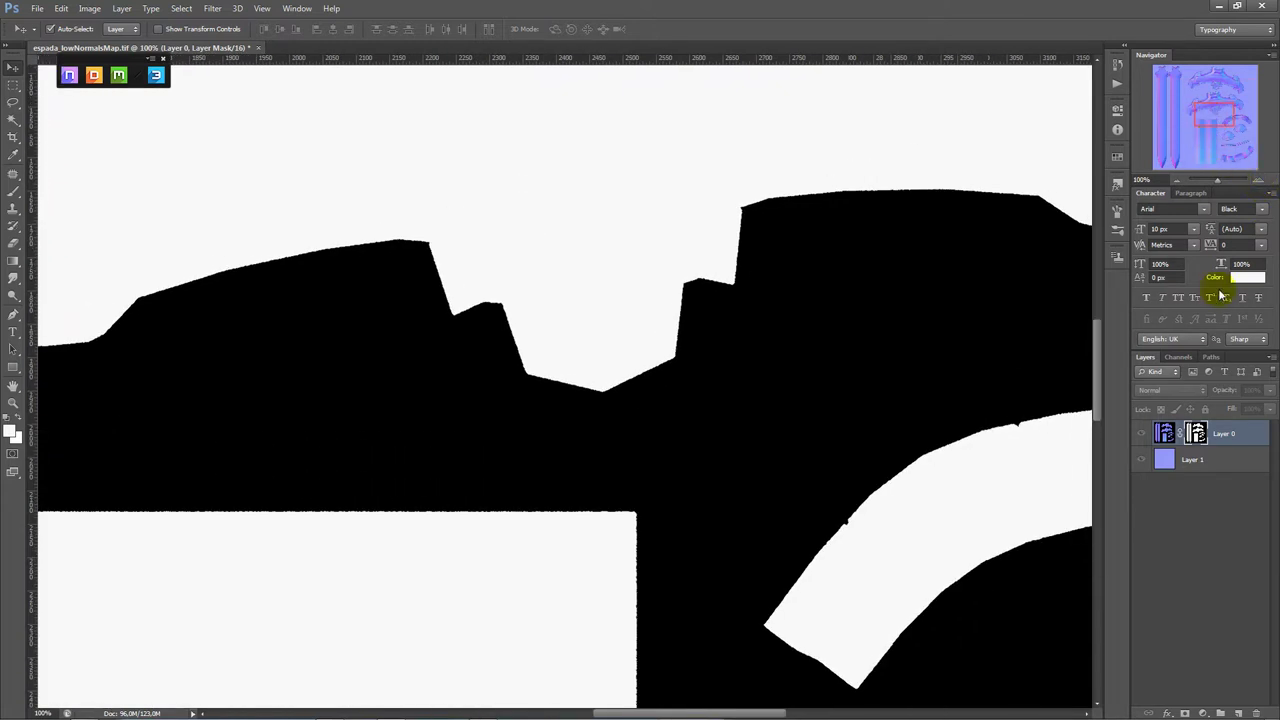
click(218, 9)
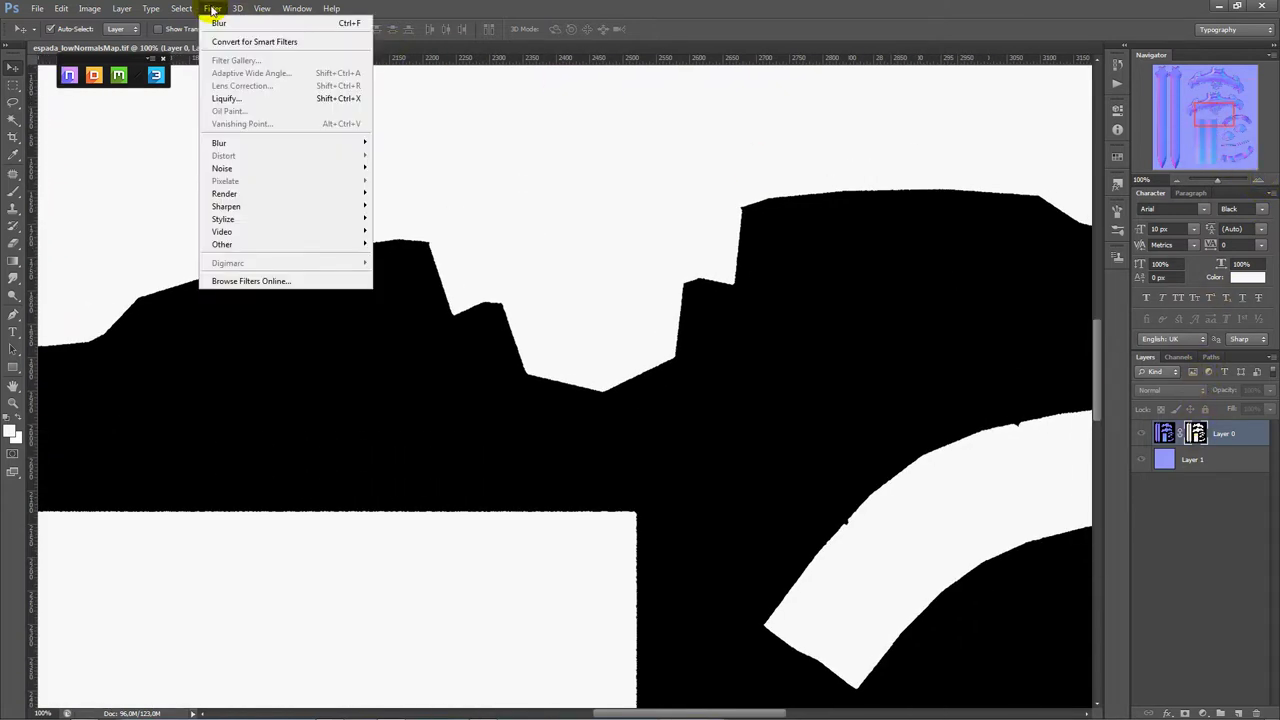
click(221, 25)
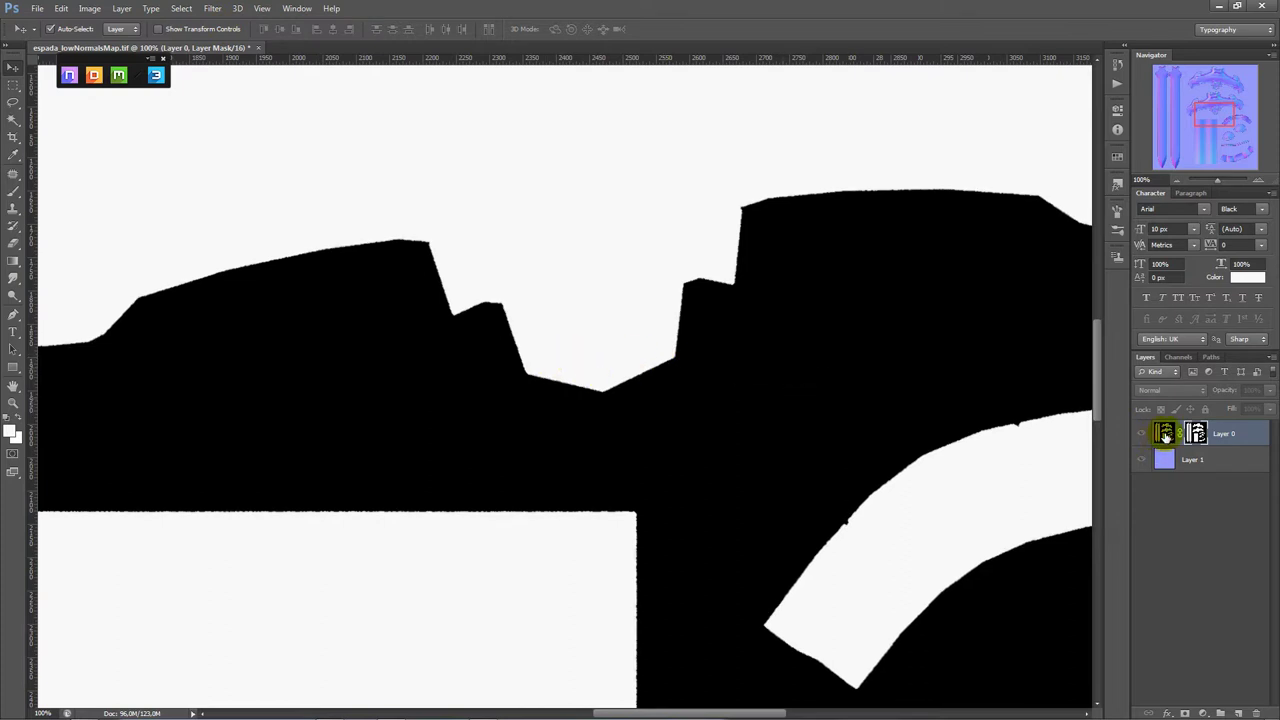
- Return to the normal-map view, compare Layer 0 against Layer 1, and target the mask at 200%
click(1165, 433)
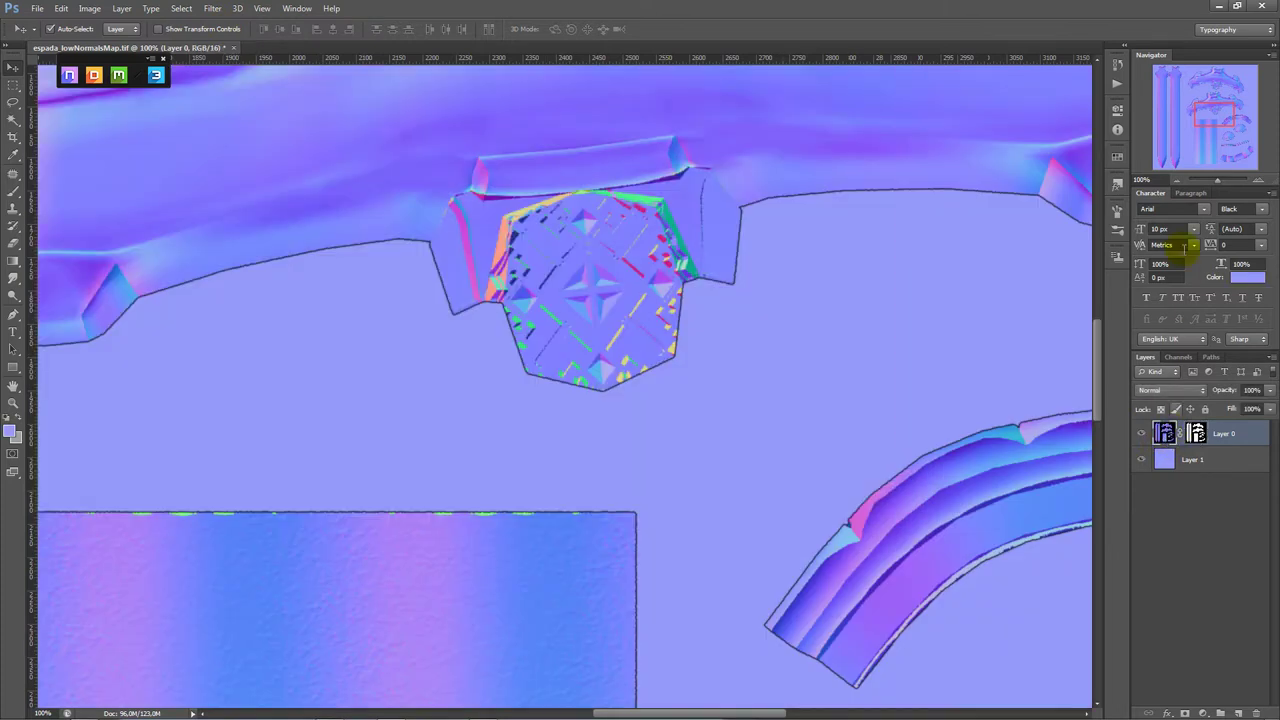
click(1177, 179)
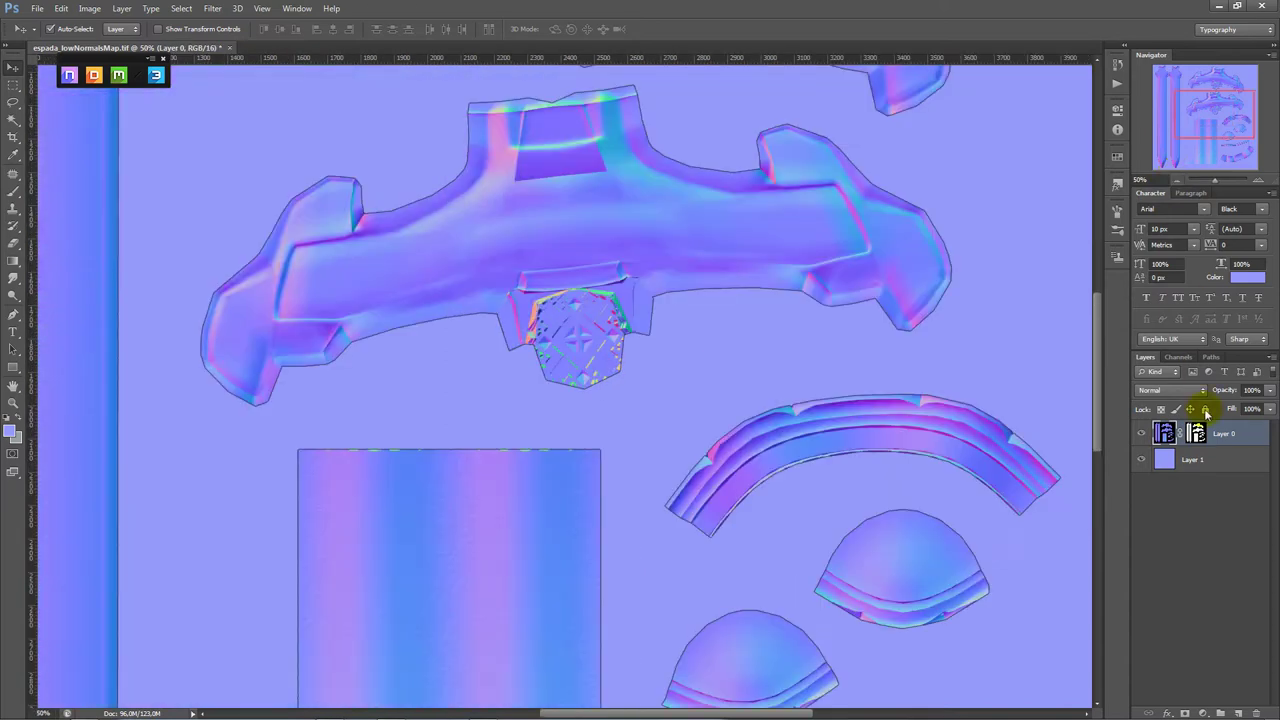
click(1193, 457)
click(1165, 433)
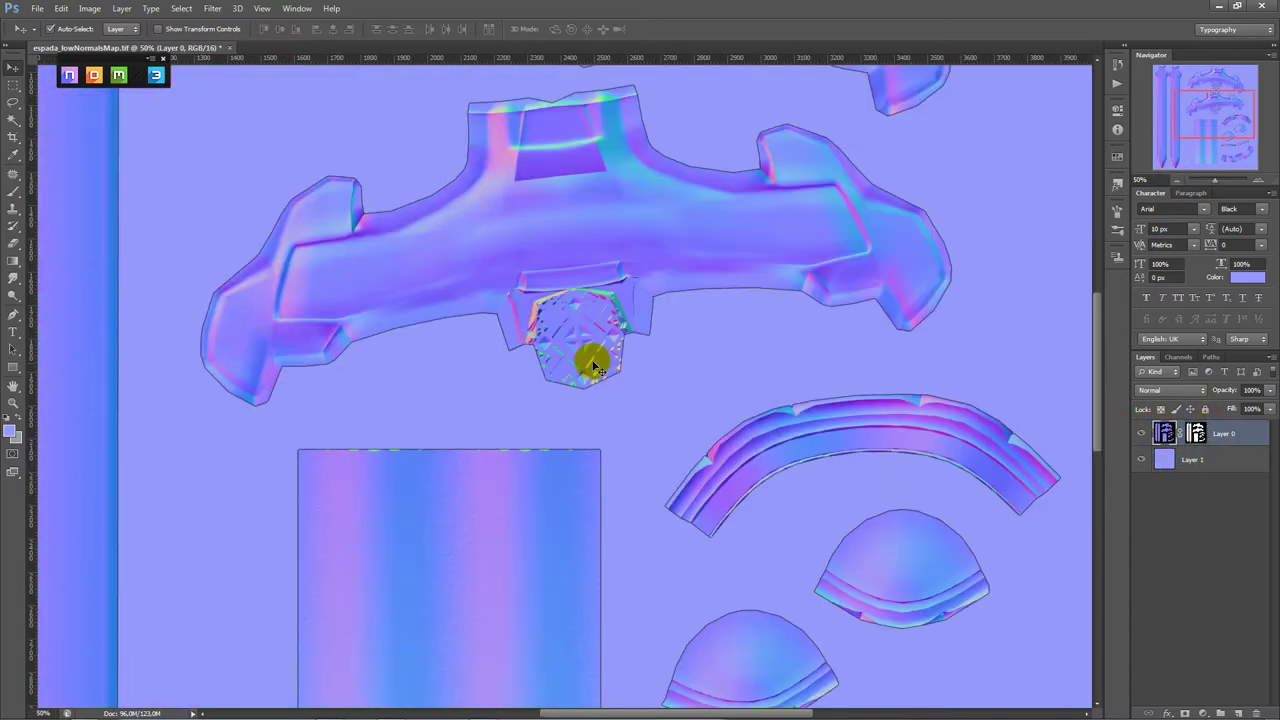
click(1141, 434)
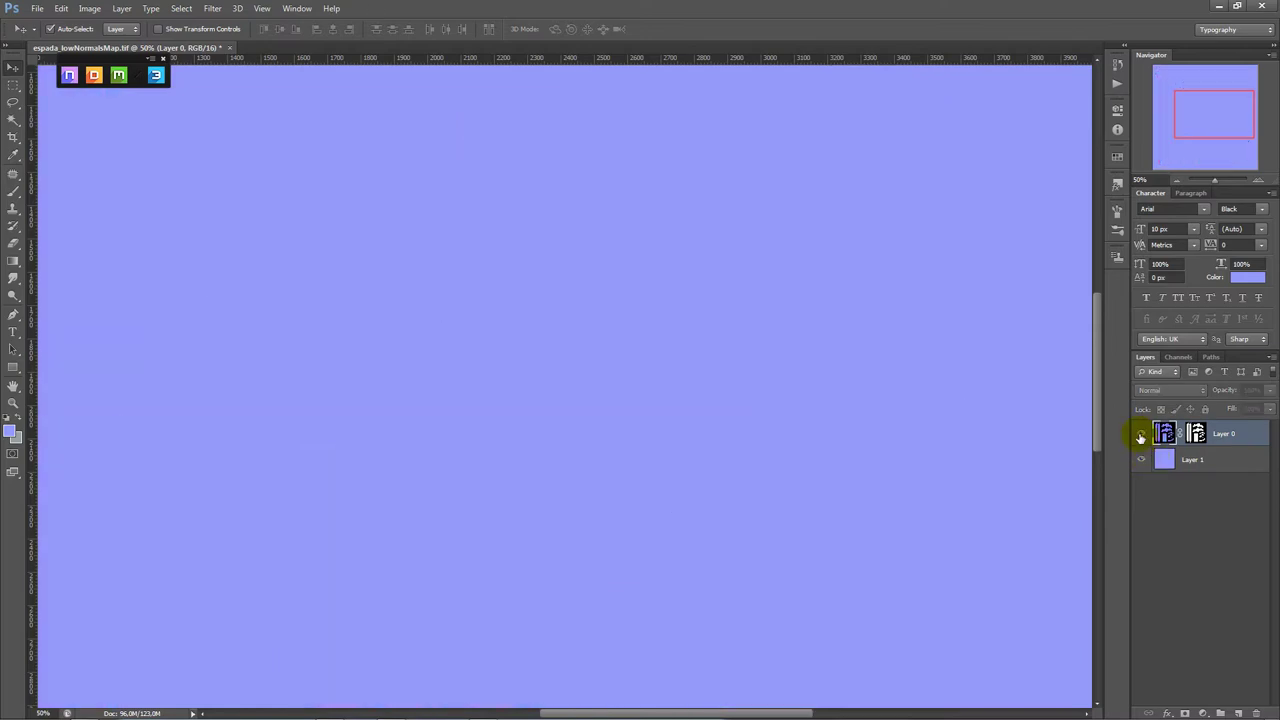
click(1141, 434)
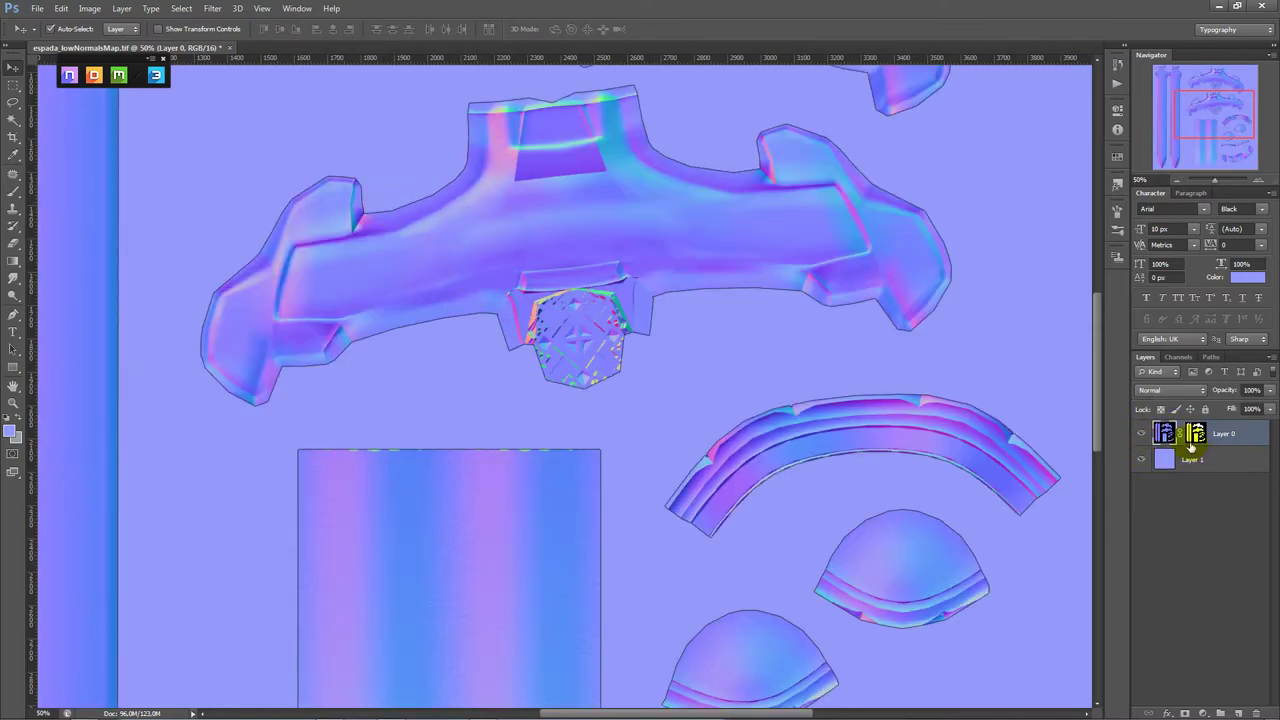
click(1259, 181)
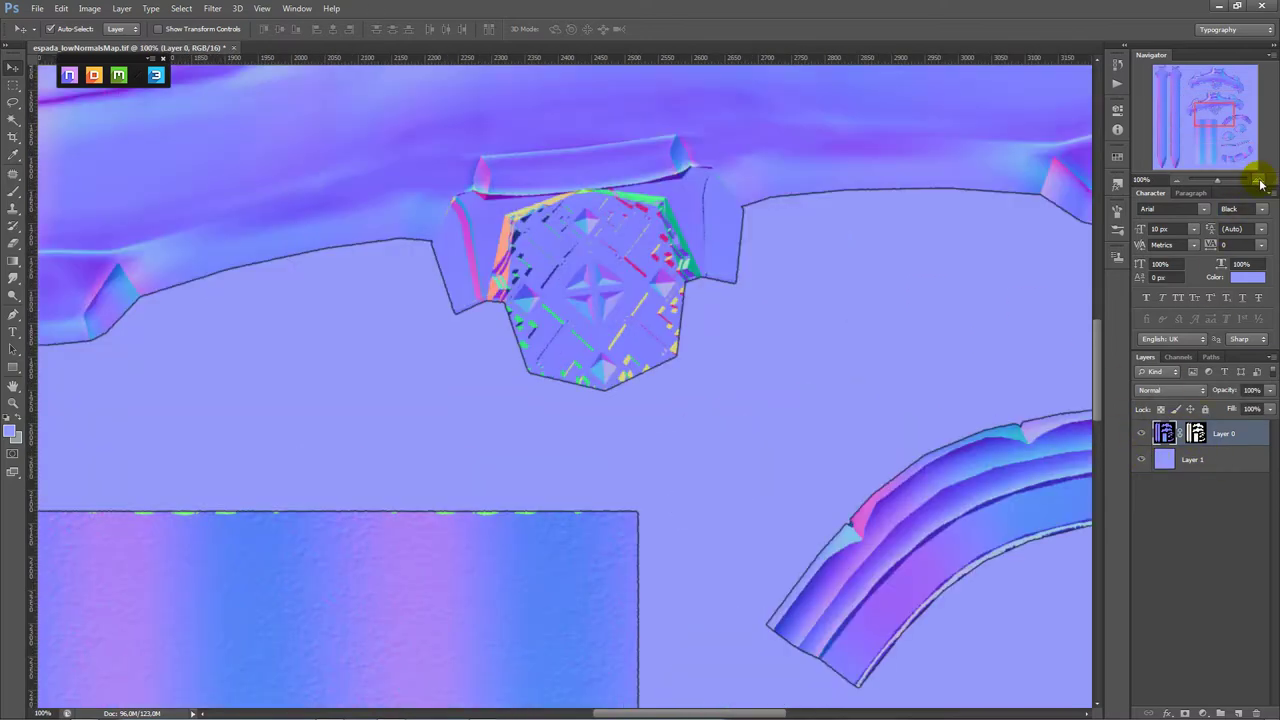
click(1259, 181)
click(1196, 435)
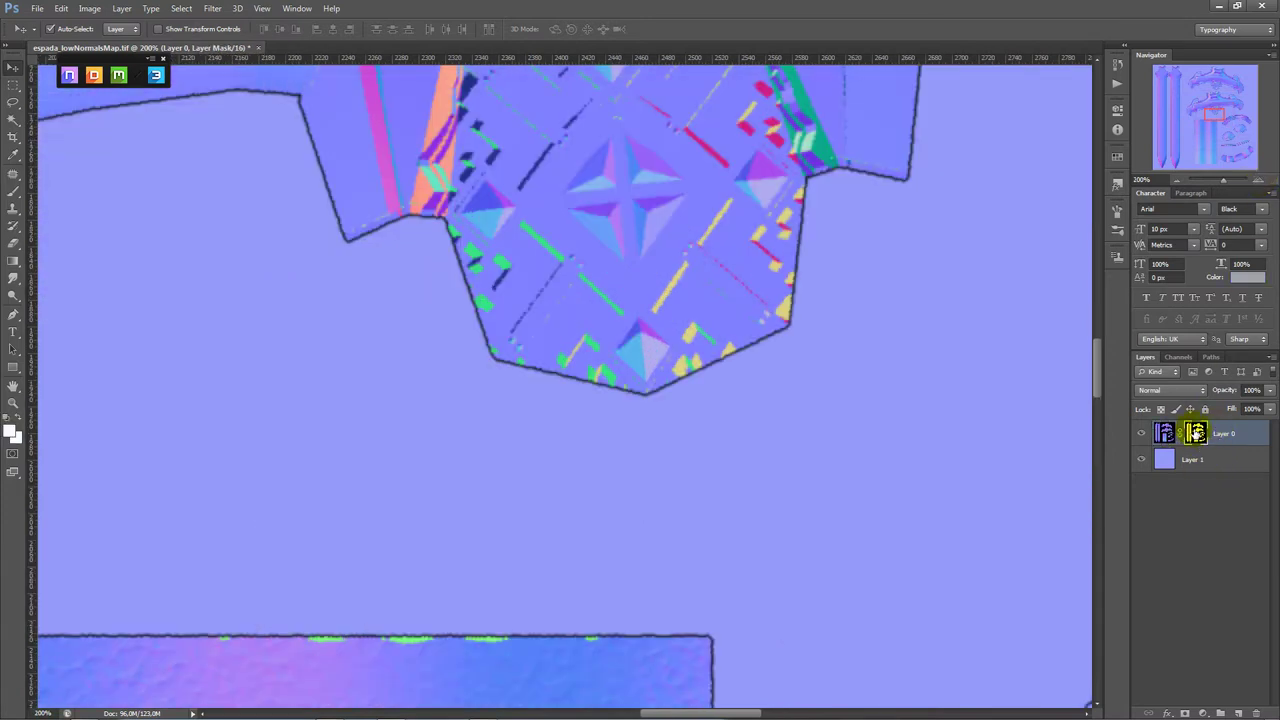
- Apply a first Levels adjustment to Layer 0's mask, raising its black point
key(ctrl+l)
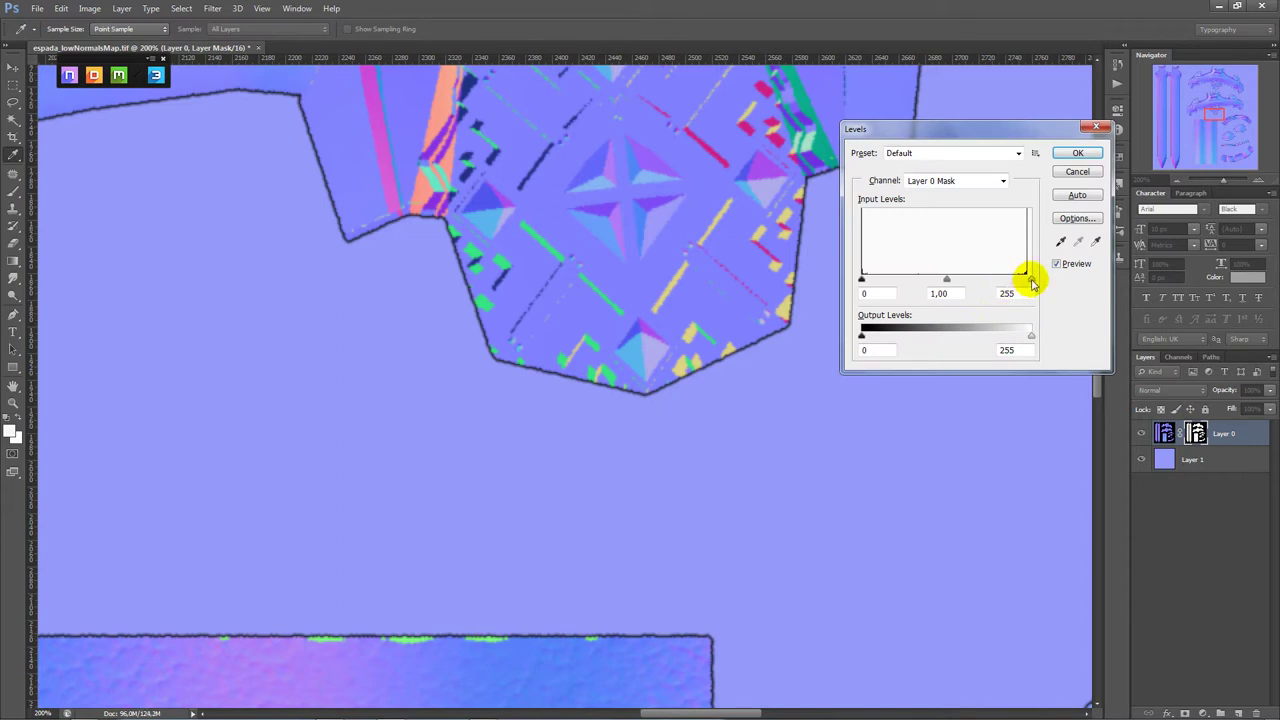
mouse_move(1025, 277)
mouse_down()
mouse_move(953, 280)
mouse_move(1071, 286)
mouse_up()
mouse_move(861, 278)
mouse_down()
mouse_move(1063, 280)
mouse_move(1009, 280)
mouse_move(1018, 287)
mouse_up()
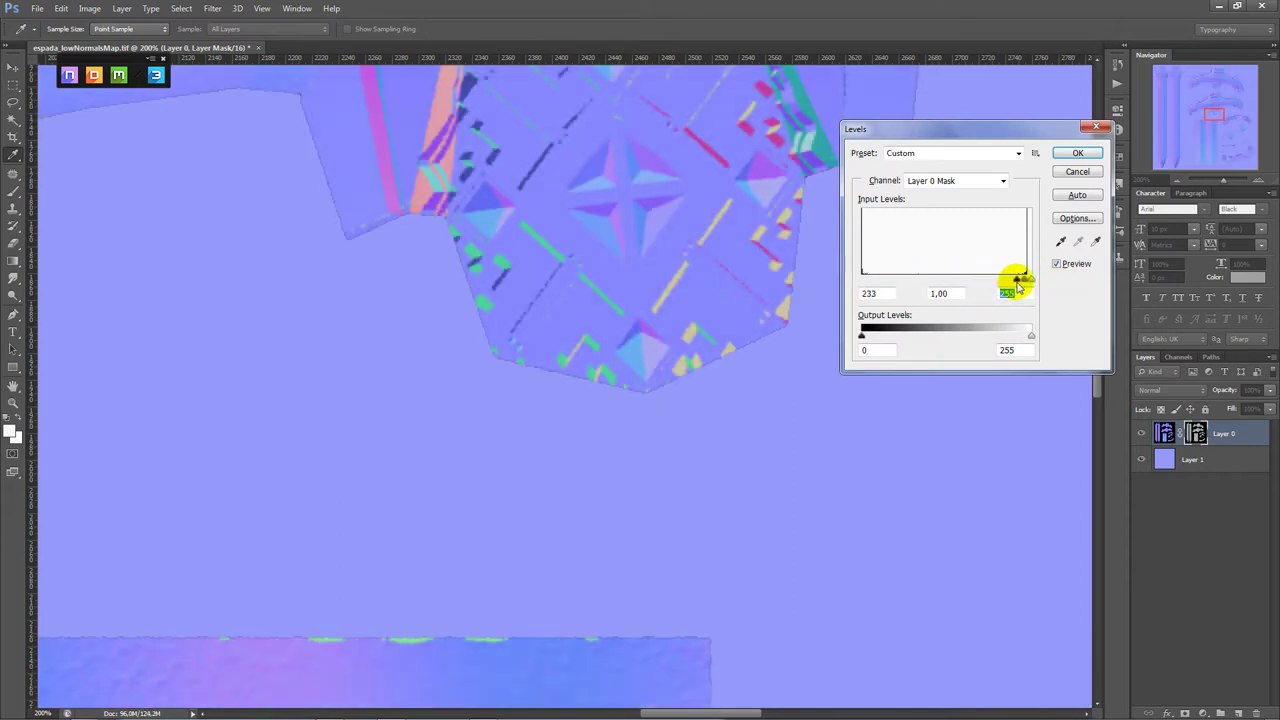
click(1077, 154)
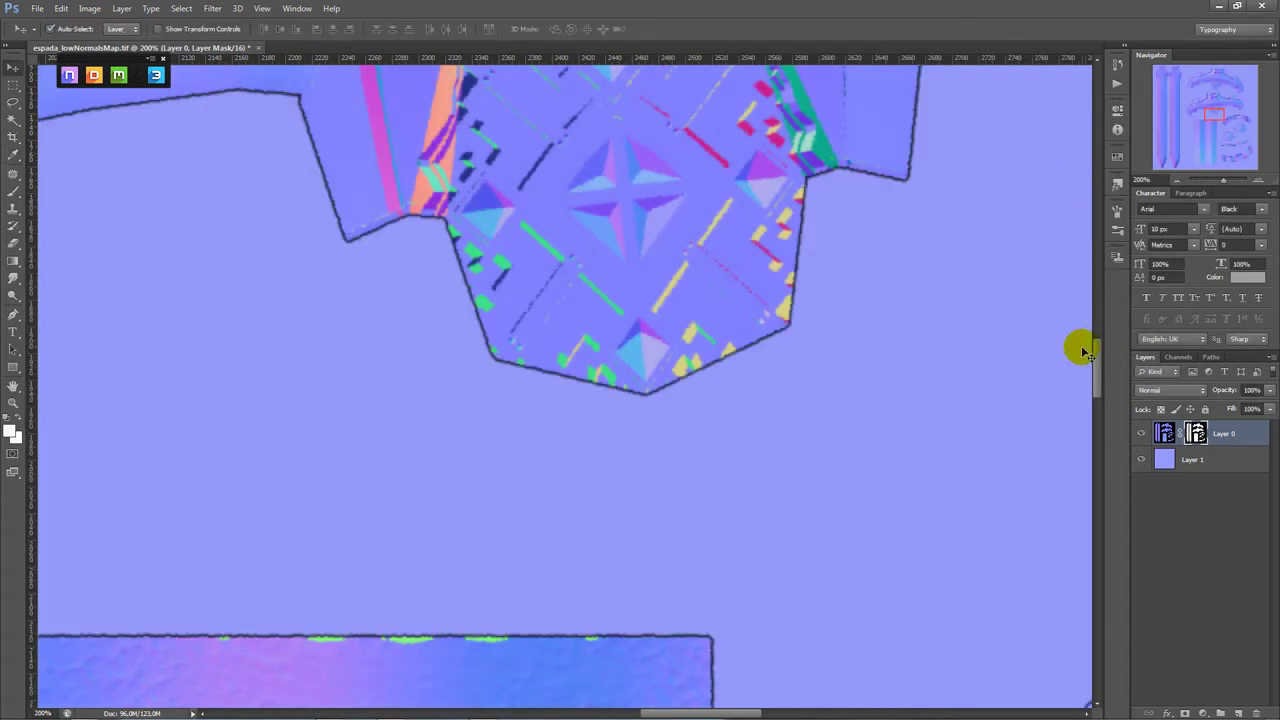
click(1179, 180)
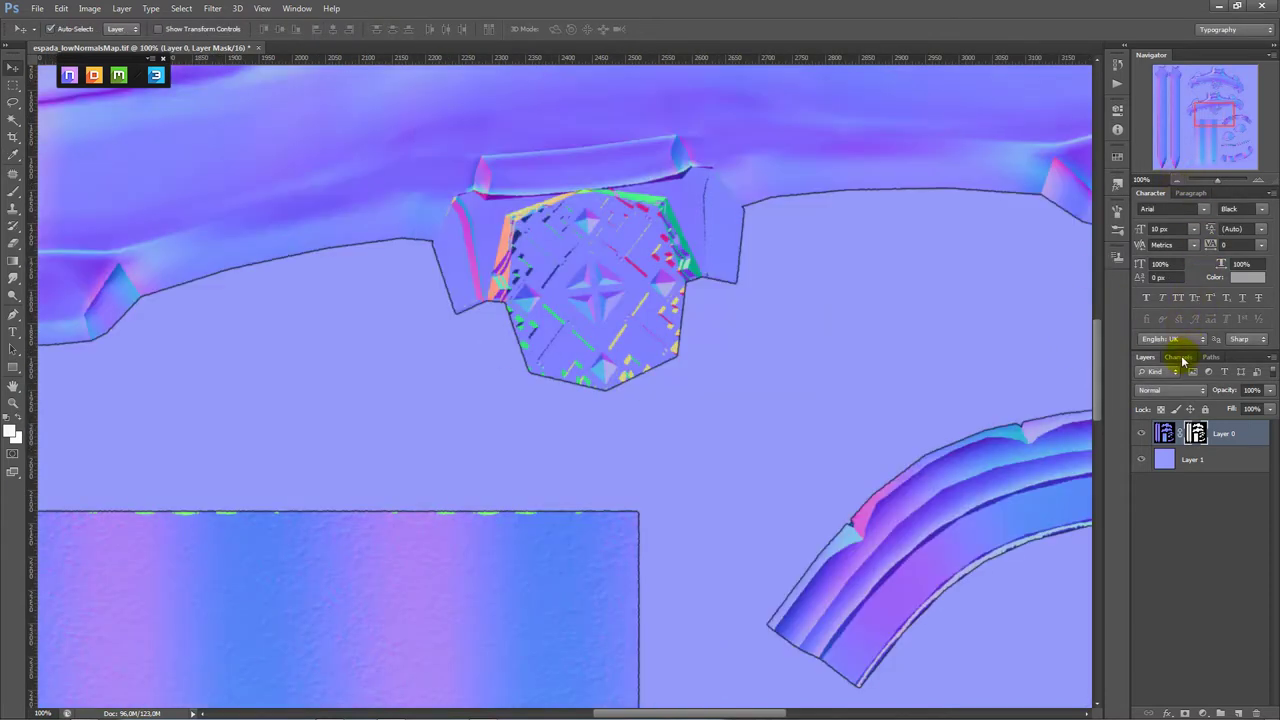
- Replace Layer 0's mask with a new one built from the old mask's selection
click(1180, 358)
ctrl+click(1160, 476)
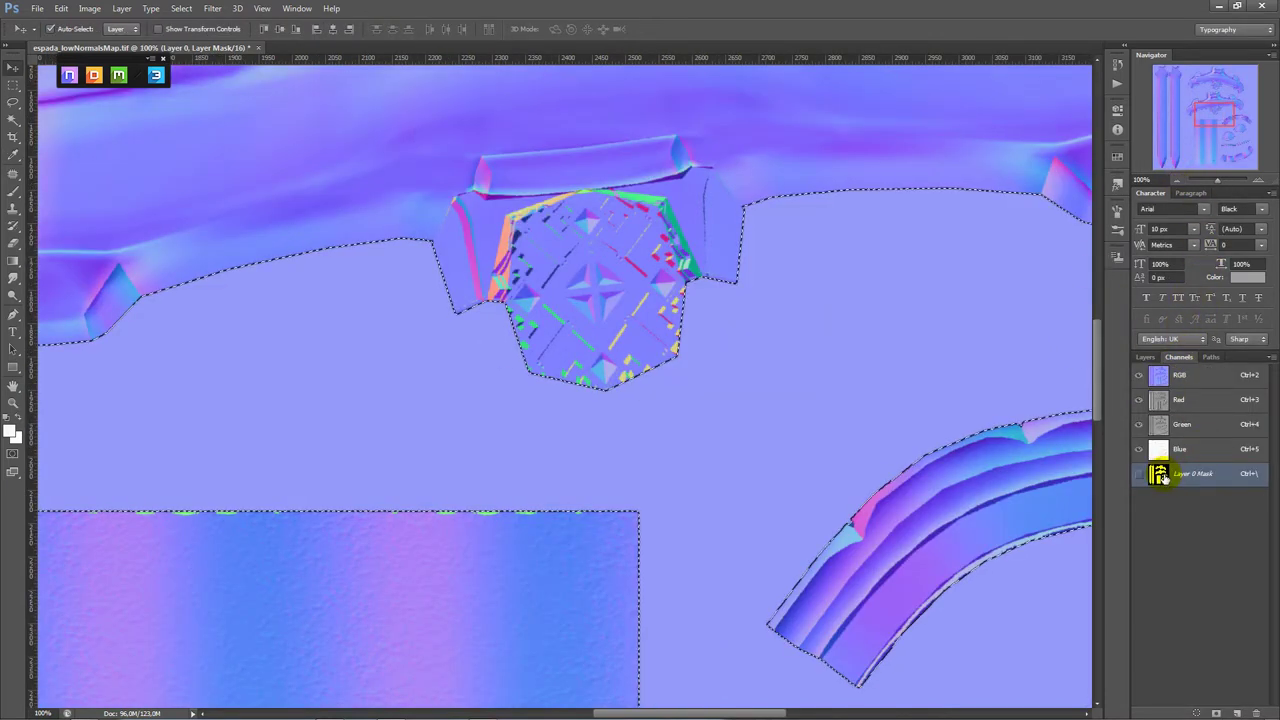
click(1177, 375)
click(1148, 357)
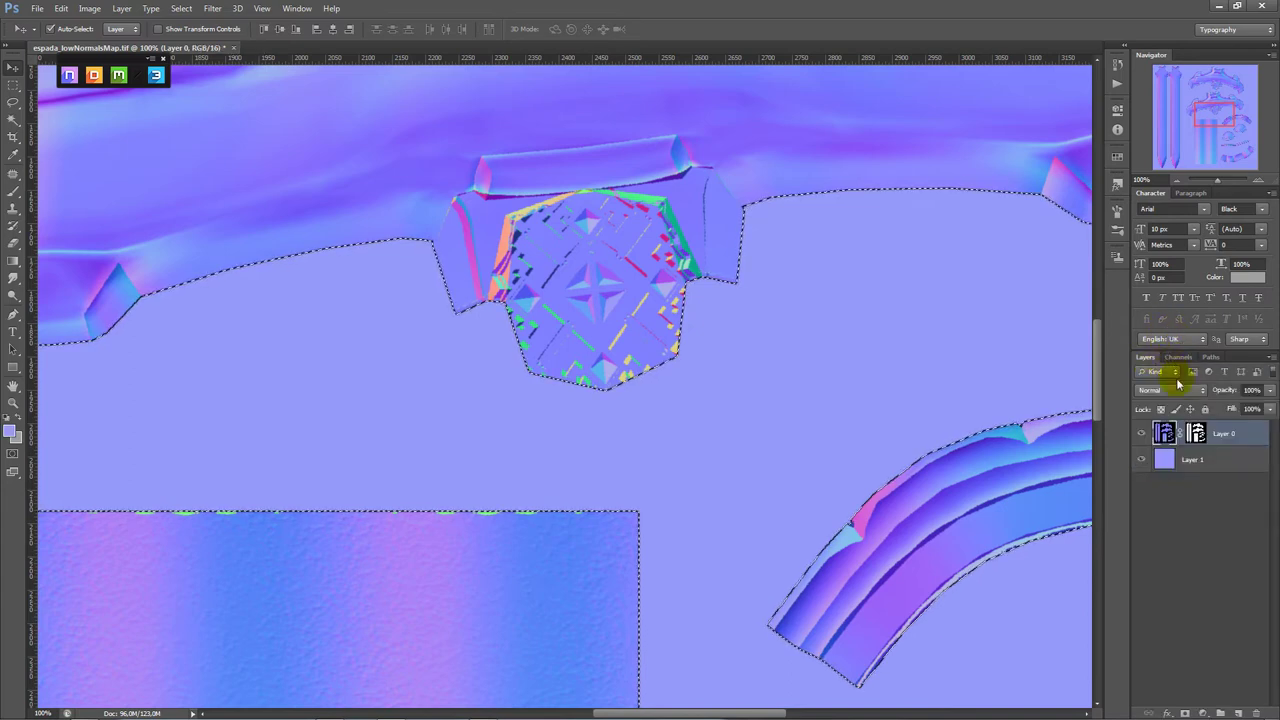
drag(1198, 430, 1258, 708)
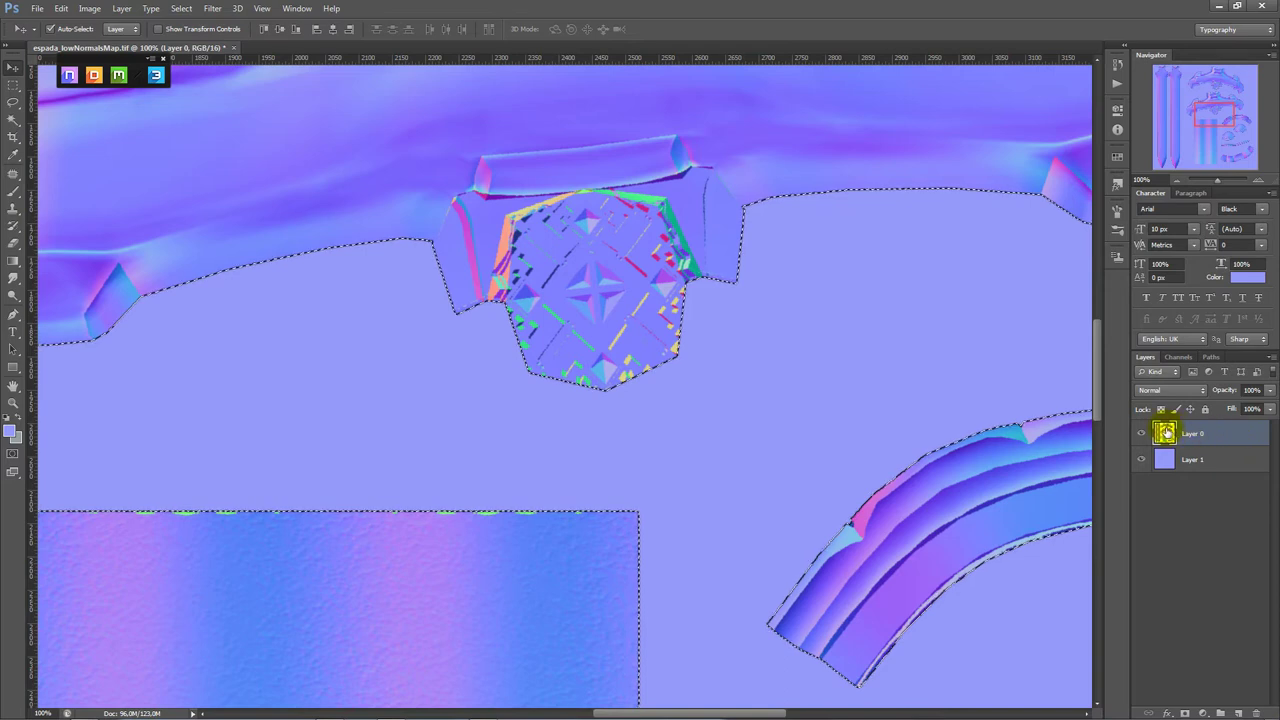
click(1185, 711)
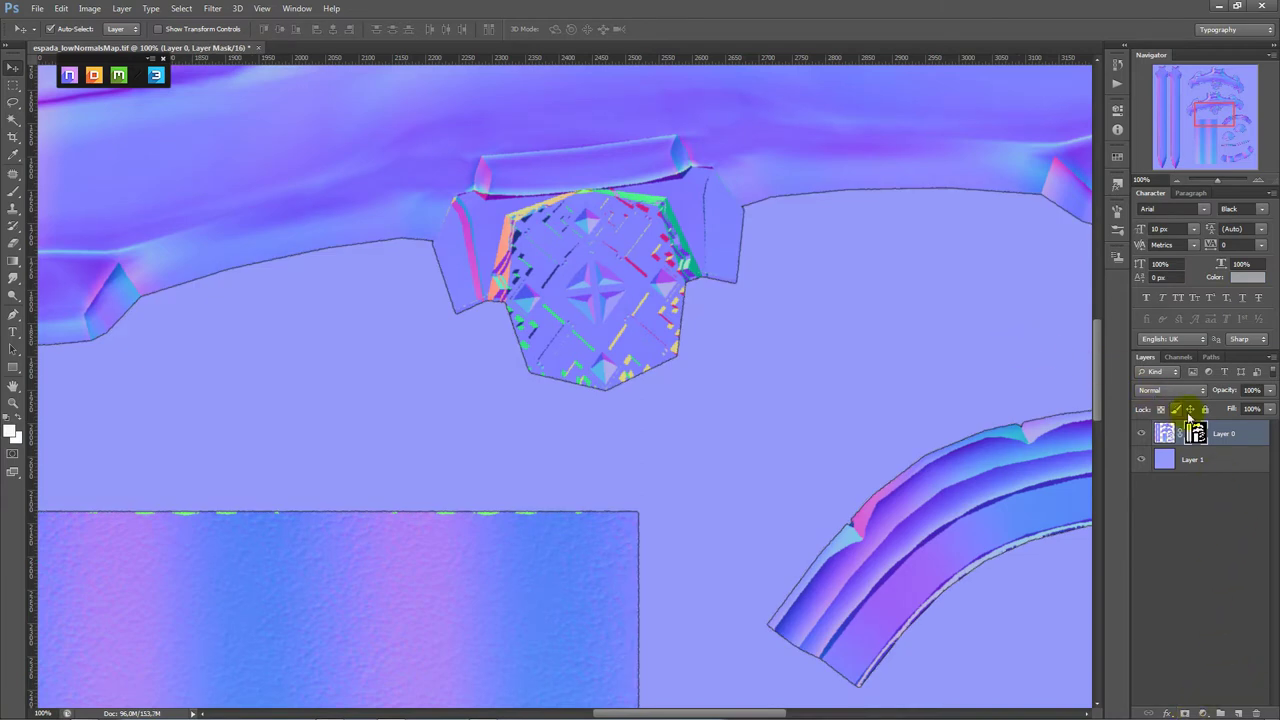
- Apply Levels to the new mask with midtone gamma 0,09
key(ctrl+l)
mouse_move(860, 278)
mouse_down()
mouse_move(884, 280)
mouse_move(822, 278)
mouse_up()
mouse_move(1031, 278)
mouse_down()
mouse_move(995, 280)
mouse_move(1020, 280)
mouse_up()
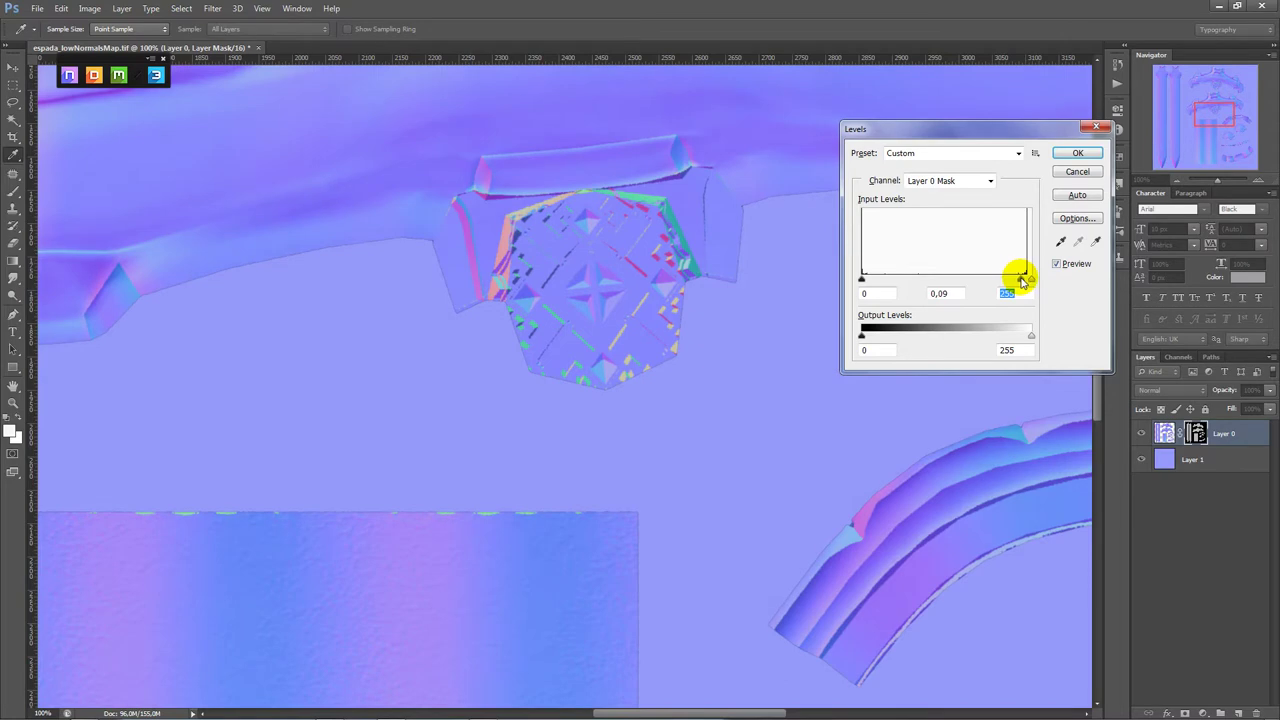
click(1020, 278)
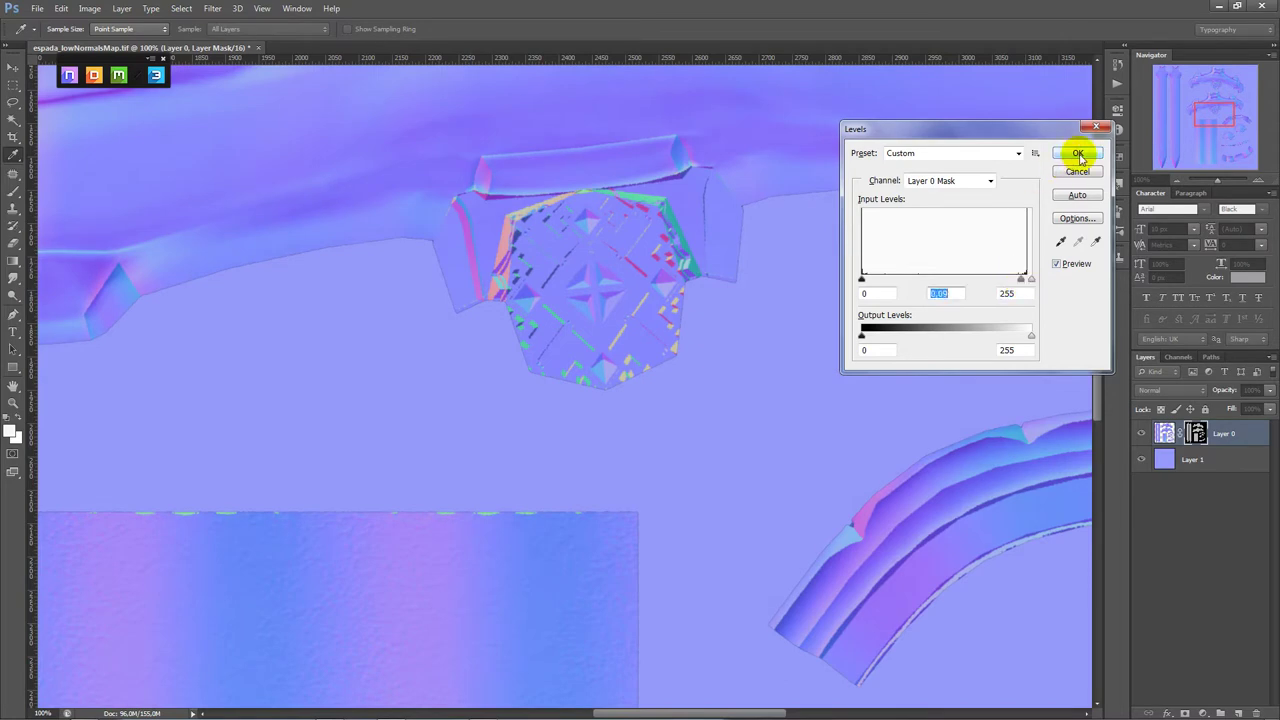
click(1078, 155)
- Refill Layer 1 with the normal-map background blue sampled by eyedropper
key(v)
click(1259, 182)
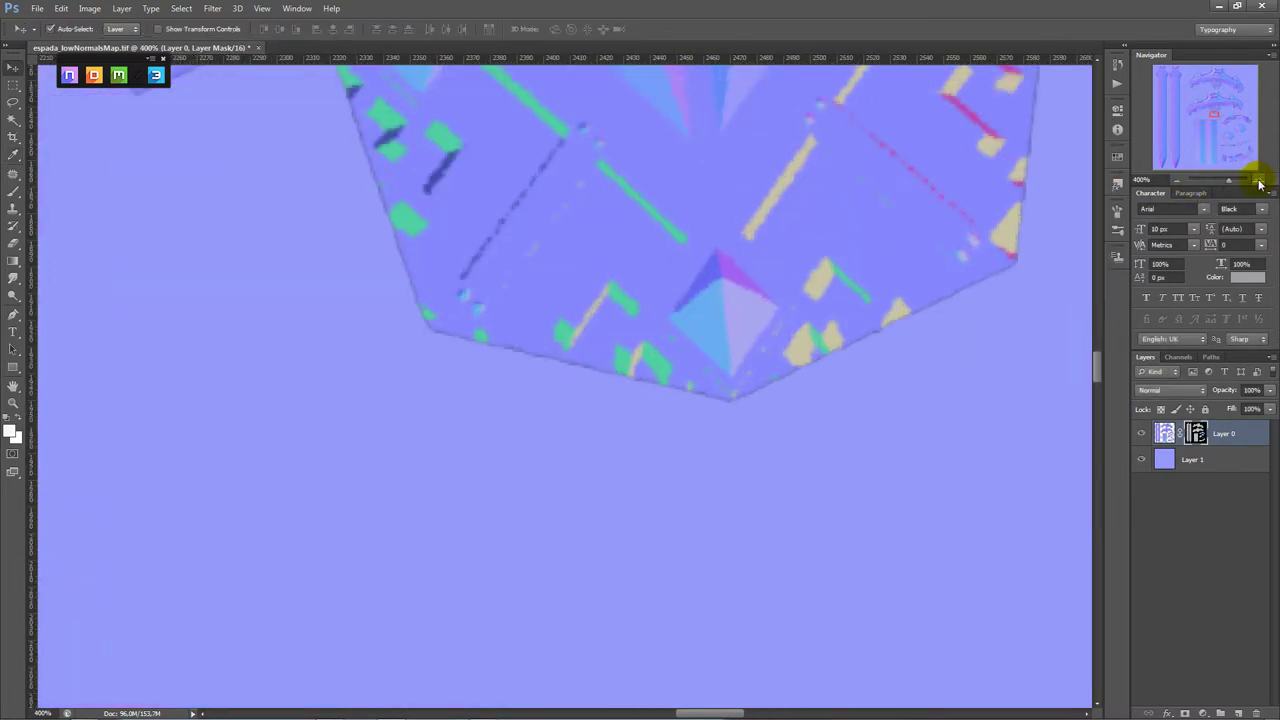
drag(1226, 134, 1206, 109)
drag(1214, 179, 1212, 182)
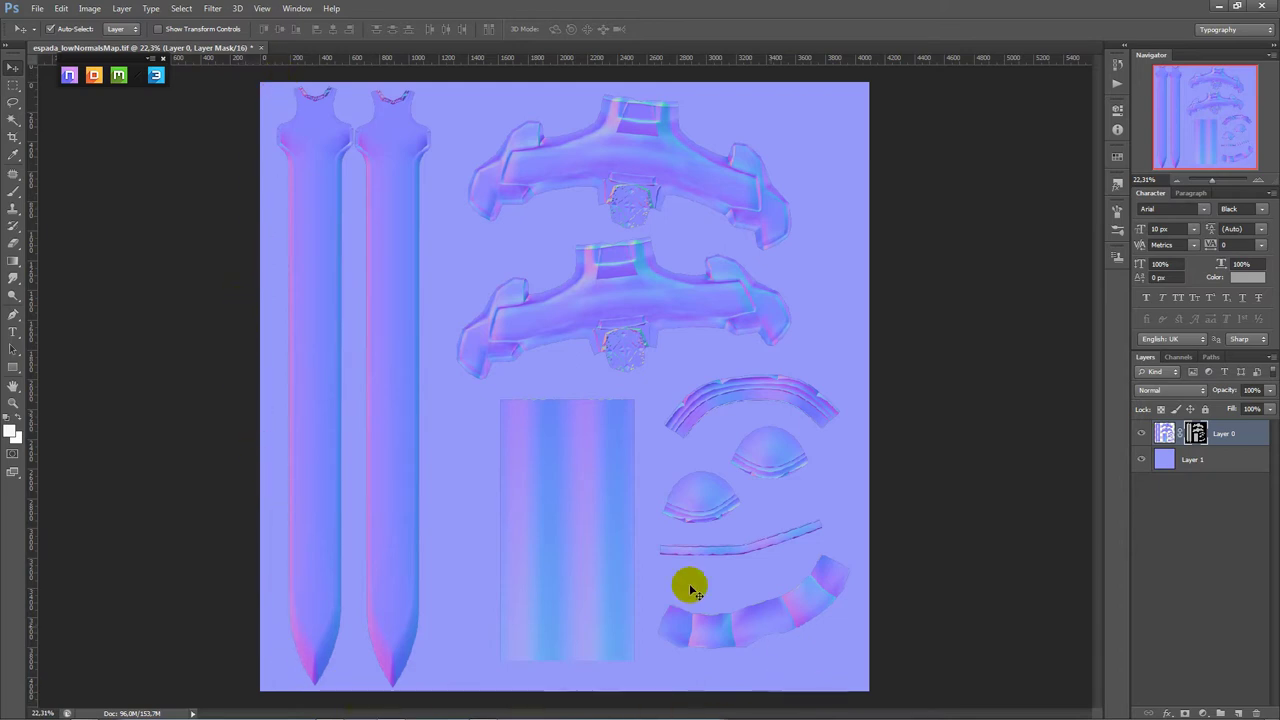
click(1143, 434)
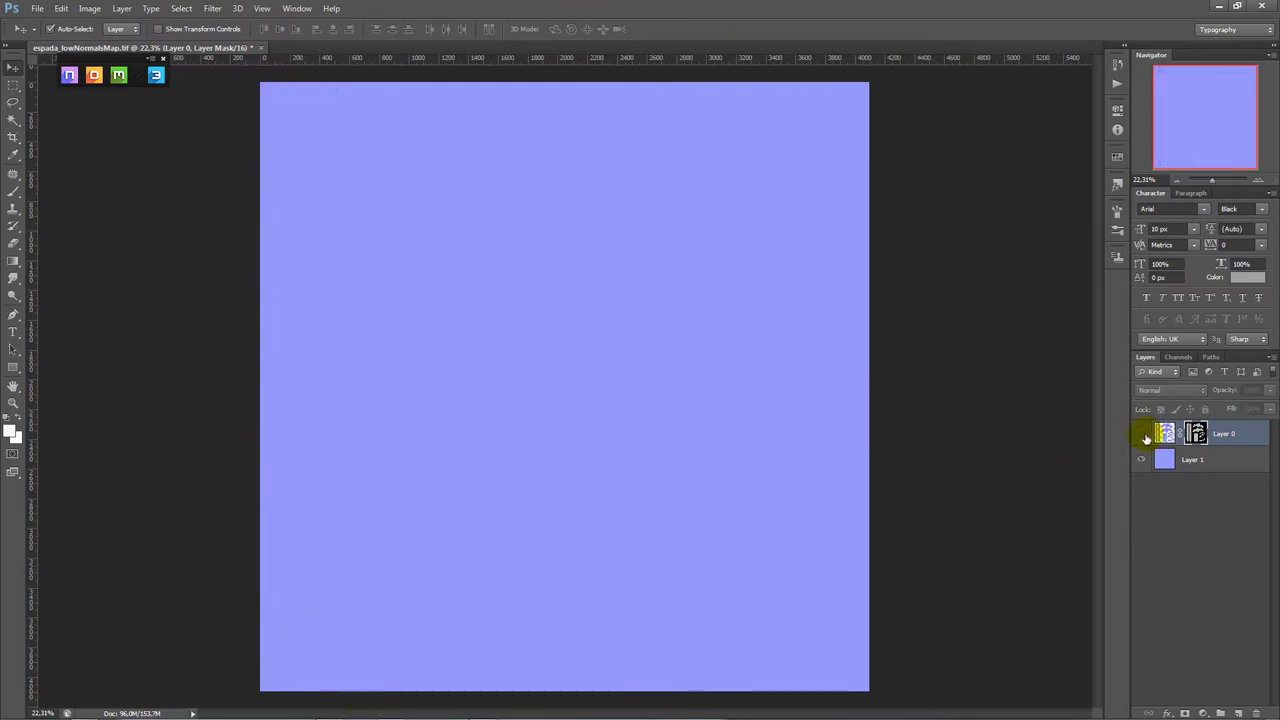
click(1143, 434)
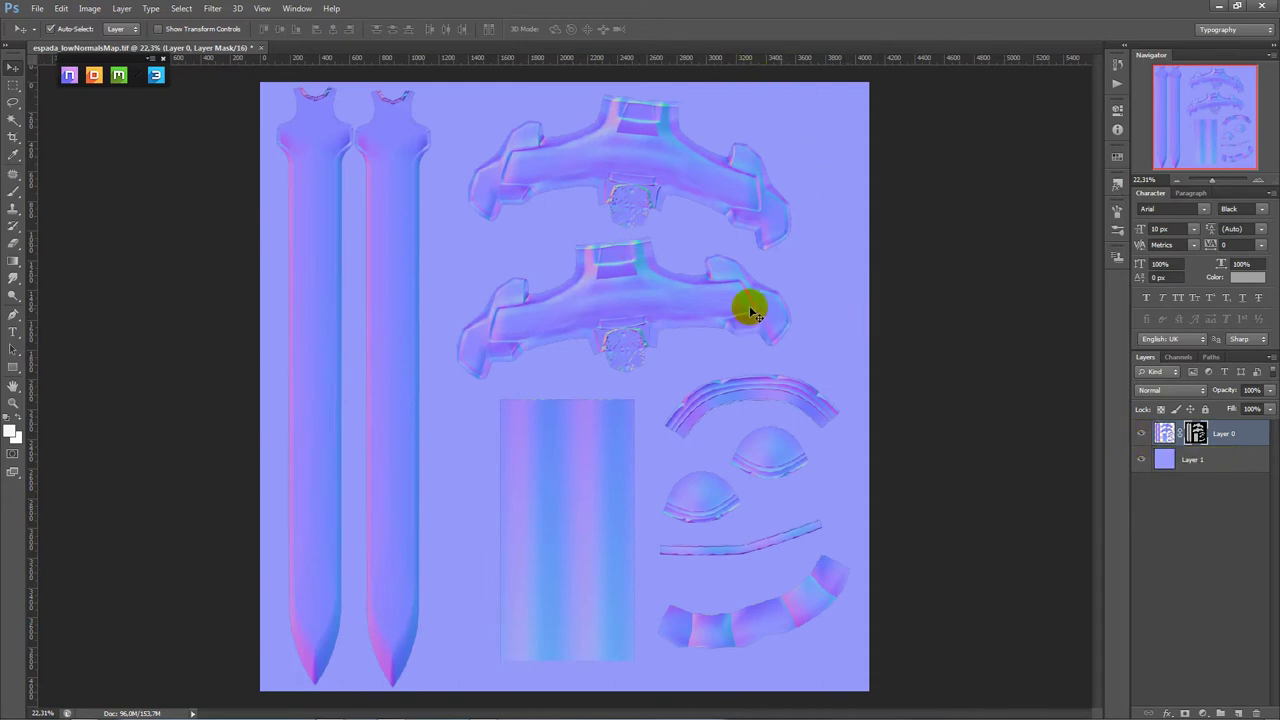
click(13, 157)
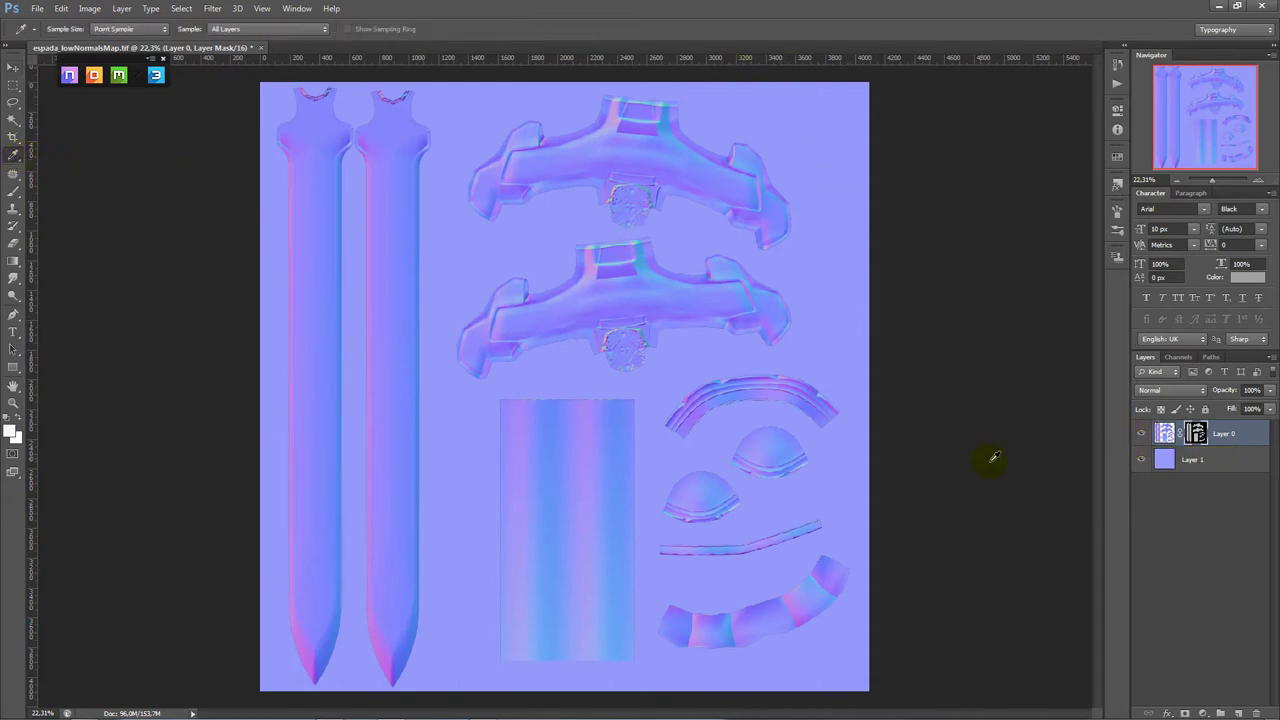
click(1190, 460)
click(689, 156)
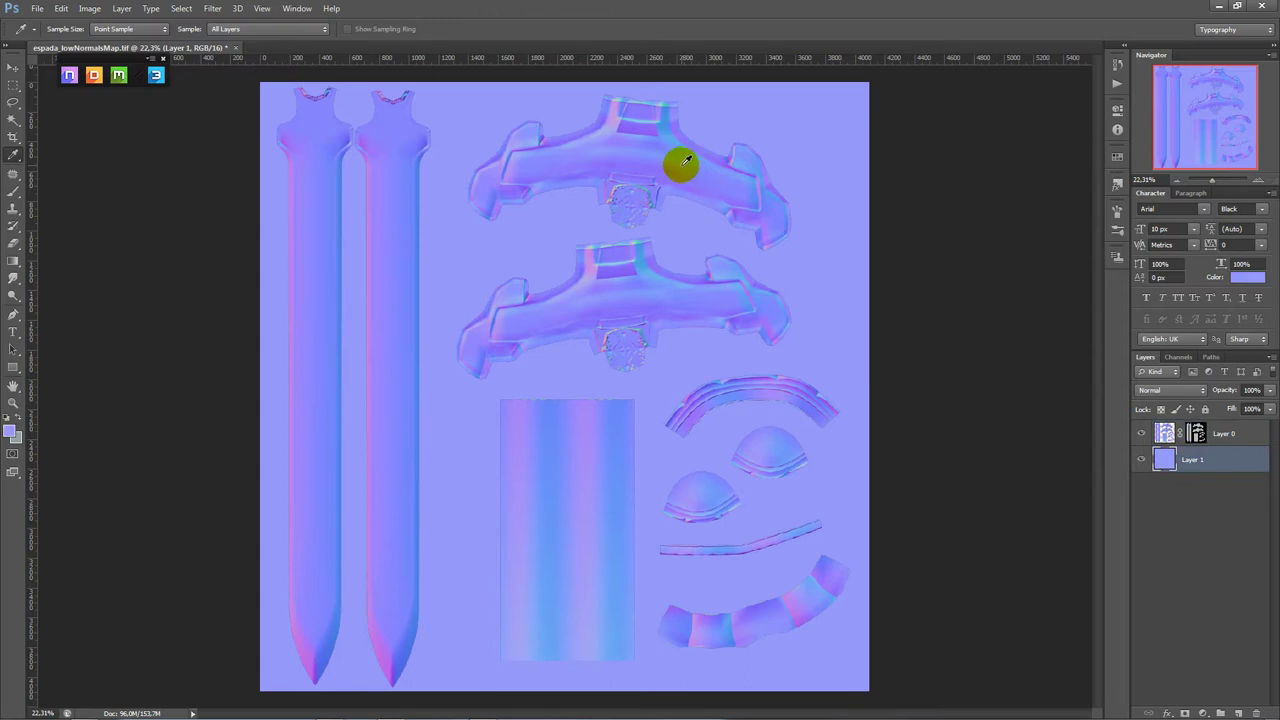
drag(686, 160, 703, 167)
key(alt+BackSpace)
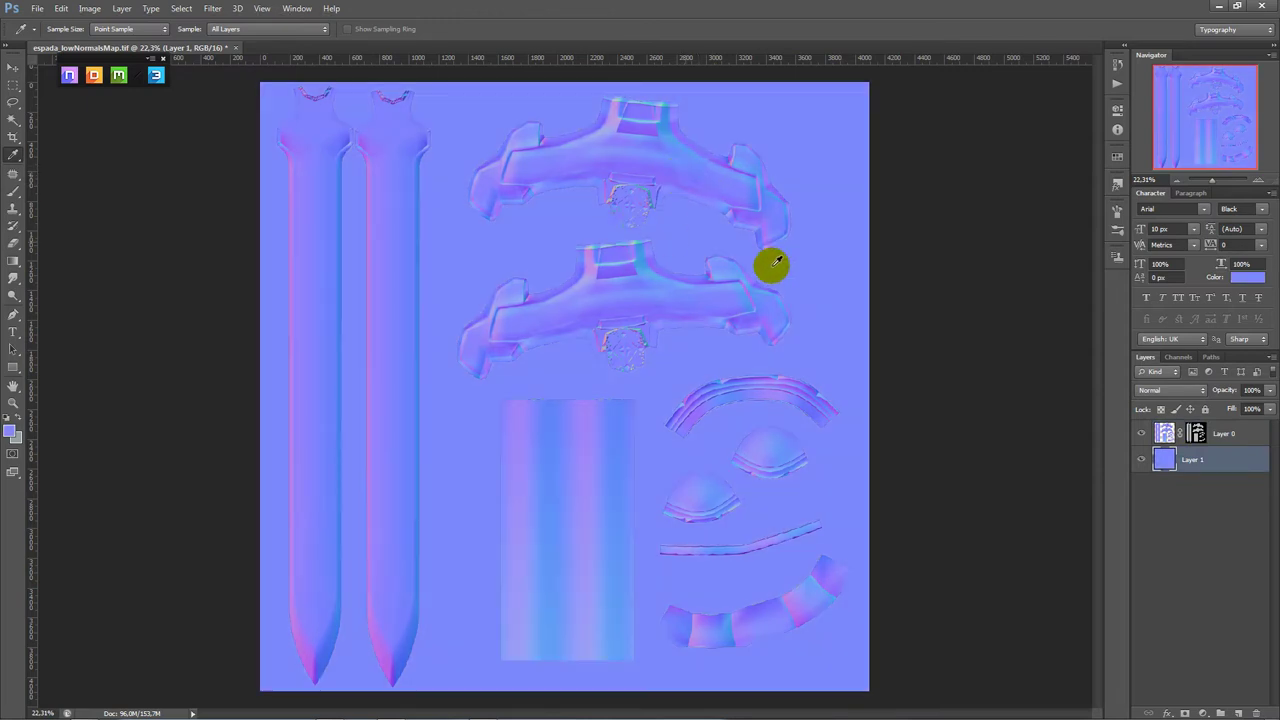
- Delete Layer 0's mask, merge both layers with Ctrl+E, and save the TIFF
click(1212, 444)
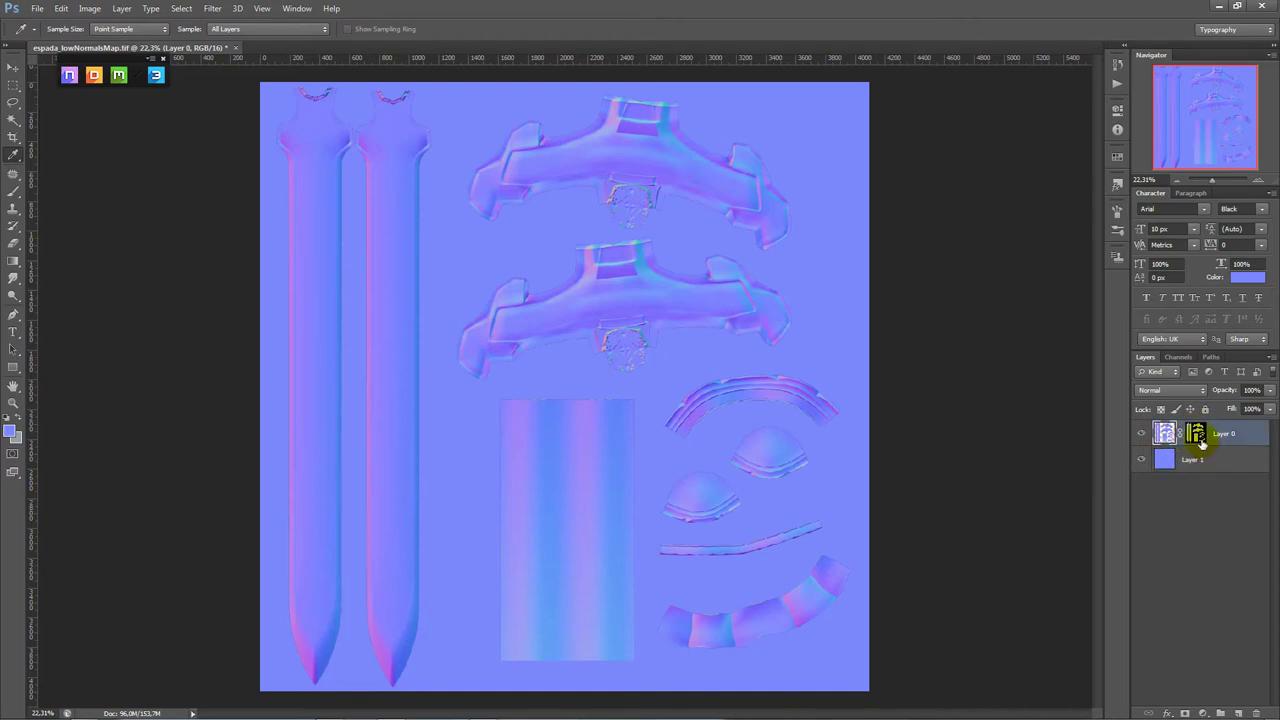
mouse_move(1196, 432)
mouse_down()
mouse_move(1266, 588)
mouse_move(1268, 706)
mouse_move(1257, 712)
mouse_up()
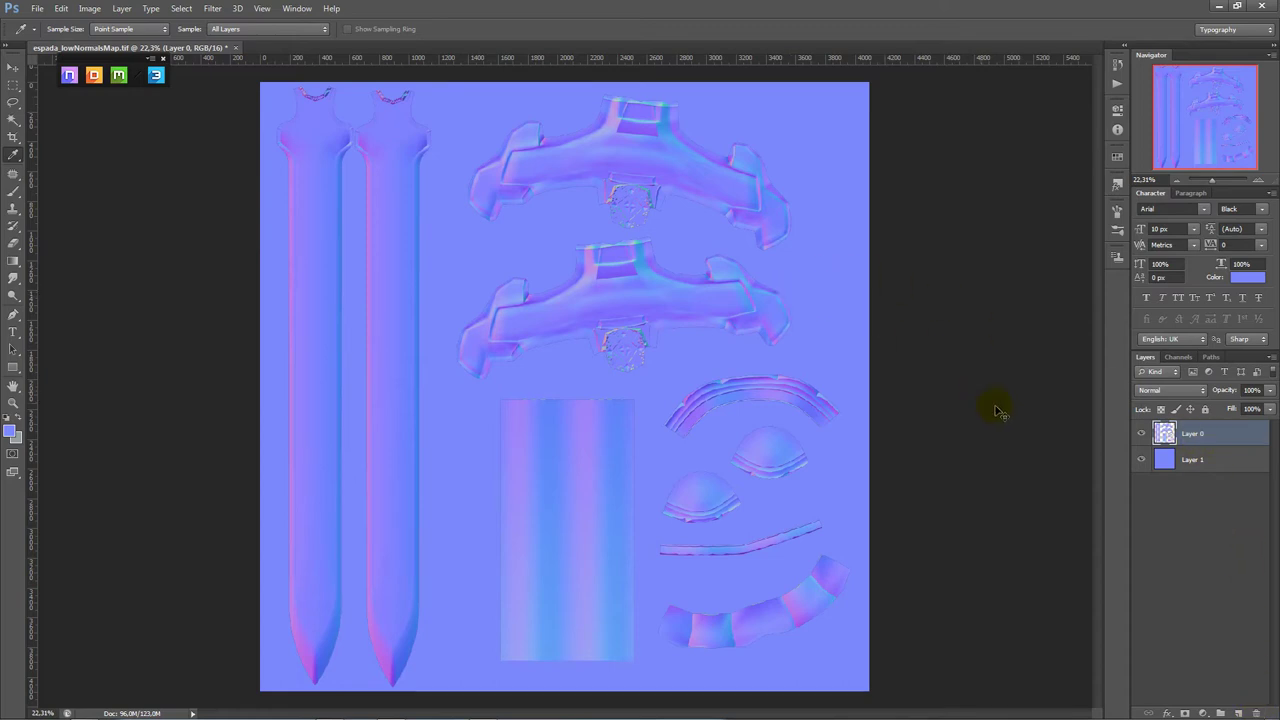
shift+click(1195, 463)
key(ctrl+e)
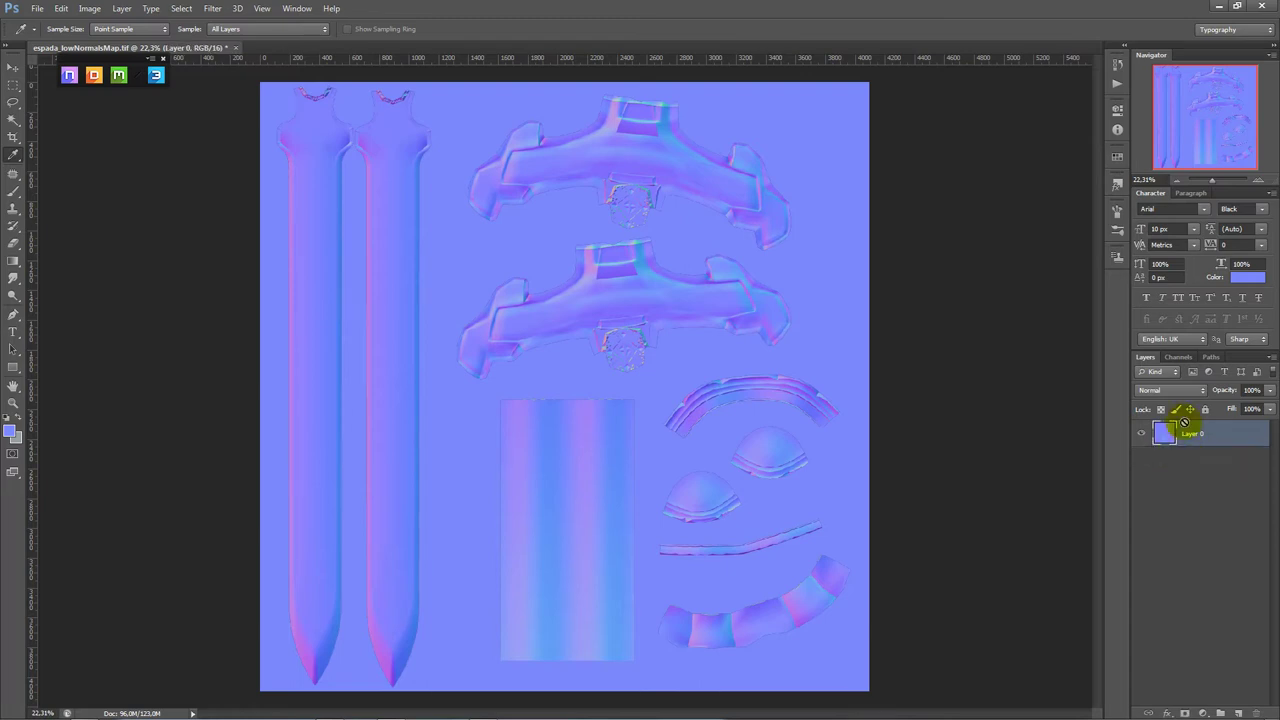
click(1178, 358)
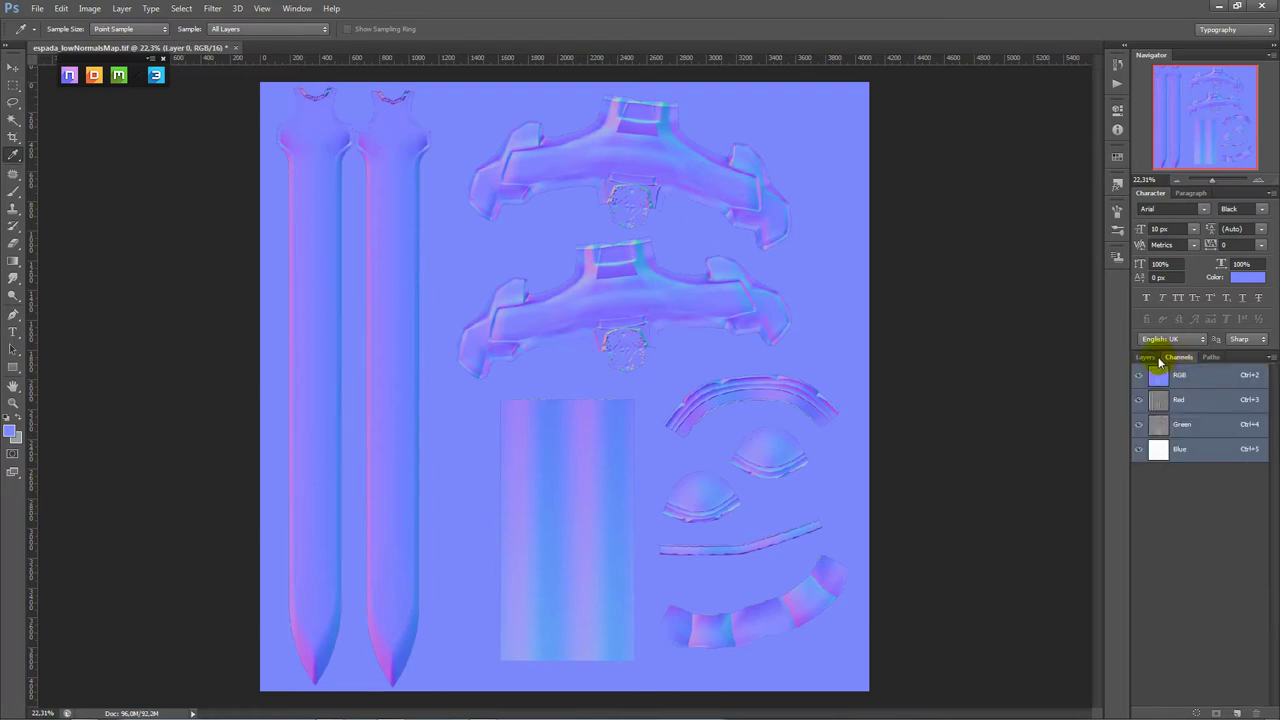
click(1145, 358)
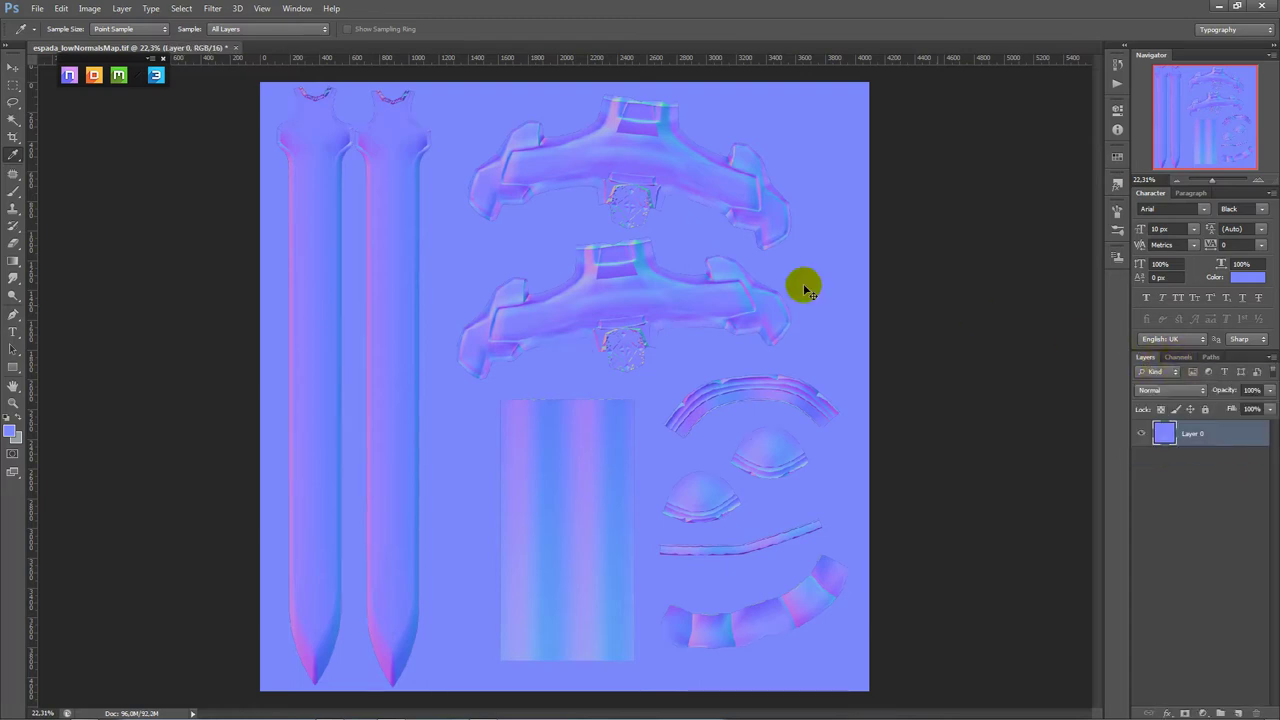
key(ctrl+s)
click(727, 152)
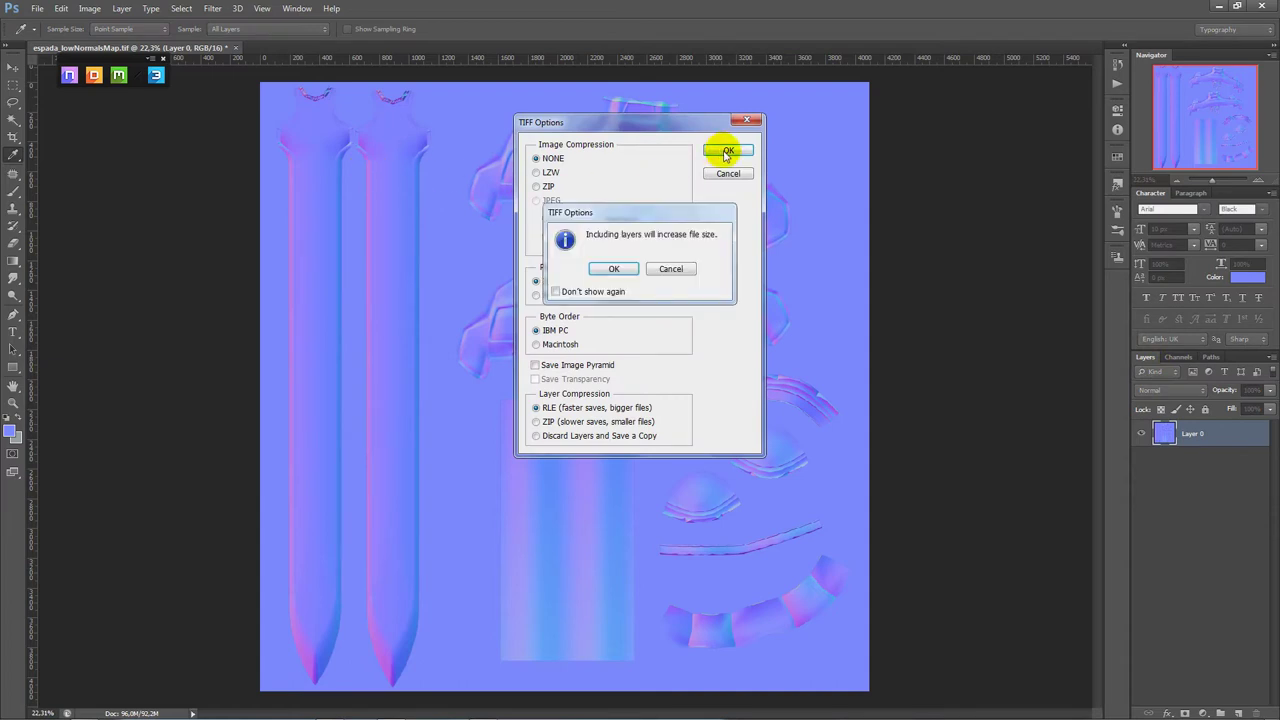
- Confirm saving with layers, check the baked maps folder, and close espada_lowNormalsMap
click(614, 268)
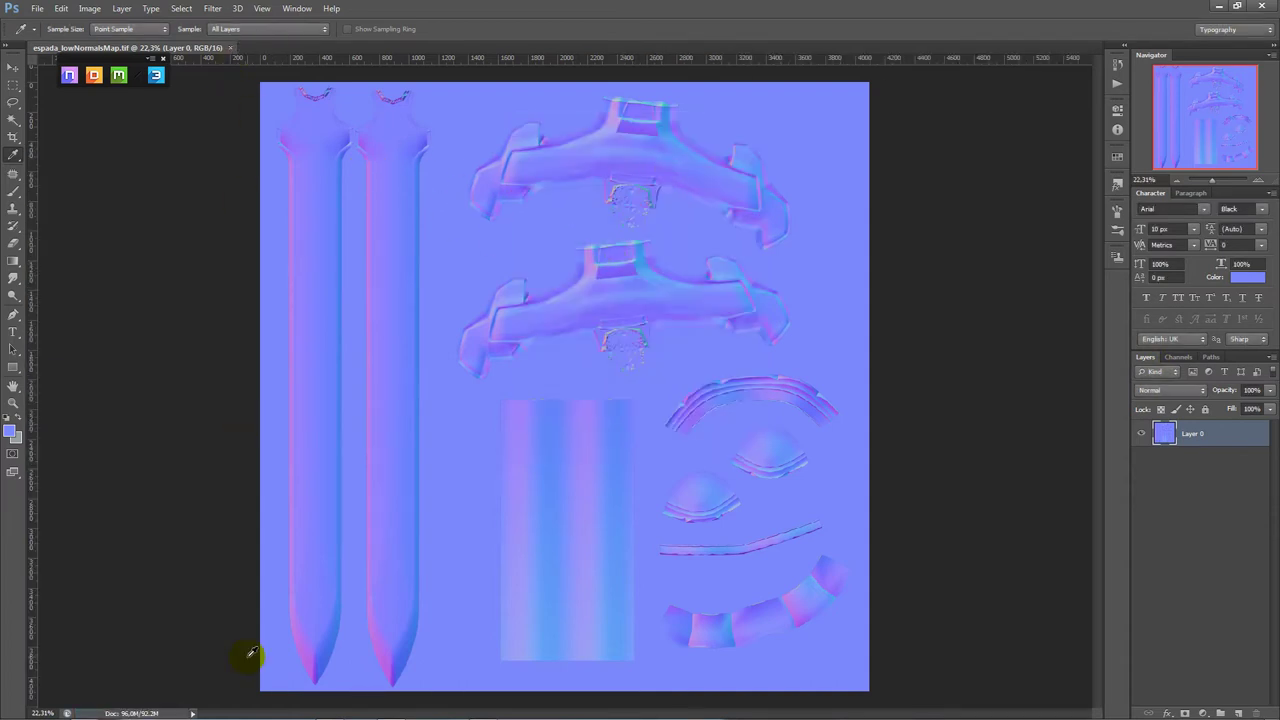
click(88, 712)
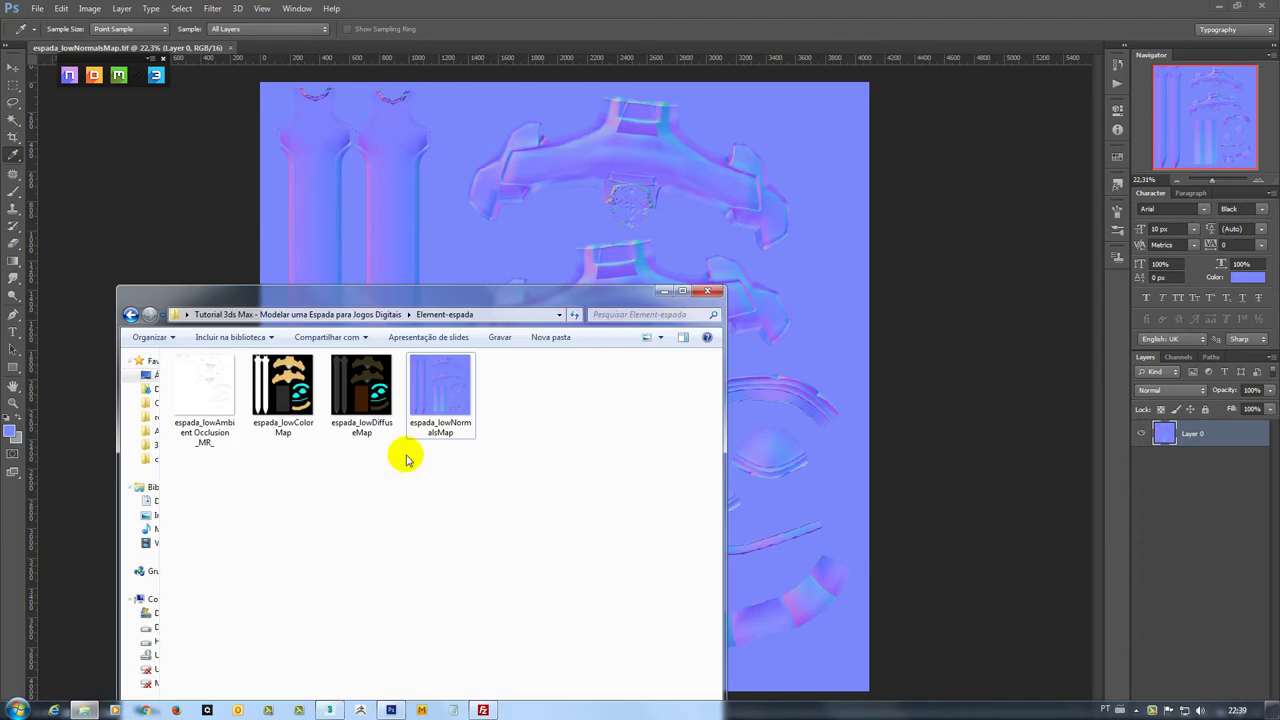
drag(486, 294, 486, 207)
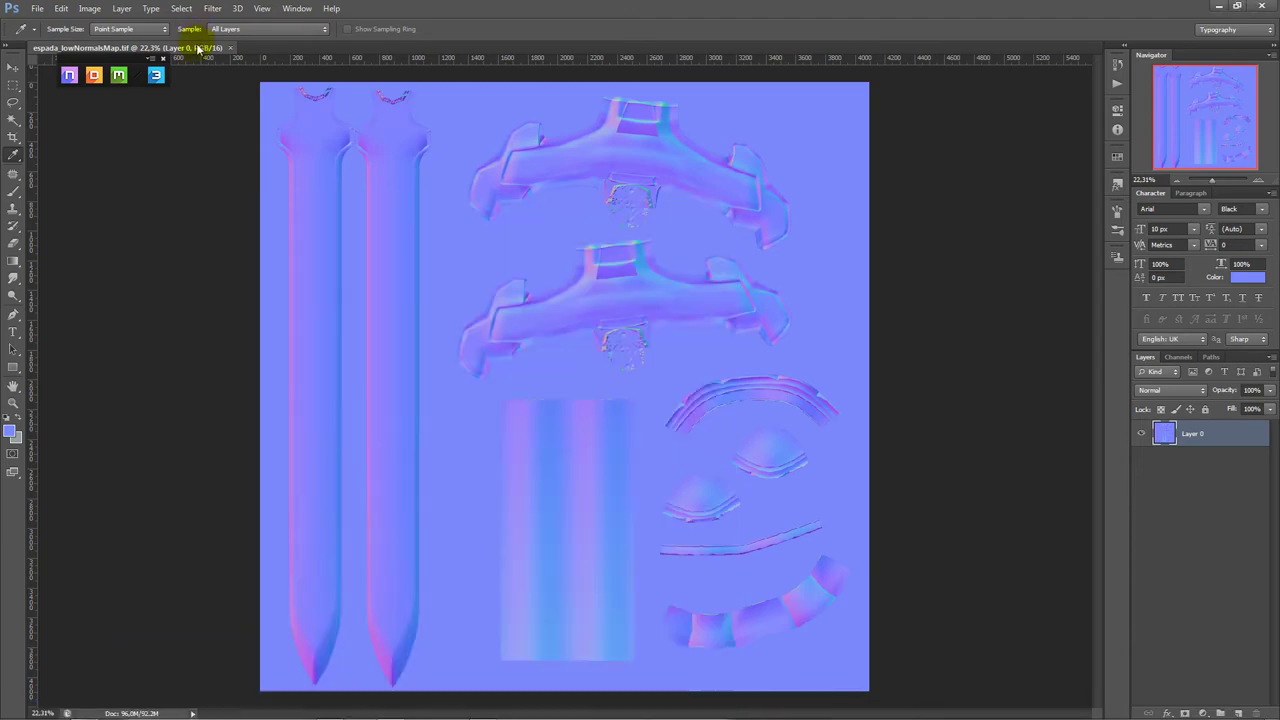
click(200, 47)
click(230, 48)
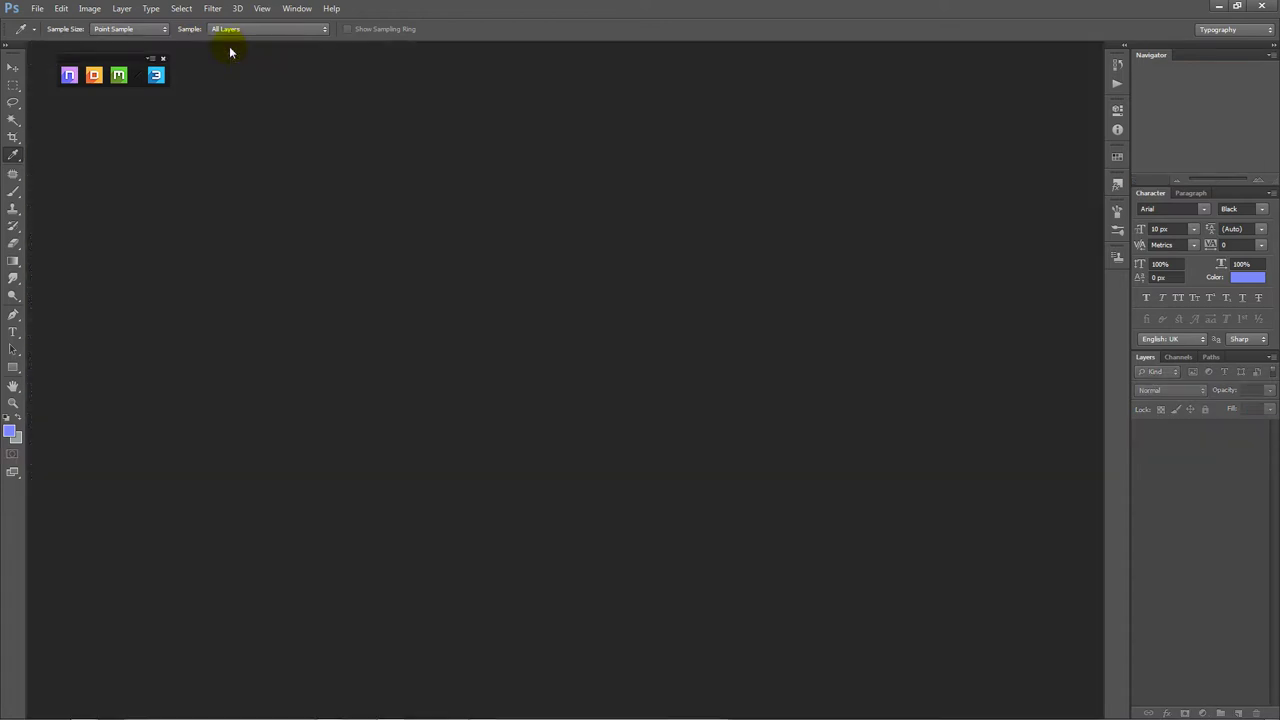
drag(102, 63, 213, 167)
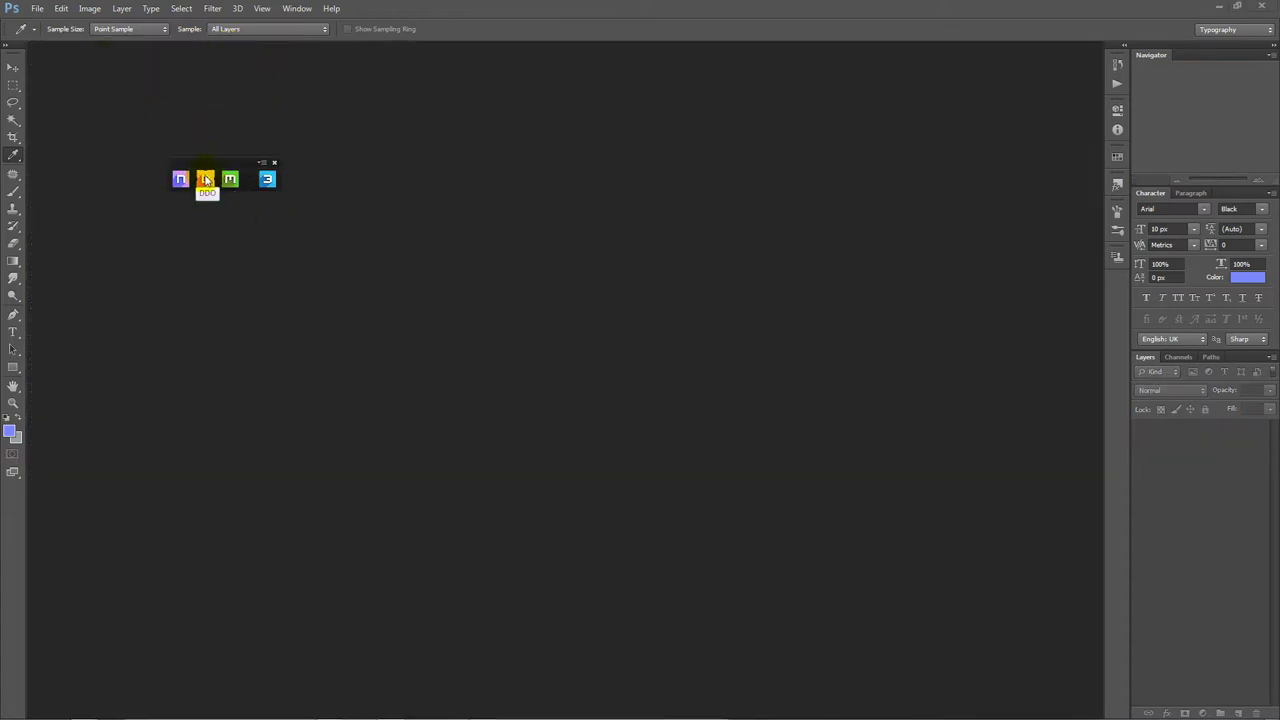
- Load espada.obj into DDO's Base Creator and keep espada_low as the mesh group
click(205, 179)
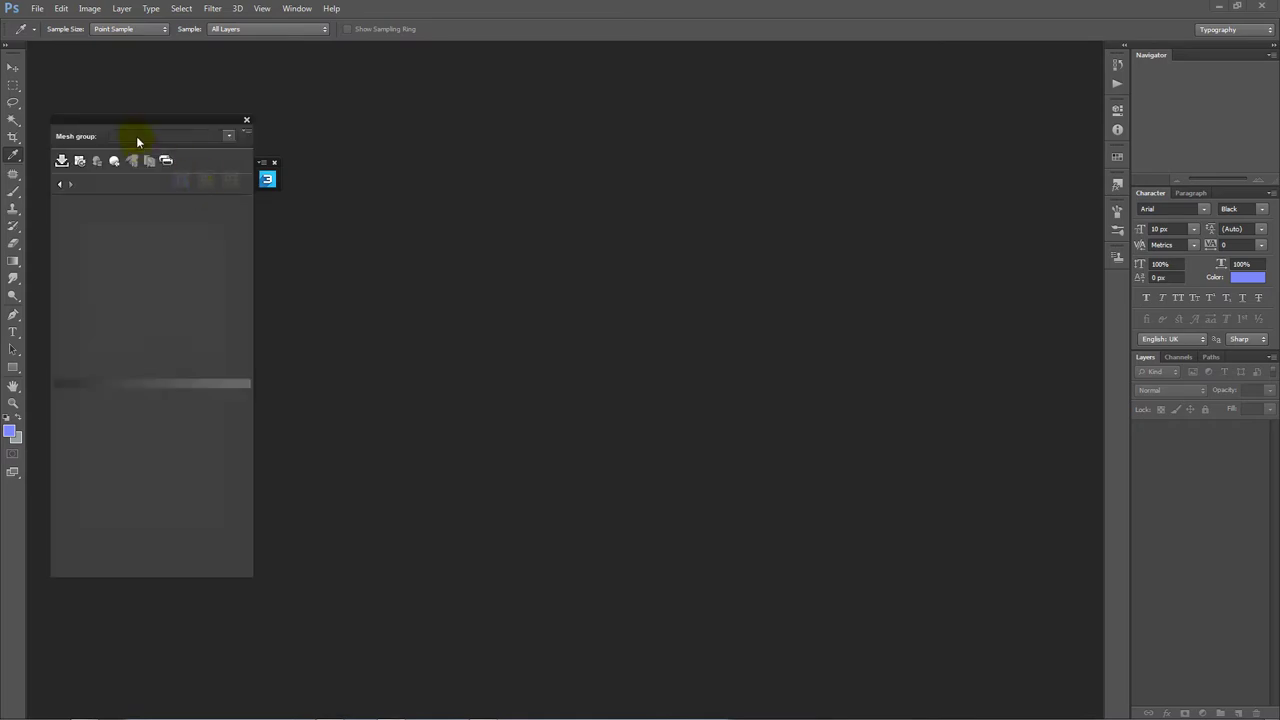
drag(133, 108, 396, 124)
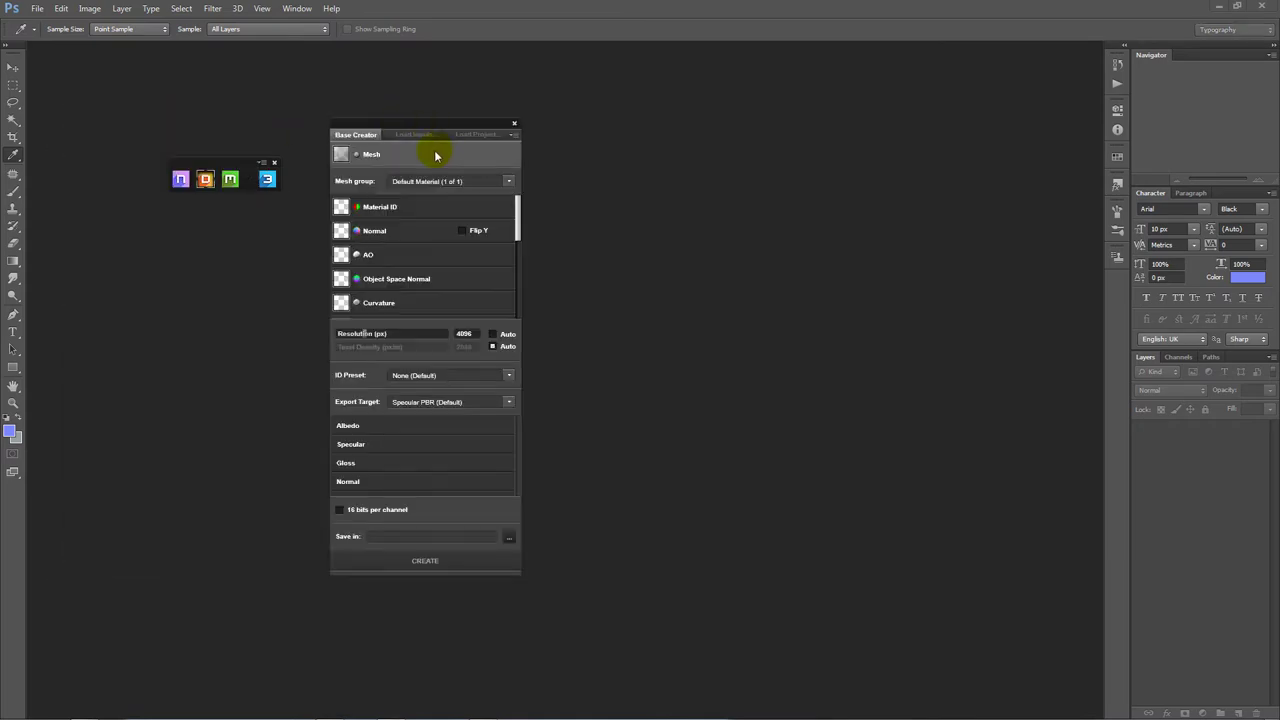
click(398, 155)
click(398, 152)
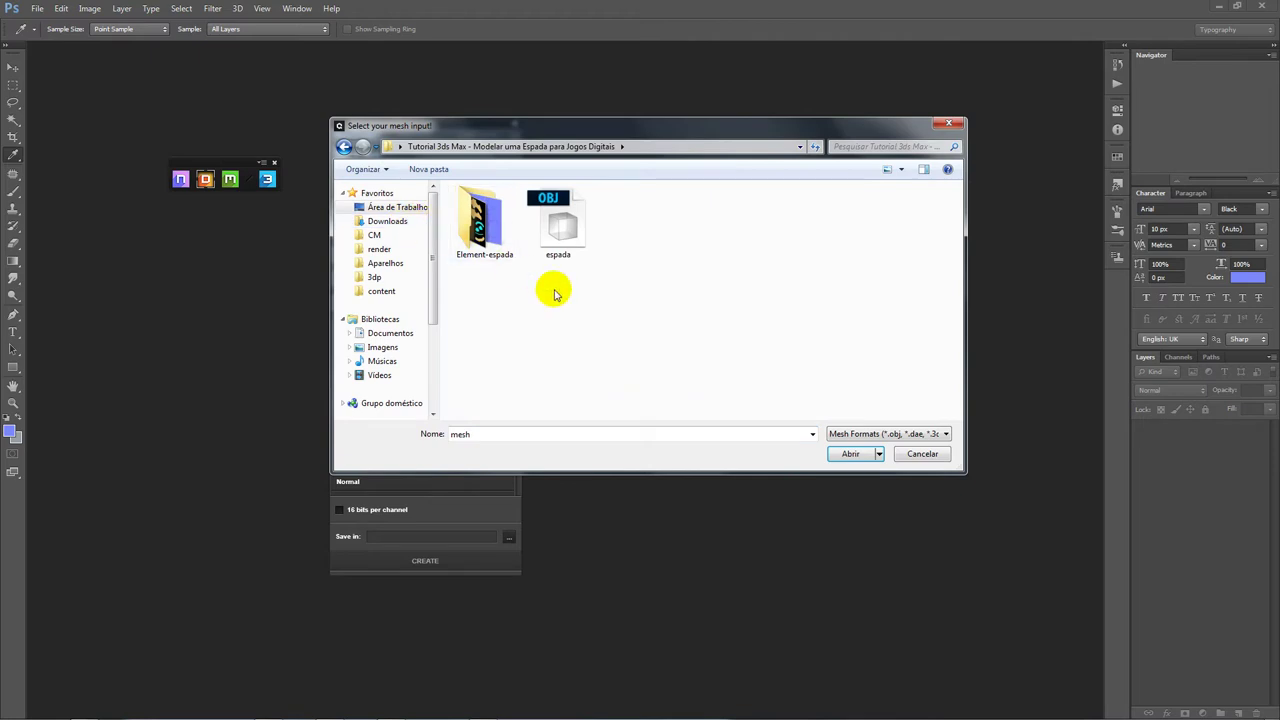
click(568, 229)
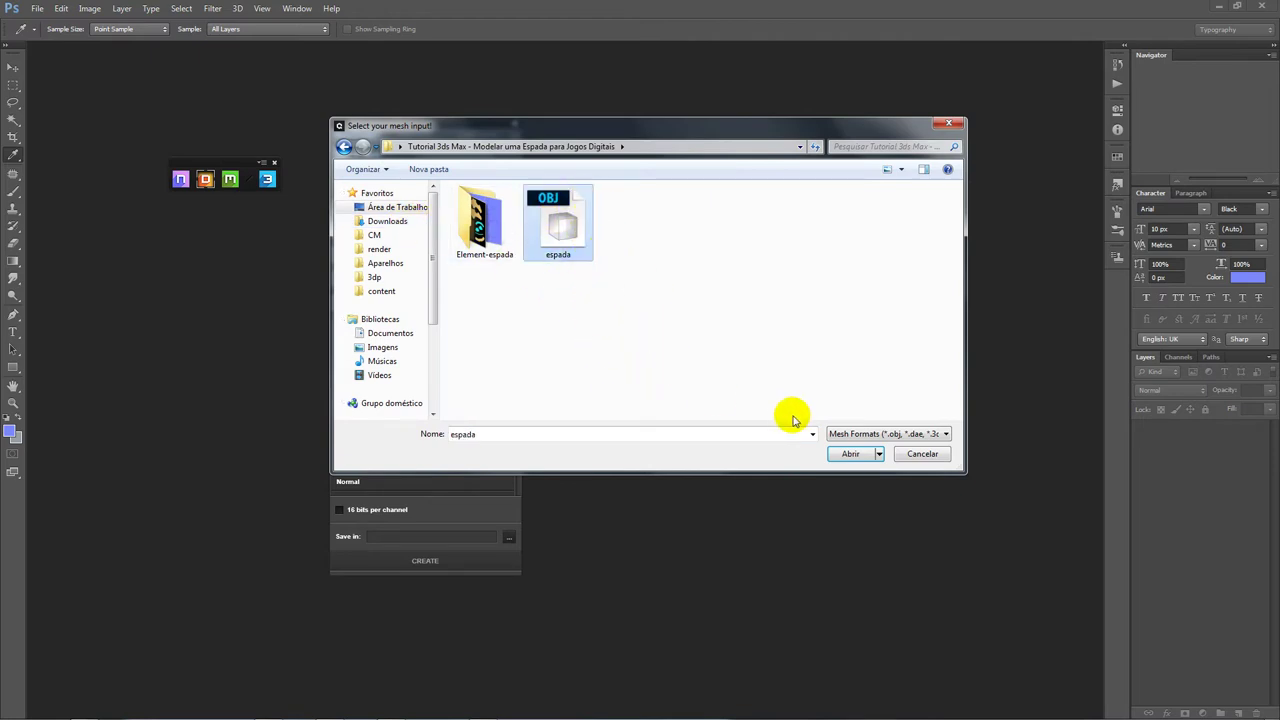
click(850, 453)
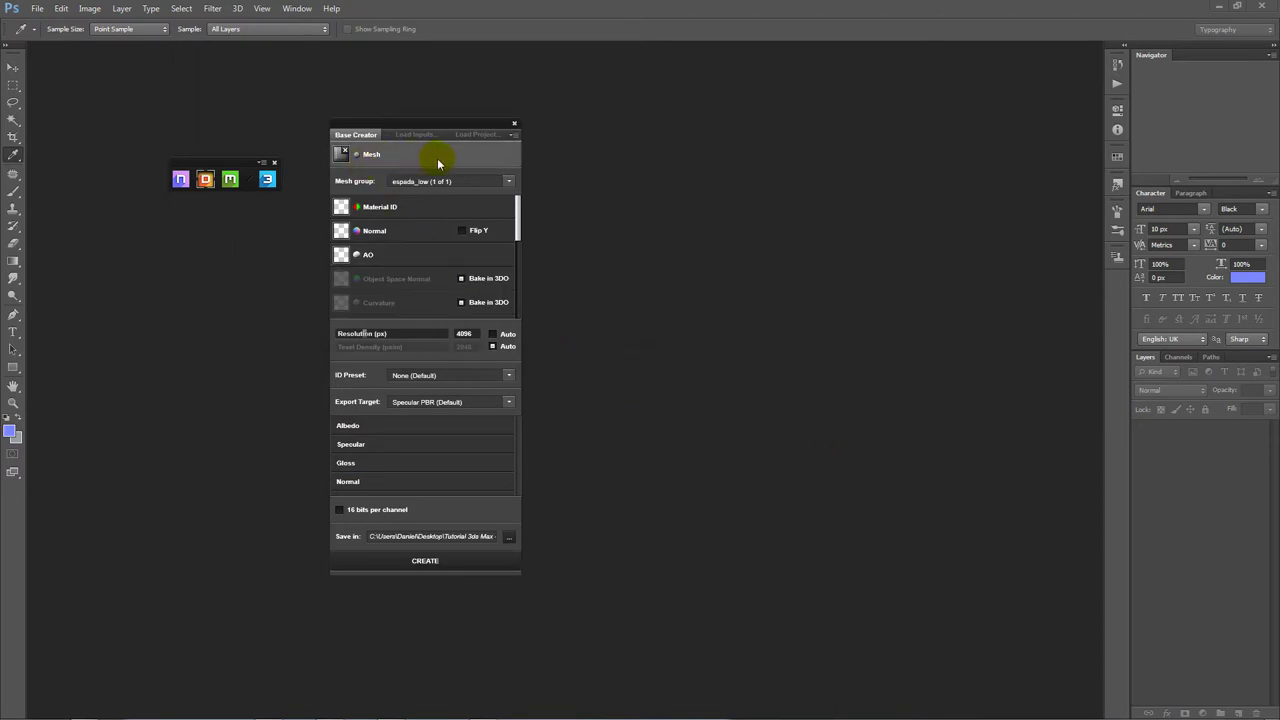
click(508, 183)
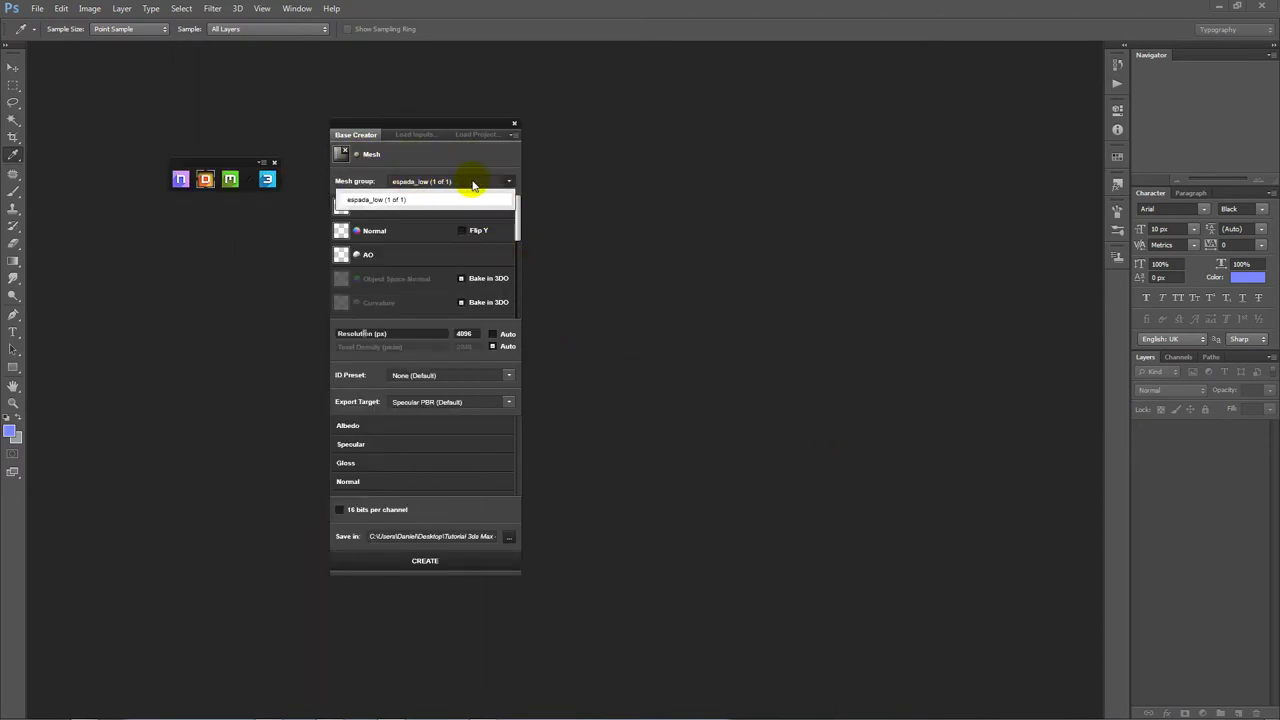
click(474, 185)
mouse_move(380, 207)
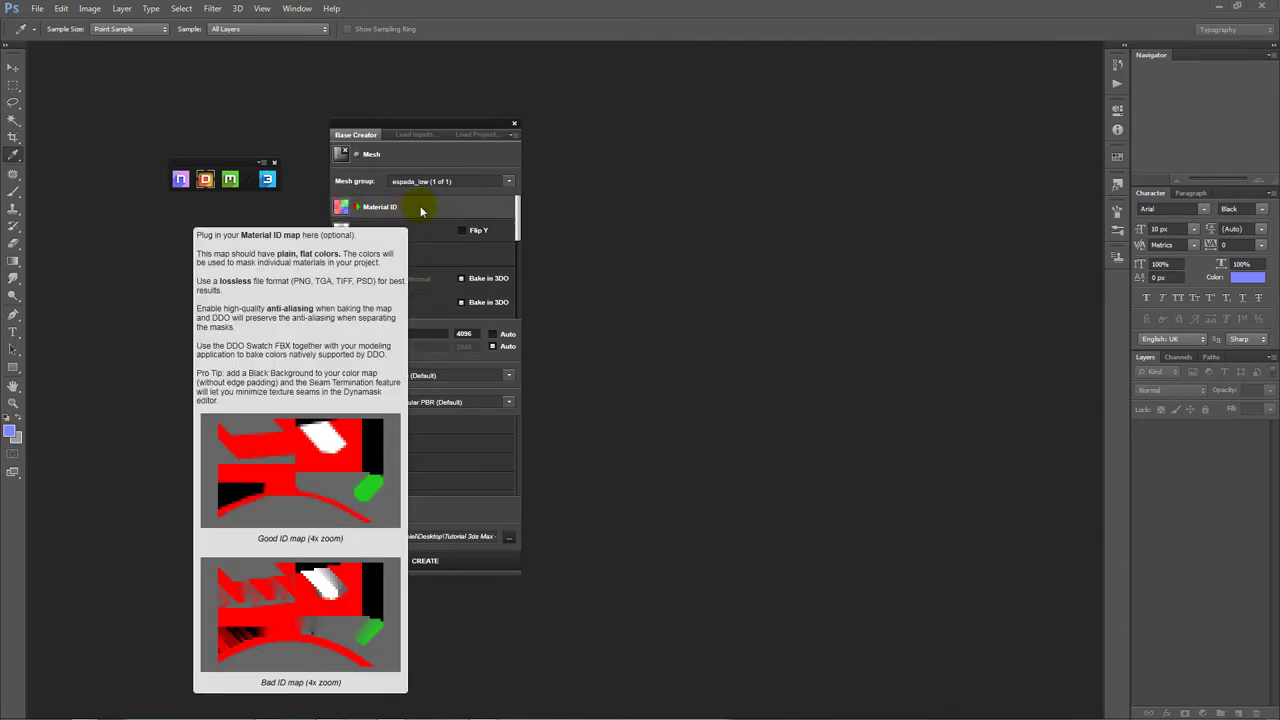
- Assign espada_lowColorMap from Element-espada as the Material ID map
click(408, 208)
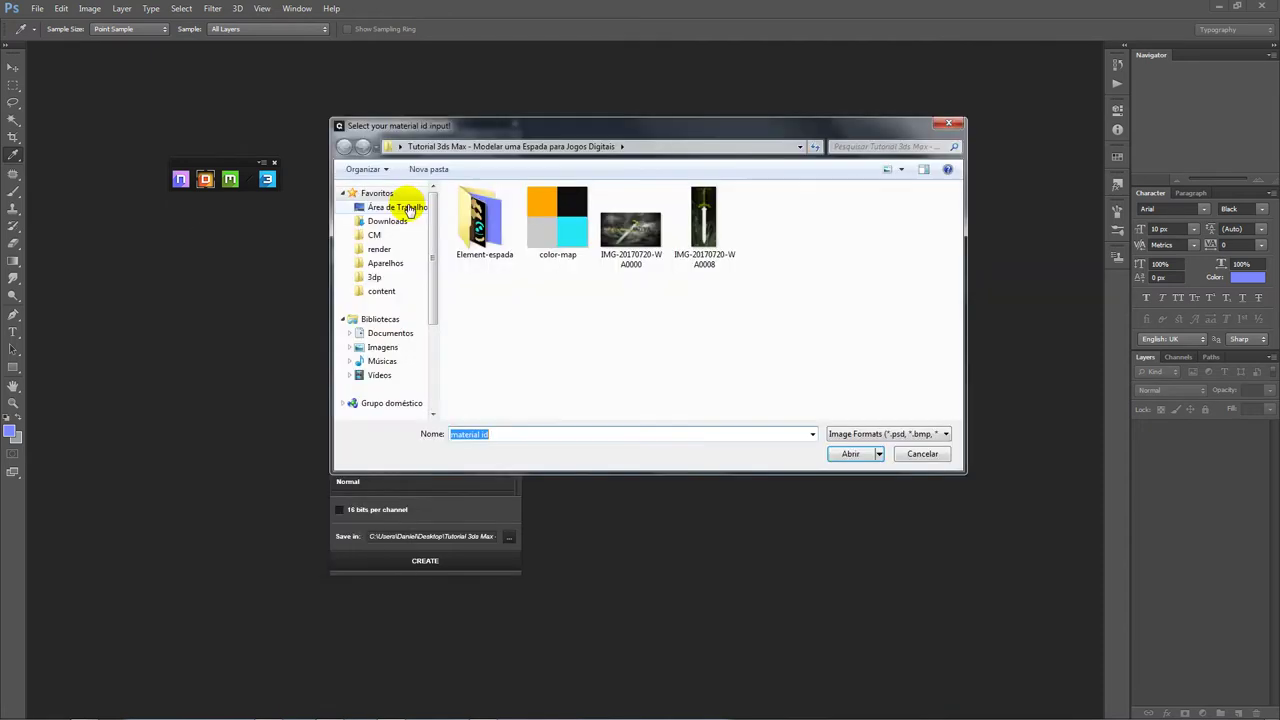
double_click(483, 228)
click(568, 262)
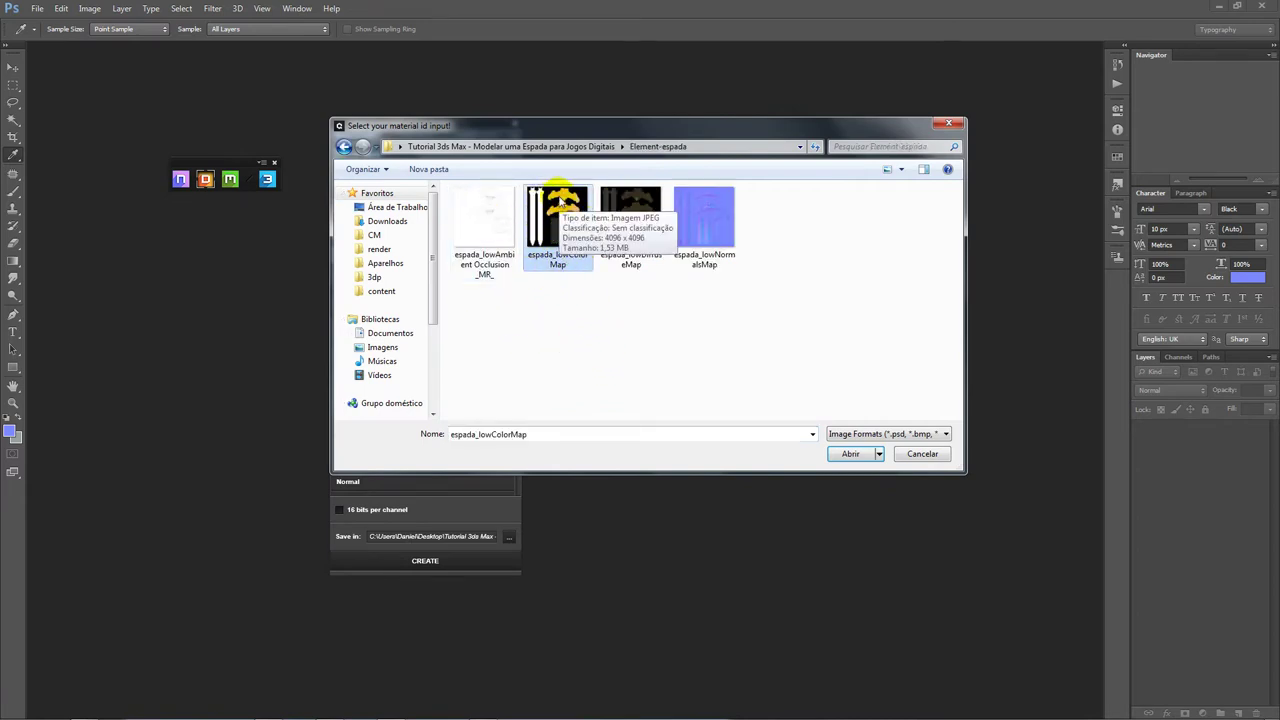
click(849, 455)
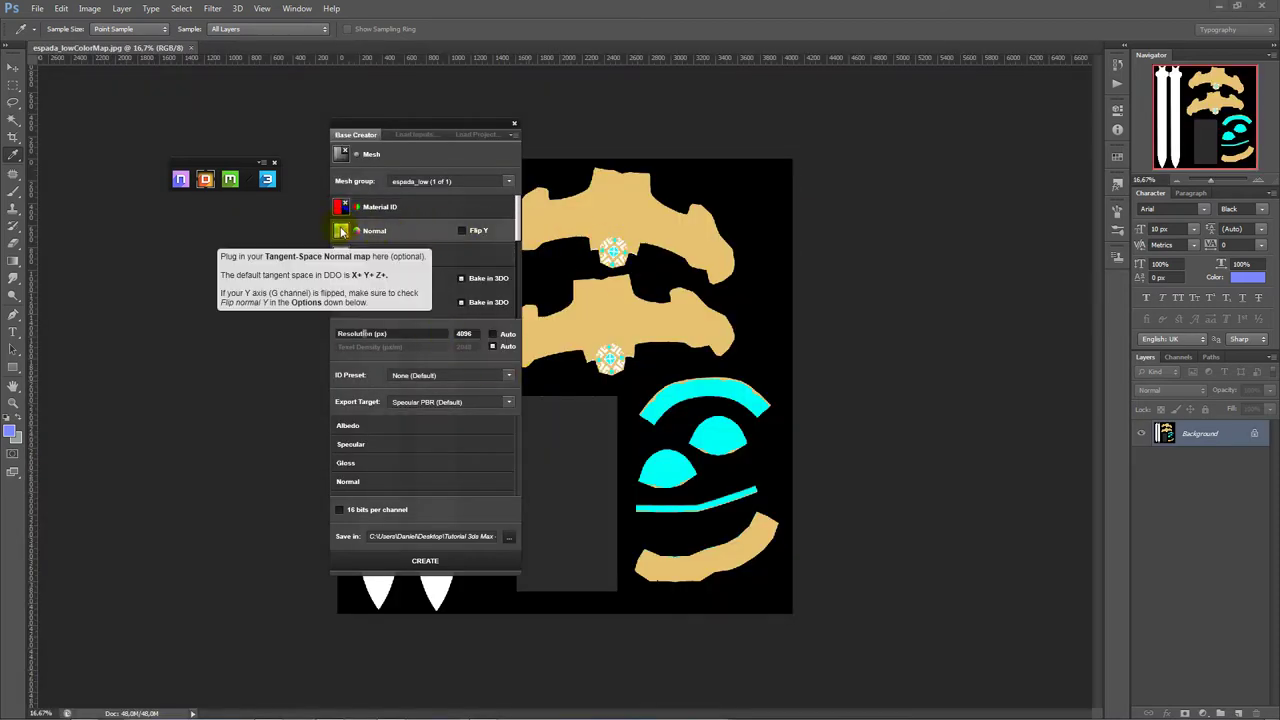
- Assign espada_lowNormalsMap as the Normal input
click(405, 233)
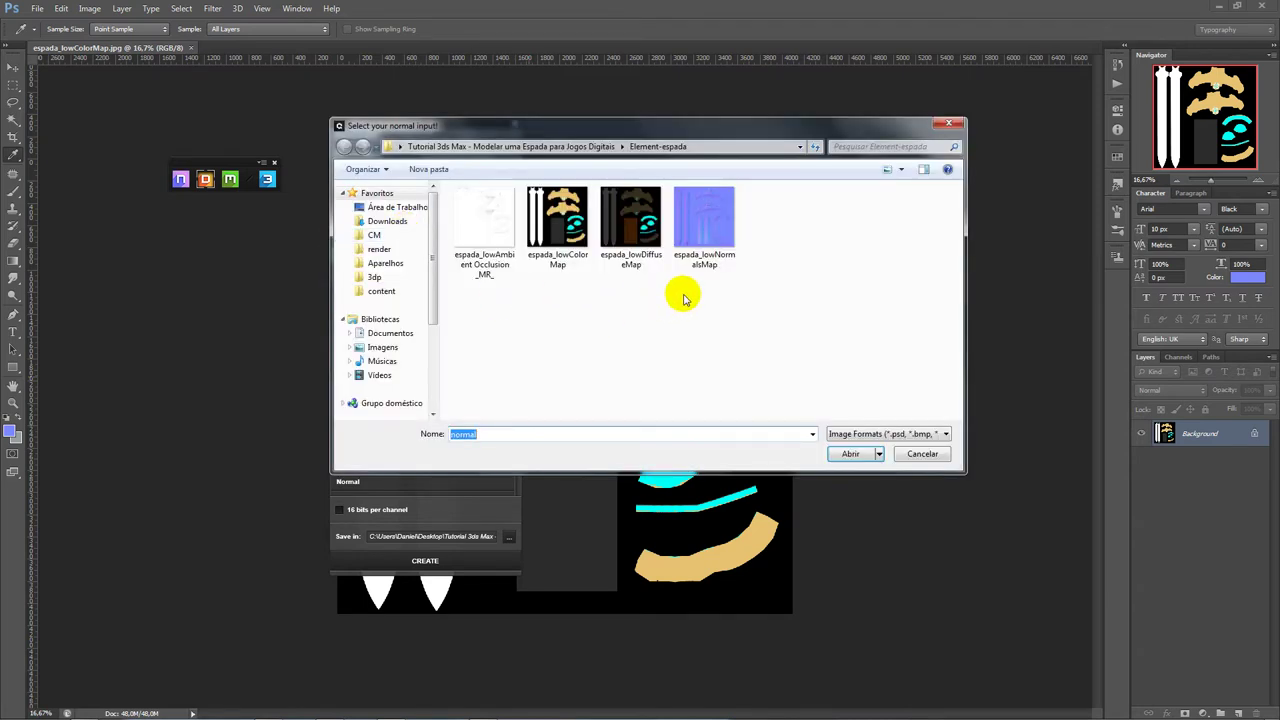
click(712, 212)
click(849, 454)
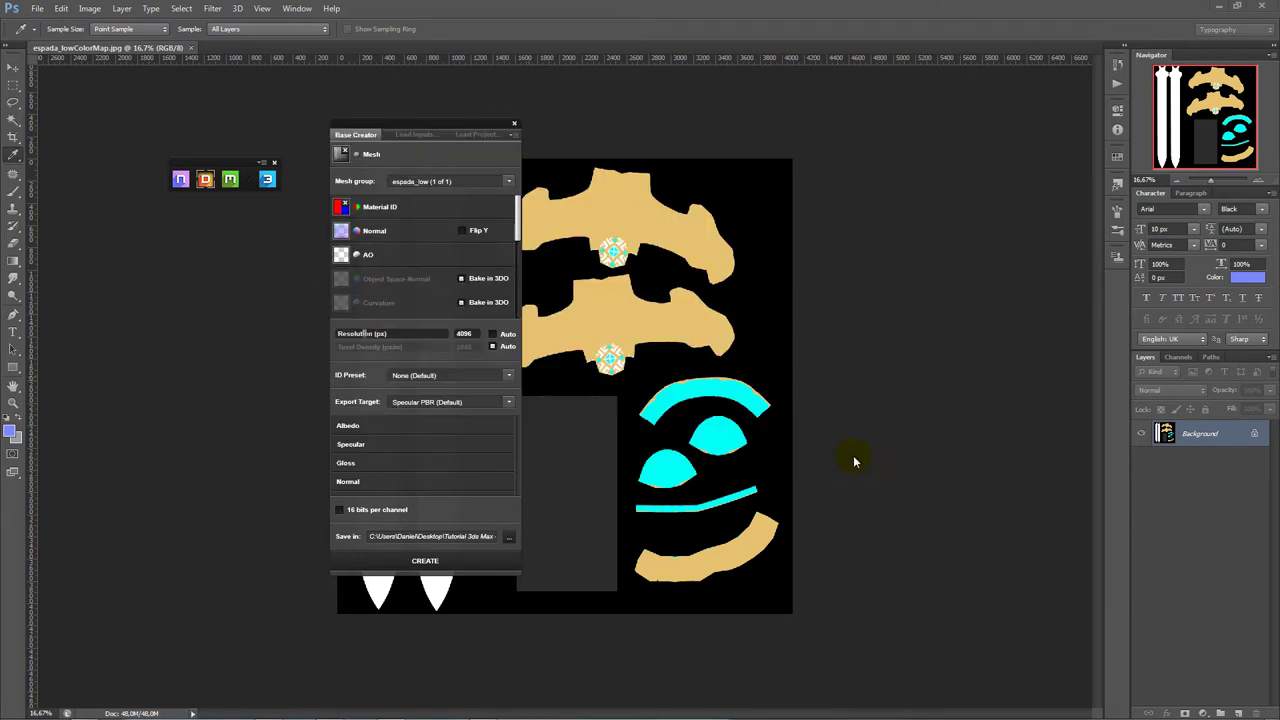
- Assign the espada_low ambient occlusion map as the AO input
click(392, 260)
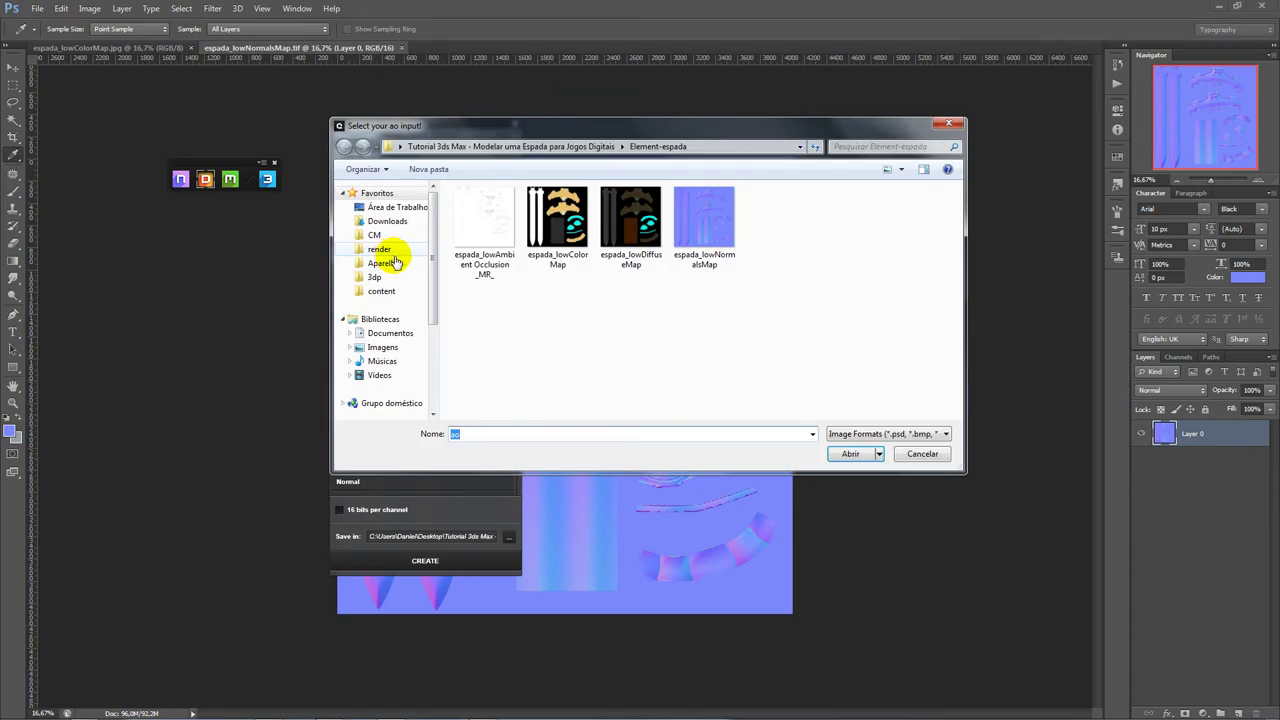
click(469, 210)
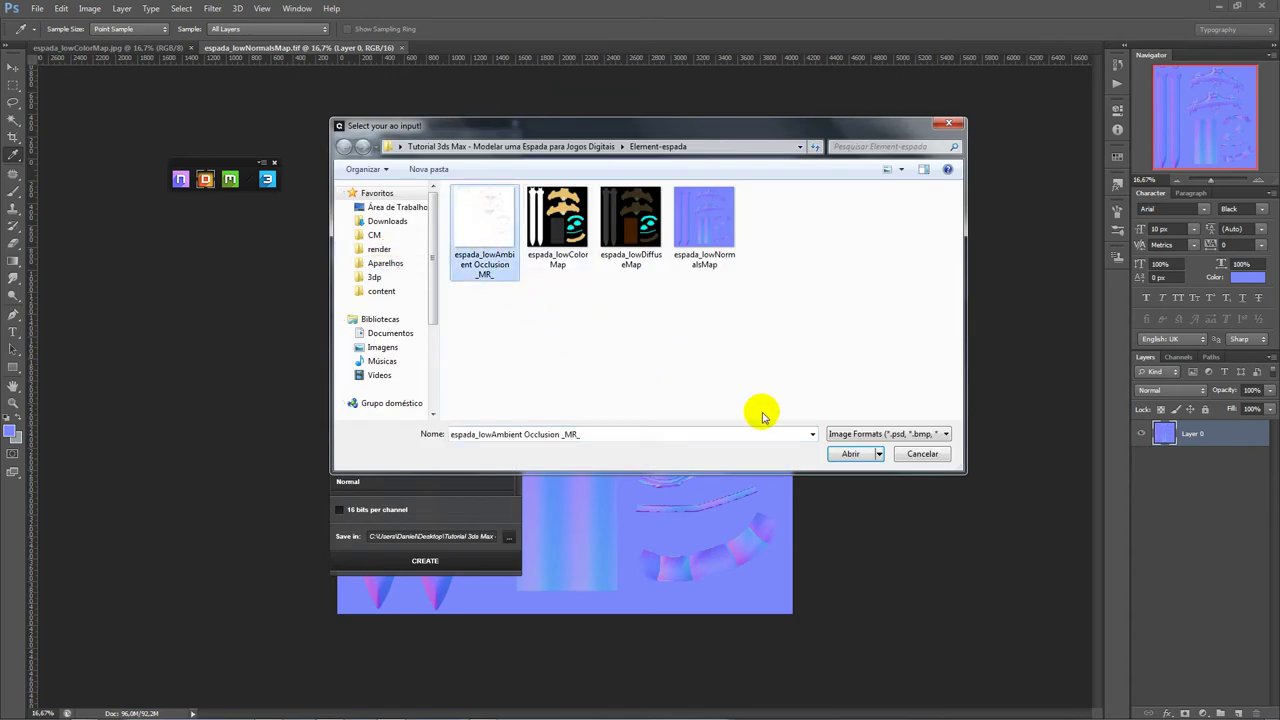
click(846, 455)
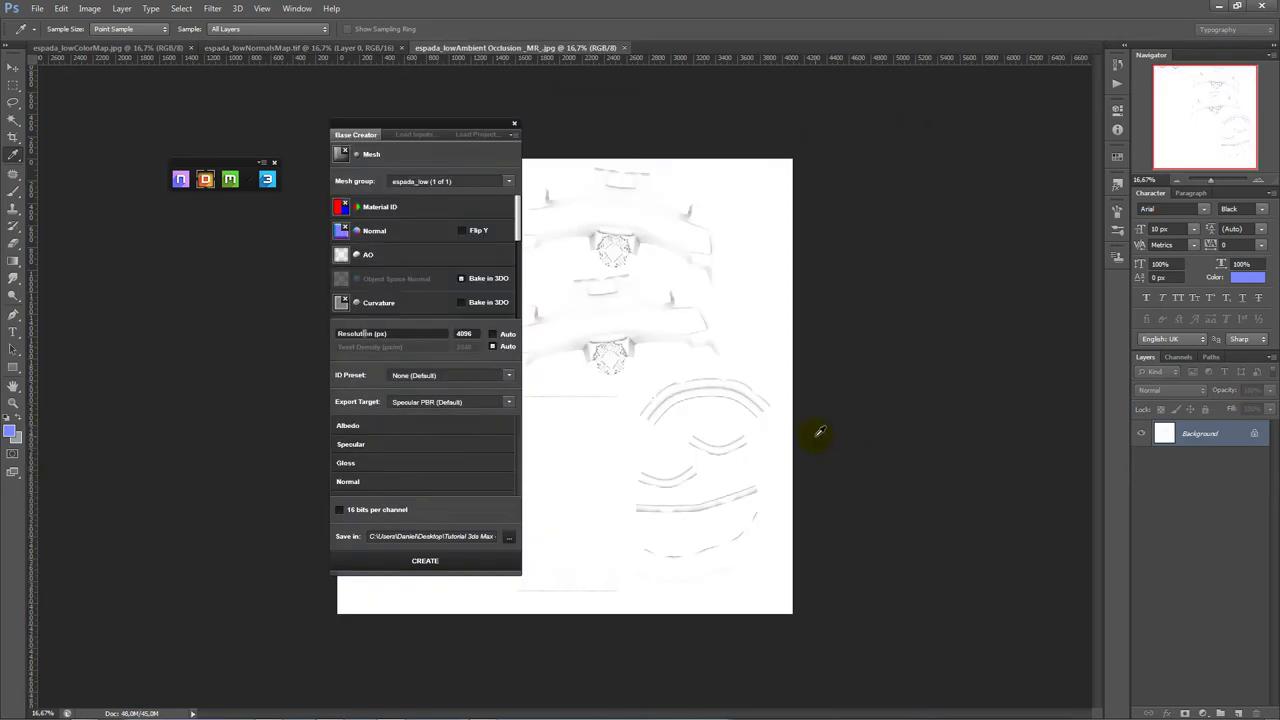
drag(522, 214, 525, 251)
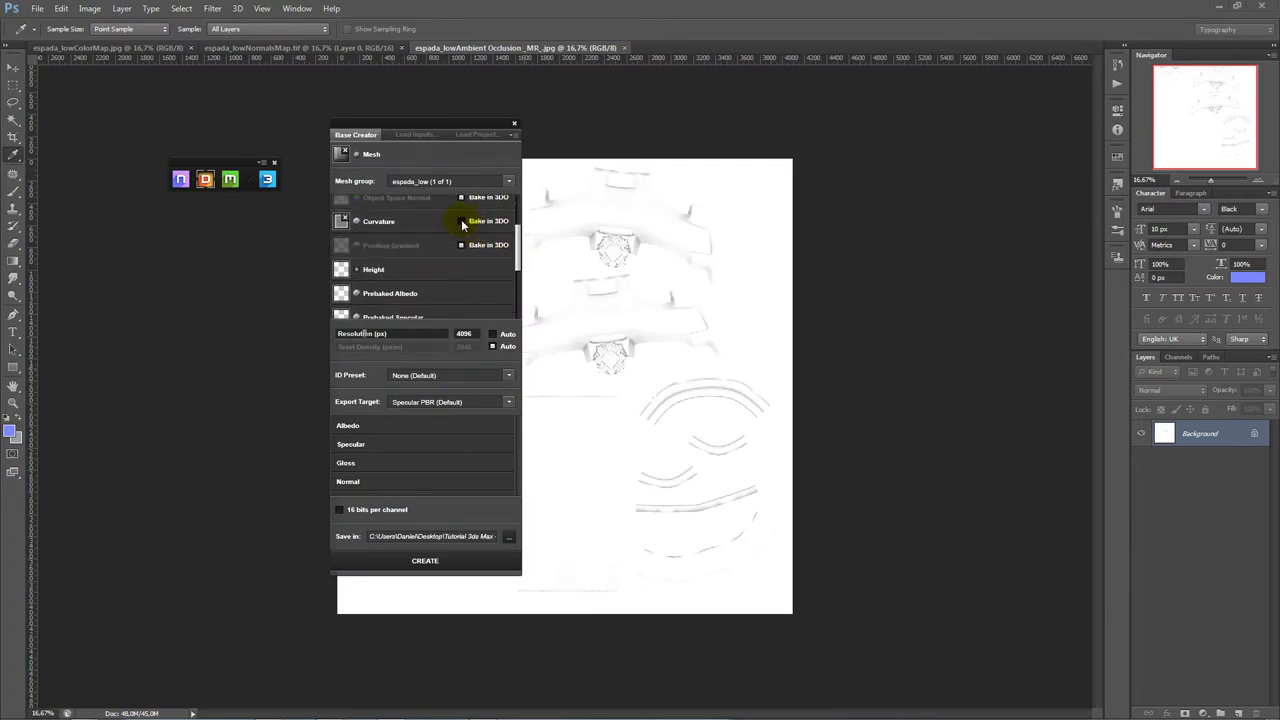
- Bake curvature in 3DO, enable 16 bits per channel, and create the espada_low project
click(462, 222)
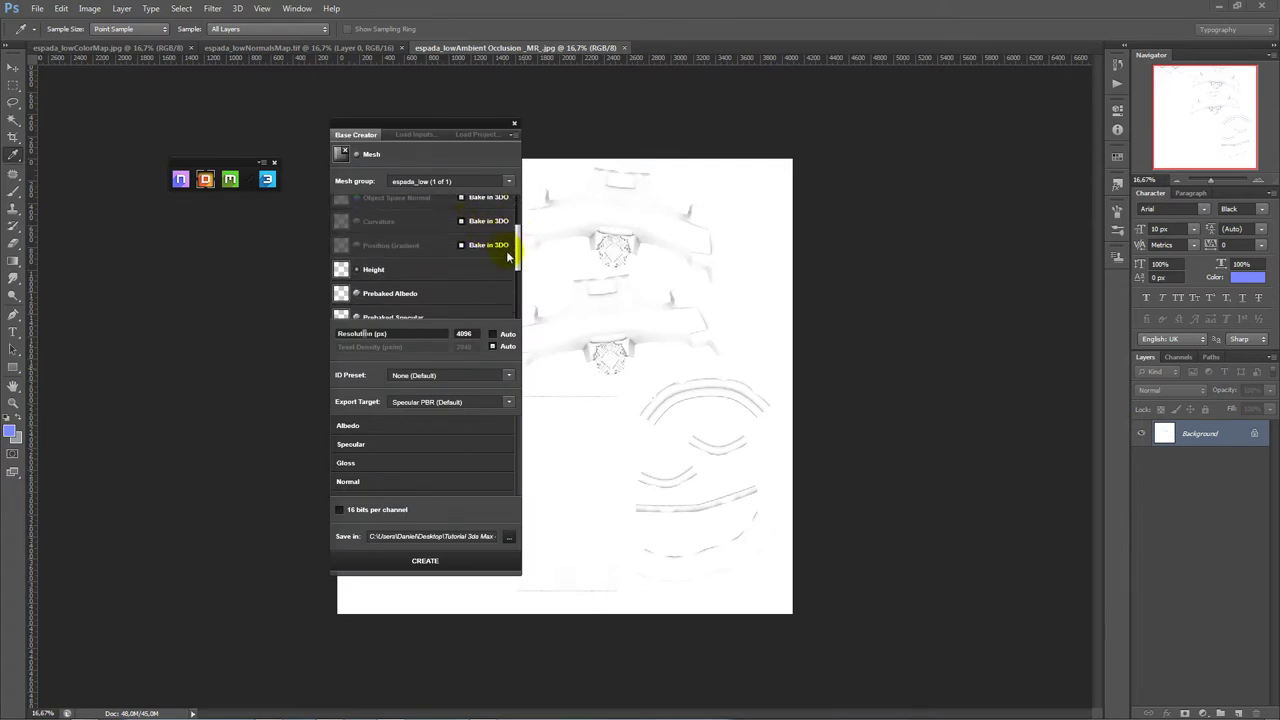
drag(522, 251, 522, 214)
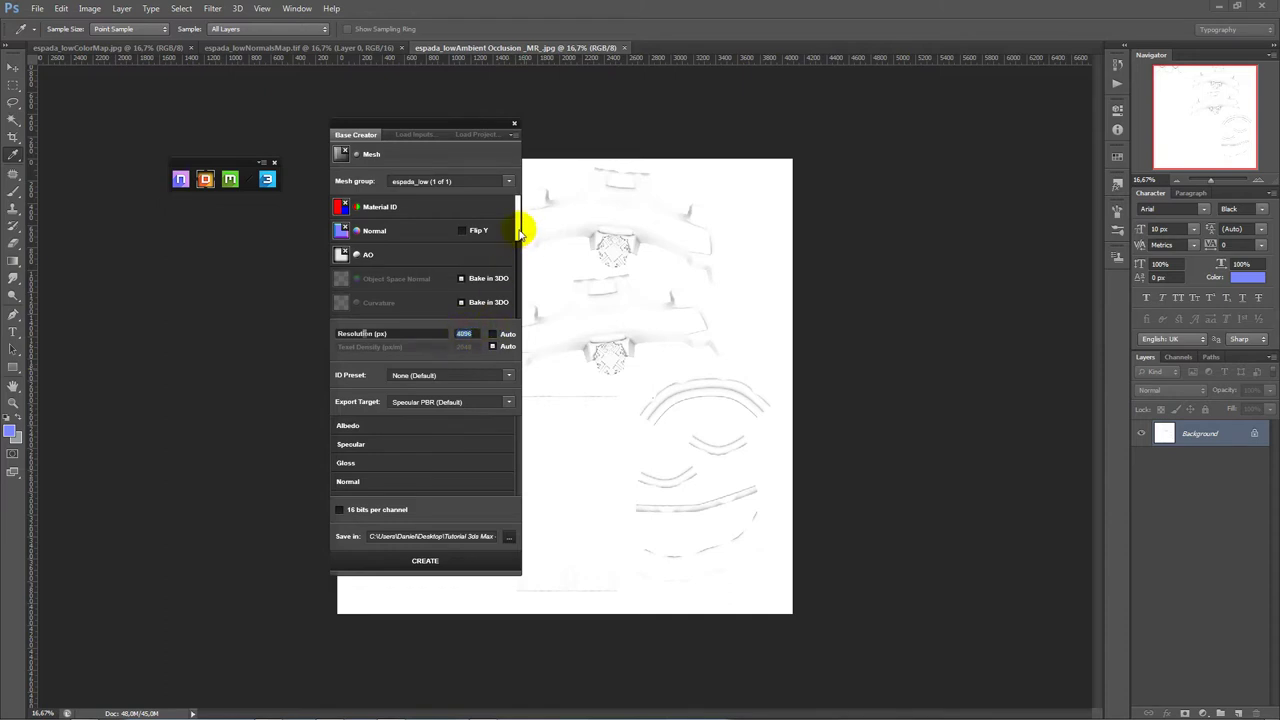
drag(522, 223, 522, 243)
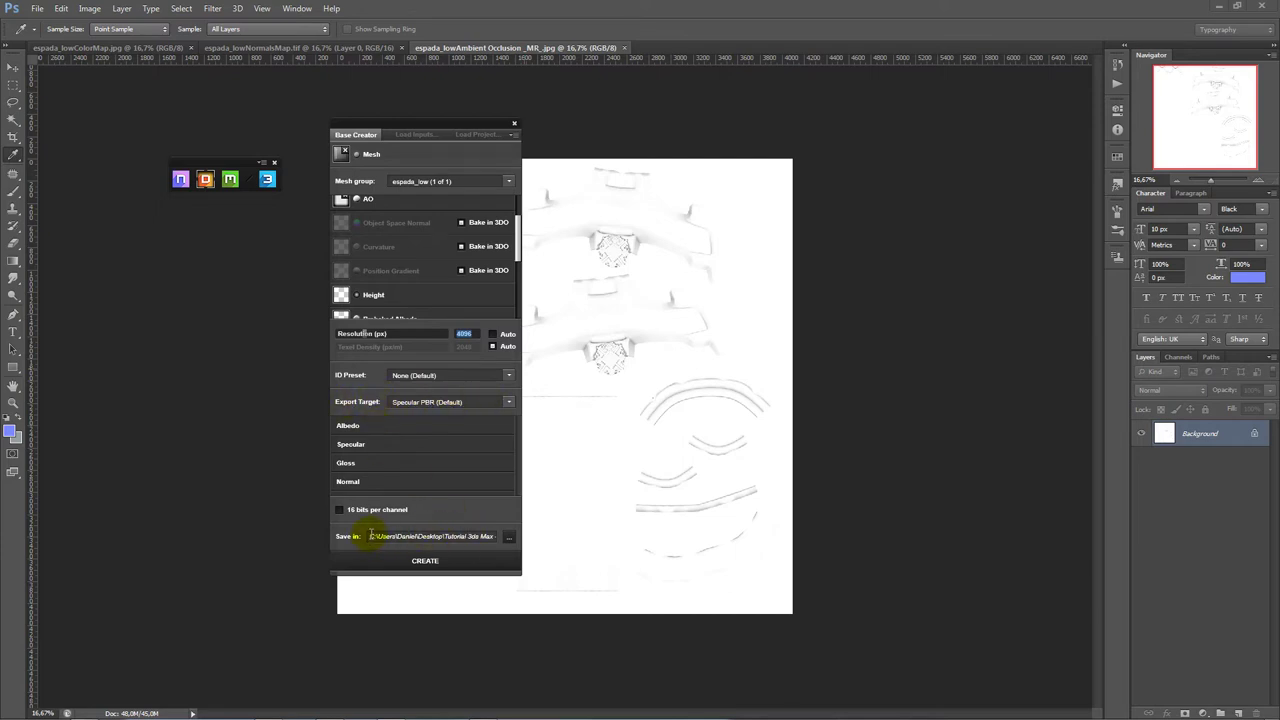
drag(371, 535, 476, 537)
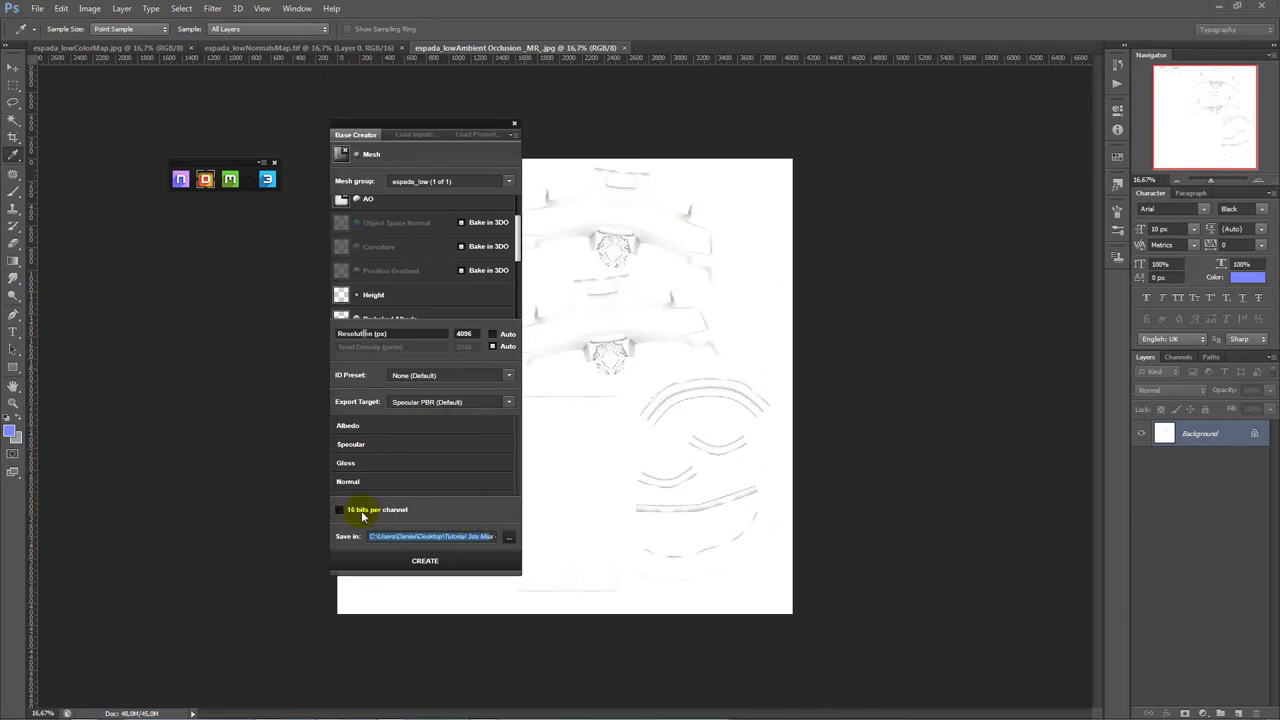
click(338, 511)
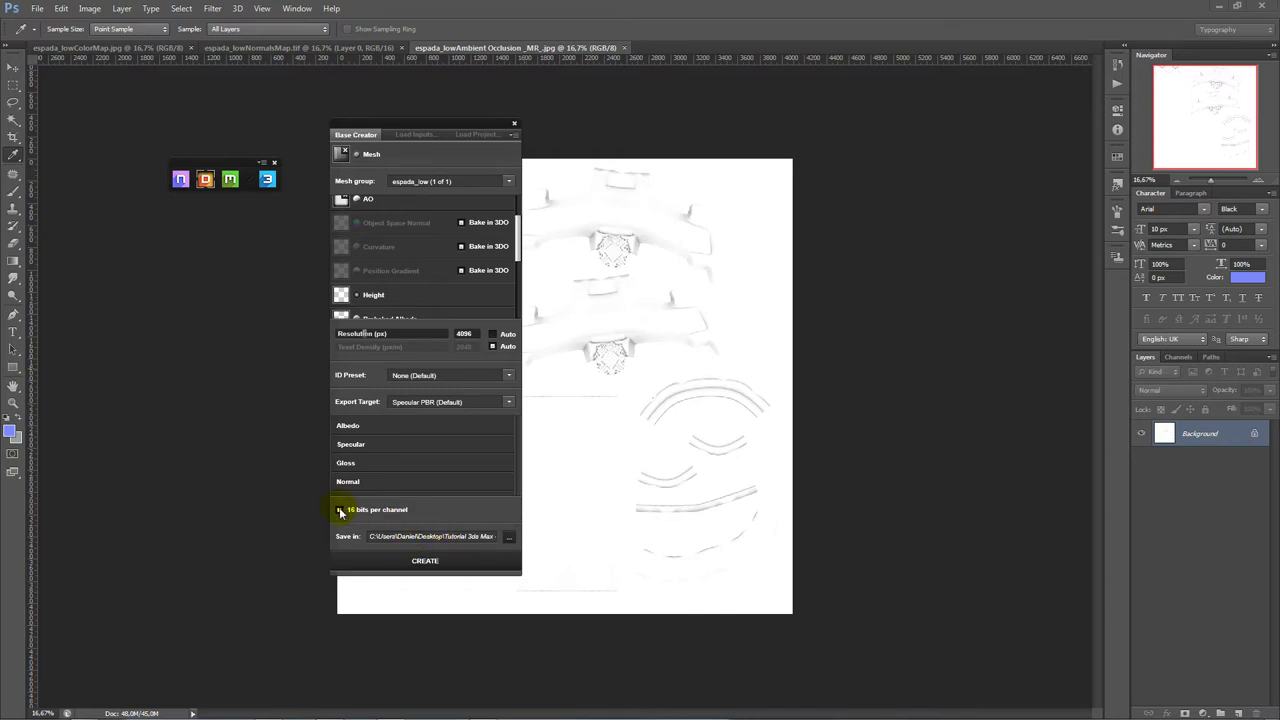
click(424, 562)
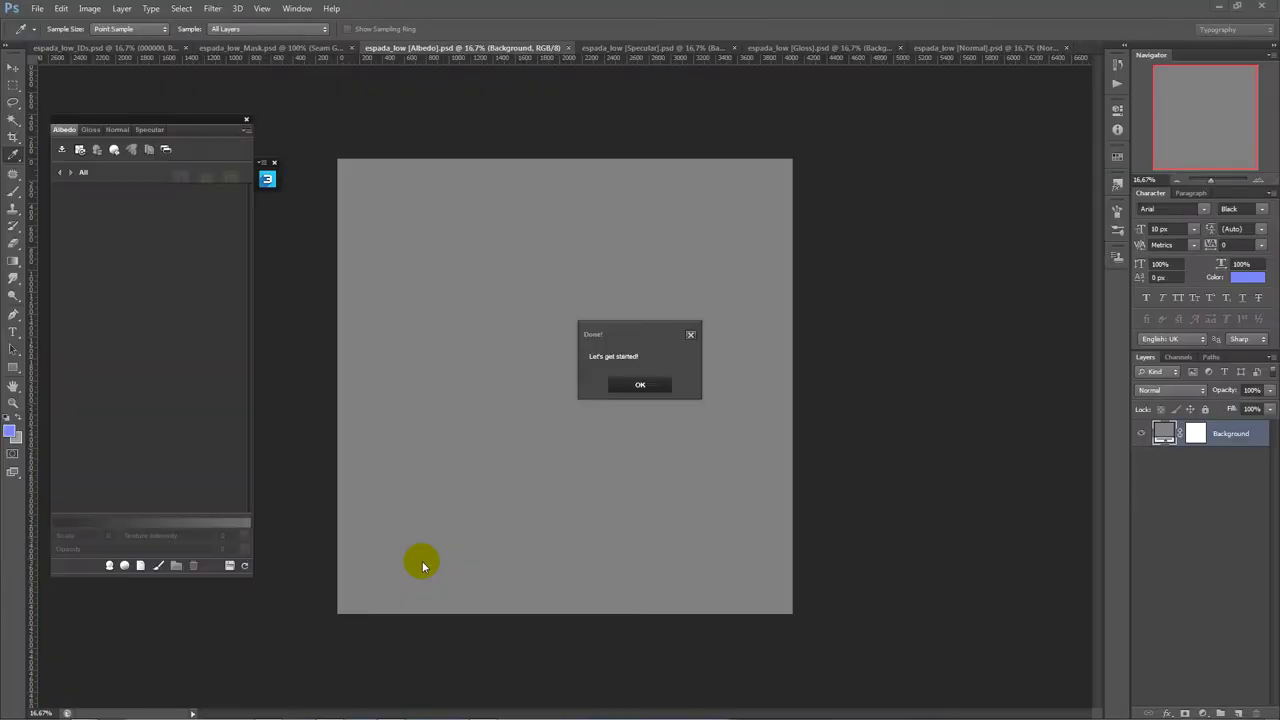
- Dismiss the completion message and launch 3DO to preview the sword
click(640, 386)
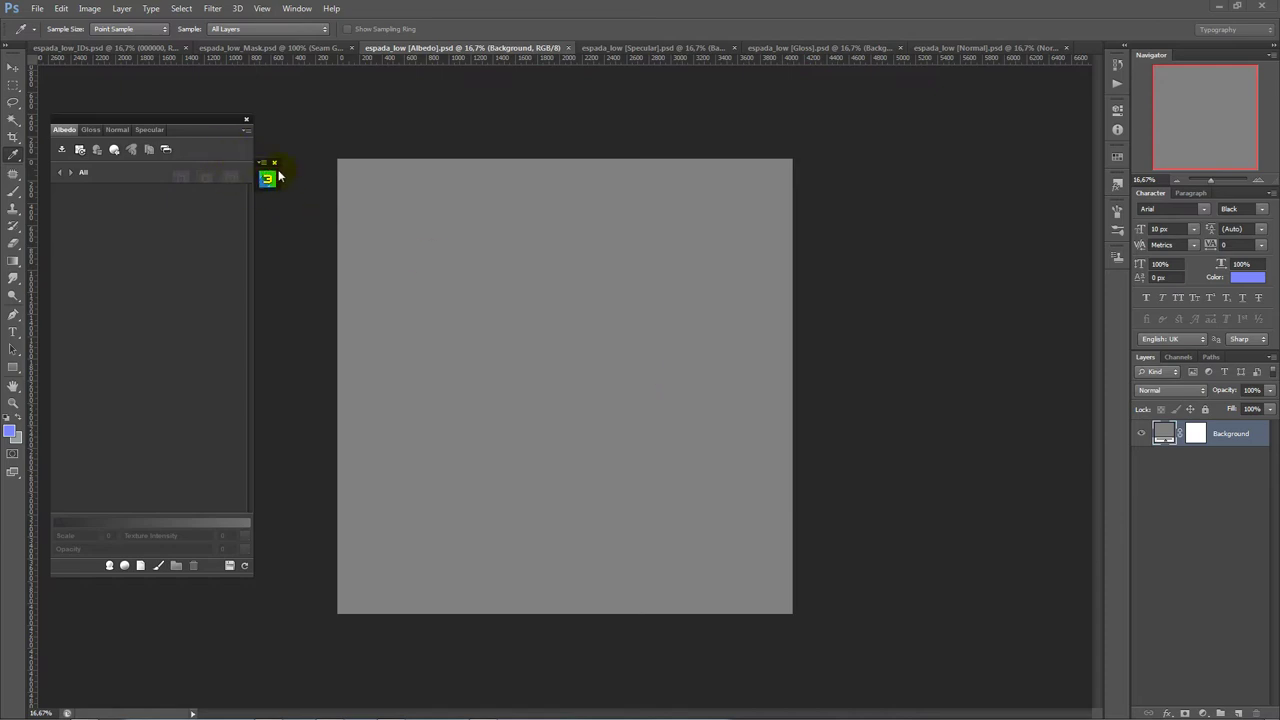
drag(238, 167, 277, 77)
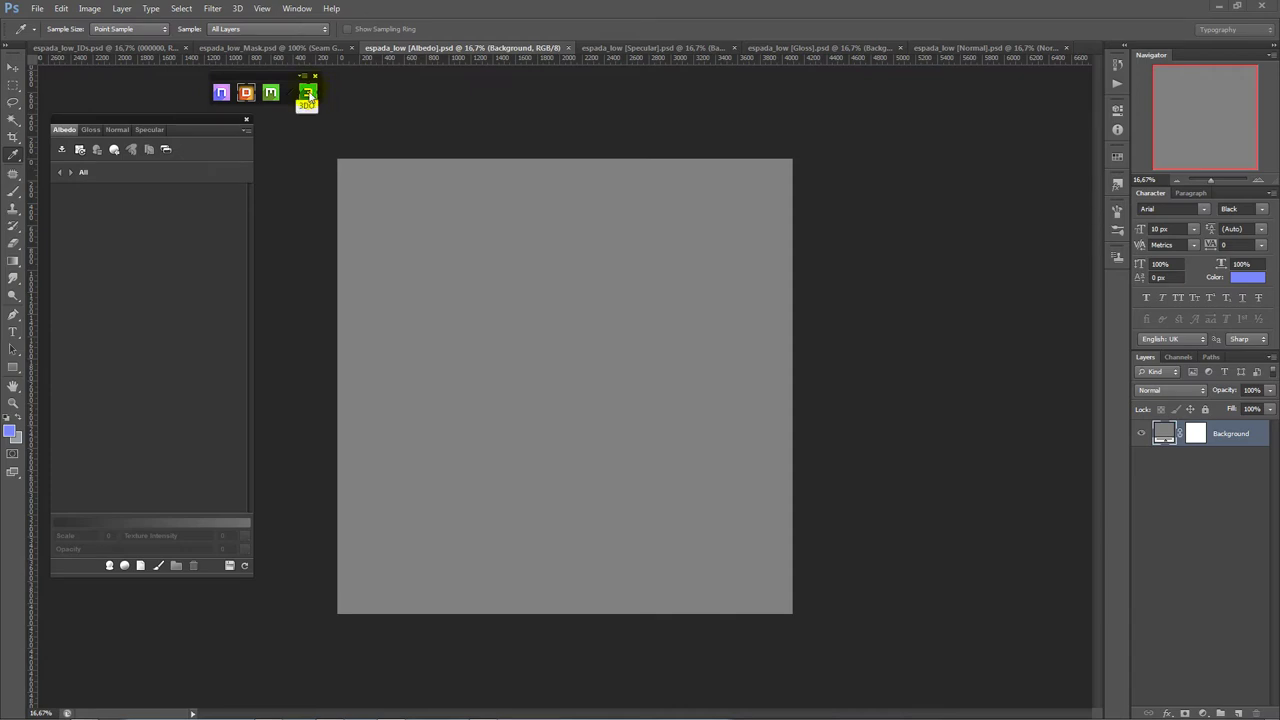
click(308, 91)
click(308, 92)
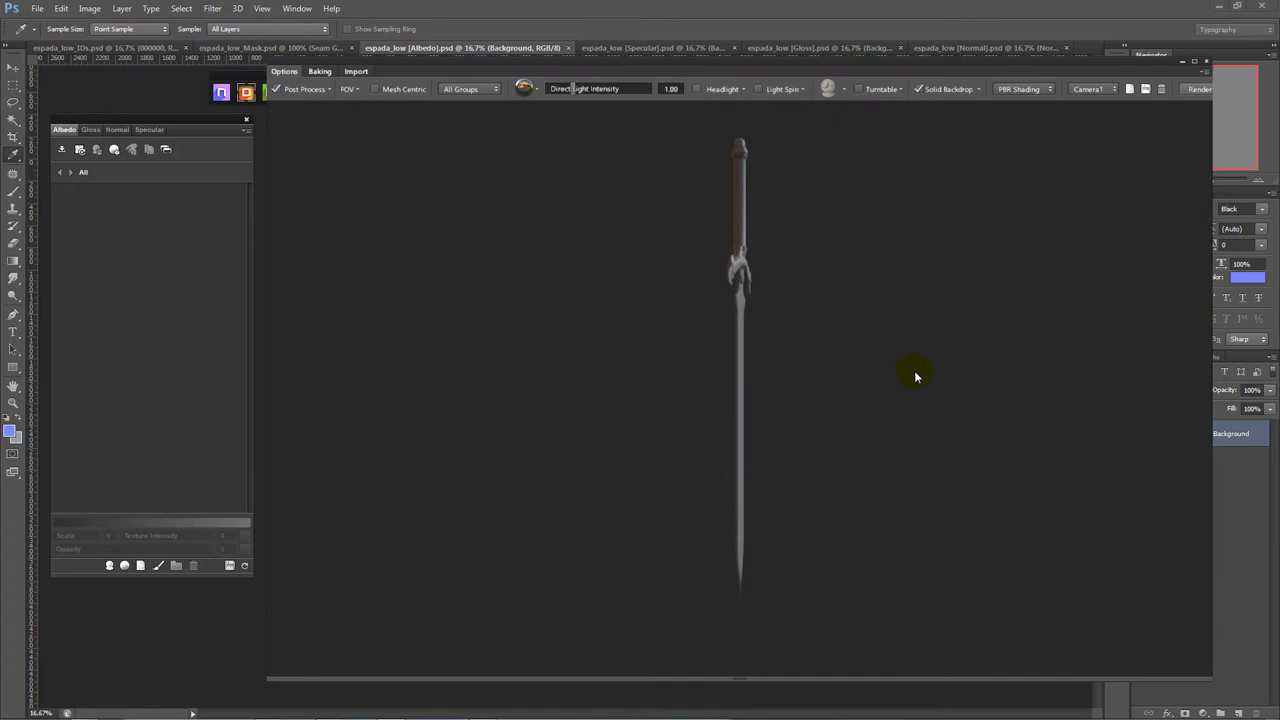
- Inspect the sword in flat Color and PBR shading, then close the 3DO preview
mouse_move(914, 376)
mouse_down()
mouse_move(792, 368)
mouse_move(849, 397)
mouse_move(864, 396)
mouse_move(815, 386)
mouse_move(881, 372)
mouse_move(834, 386)
mouse_move(826, 369)
mouse_move(866, 423)
mouse_move(896, 419)
mouse_move(749, 400)
mouse_move(971, 414)
mouse_move(891, 431)
mouse_move(760, 428)
mouse_move(777, 414)
mouse_move(894, 431)
mouse_move(923, 463)
mouse_move(942, 455)
mouse_move(854, 400)
mouse_move(871, 486)
mouse_move(743, 449)
mouse_move(862, 399)
mouse_move(877, 520)
mouse_move(829, 414)
mouse_move(621, 537)
mouse_move(786, 294)
mouse_move(789, 449)
mouse_move(803, 400)
mouse_move(810, 435)
mouse_move(731, 457)
mouse_move(903, 434)
mouse_move(829, 461)
mouse_move(784, 441)
mouse_up()
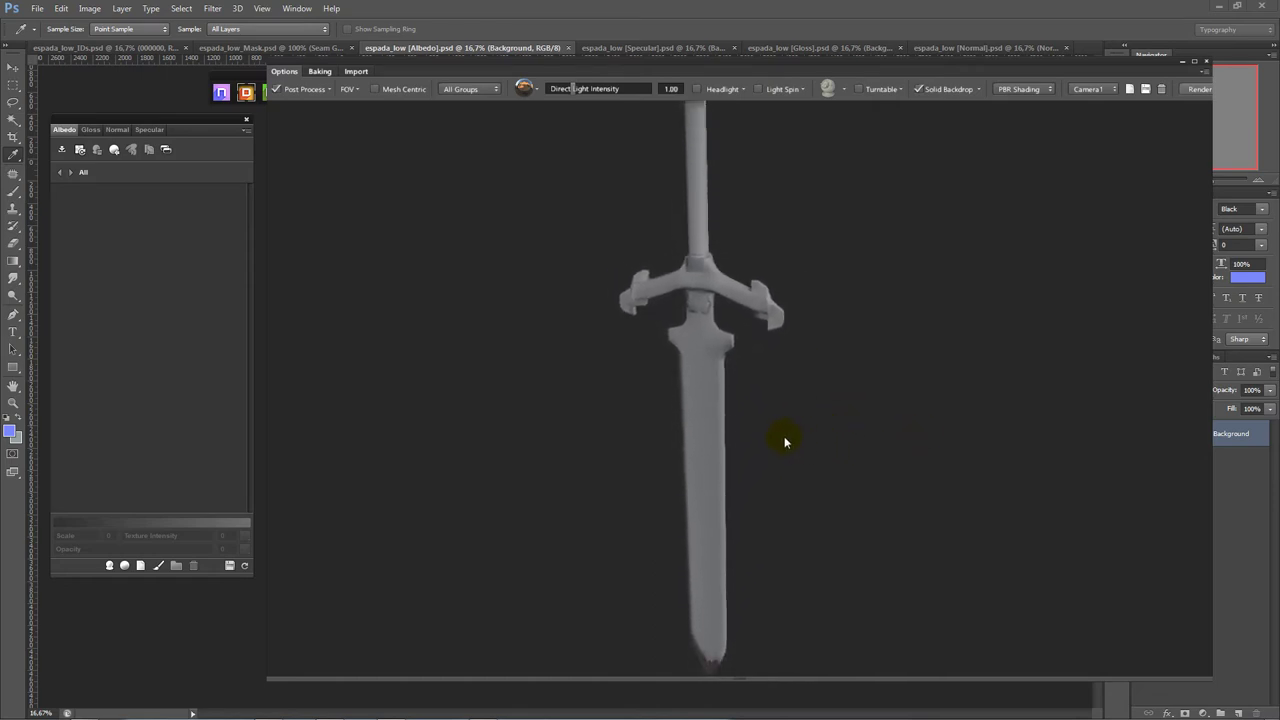
mouse_move(840, 377)
mouse_down()
mouse_move(826, 449)
mouse_move(844, 408)
mouse_up()
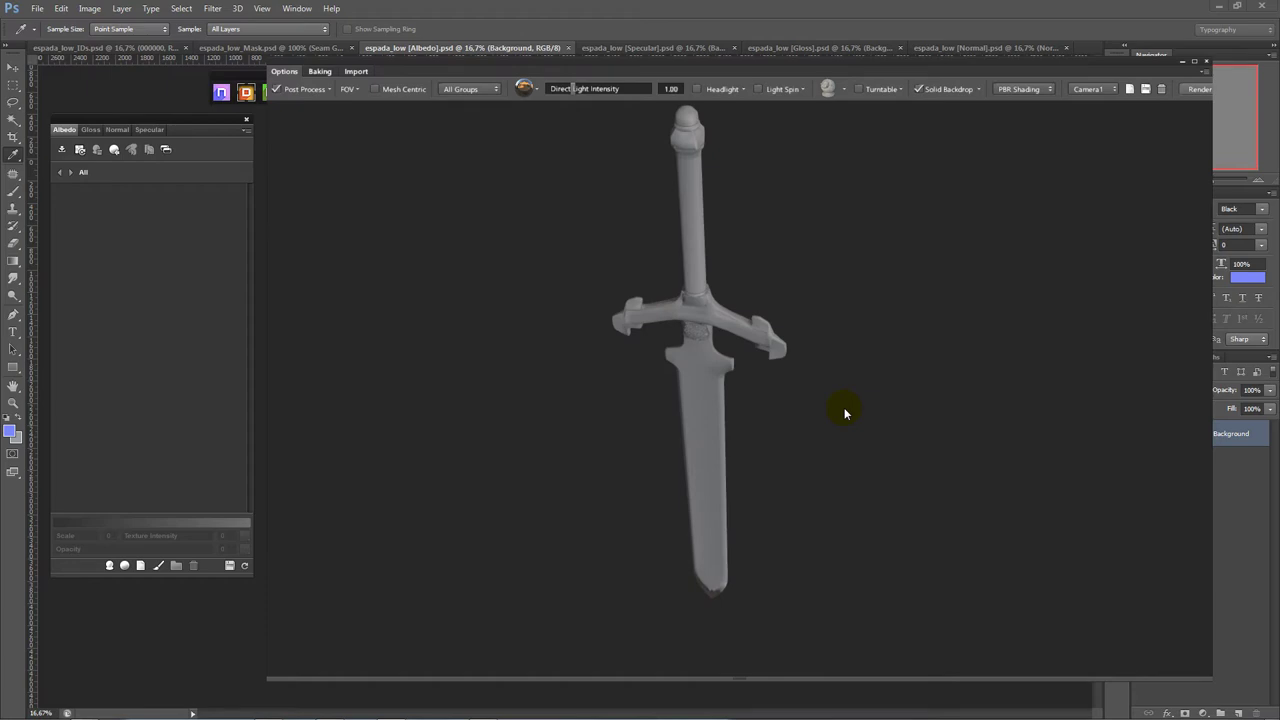
key(c)
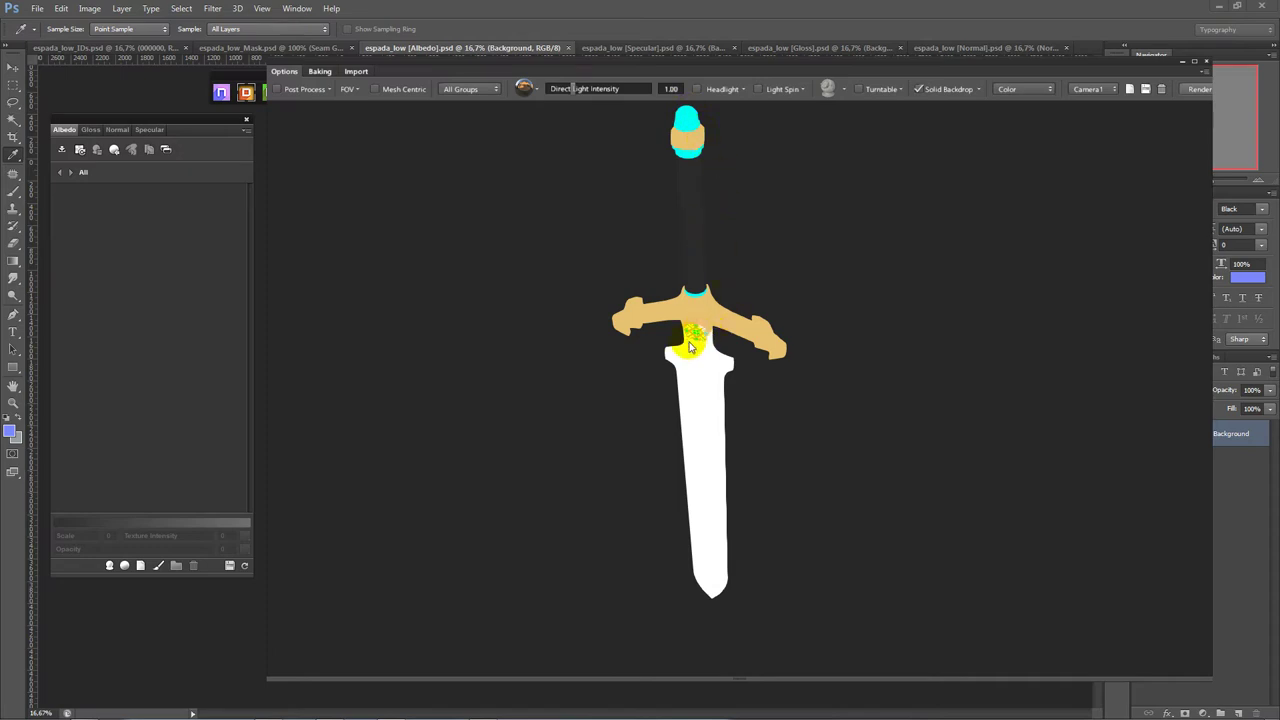
key(1)
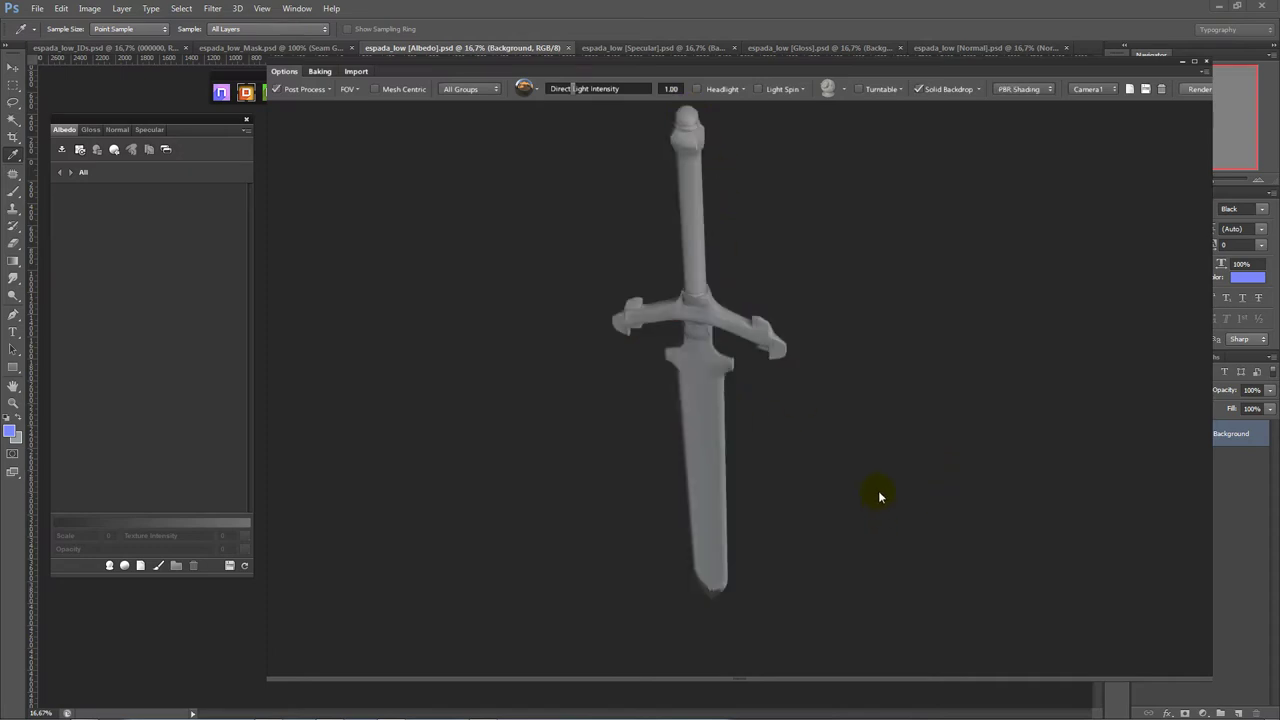
mouse_move(878, 490)
mouse_down()
mouse_move(853, 456)
mouse_move(926, 447)
mouse_move(834, 308)
mouse_move(843, 403)
mouse_up()
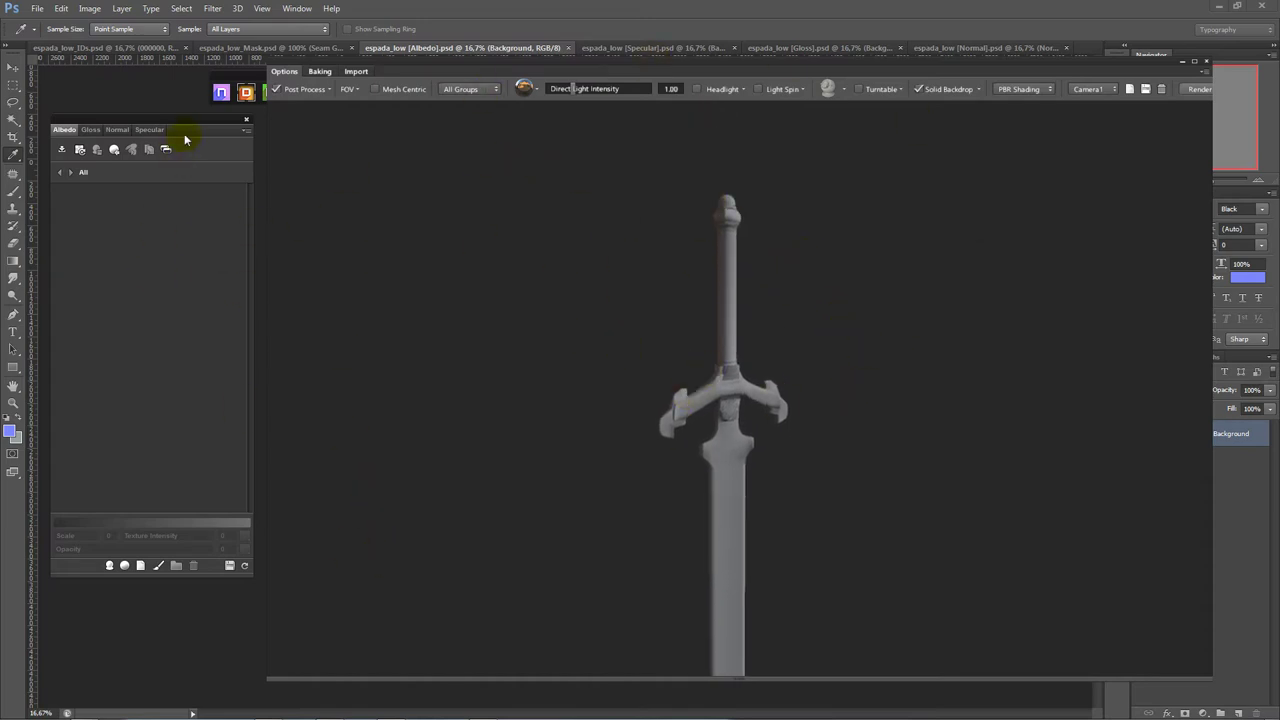
drag(182, 125, 211, 135)
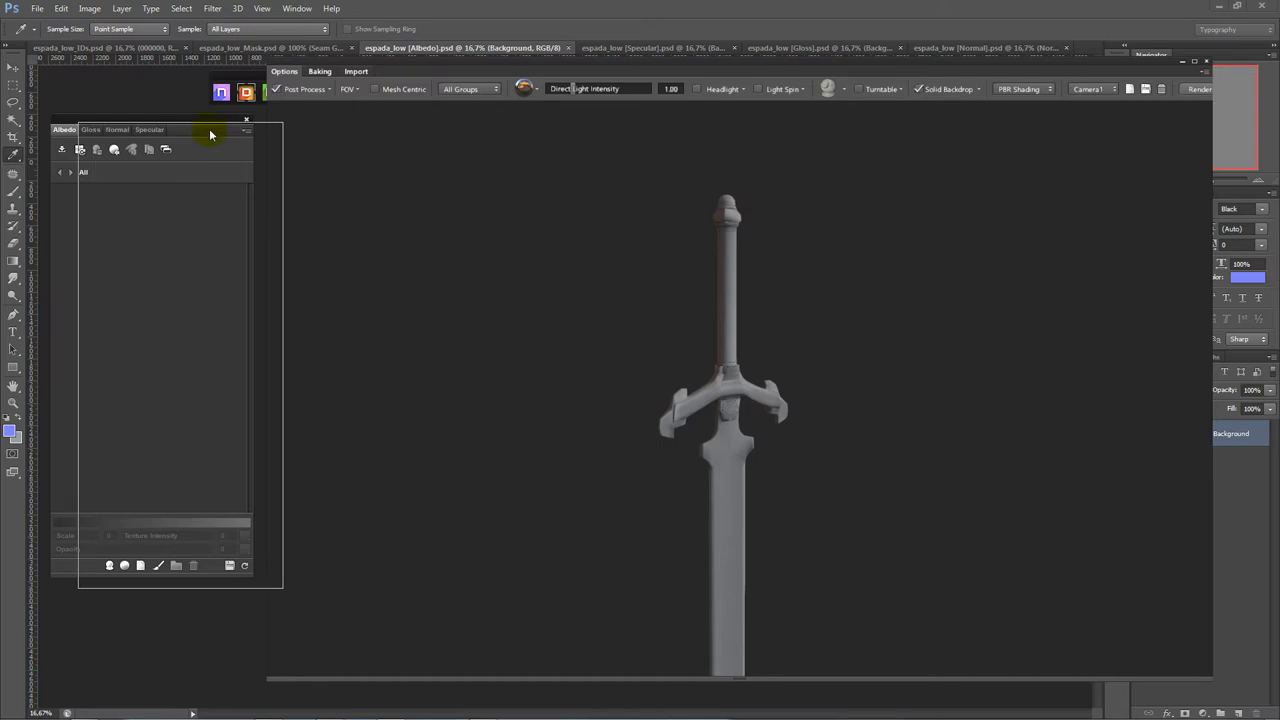
click(1208, 65)
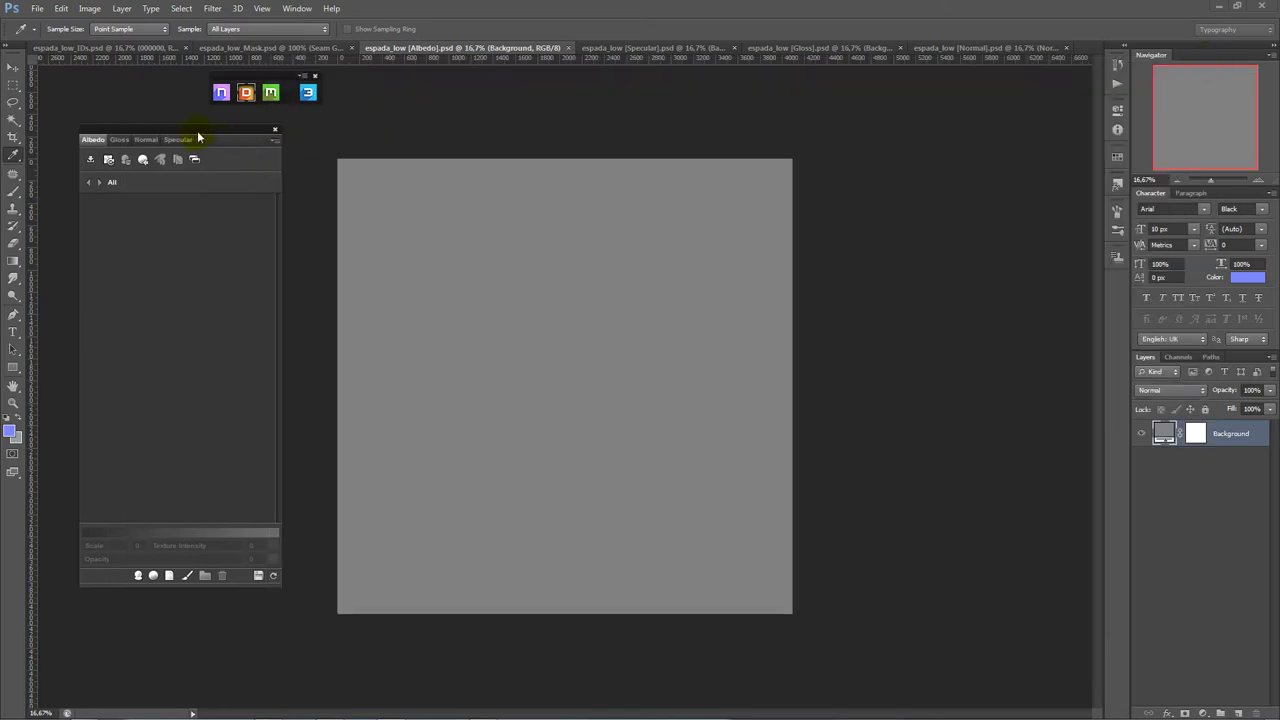
- Open the smart material browser and browse to 09 - Legacy > Stylized
drag(198, 137, 256, 133)
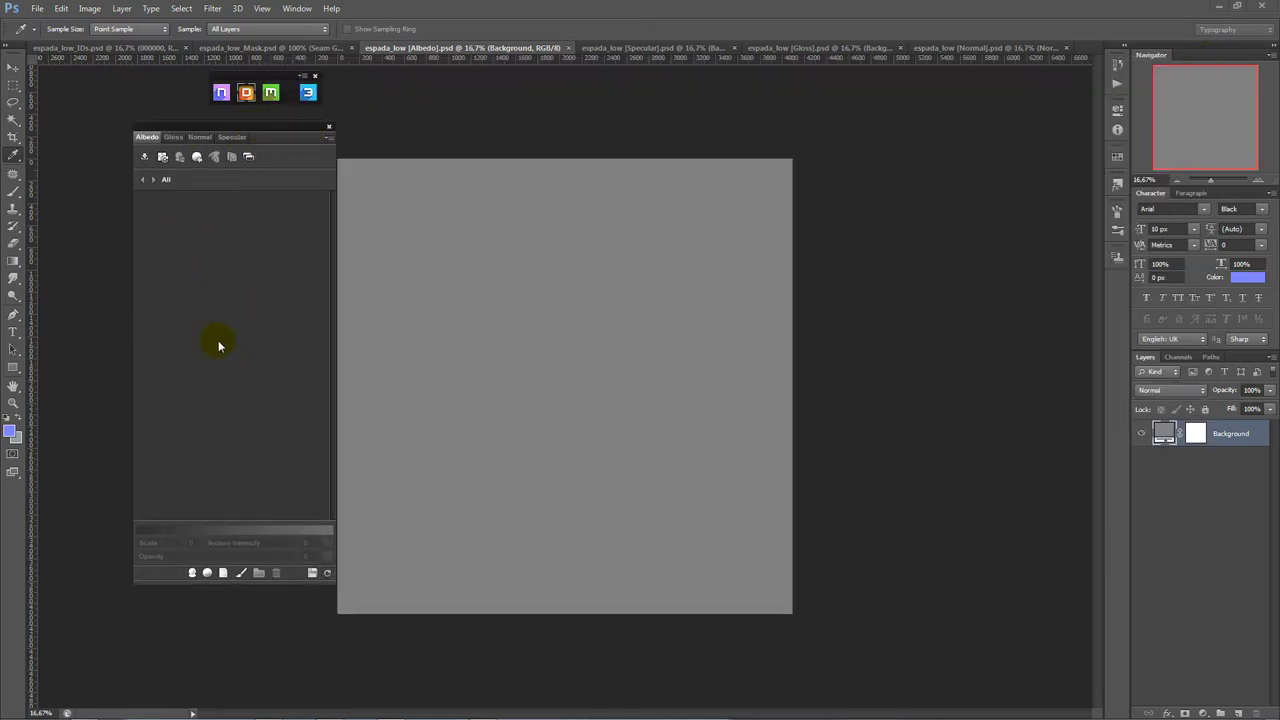
click(192, 573)
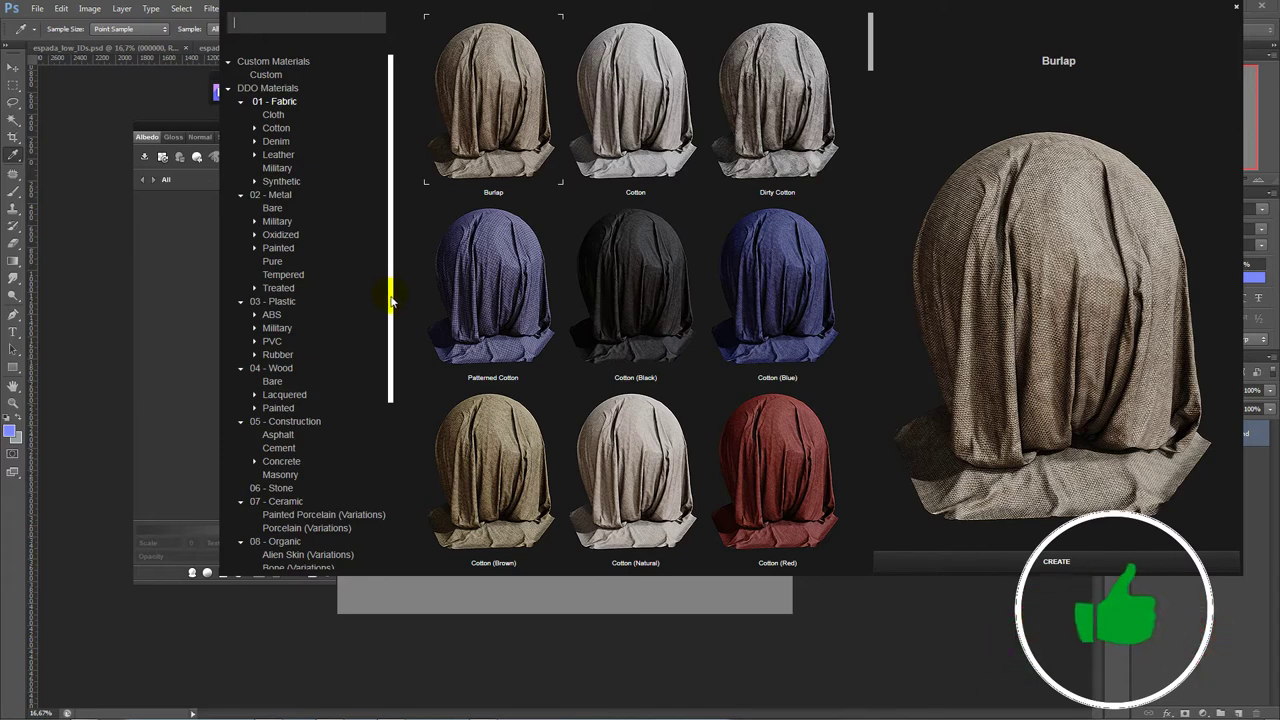
drag(390, 300, 395, 520)
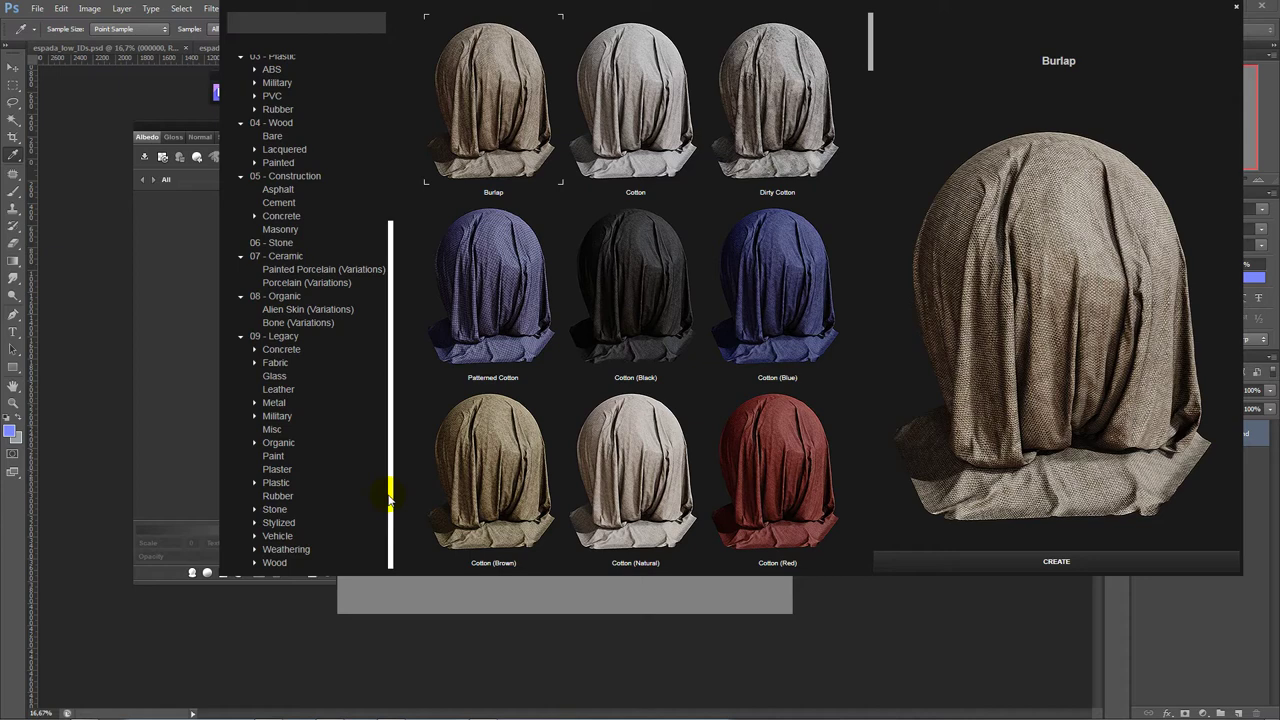
drag(391, 495, 379, 307)
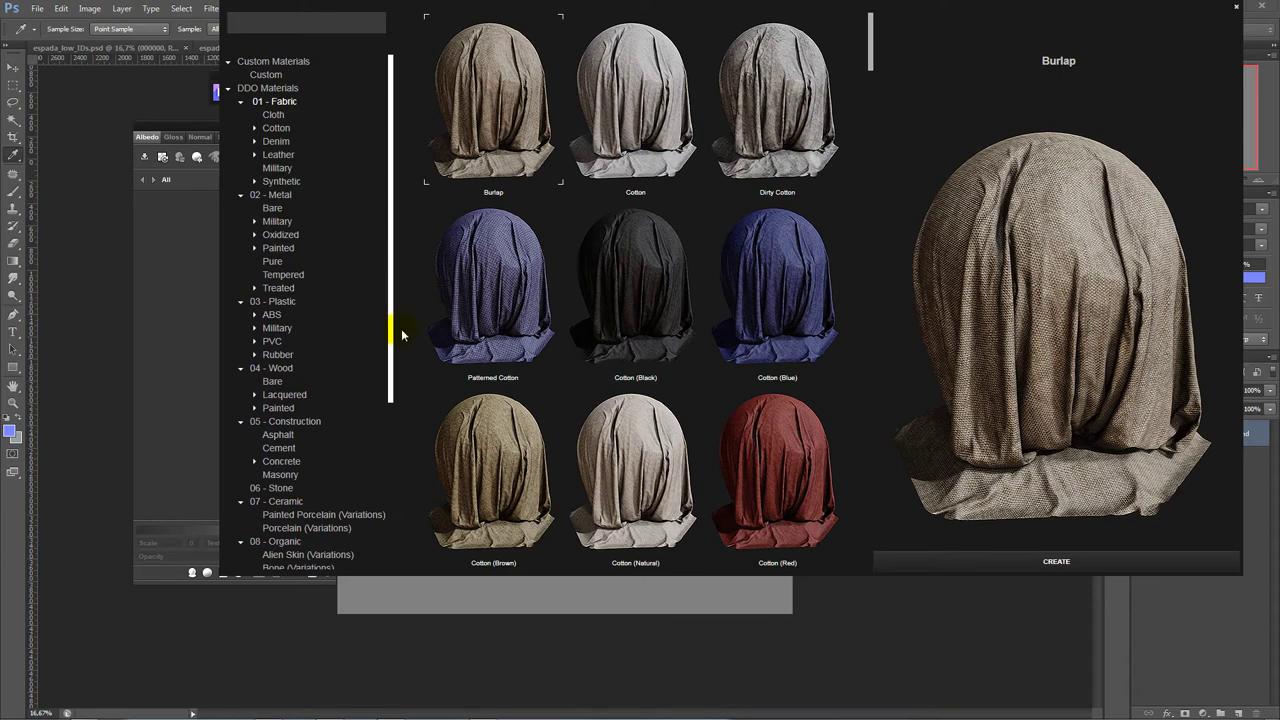
drag(391, 290, 398, 376)
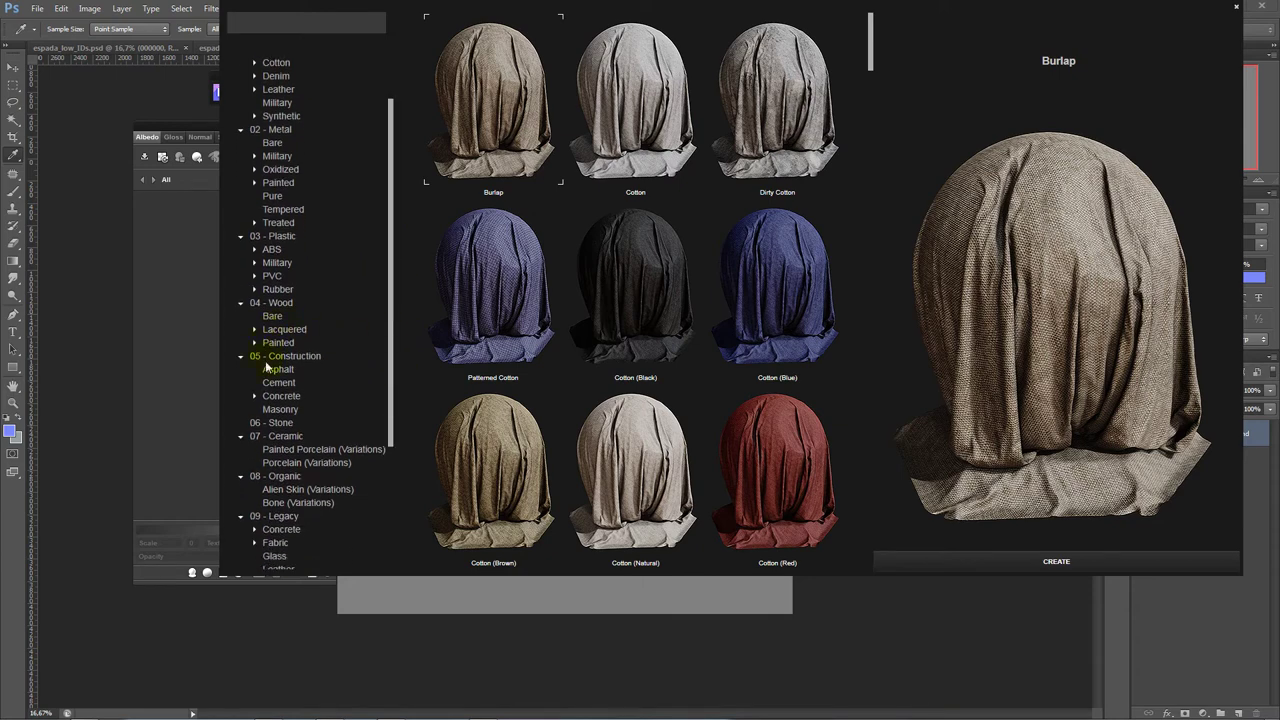
drag(390, 408, 392, 557)
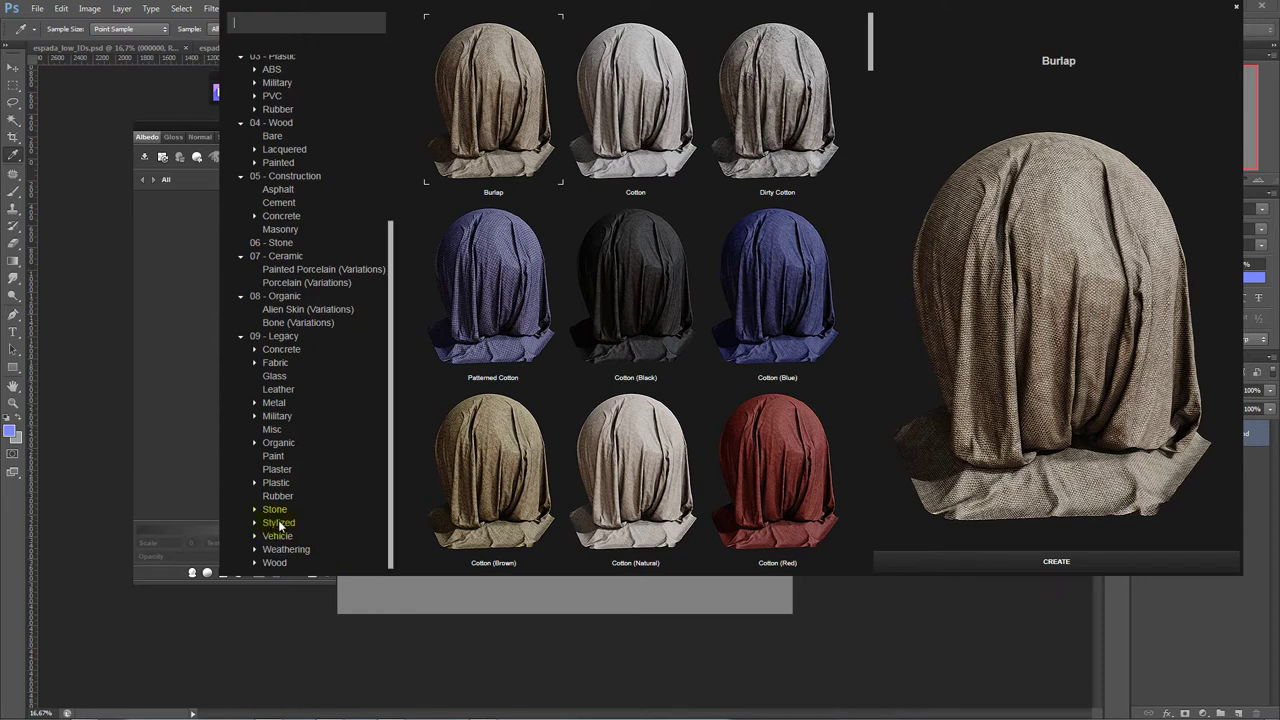
click(255, 527)
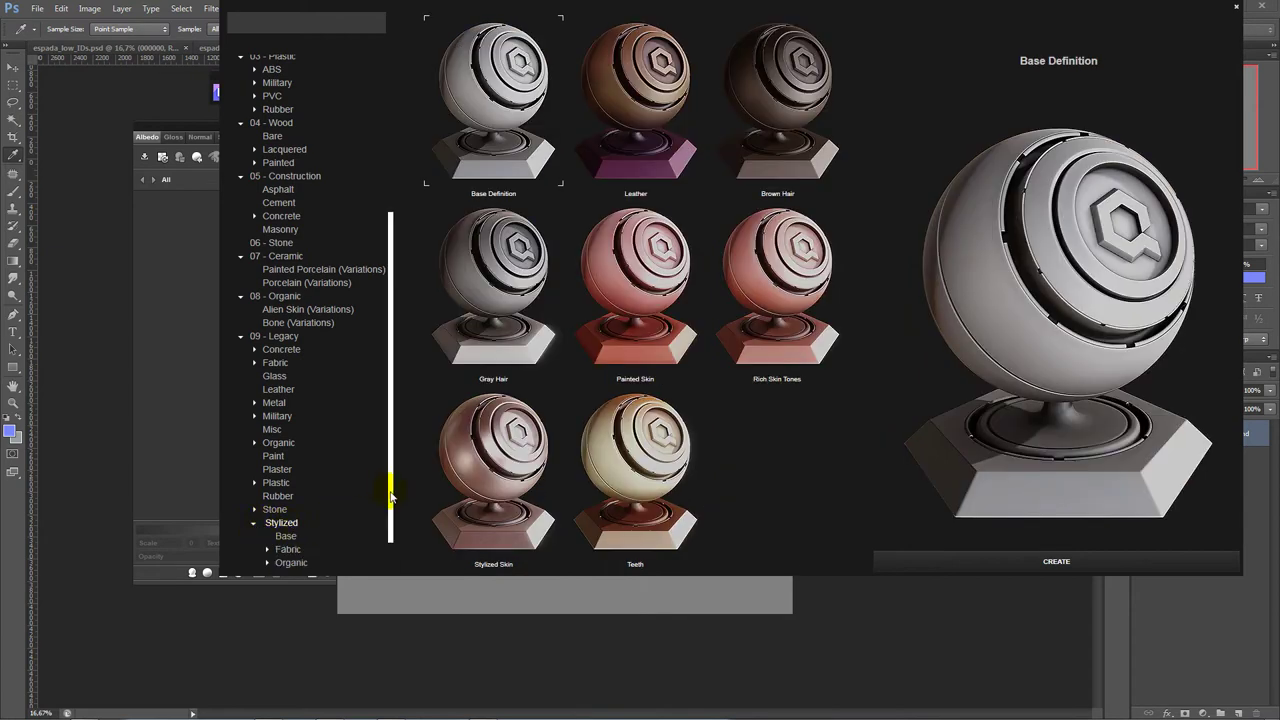
drag(389, 486, 391, 537)
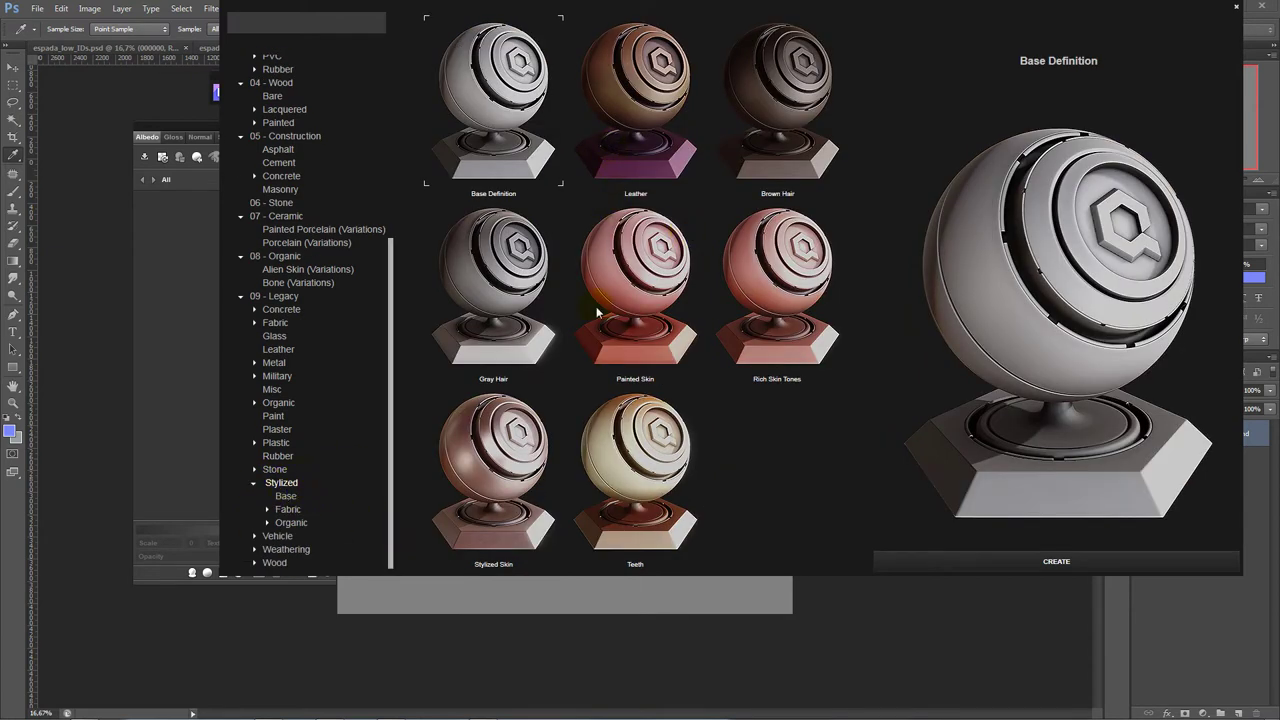
click(637, 546)
- Create the Gray Hair smart material and refresh the 3DO preview
click(510, 258)
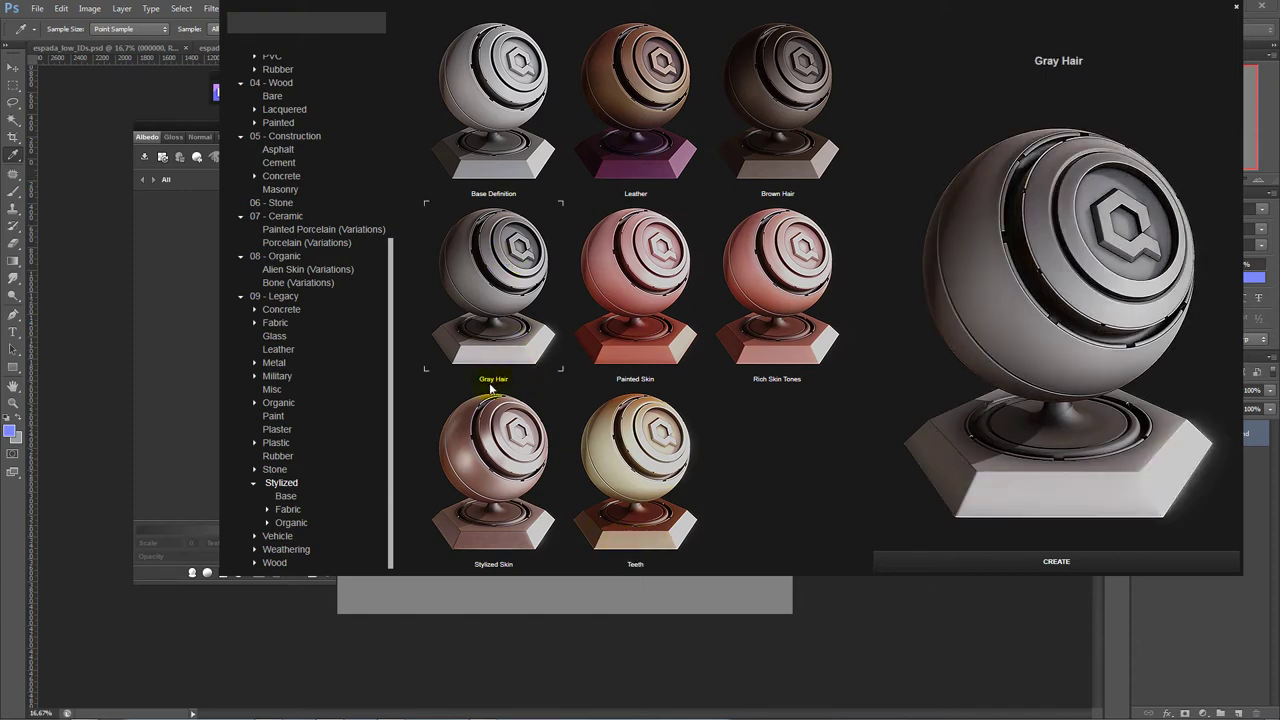
click(1060, 563)
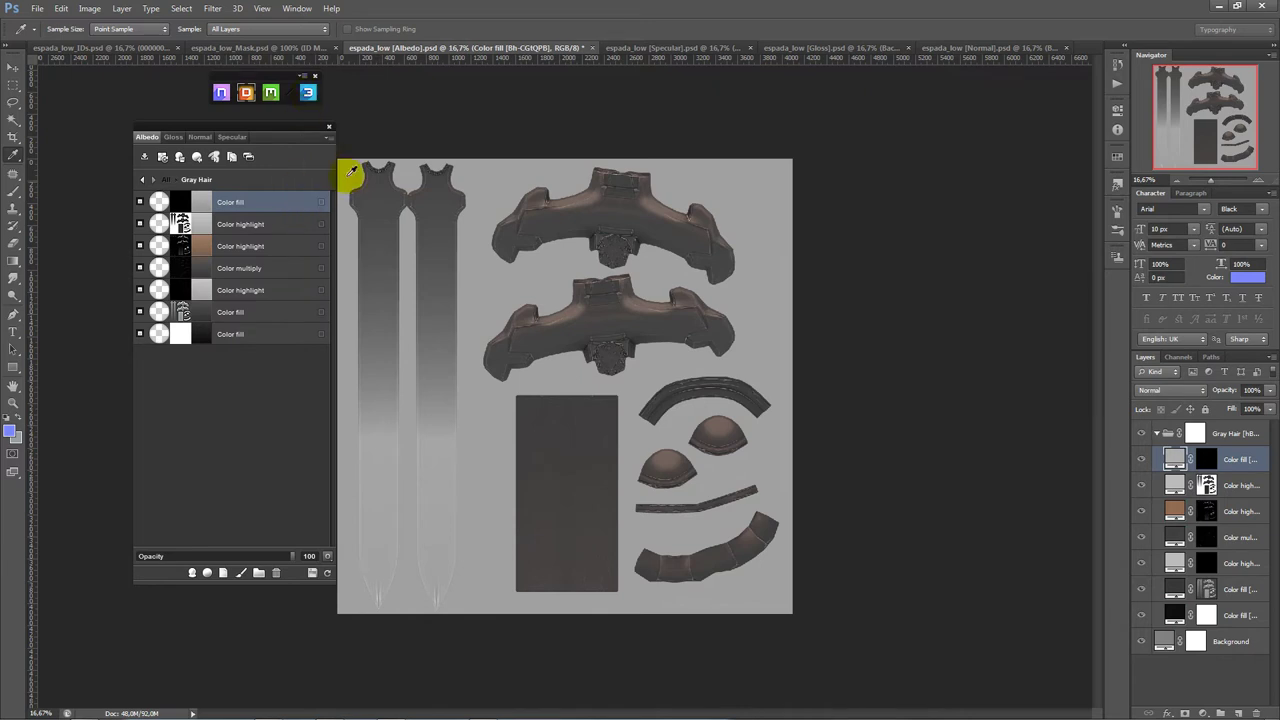
click(307, 94)
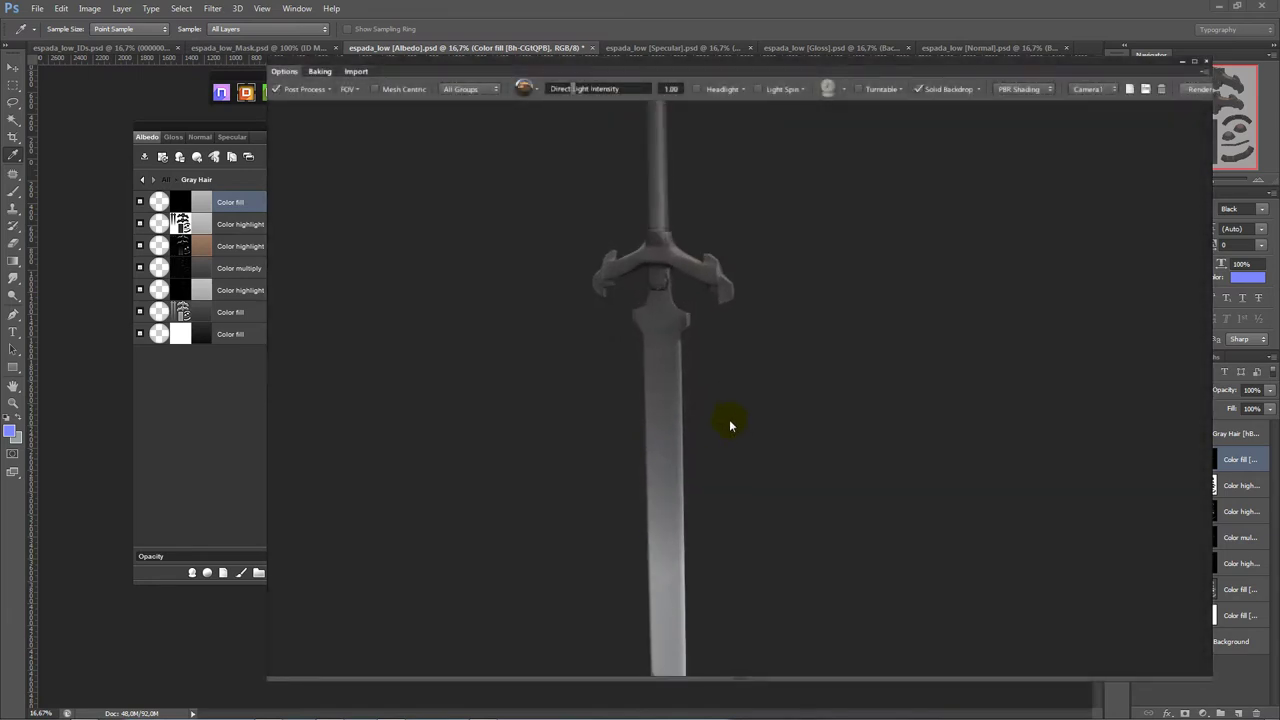
- Change the Gray Hair group's lower Color fill from #383737 to white #ffffff
mouse_move(729, 425)
mouse_down()
mouse_move(780, 523)
mouse_move(814, 663)
mouse_move(760, 434)
mouse_move(801, 335)
mouse_move(813, 251)
mouse_up()
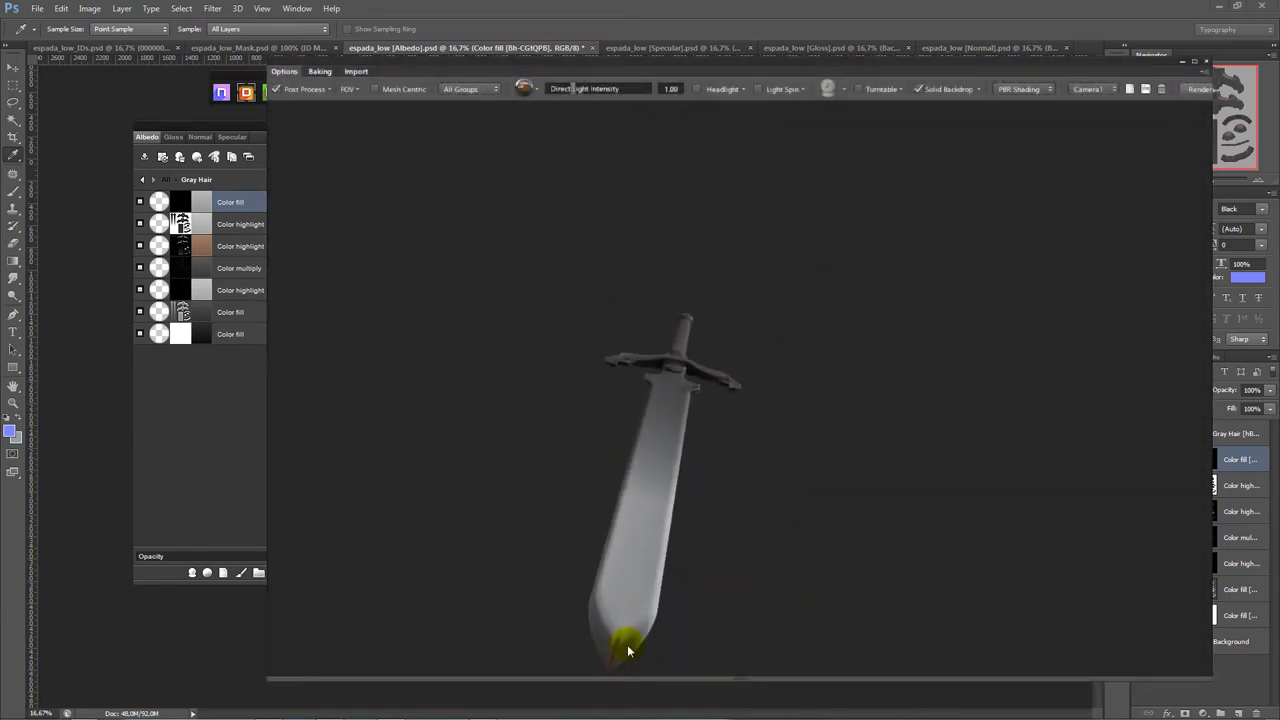
mouse_move(666, 509)
mouse_down()
mouse_move(788, 536)
mouse_move(800, 585)
mouse_up()
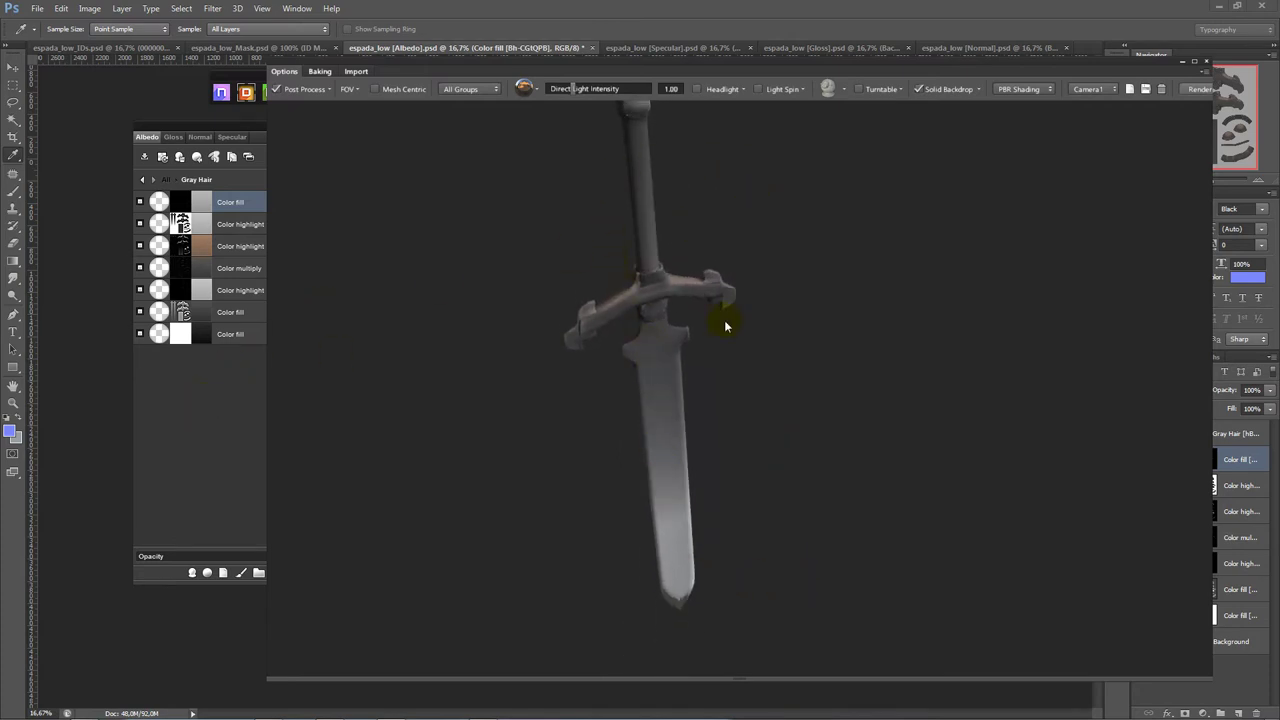
click(185, 412)
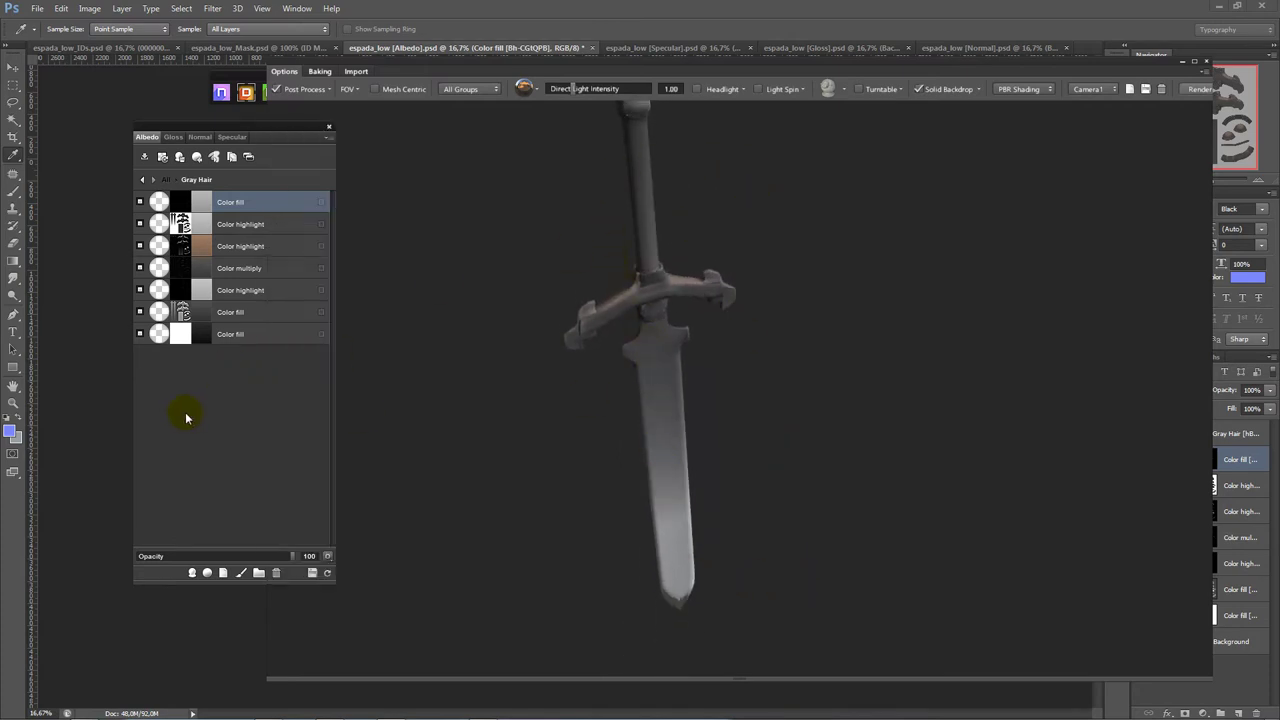
click(205, 315)
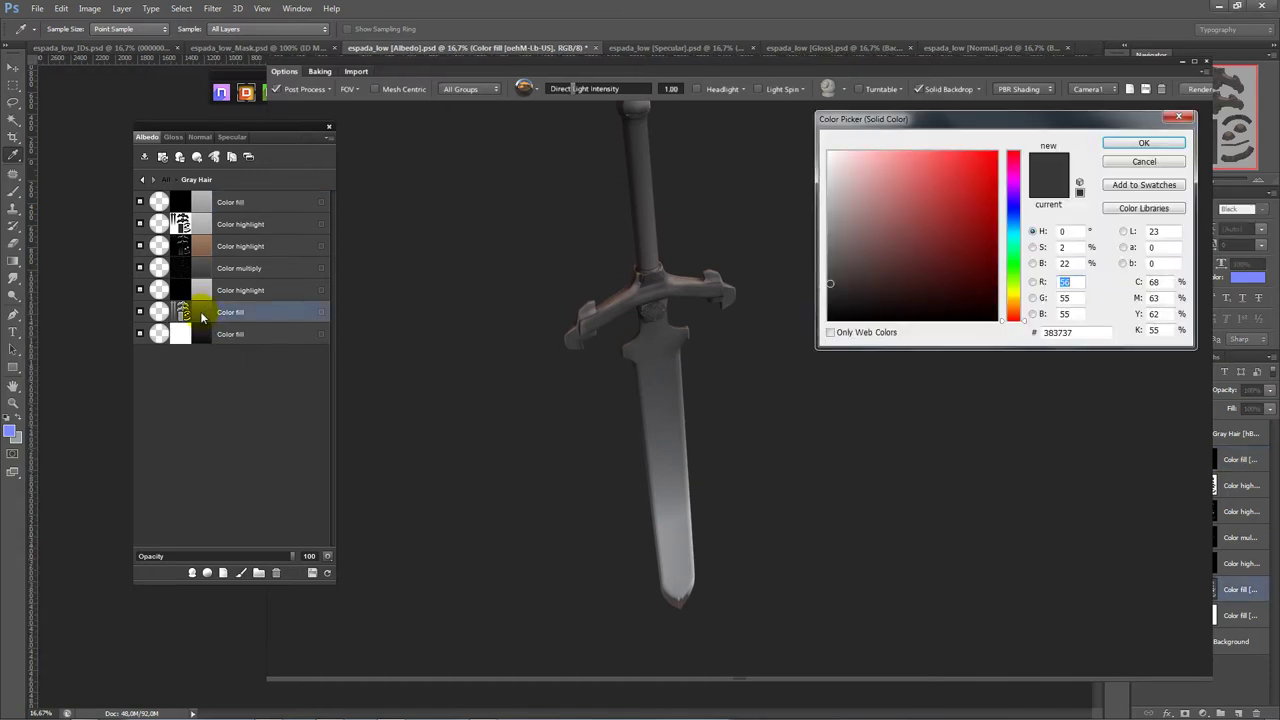
drag(849, 223, 826, 150)
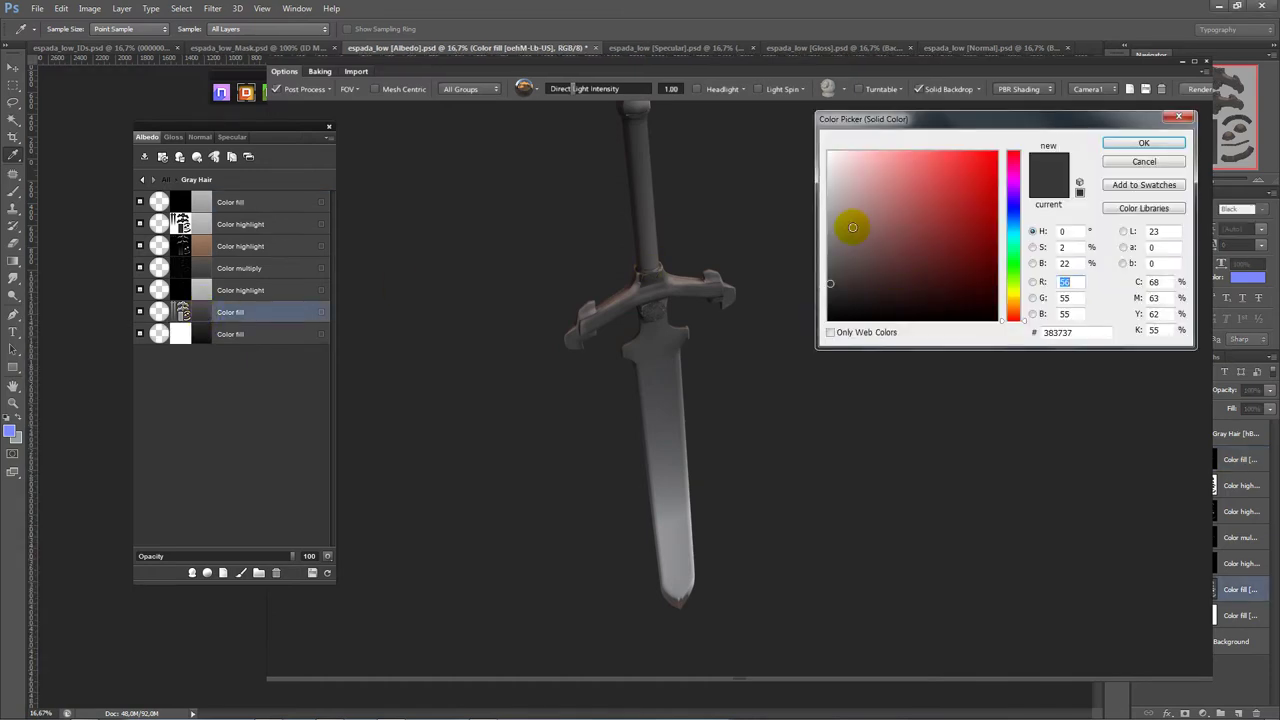
click(1138, 146)
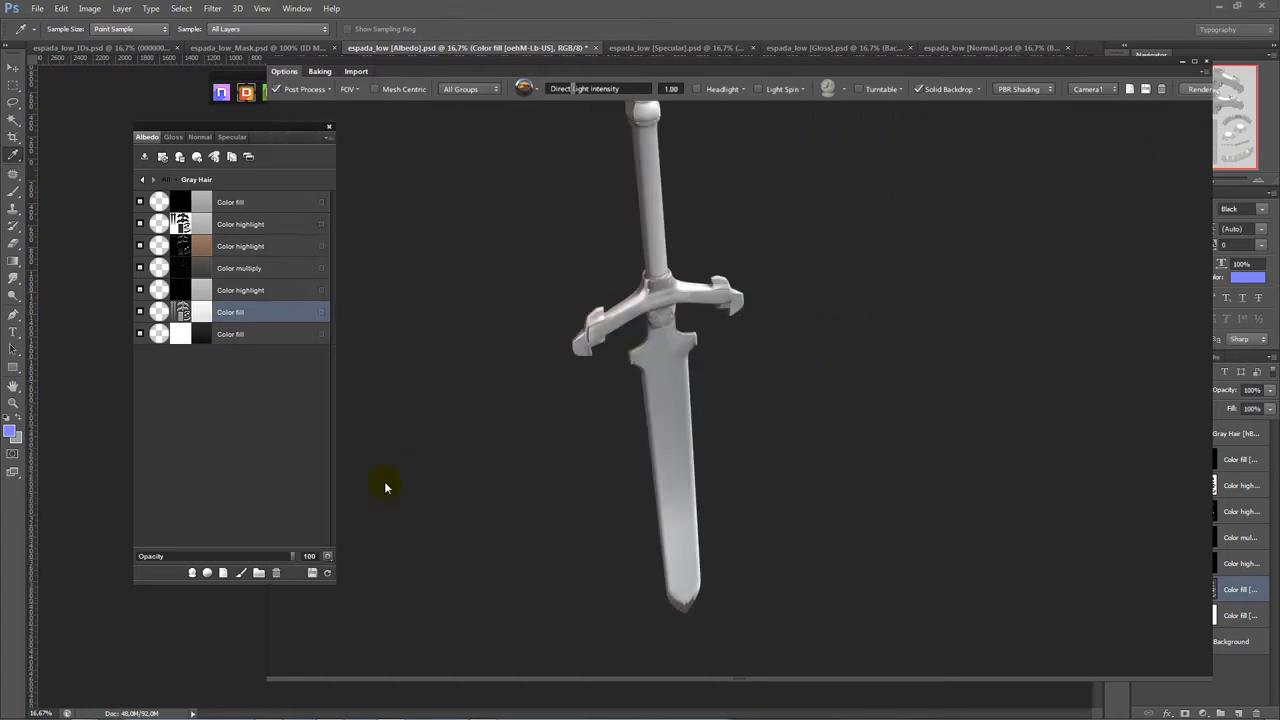
drag(757, 509, 814, 318)
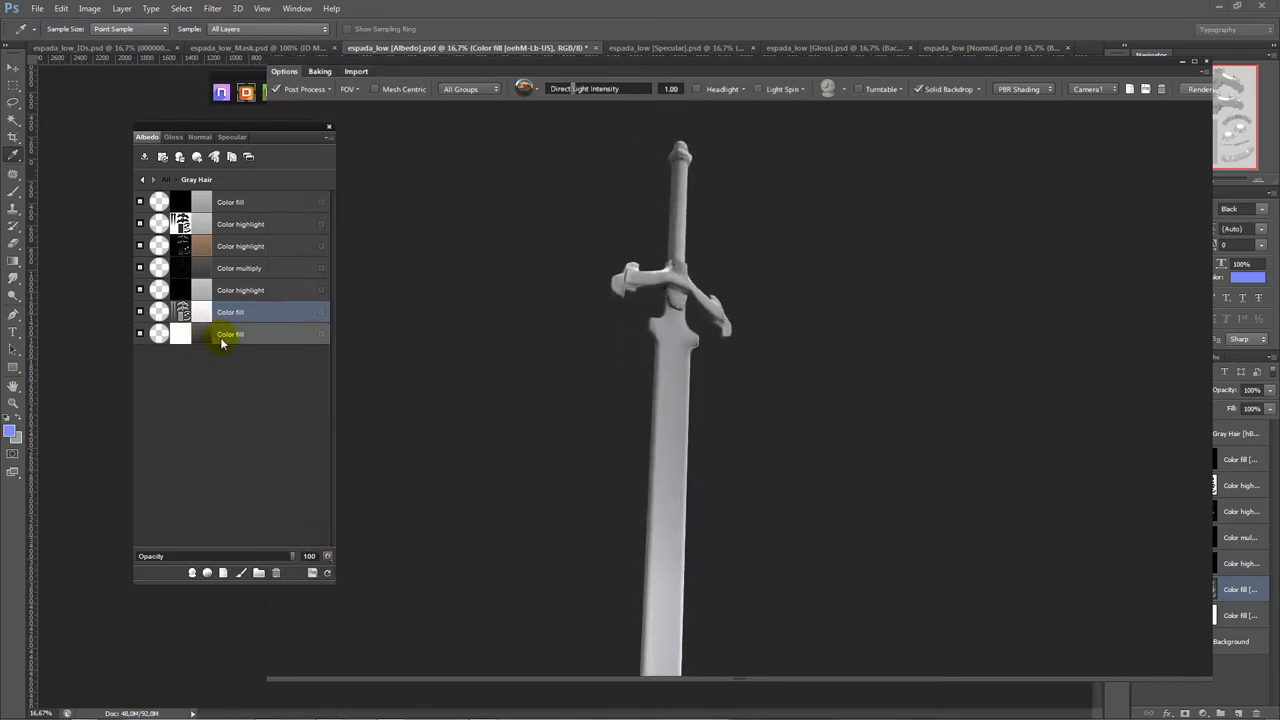
double_click(202, 290)
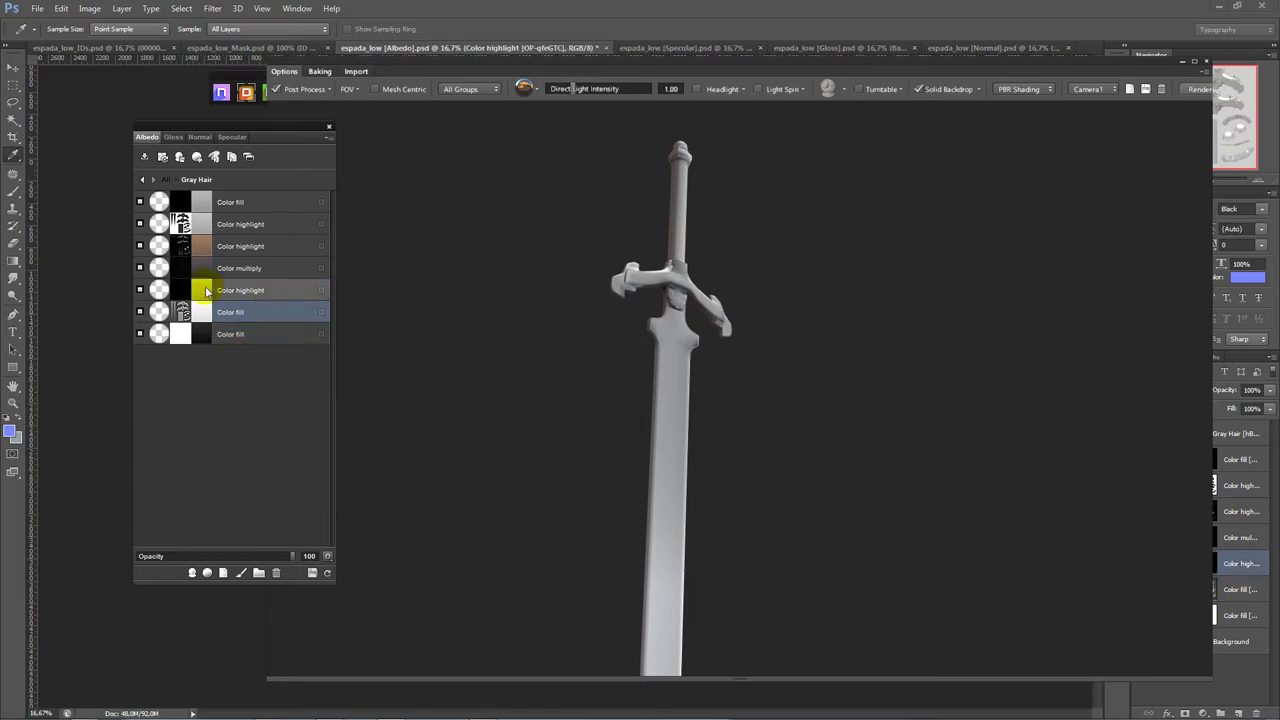
- Set the Color highlight layer to white and orbit to inspect the guard
click(829, 165)
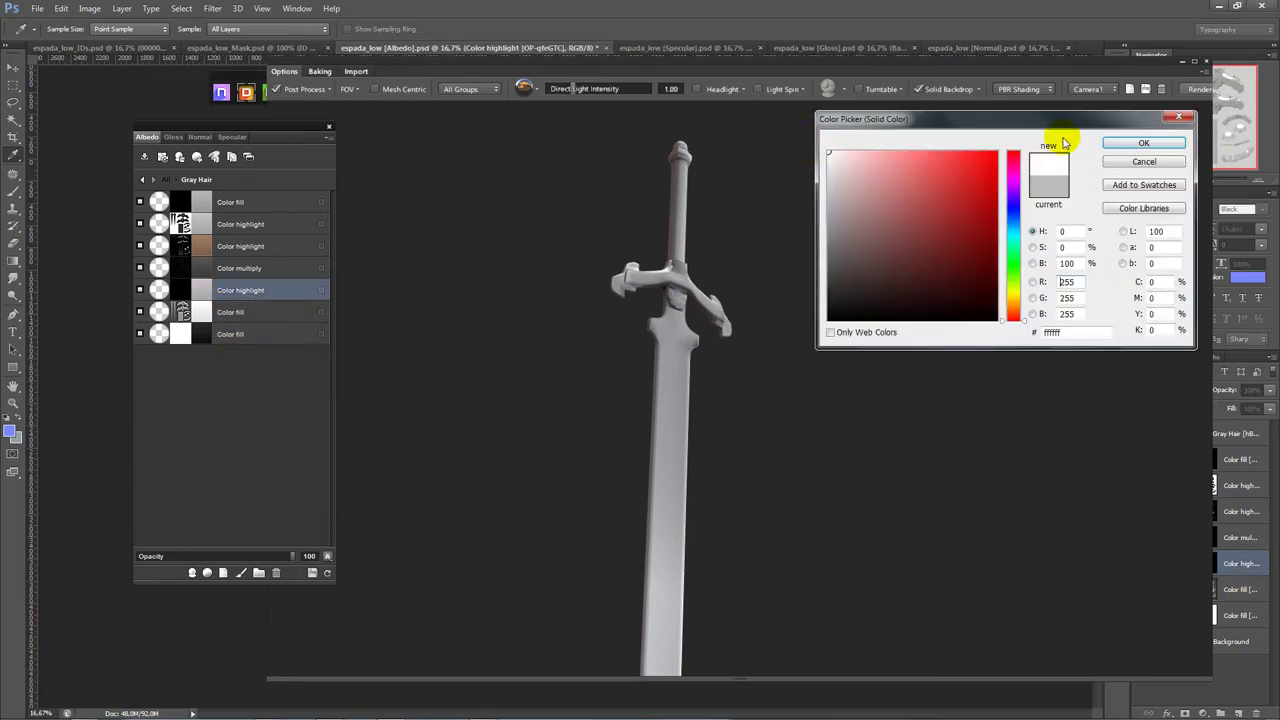
click(1143, 143)
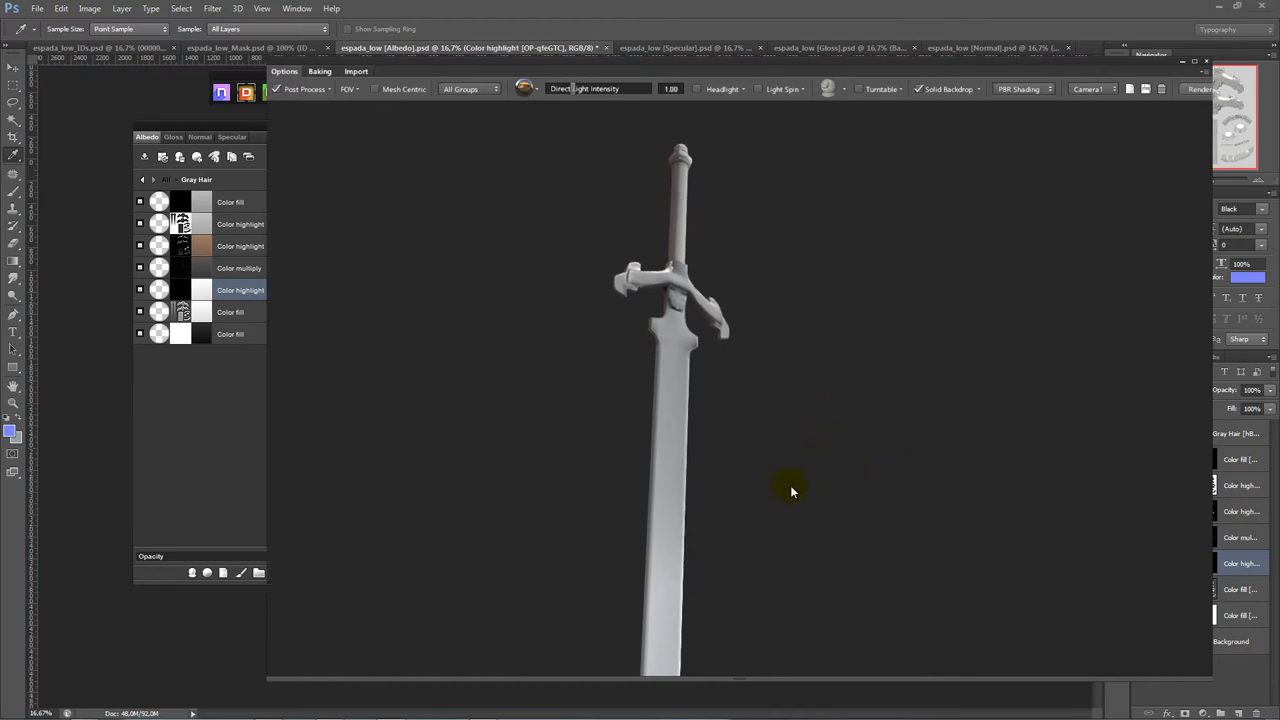
mouse_move(556, 517)
mouse_down()
mouse_move(647, 435)
mouse_move(785, 406)
mouse_move(806, 437)
mouse_up()
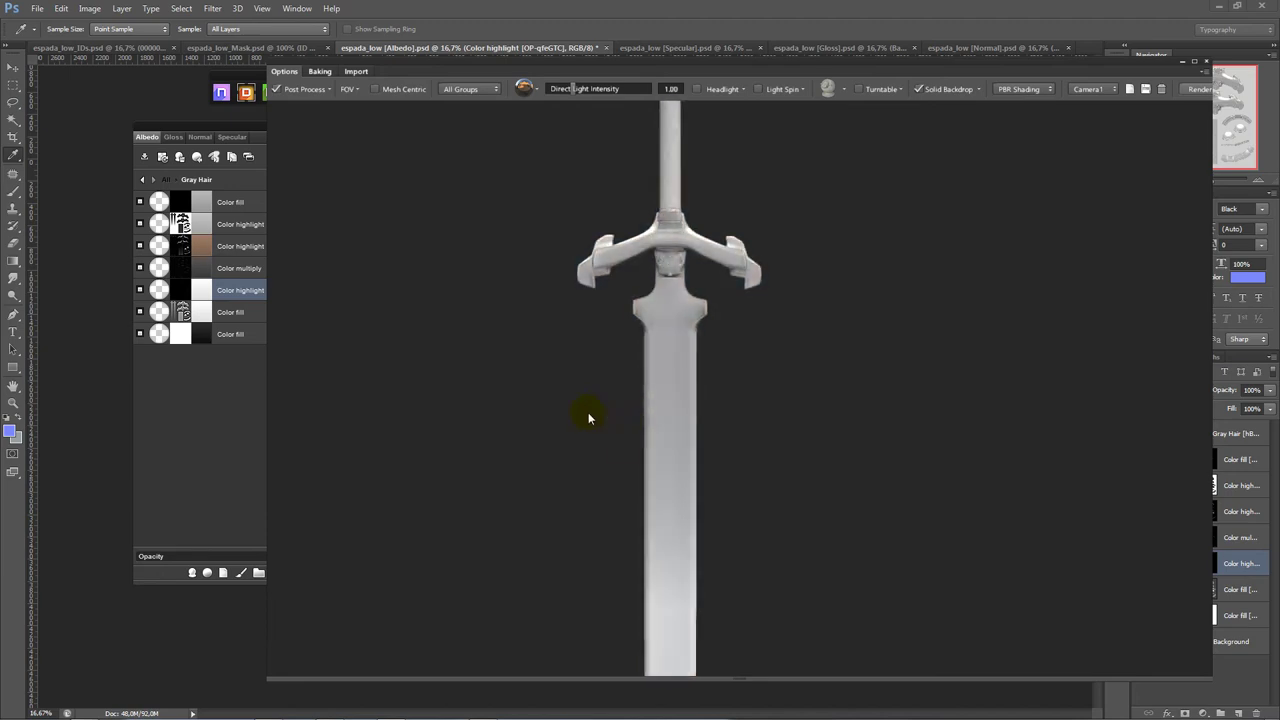
mouse_move(586, 417)
mouse_down()
mouse_move(586, 514)
mouse_move(581, 345)
mouse_move(586, 451)
mouse_up()
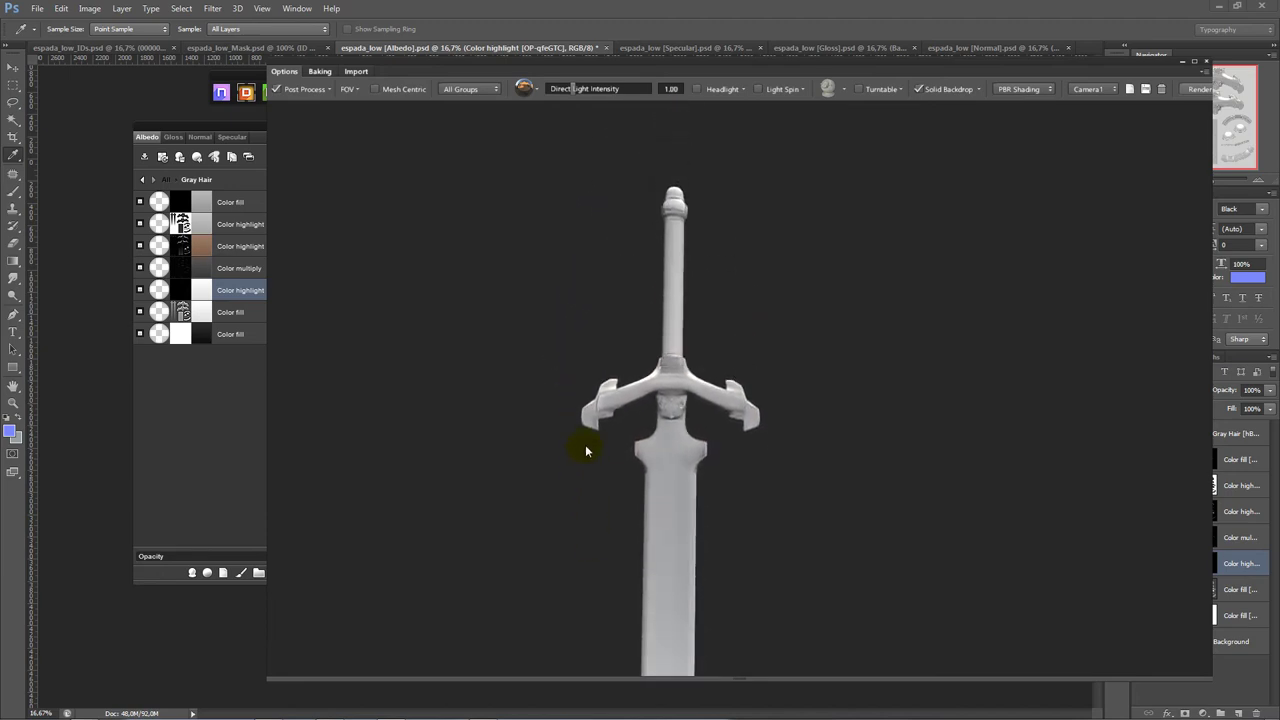
- Turn on headlight lighting, then move the 3DO preview left to reveal the Layers panel
click(697, 89)
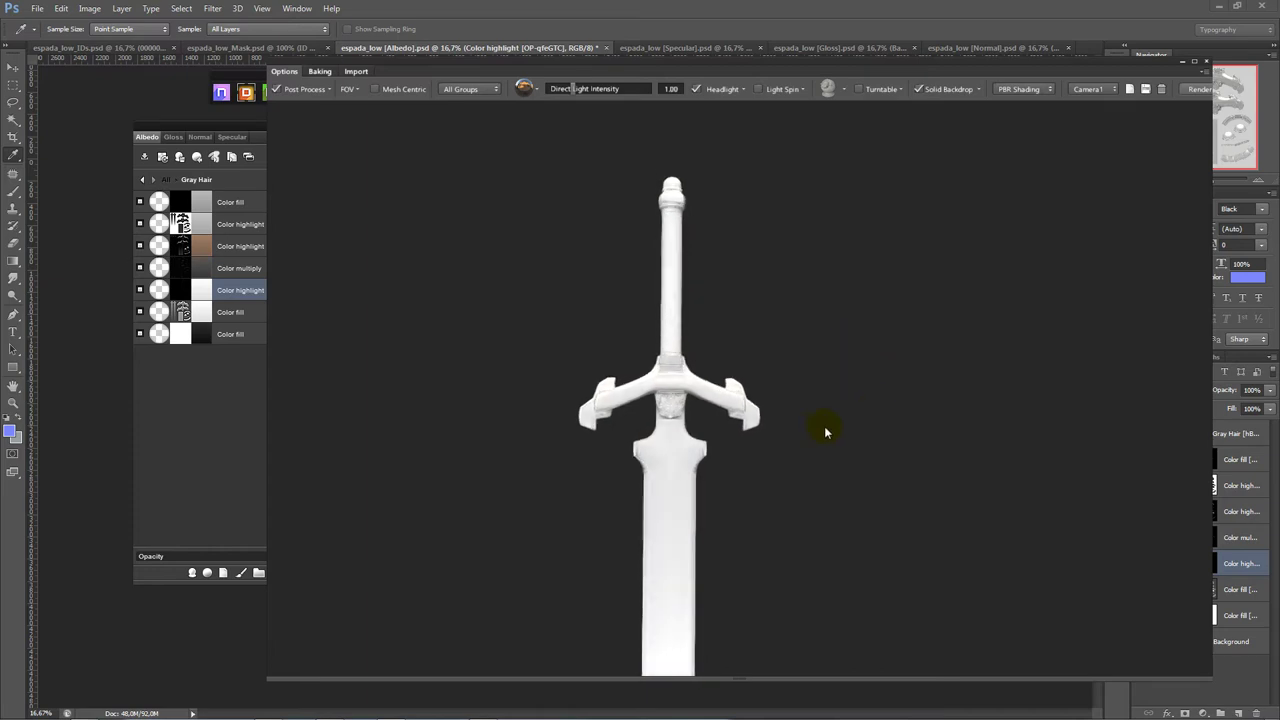
scroll(731, 393, up, 5)
mouse_move(731, 393)
mouse_down()
mouse_move(743, 349)
mouse_move(774, 354)
mouse_move(756, 347)
mouse_up()
scroll(756, 347, down, 5)
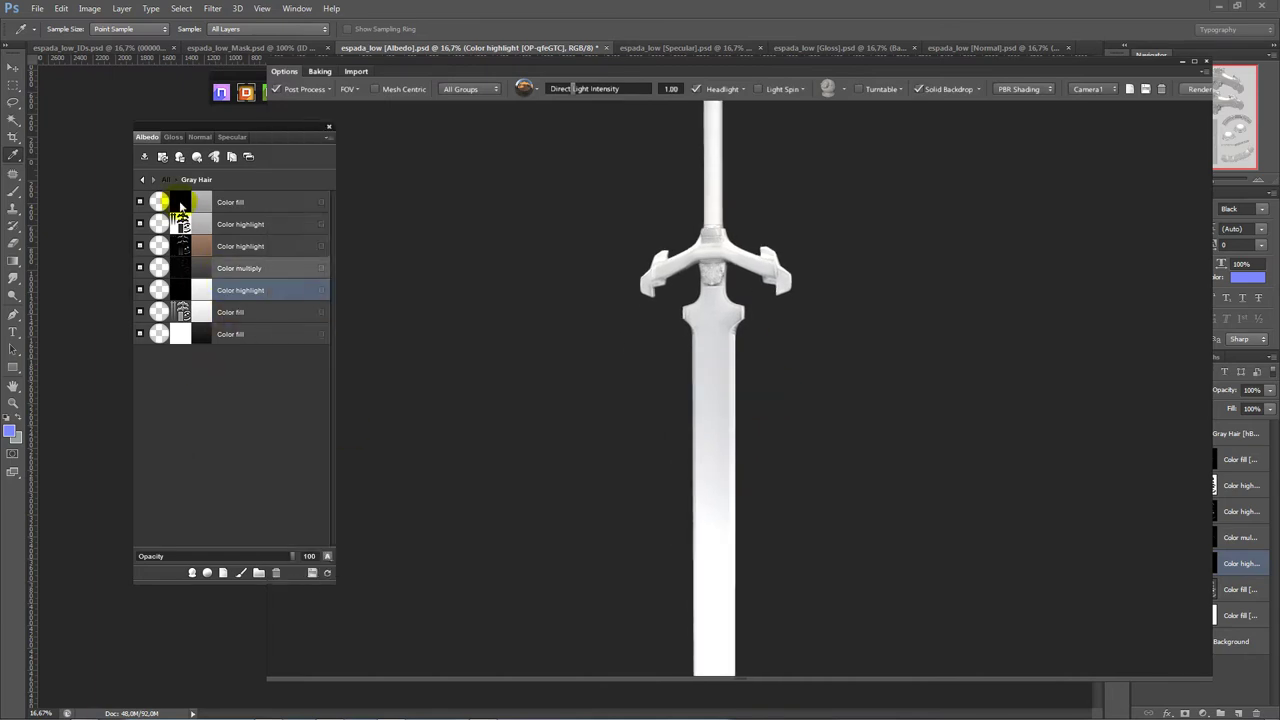
click(143, 181)
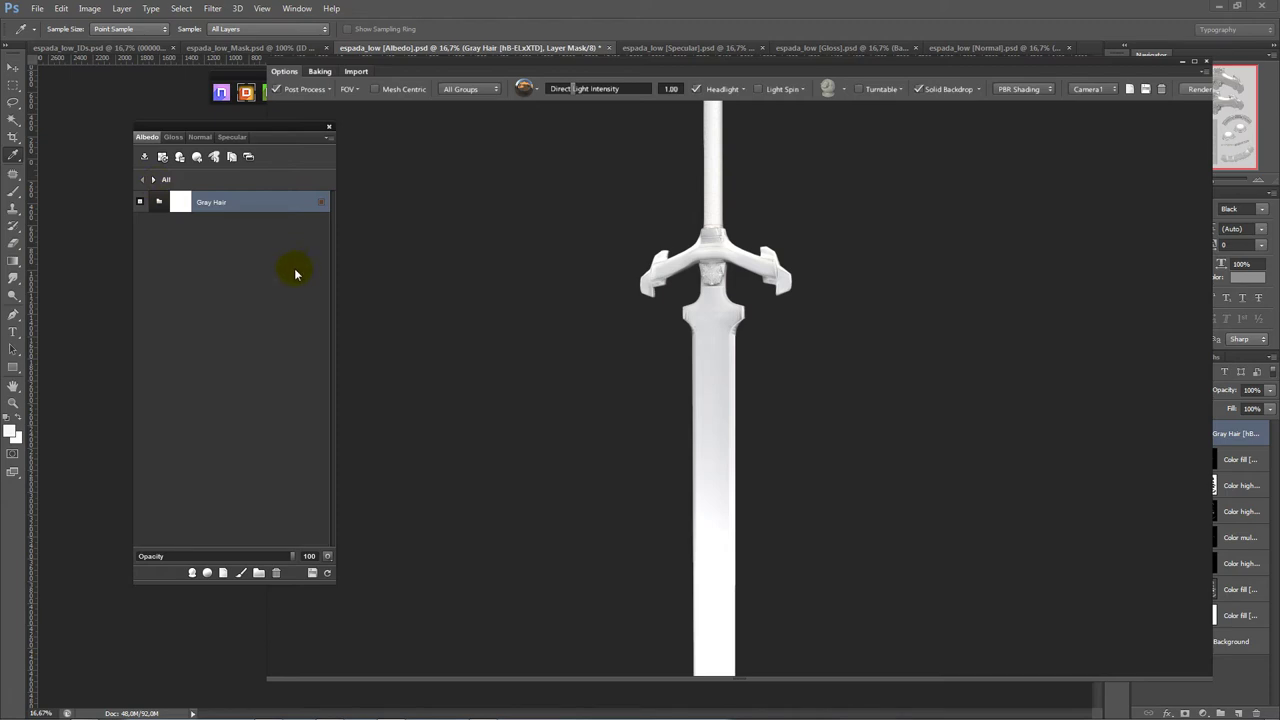
drag(466, 77, 371, 77)
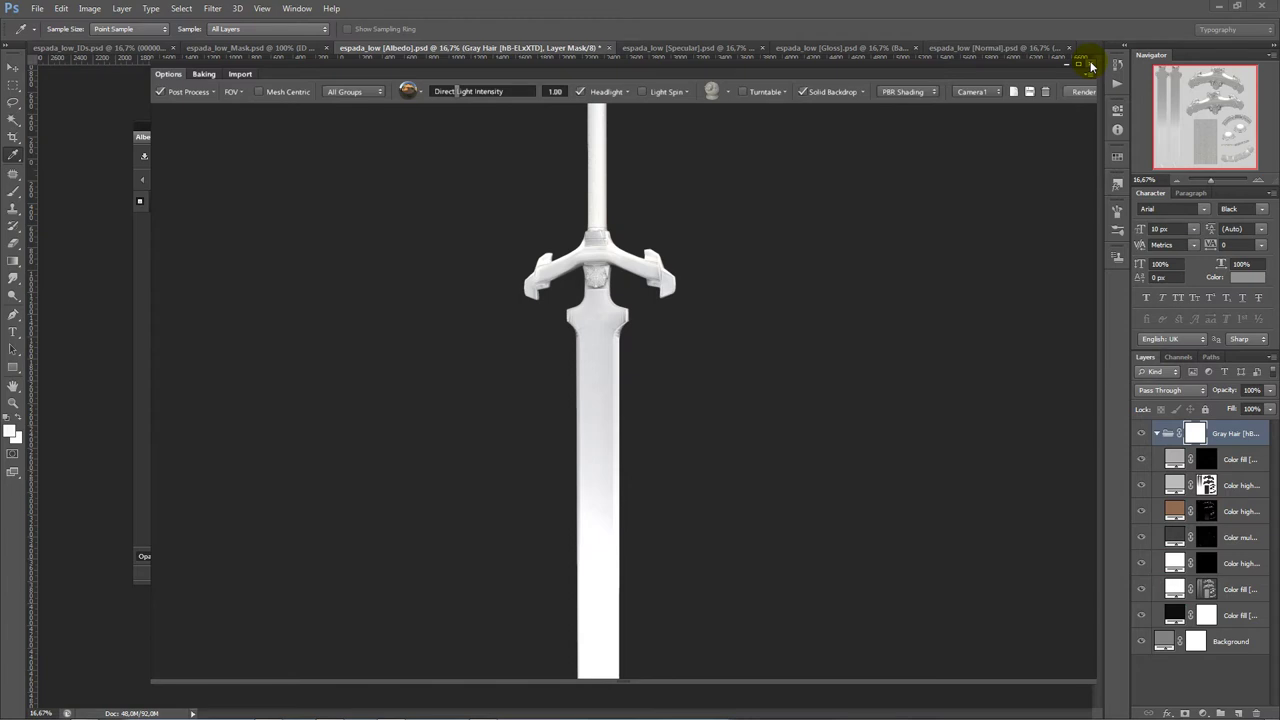
- Close the 3DO preview, collapse the Gray Hair group, and open the smart material browser
click(1091, 66)
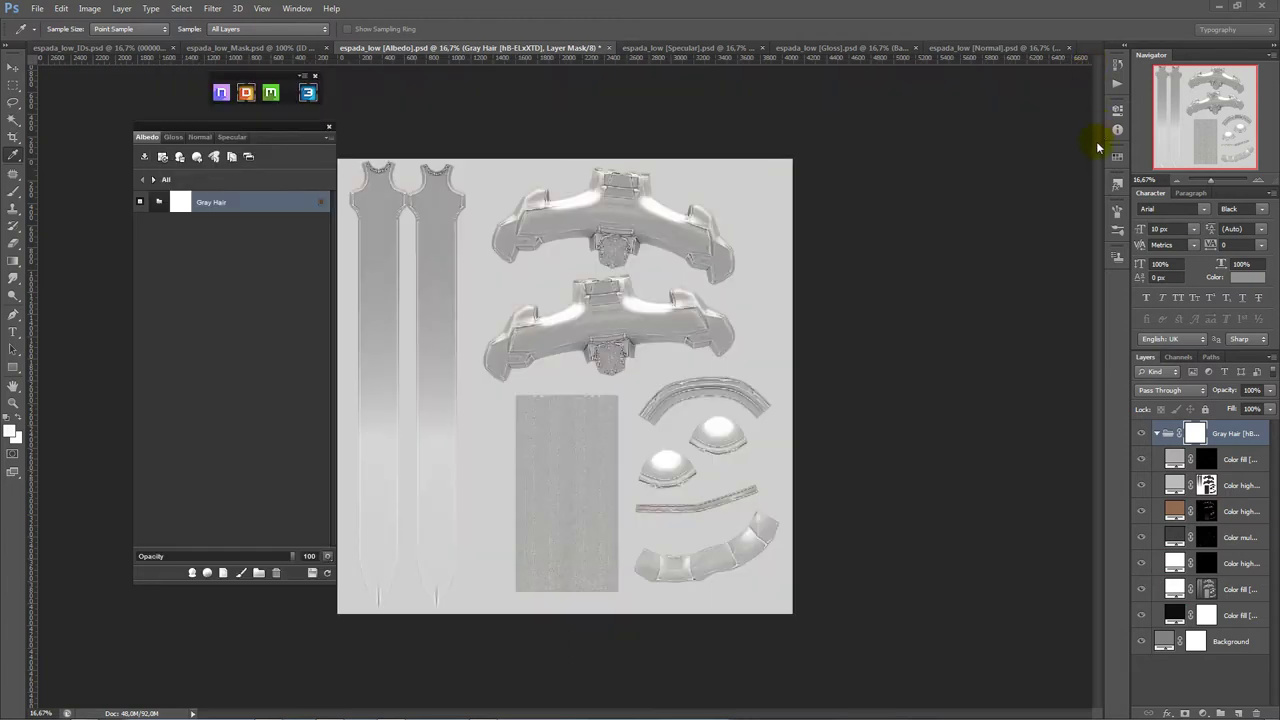
click(1157, 433)
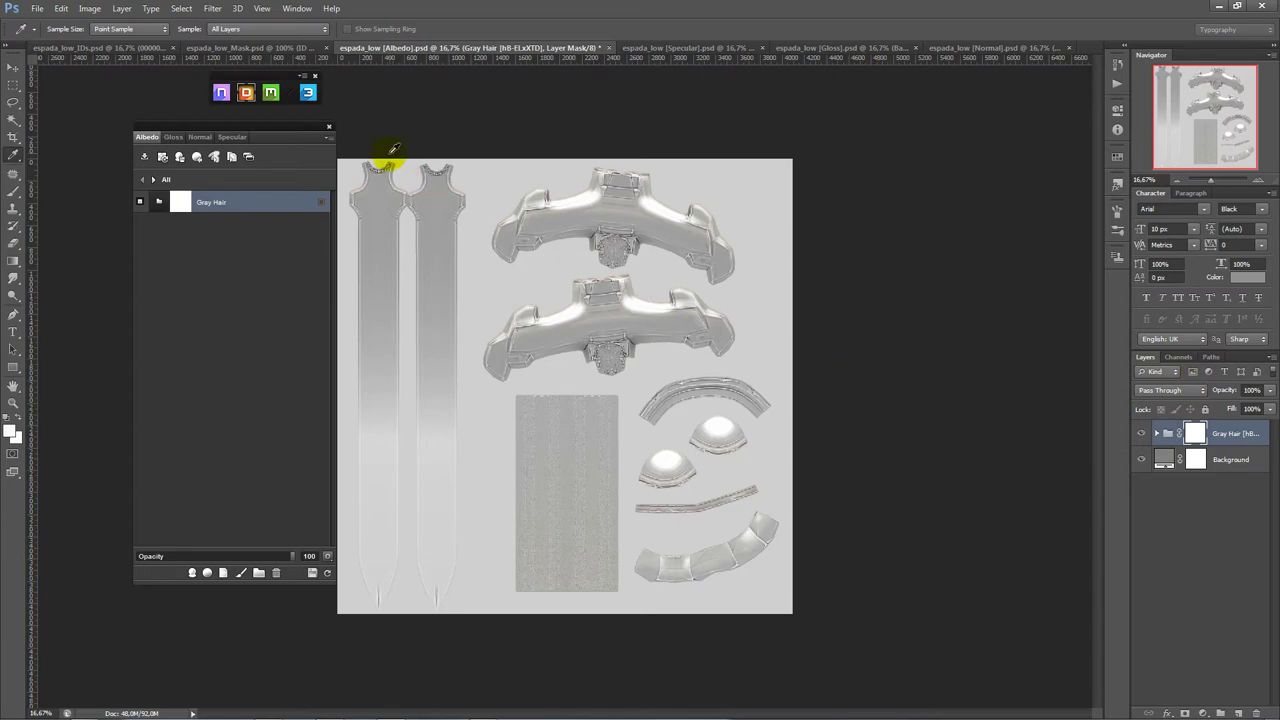
click(192, 574)
text(gold)
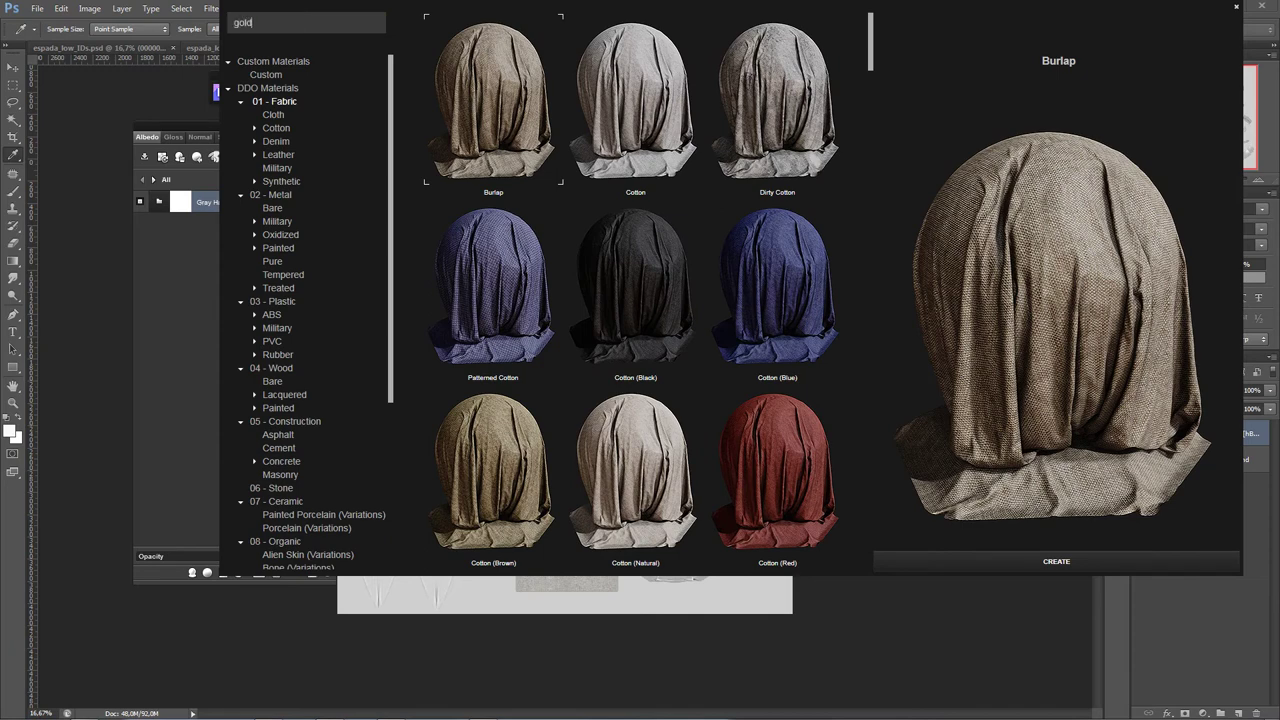
- Search for 'gold', create the Gold smart material, and refresh the 3DO preview
key(Return)
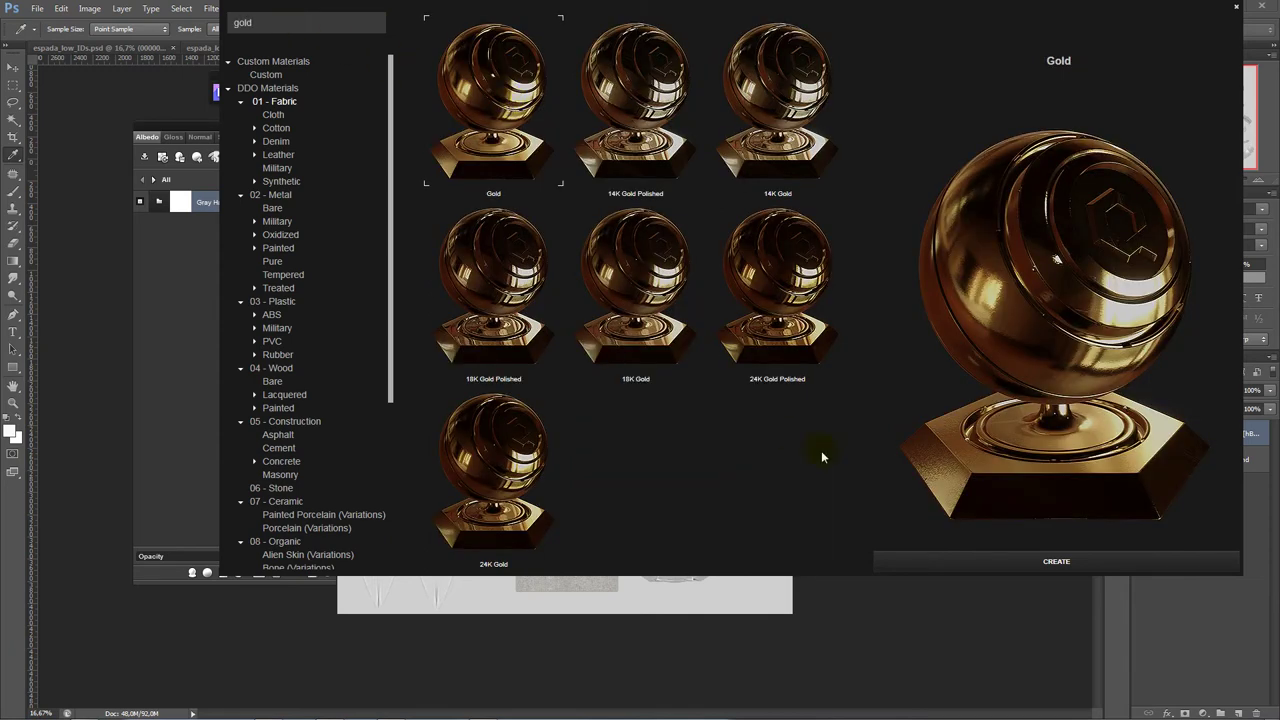
click(1023, 562)
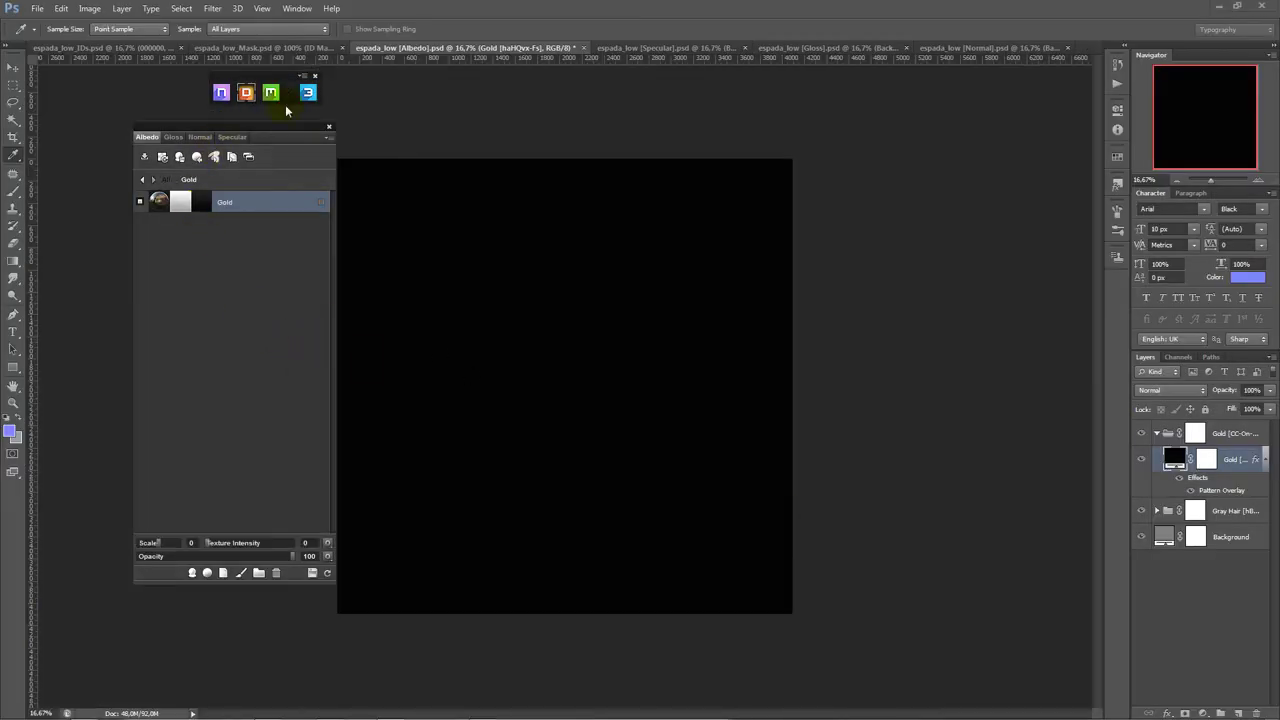
drag(267, 132, 238, 135)
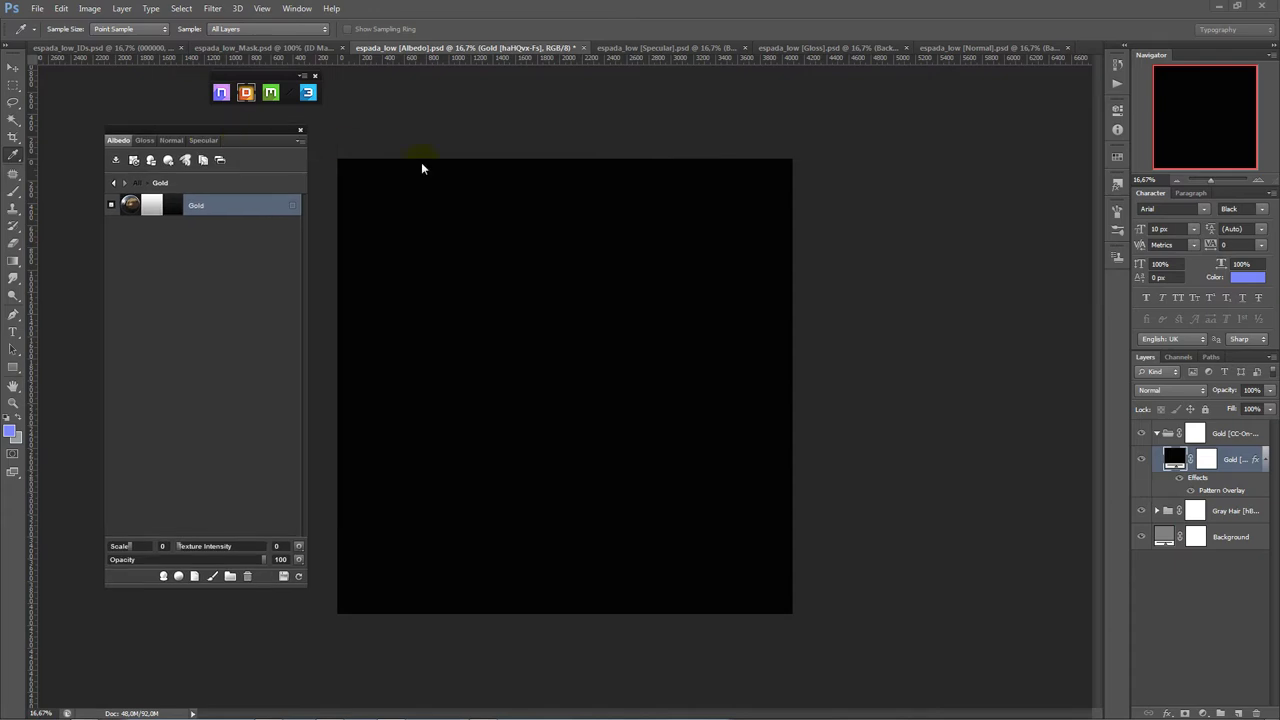
click(309, 95)
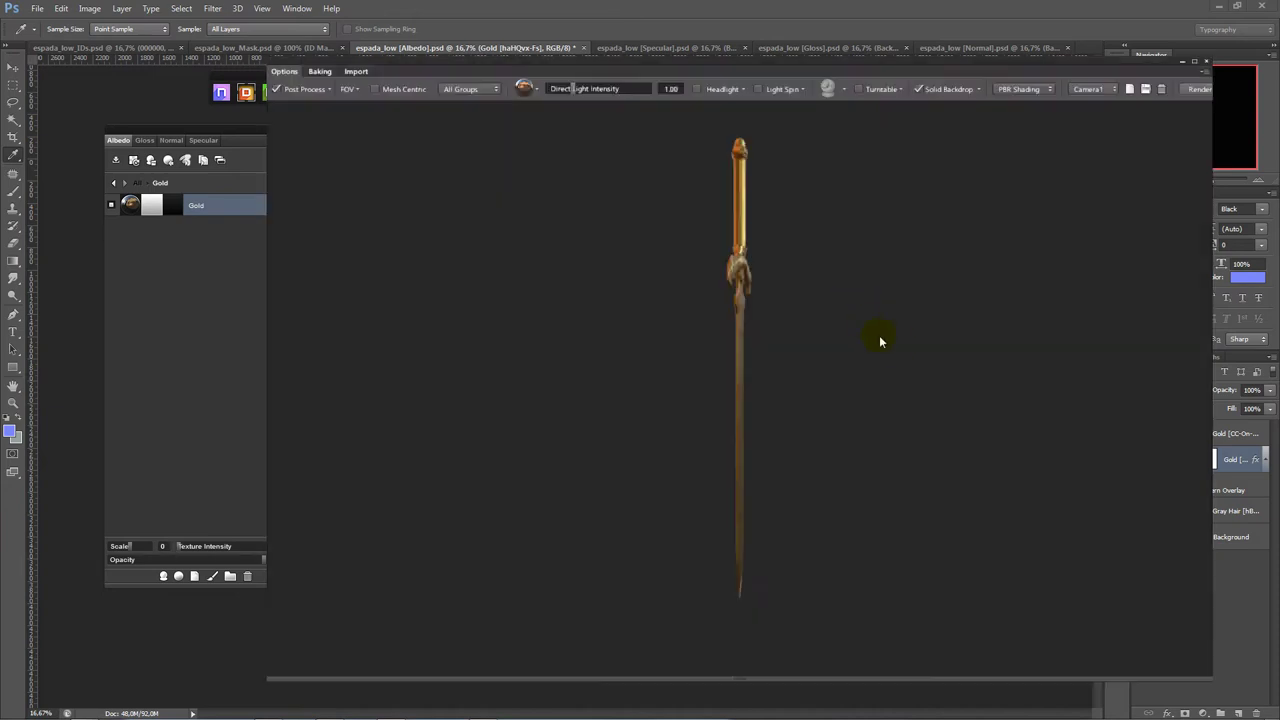
- Set the Gold material's Scale to -1 and inspect the gold guard and hilt up close
mouse_move(814, 300)
mouse_down()
mouse_move(806, 349)
mouse_move(829, 417)
mouse_move(780, 334)
mouse_move(846, 443)
mouse_move(820, 306)
mouse_move(846, 309)
mouse_move(810, 340)
mouse_up()
scroll(790, 340, up, 5)
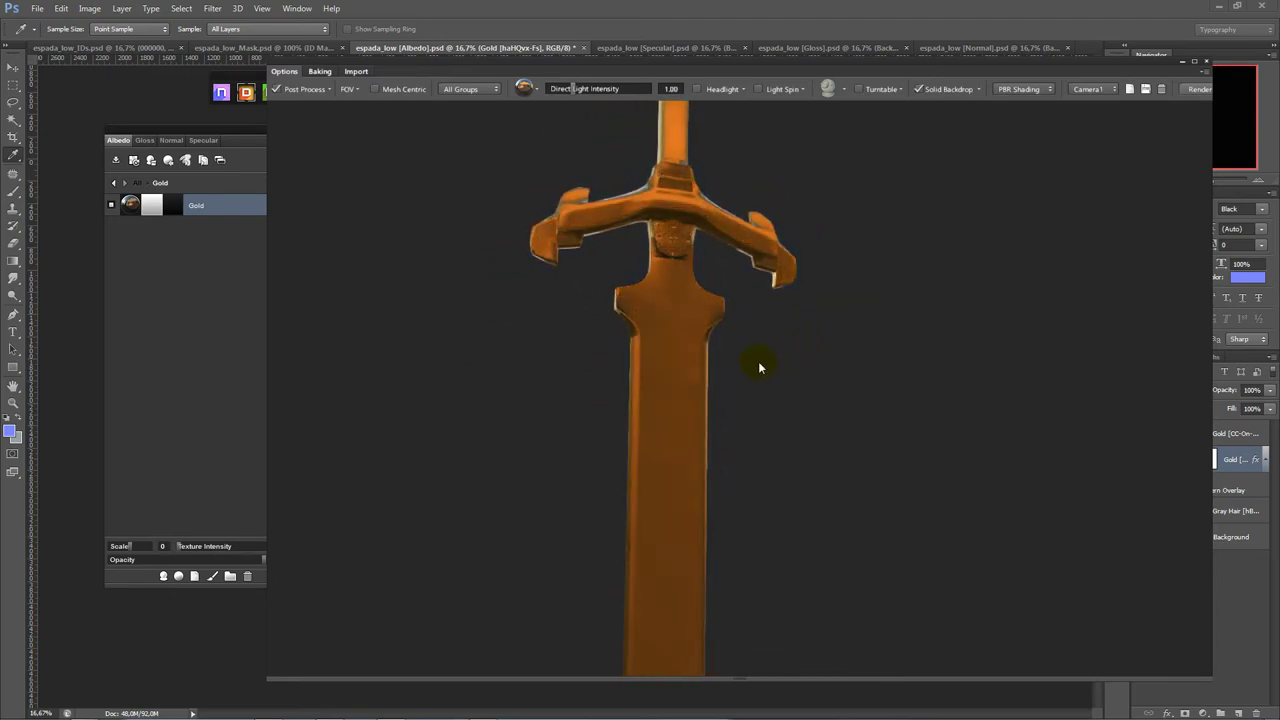
scroll(710, 370, up, 3)
mouse_move(724, 397)
mouse_down()
mouse_move(806, 420)
mouse_move(814, 380)
mouse_move(809, 437)
mouse_up()
scroll(795, 460, up, 3)
scroll(785, 482, up, 3)
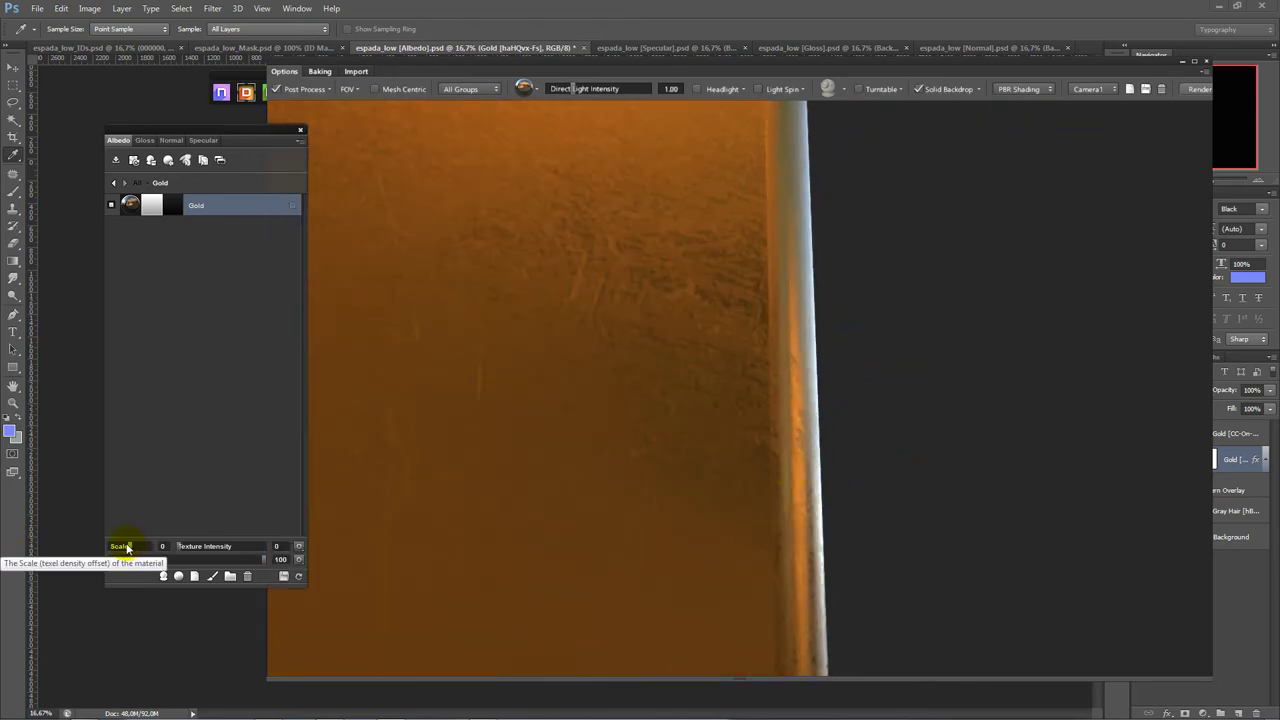
drag(134, 548, 124, 548)
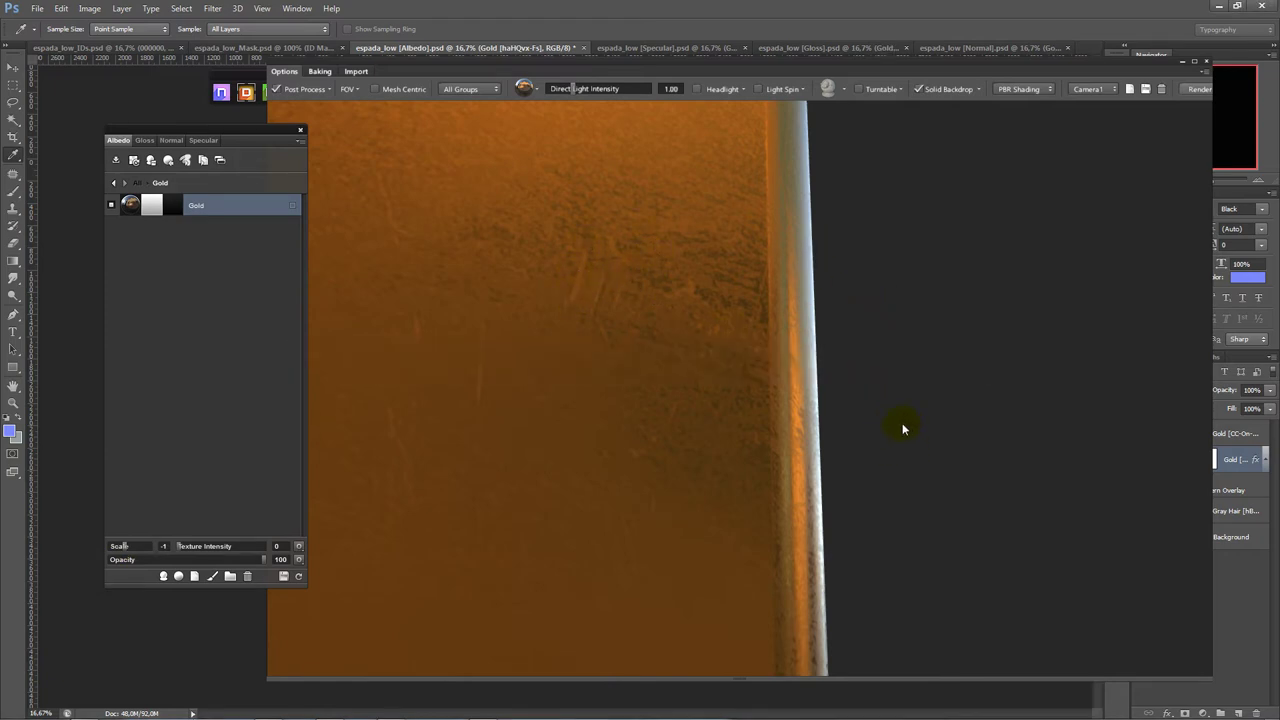
drag(894, 383, 943, 432)
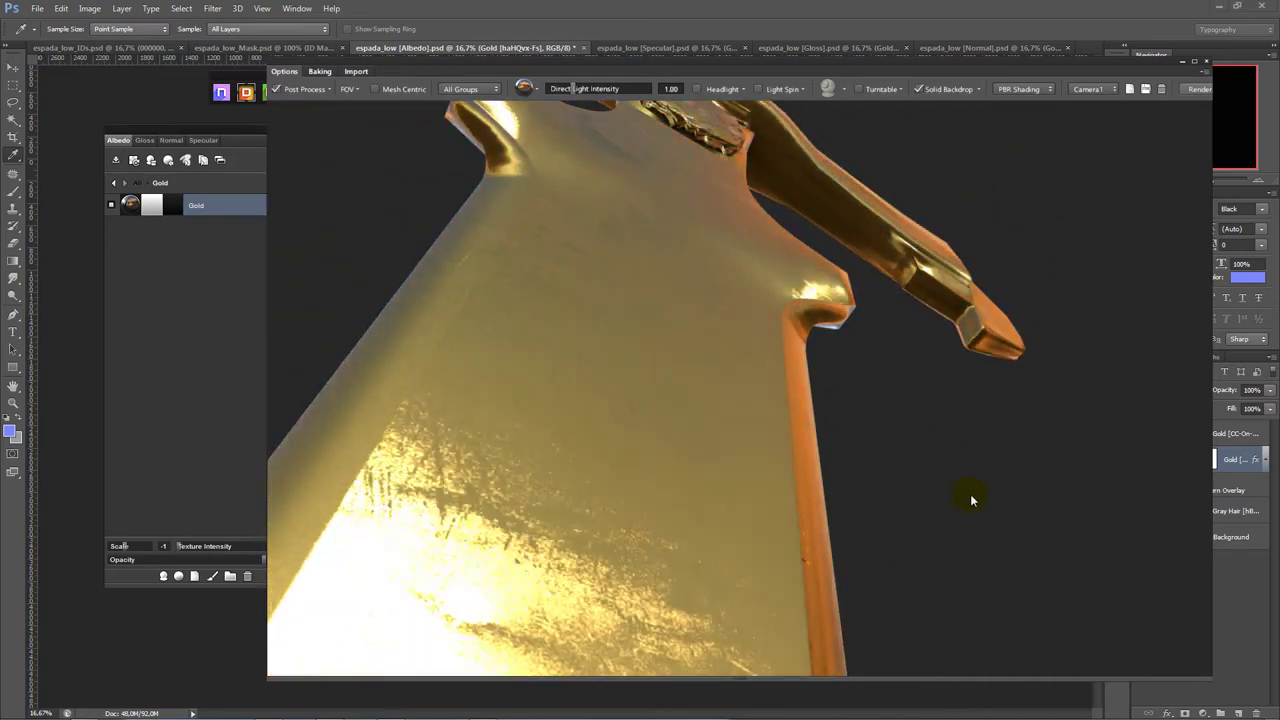
mouse_move(980, 503)
mouse_down()
mouse_move(980, 343)
mouse_move(943, 432)
mouse_move(905, 455)
mouse_up()
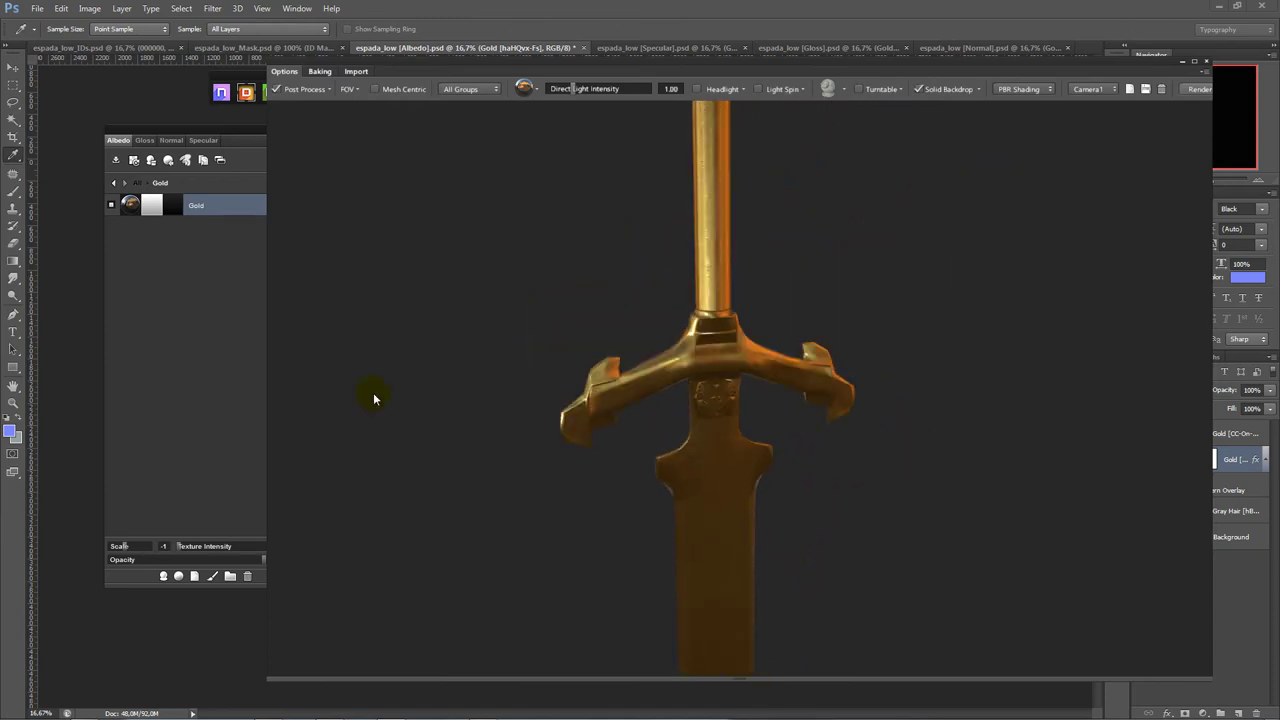
click(163, 296)
- Search smart materials for 'leather' and create Leather Armor (Black) from the All list
click(115, 183)
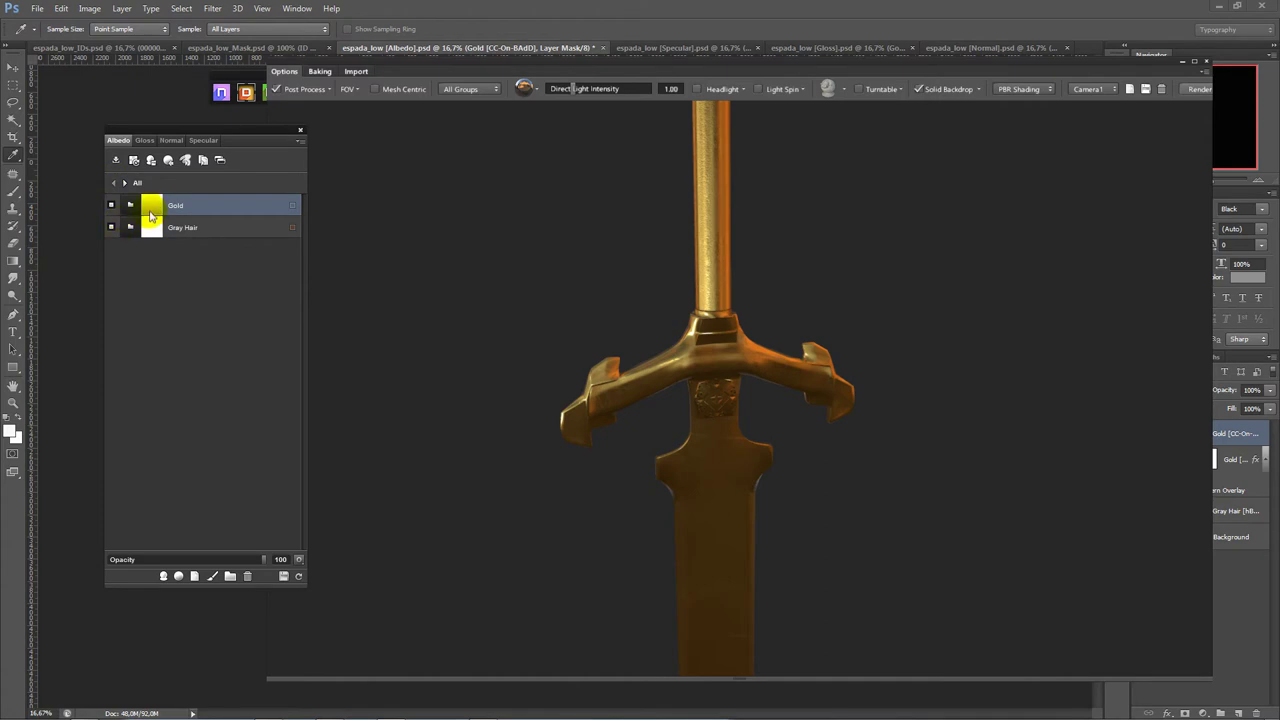
click(164, 577)
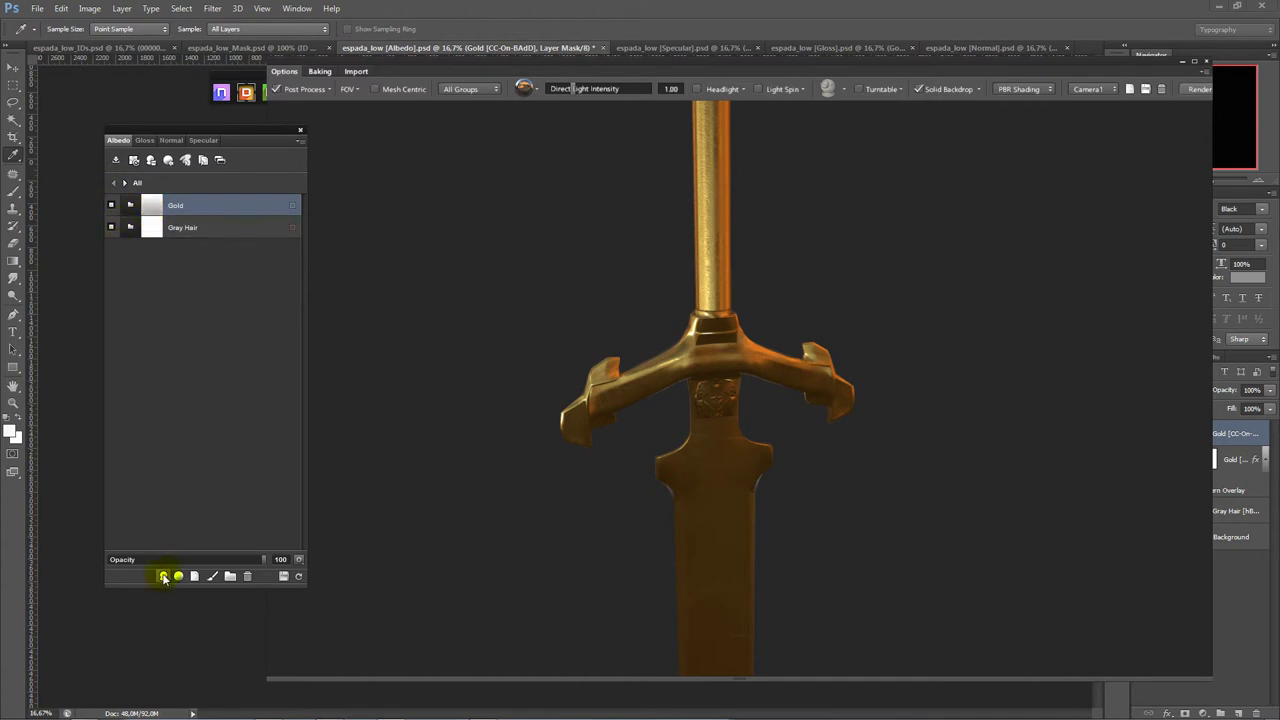
click(164, 577)
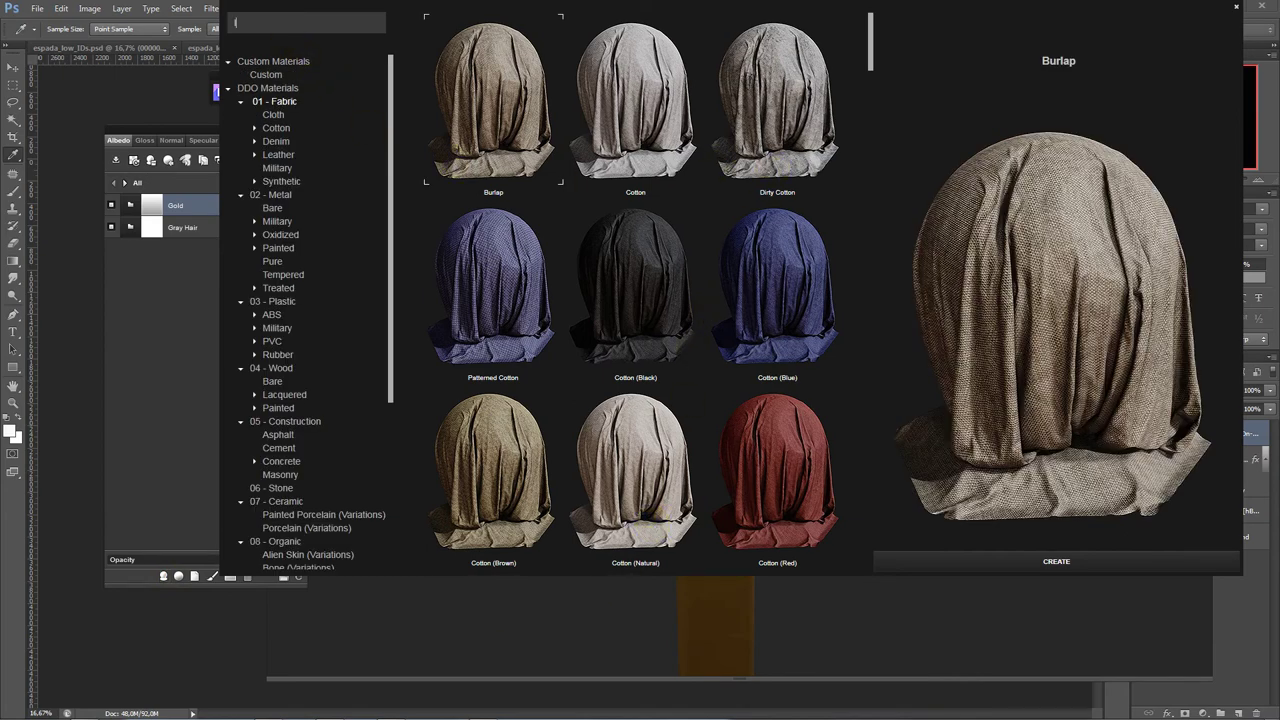
text(leather)
key(Return)
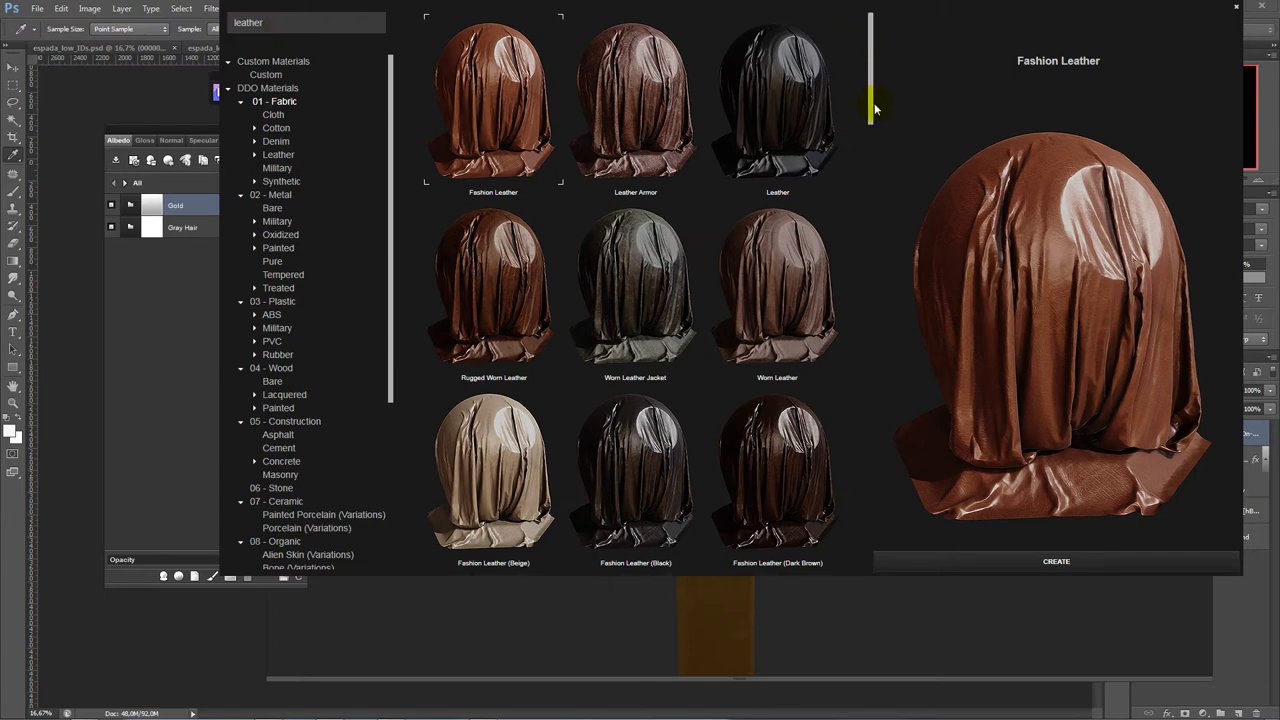
drag(874, 107, 874, 115)
click(772, 70)
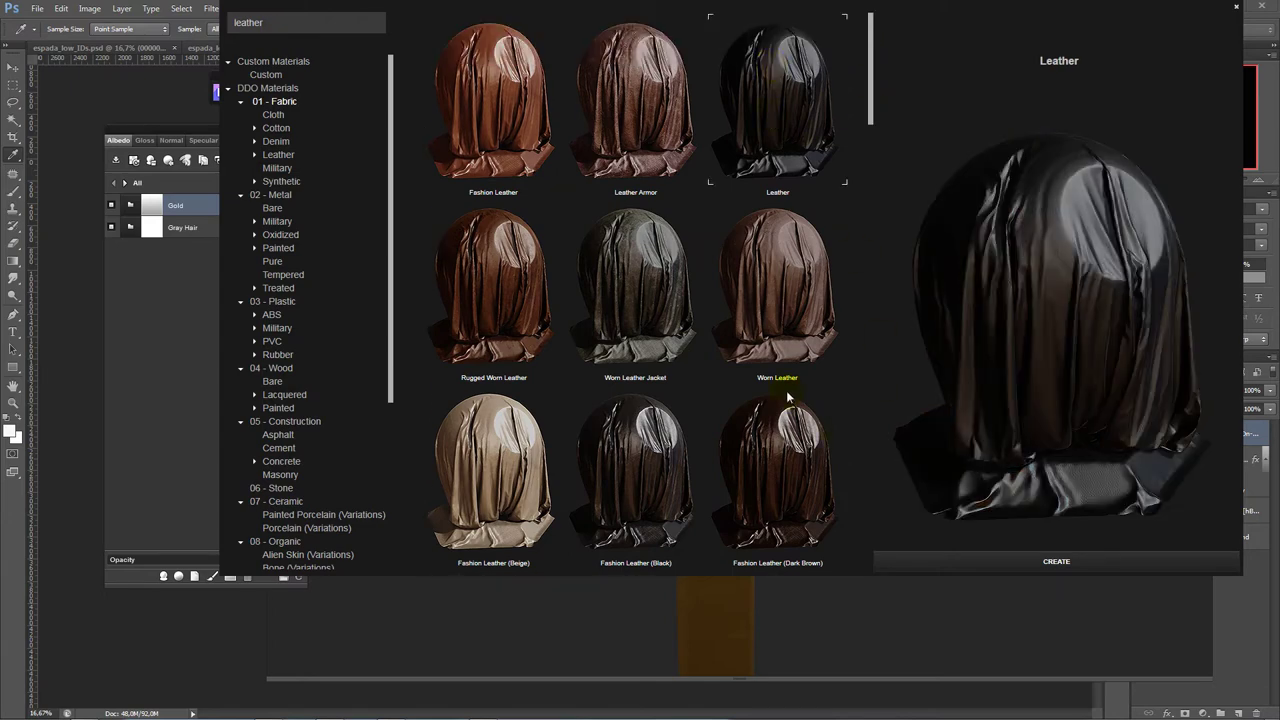
mouse_move(869, 120)
mouse_down()
mouse_move(878, 298)
mouse_move(876, 275)
mouse_up()
click(782, 222)
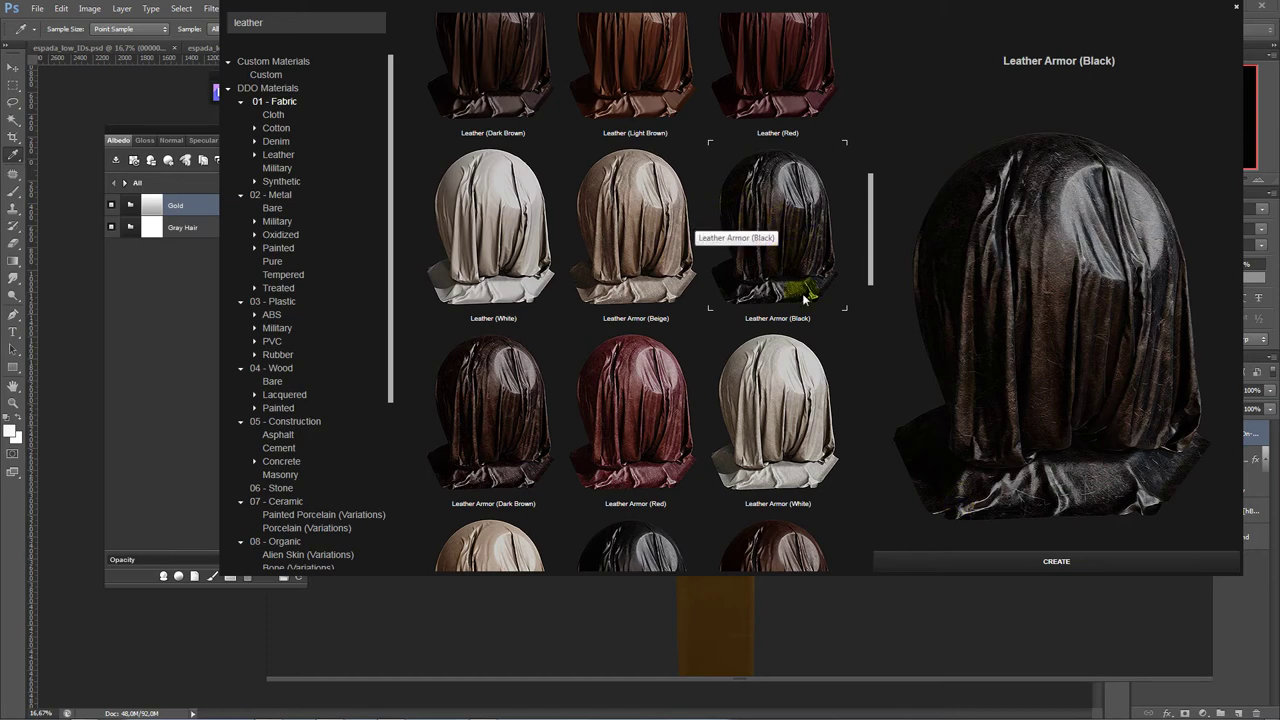
click(1058, 565)
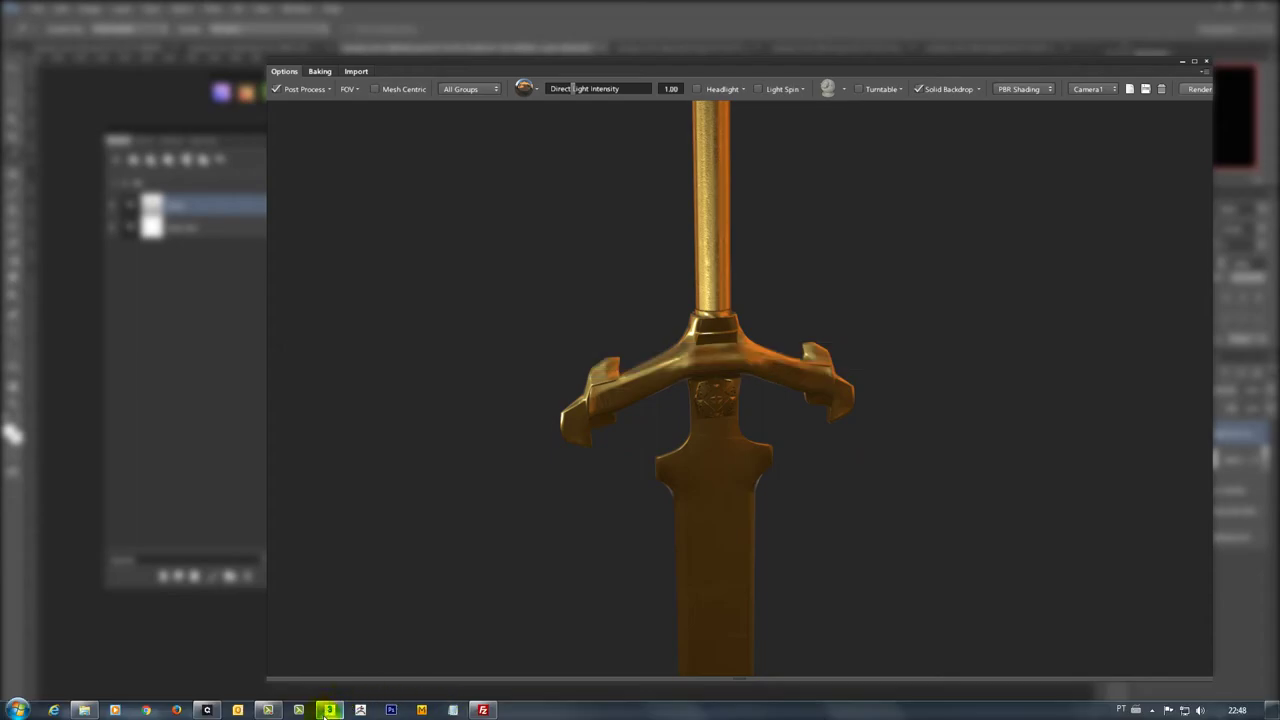
- Frame the 3ds Max perspective view close on the sword's pommel and grip
click(331, 710)
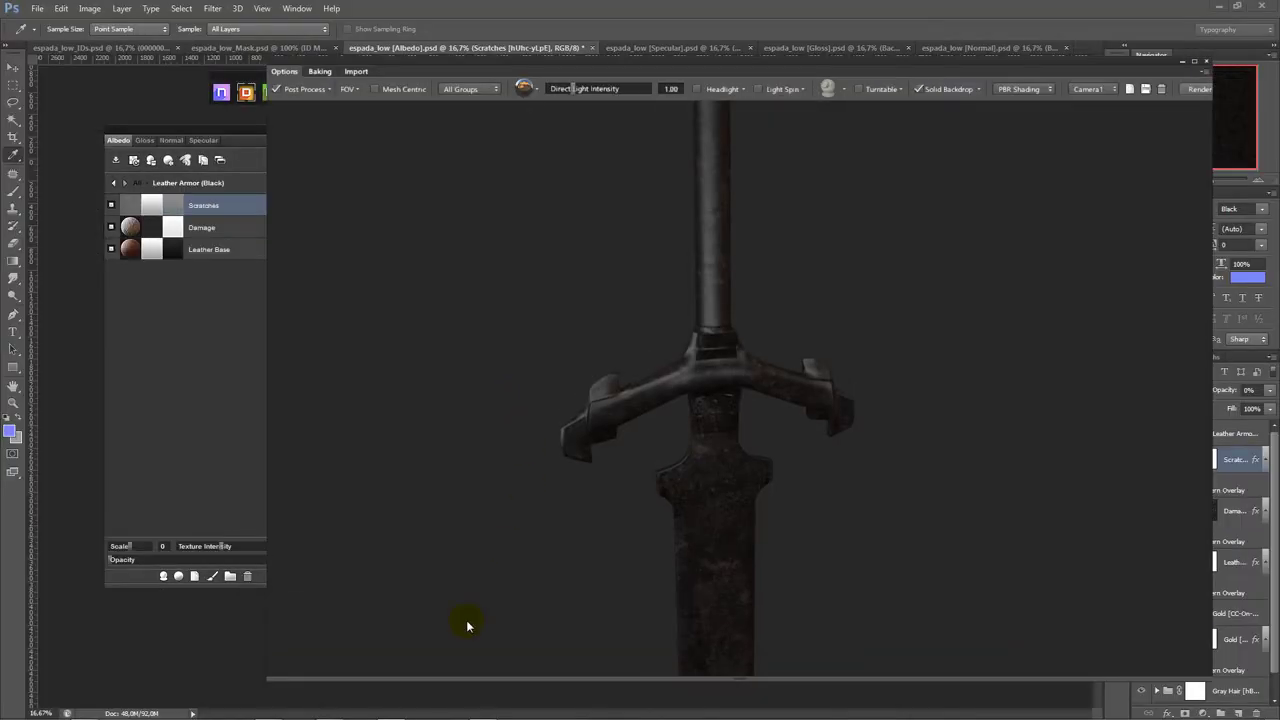
click(329, 710)
alt+middle_drag(583, 380, 623, 420)
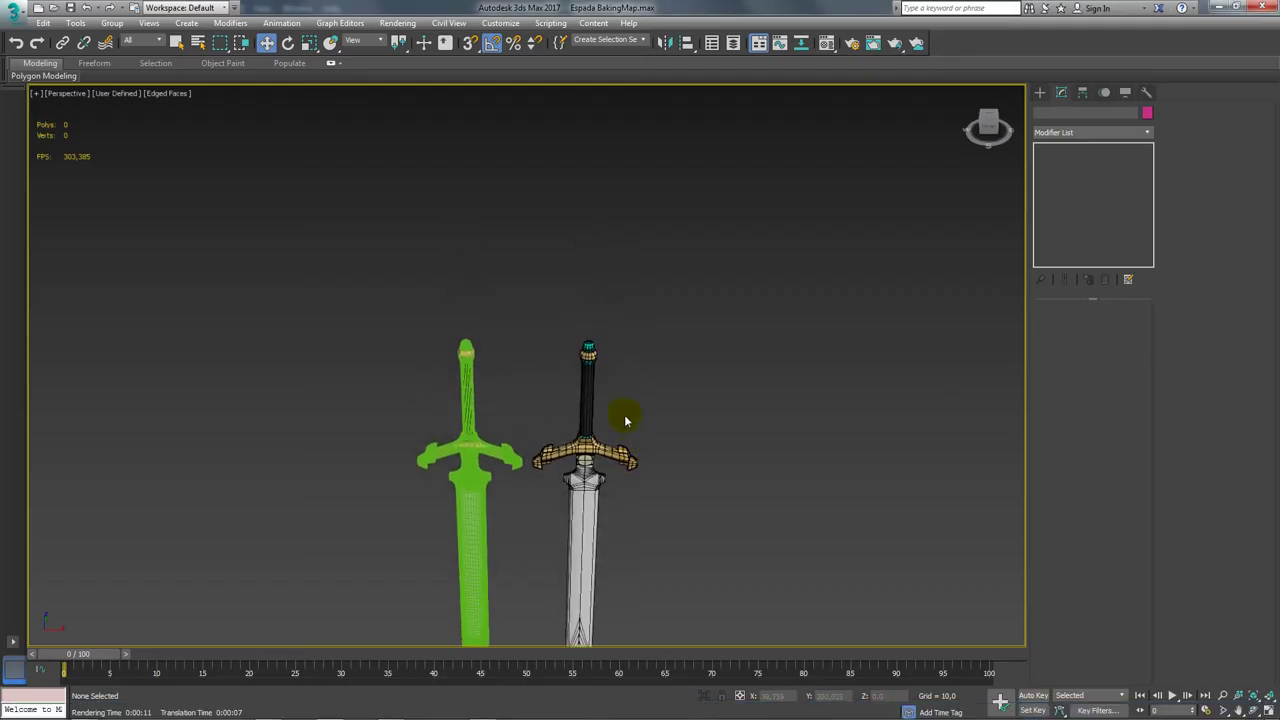
scroll(623, 420, up, 5)
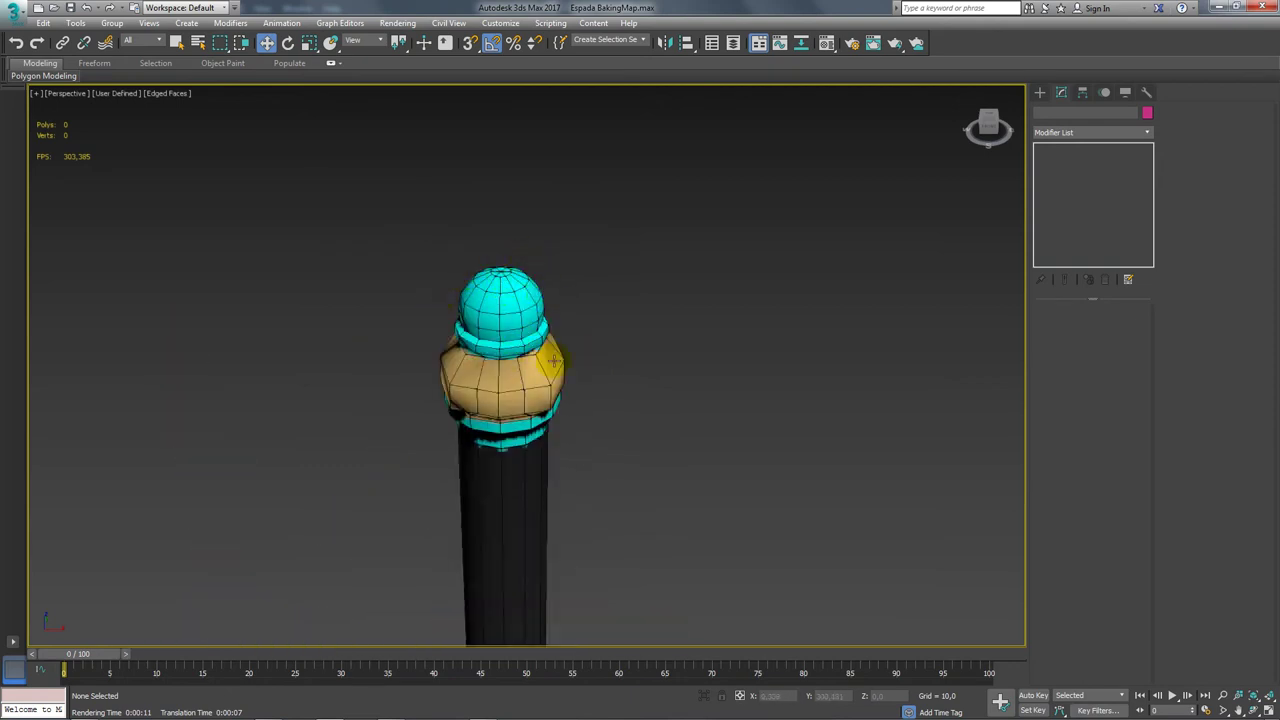
middle_drag(449, 329, 508, 329)
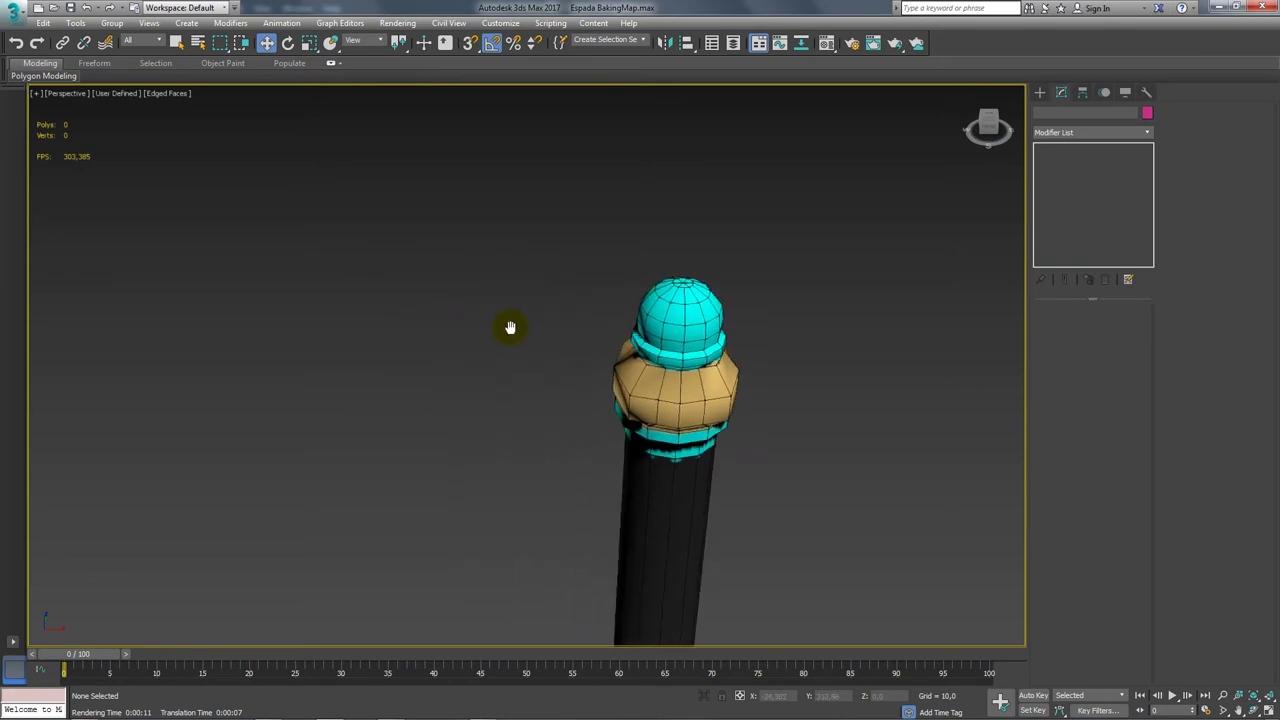
scroll(428, 332, down, 4)
scroll(308, 300, up, 4)
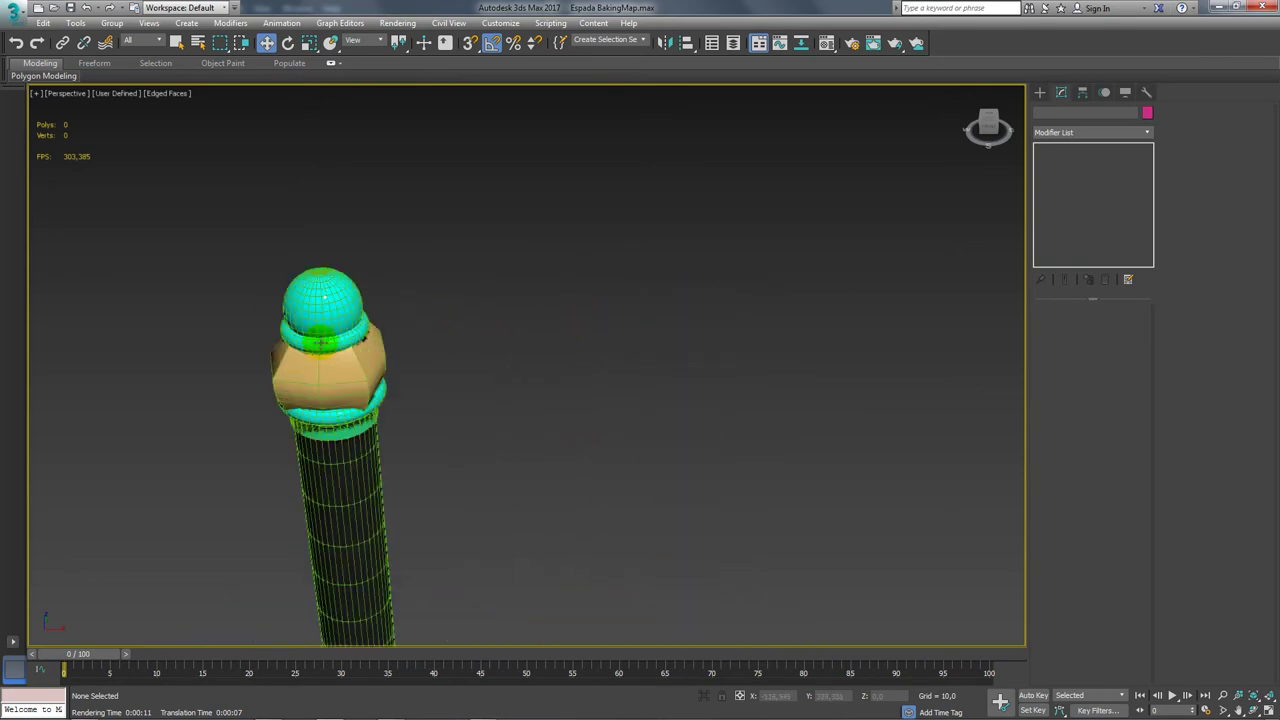
mouse_move(388, 710)
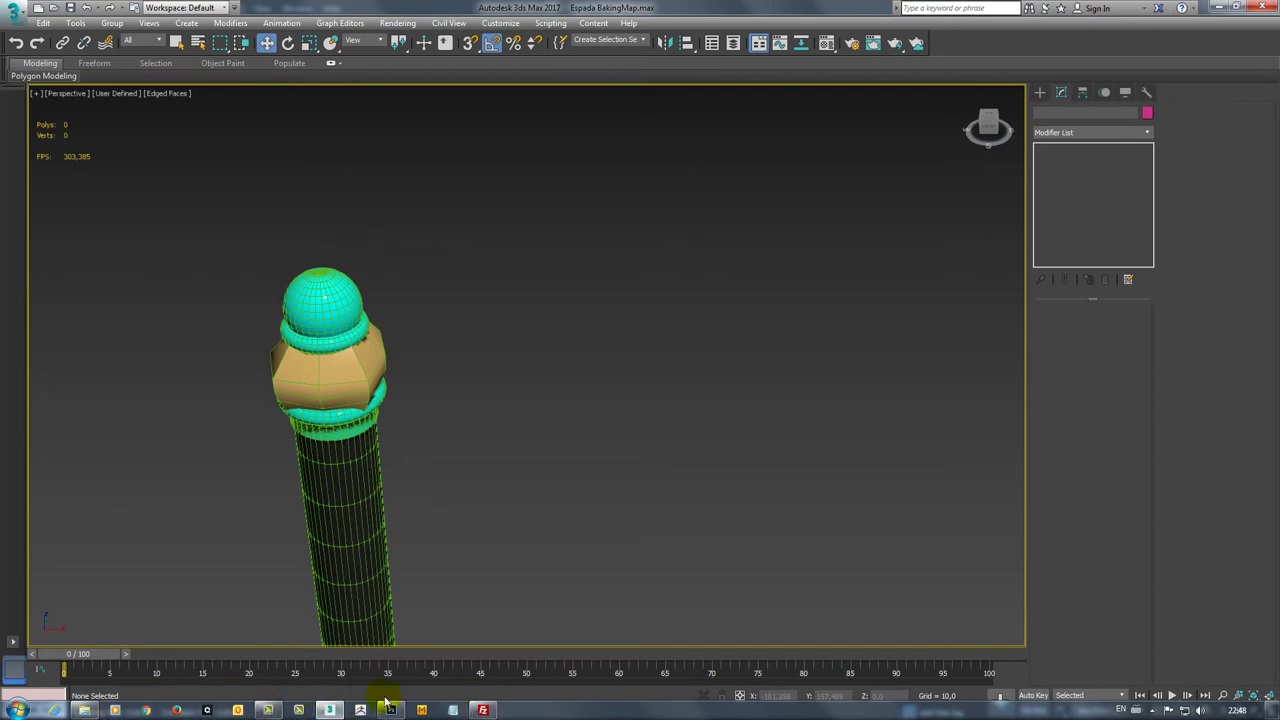
click(390, 710)
- Set the leather Scratches layer Scale to -1, then reopen the smart material browser from All
mouse_move(626, 300)
mouse_down()
mouse_move(721, 372)
mouse_move(700, 386)
mouse_move(786, 460)
mouse_move(766, 323)
mouse_move(820, 551)
mouse_move(817, 623)
mouse_move(731, 357)
mouse_move(834, 506)
mouse_move(827, 412)
mouse_move(837, 420)
mouse_move(677, 209)
mouse_move(660, 312)
mouse_move(481, 252)
mouse_up()
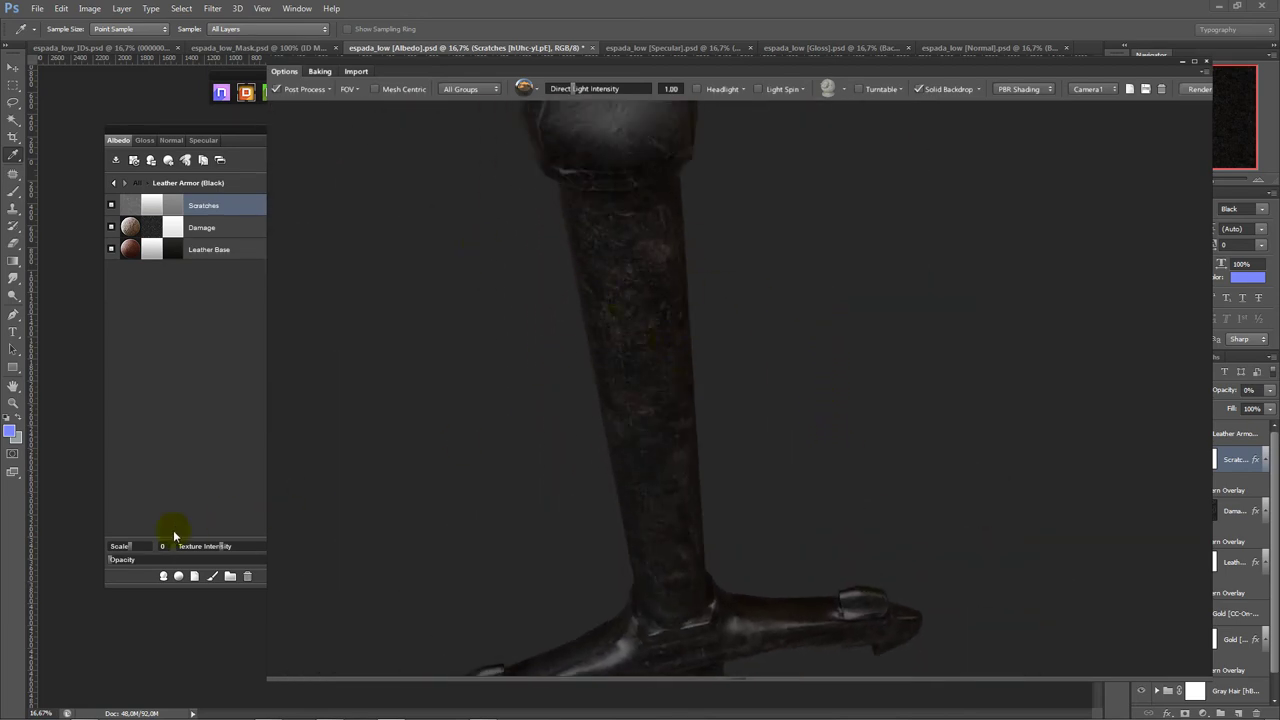
drag(128, 546, 126, 552)
mouse_move(782, 465)
mouse_down()
mouse_move(751, 350)
mouse_move(765, 482)
mouse_move(747, 390)
mouse_move(786, 424)
mouse_up()
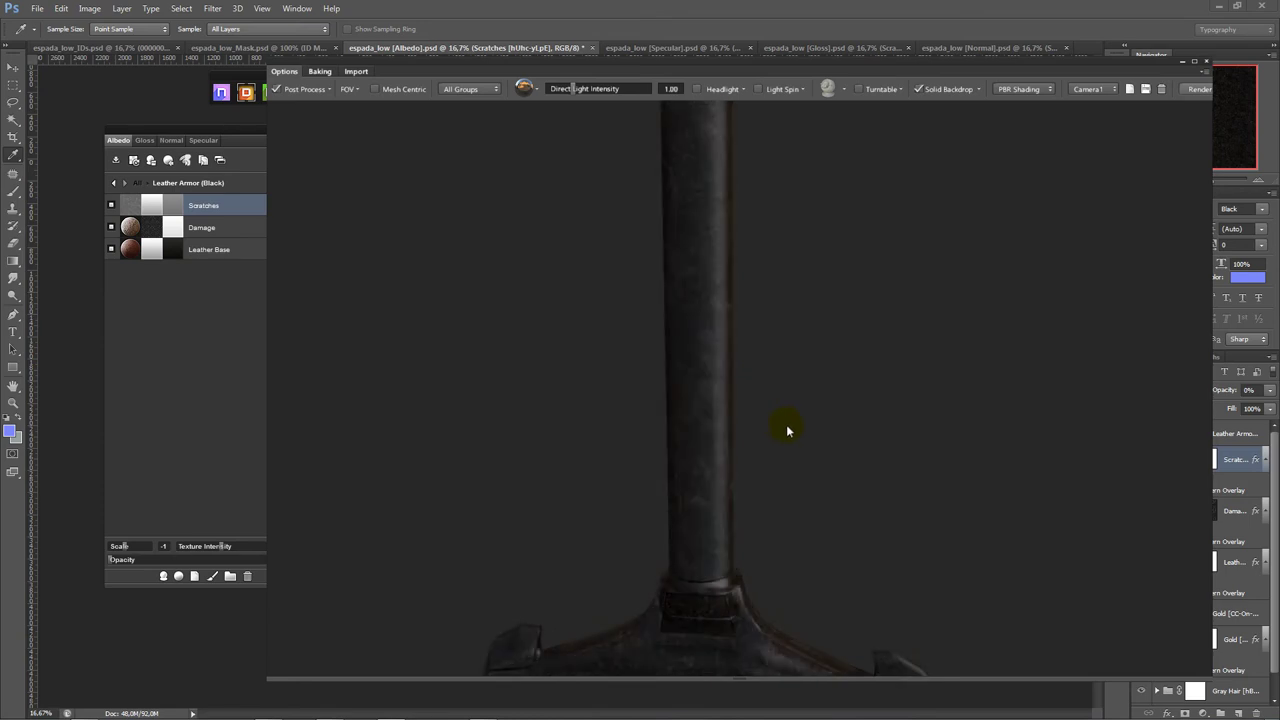
click(116, 185)
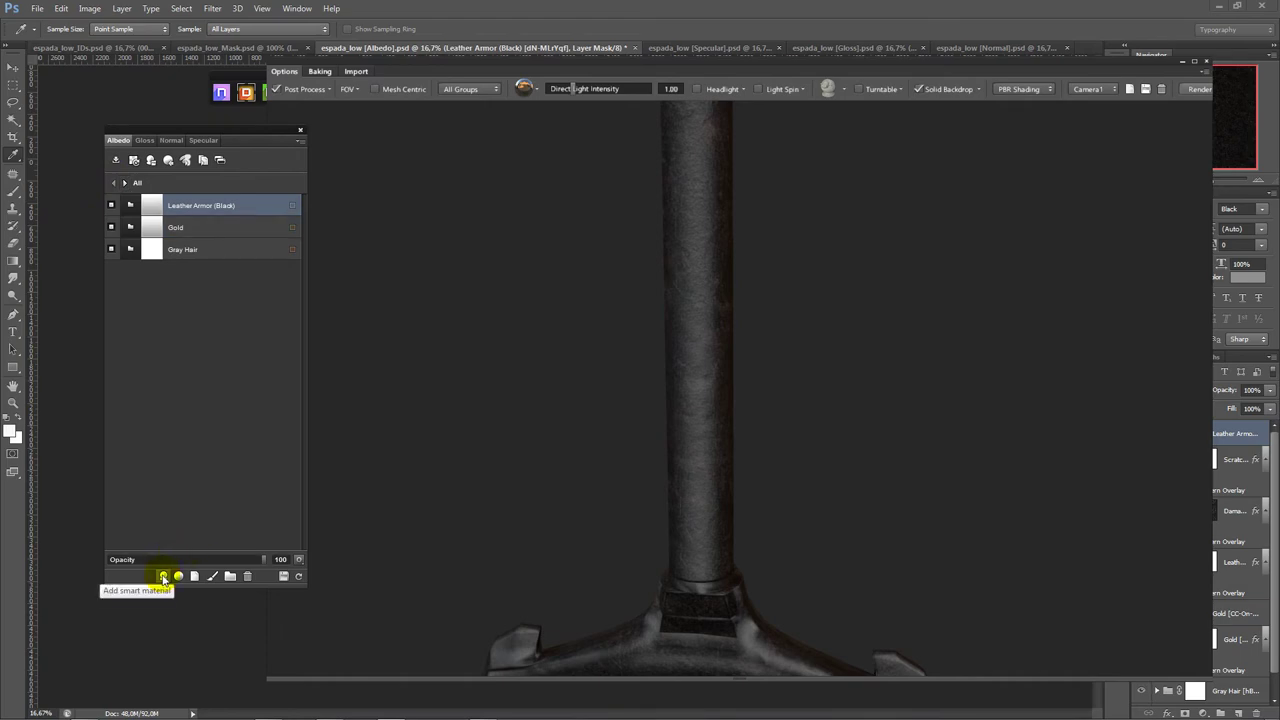
click(163, 578)
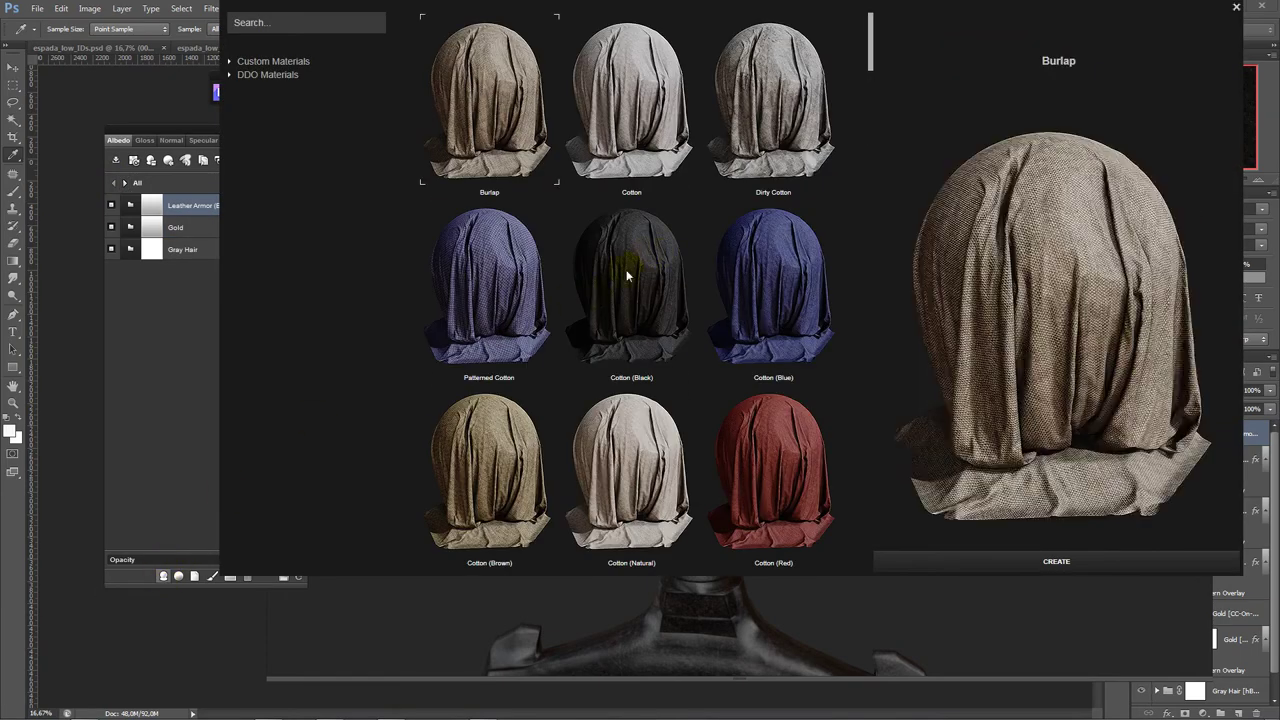
- Search 'glass' and create the Bottle smart material on the Albedo
drag(874, 42, 874, 140)
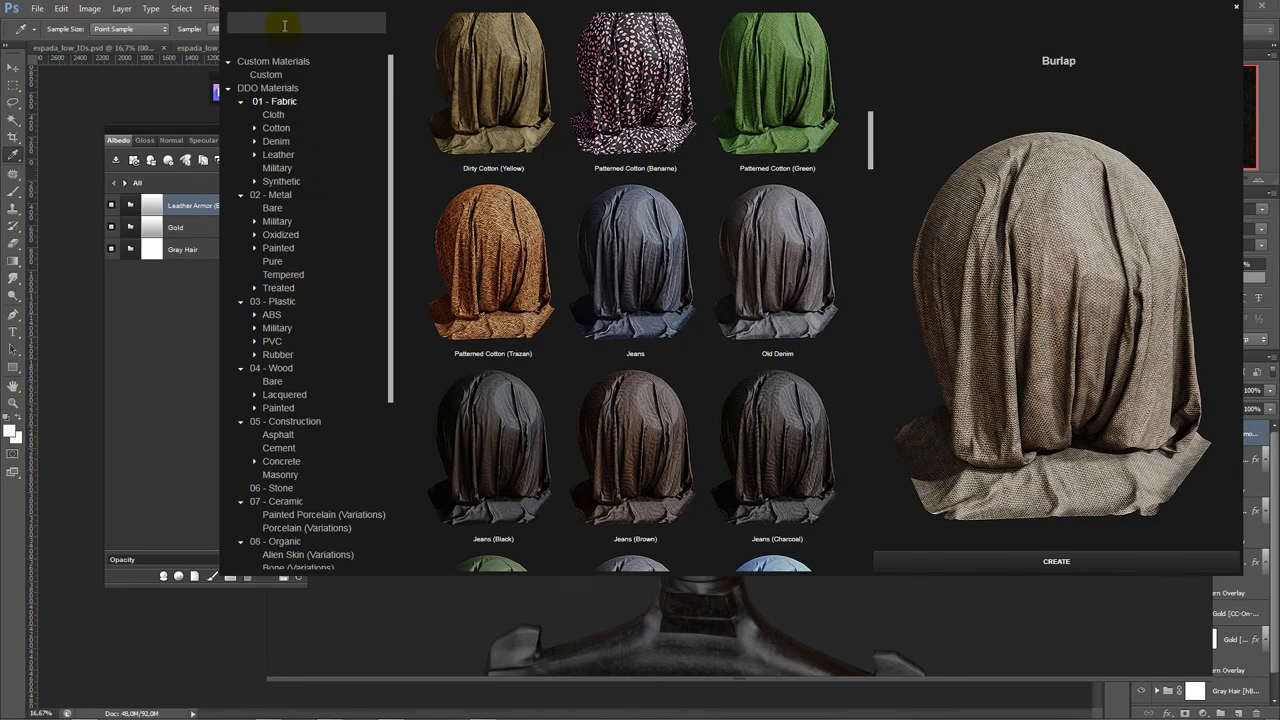
text(glass)
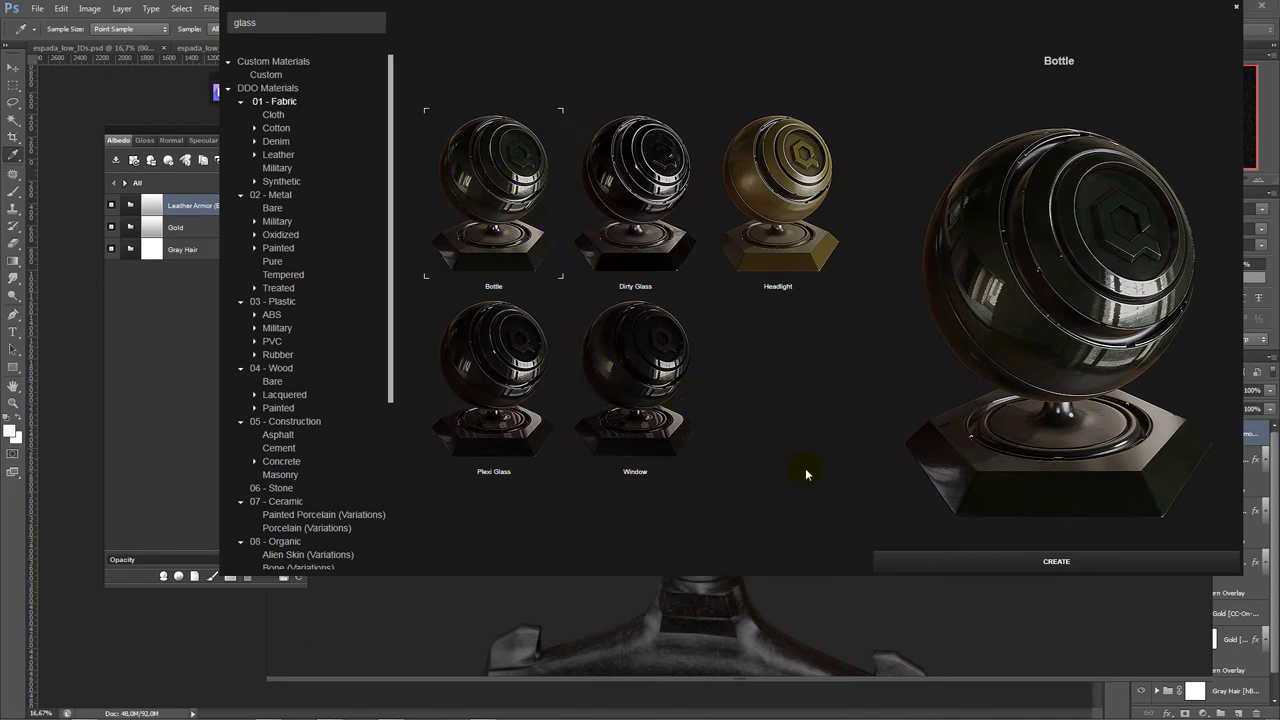
click(1008, 562)
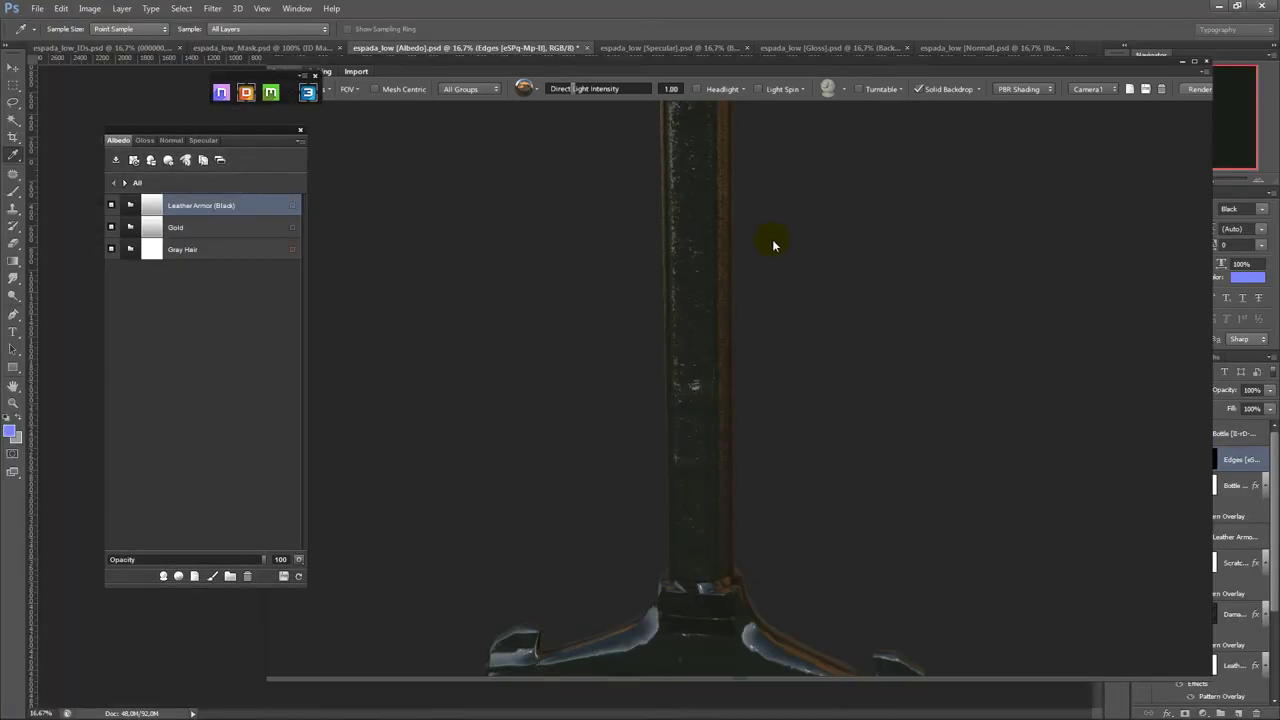
- Change the Bottle layer colour to cyan #21cbef, update the model, and close the 3D viewer
mouse_move(772, 279)
mouse_down()
mouse_move(766, 563)
mouse_move(780, 277)
mouse_move(840, 503)
mouse_move(802, 426)
mouse_move(816, 343)
mouse_move(773, 416)
mouse_move(798, 427)
mouse_move(799, 348)
mouse_move(737, 280)
mouse_move(734, 343)
mouse_move(711, 257)
mouse_move(742, 422)
mouse_move(723, 297)
mouse_move(760, 366)
mouse_move(262, 337)
mouse_up()
click(133, 344)
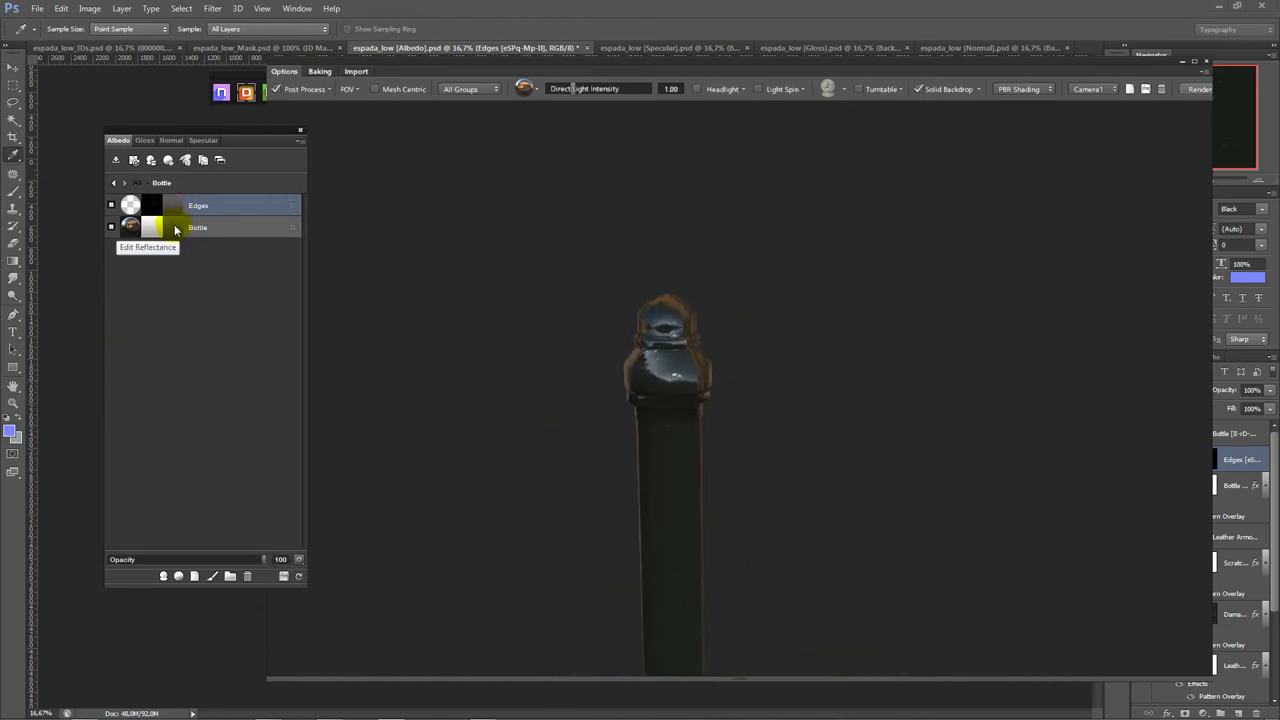
double_click(175, 228)
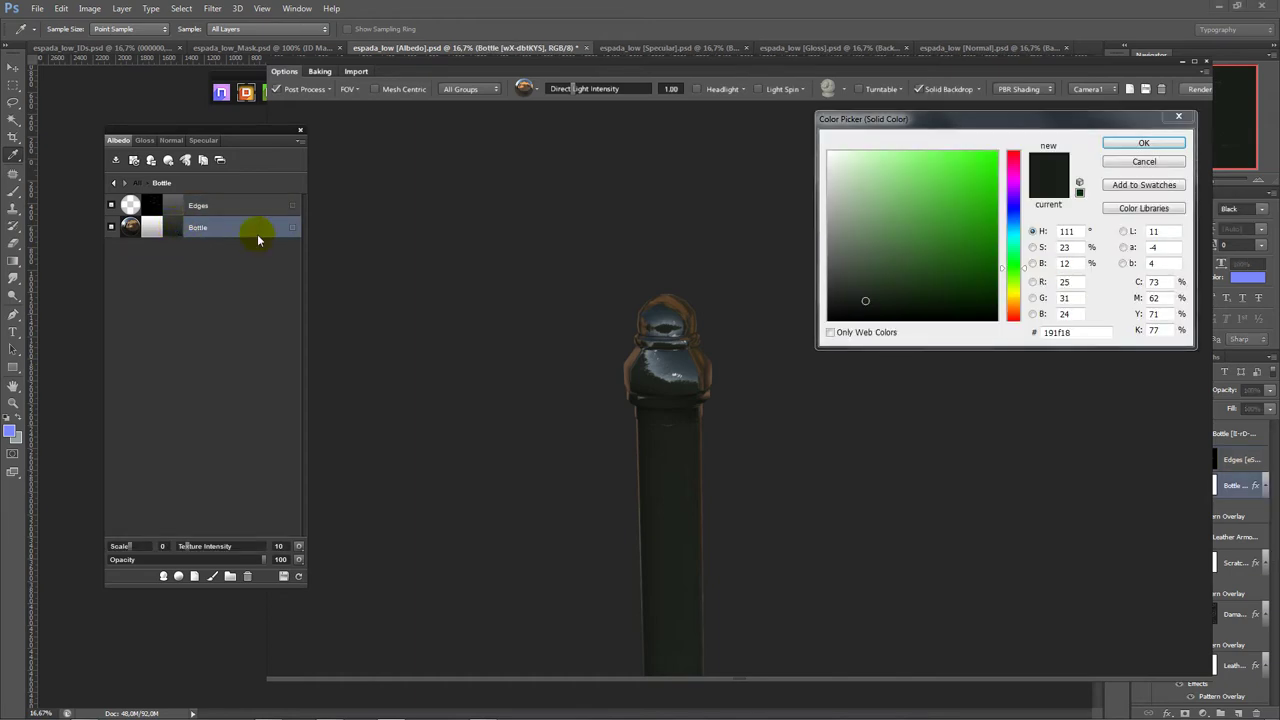
click(1018, 235)
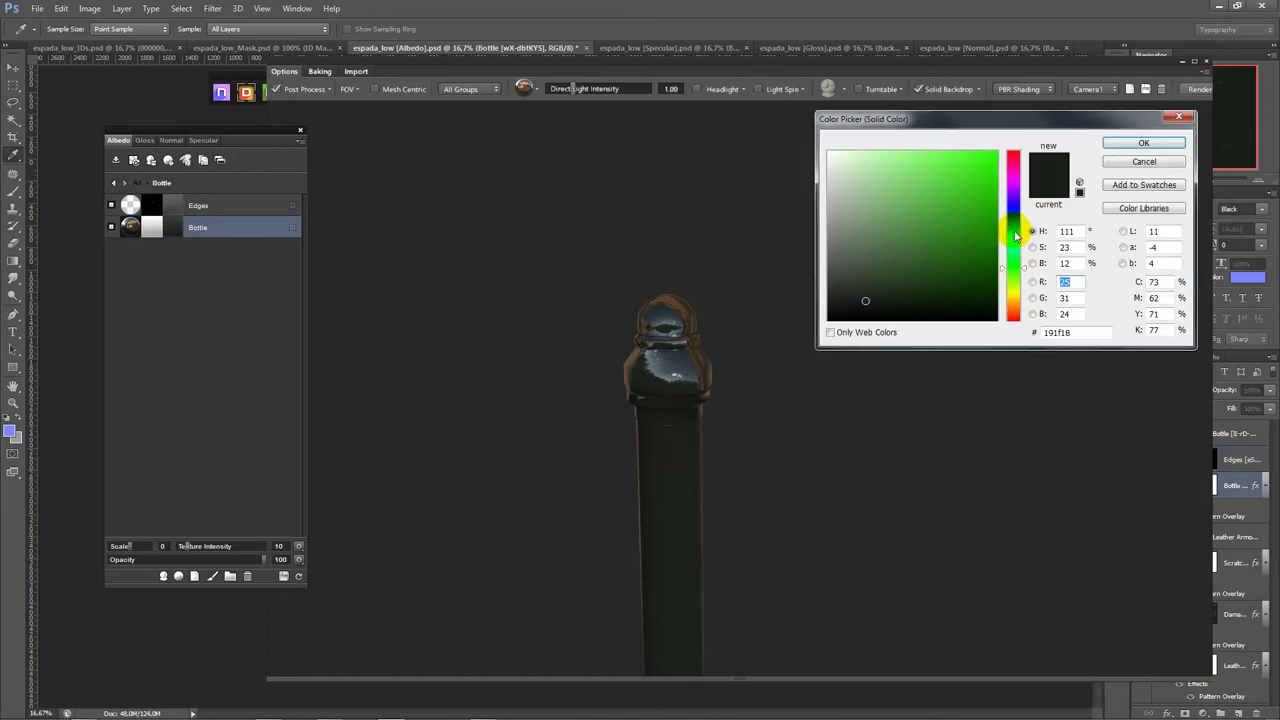
click(1015, 232)
drag(990, 232, 974, 162)
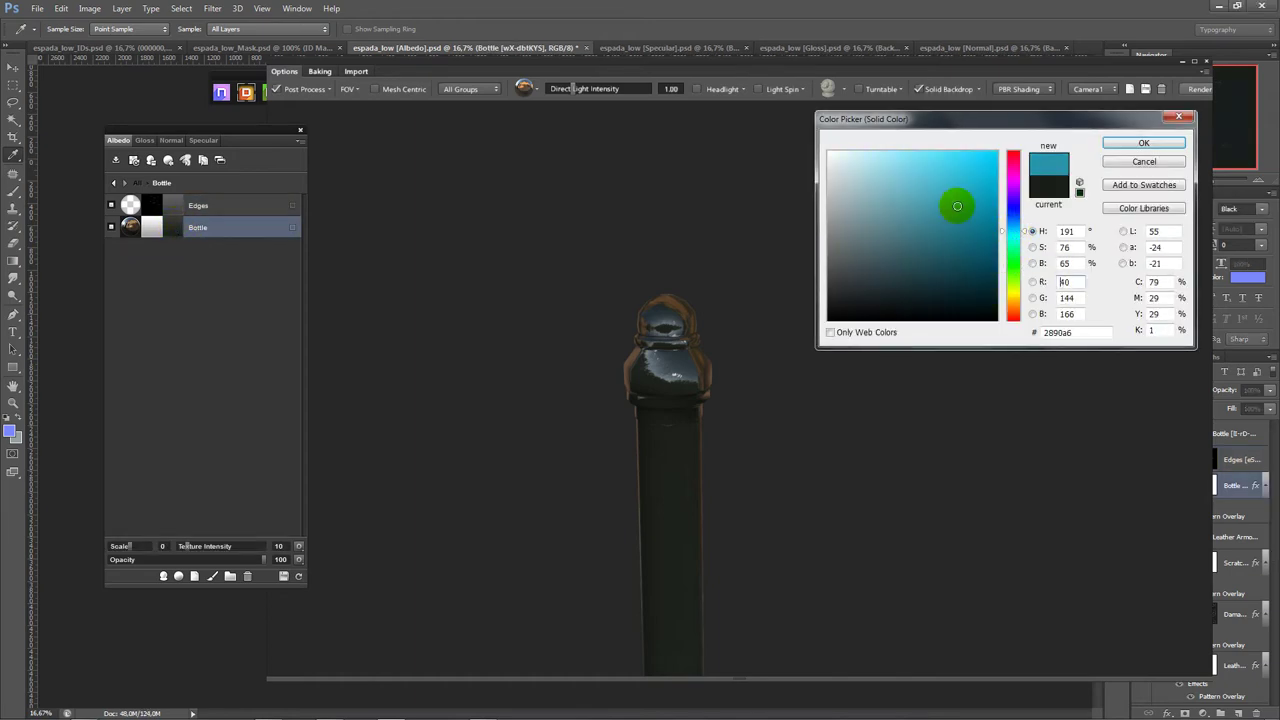
click(1140, 143)
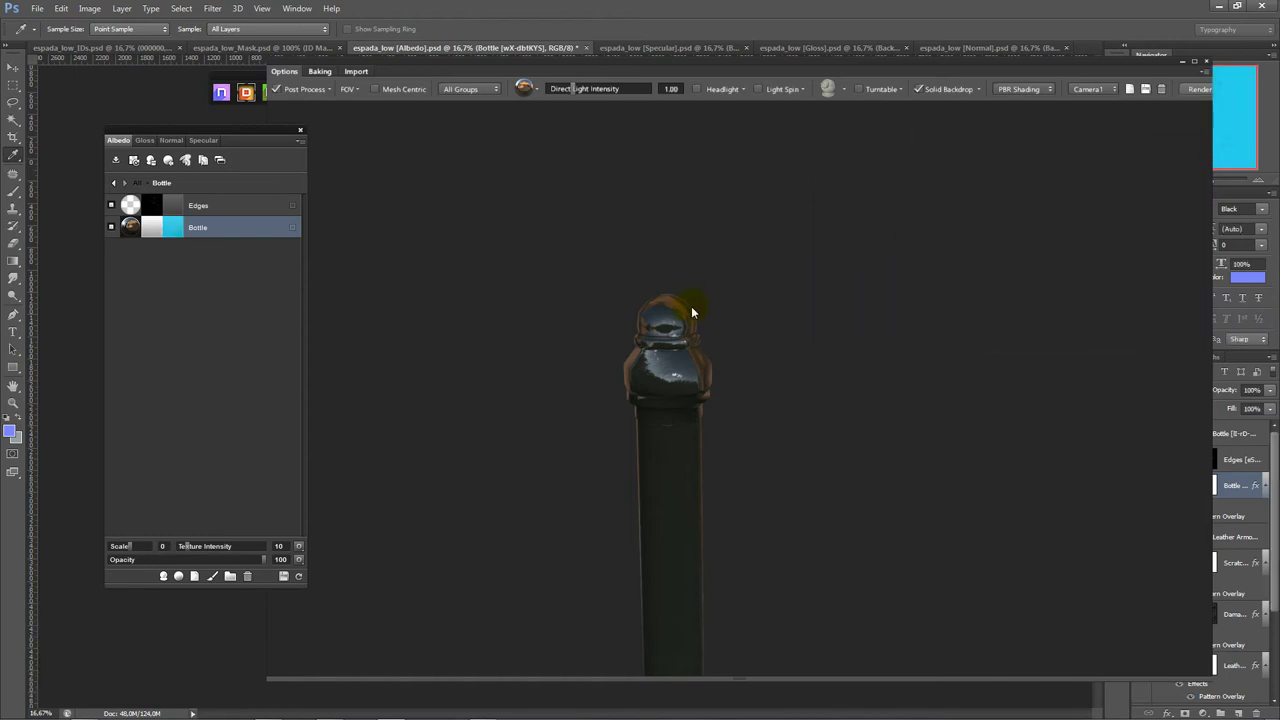
click(298, 577)
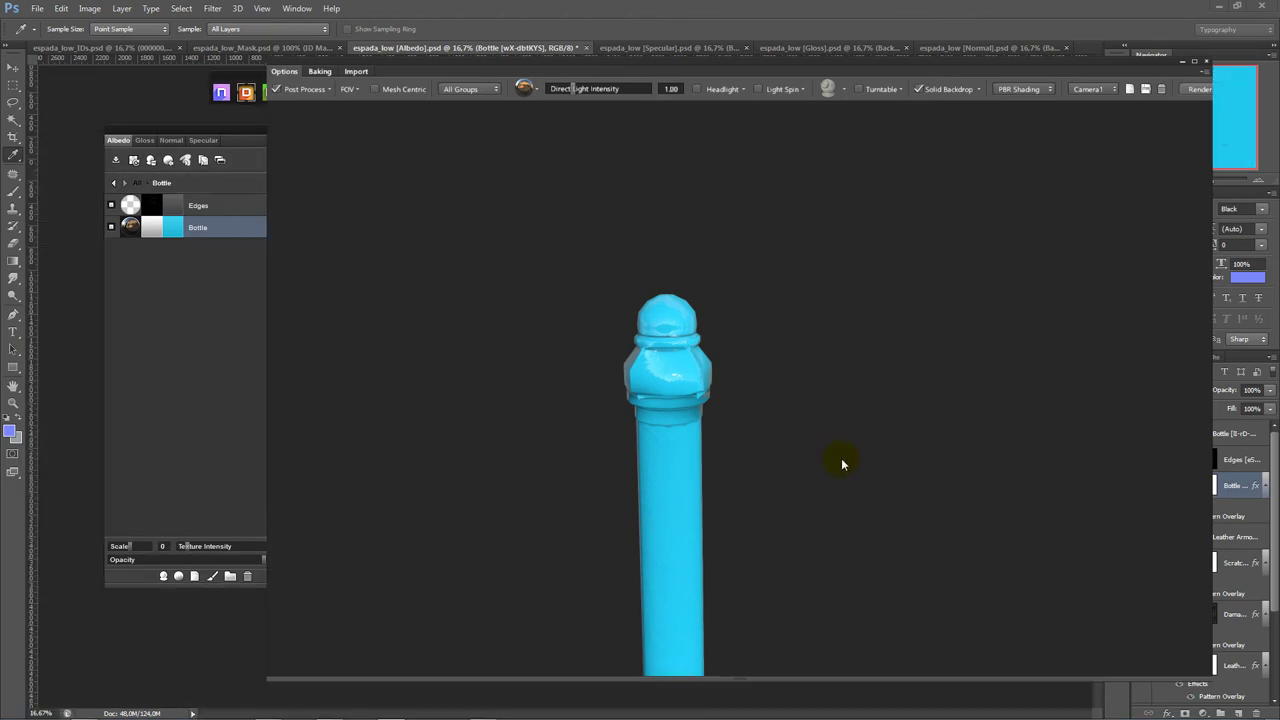
click(1206, 63)
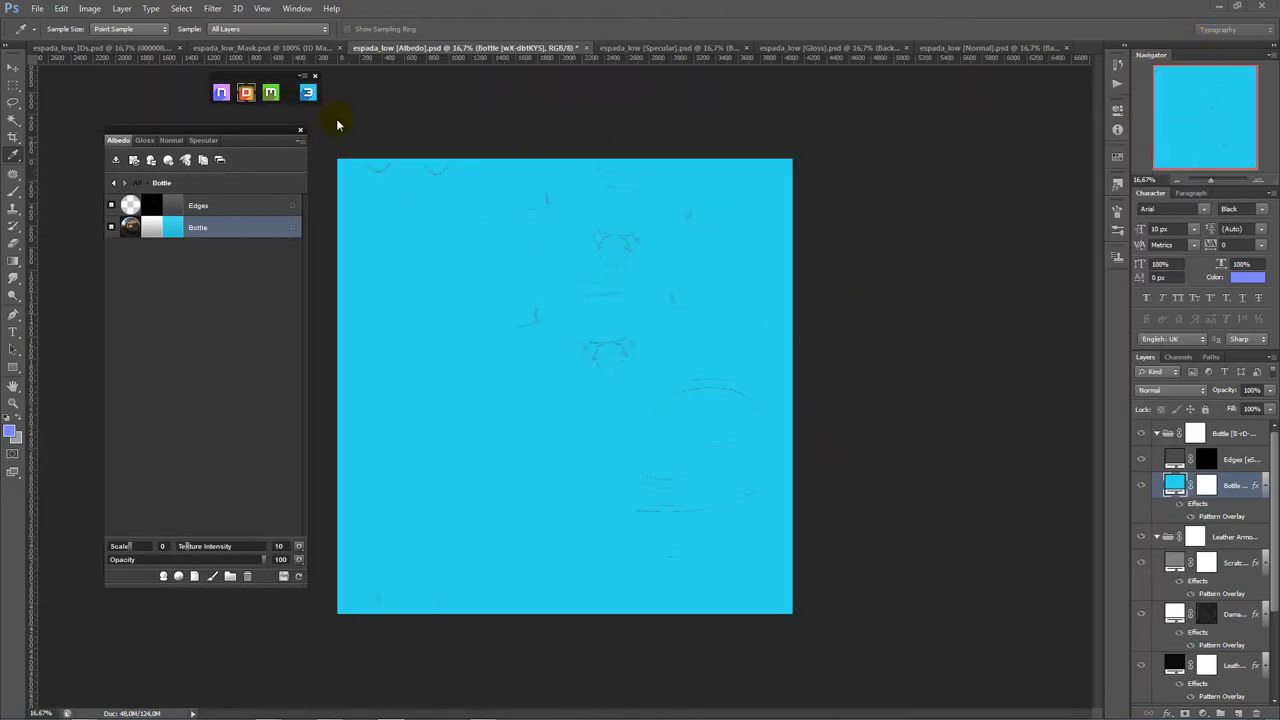
- Relaunch the 3DO preview and orbit and zoom around the cyan sword
click(309, 93)
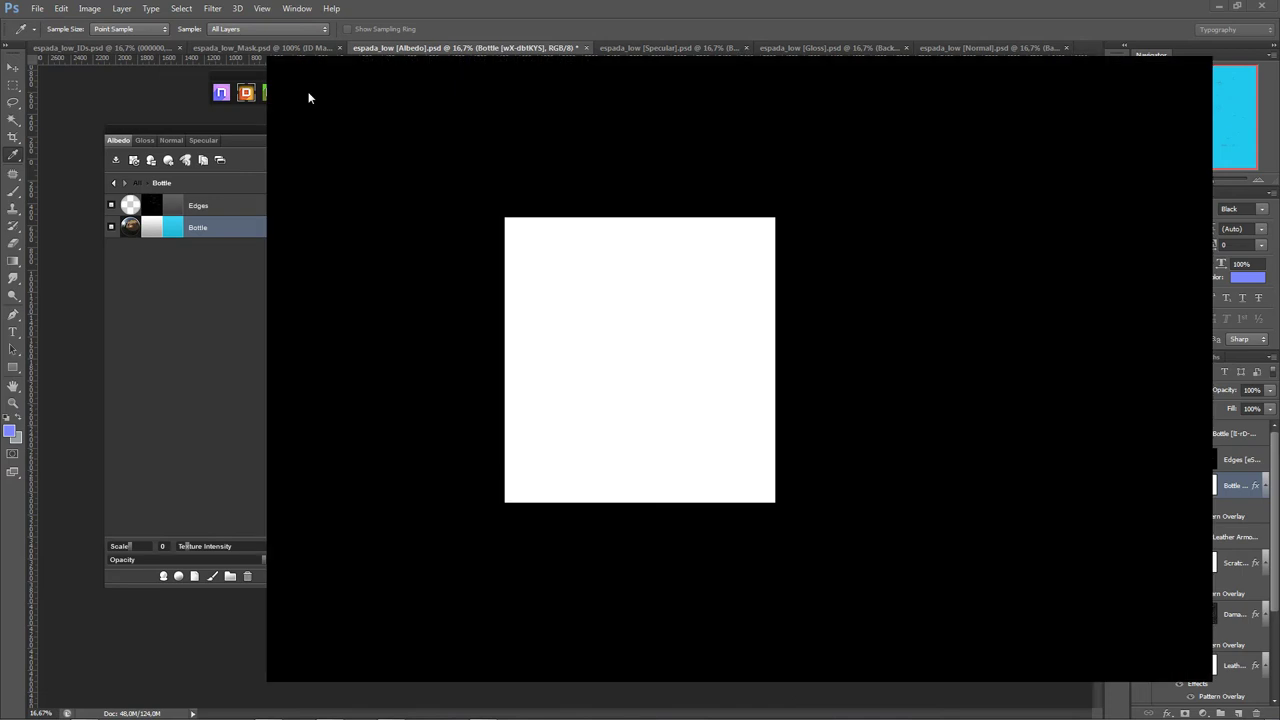
click(596, 527)
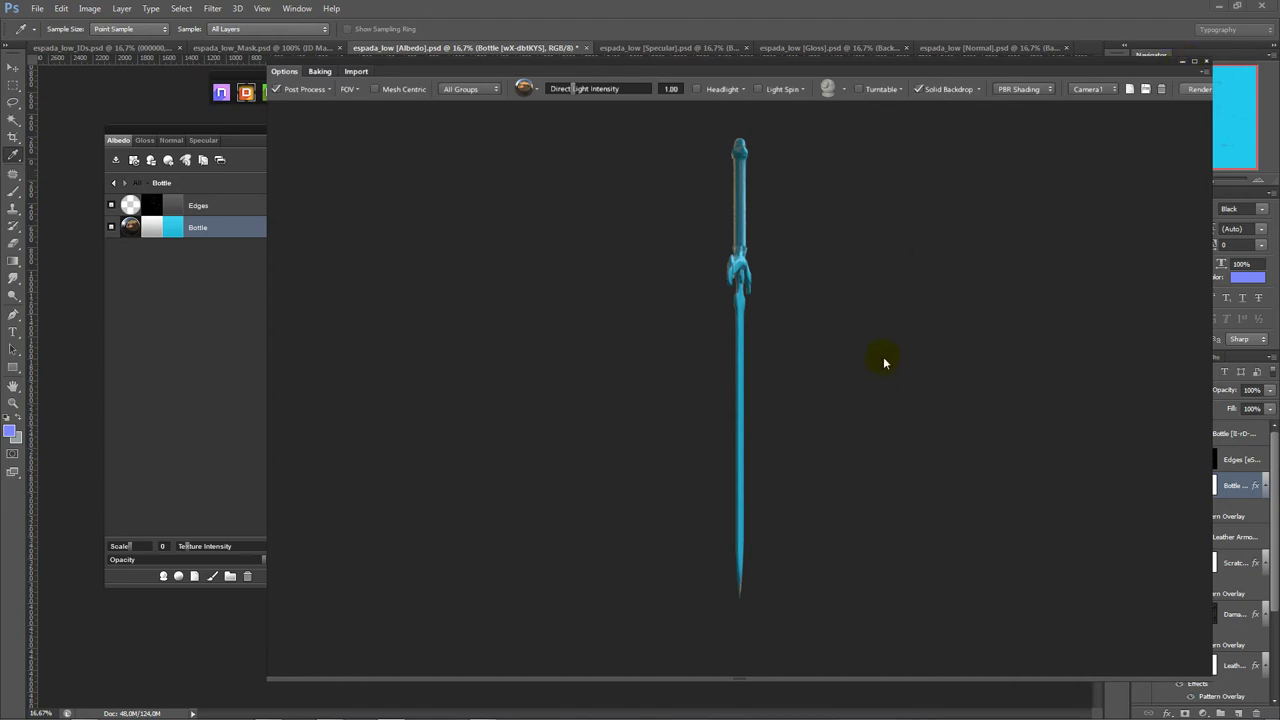
drag(883, 362, 826, 291)
scroll(829, 417, up, 2)
scroll(819, 389, up, 3)
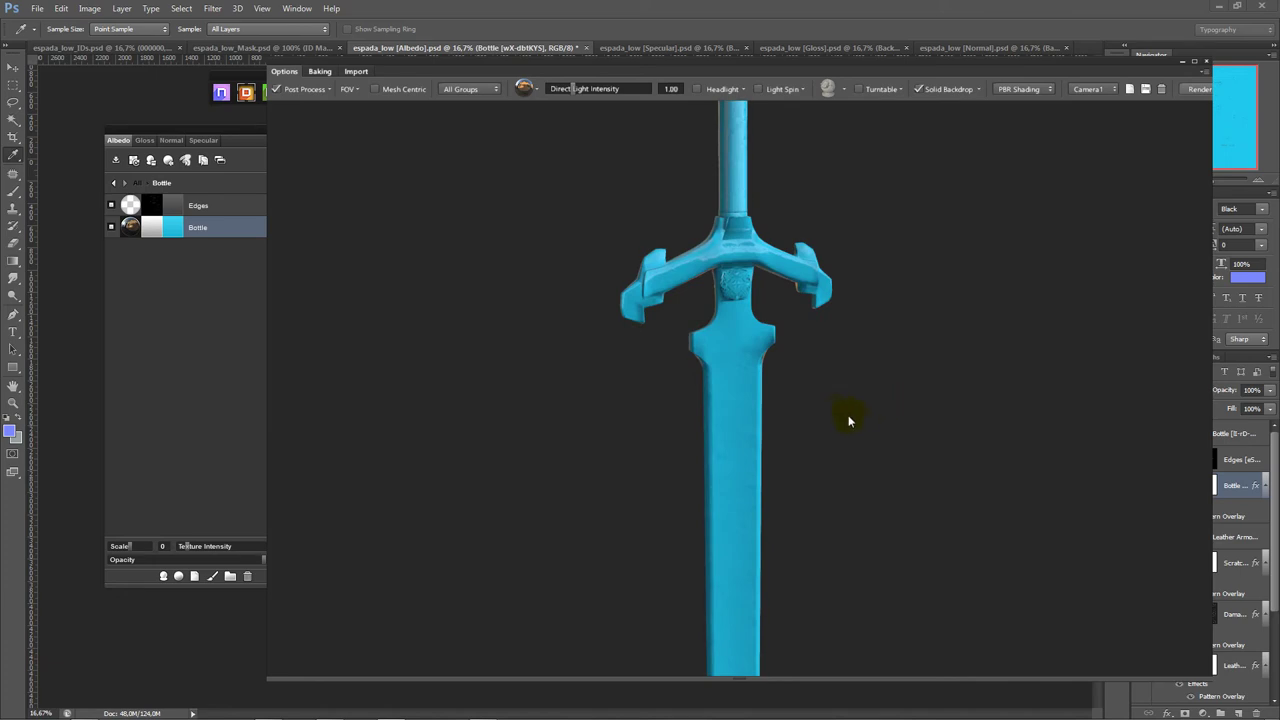
mouse_move(848, 421)
mouse_down()
mouse_move(886, 424)
mouse_move(800, 323)
mouse_move(838, 534)
mouse_up()
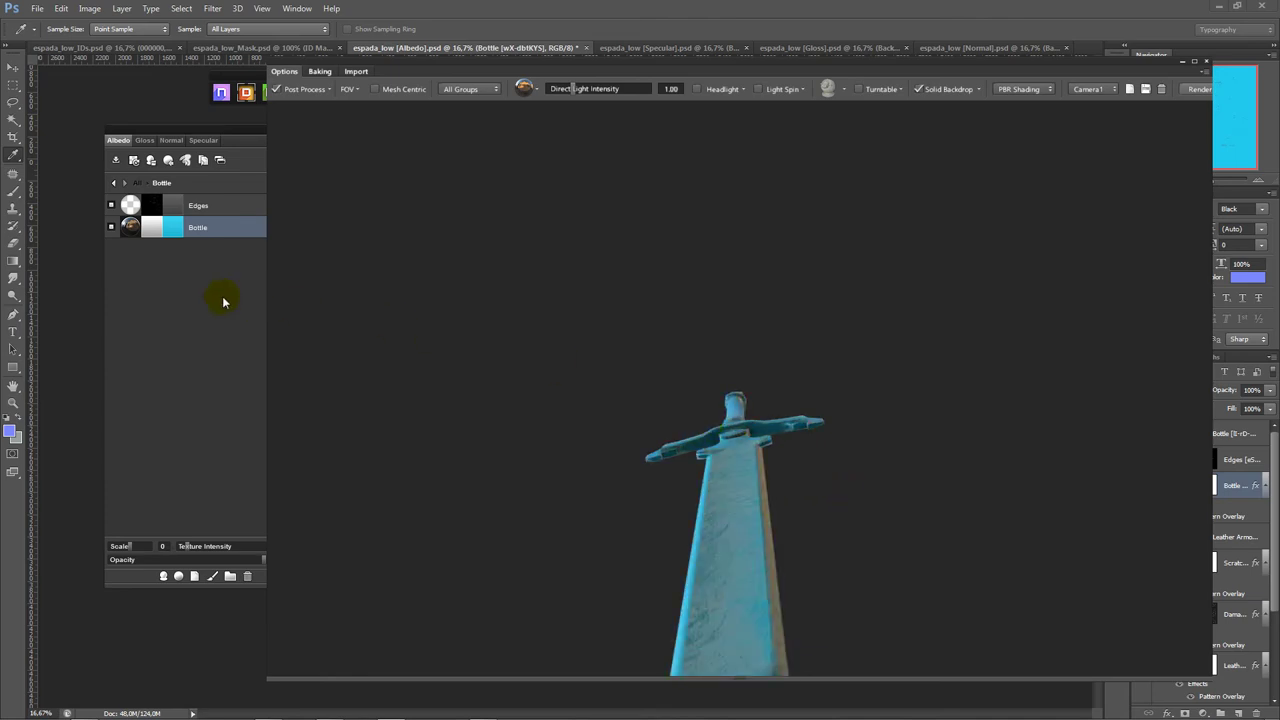
- Return to the All materials list and inspect the sword in the preview and 3ds Max
click(114, 184)
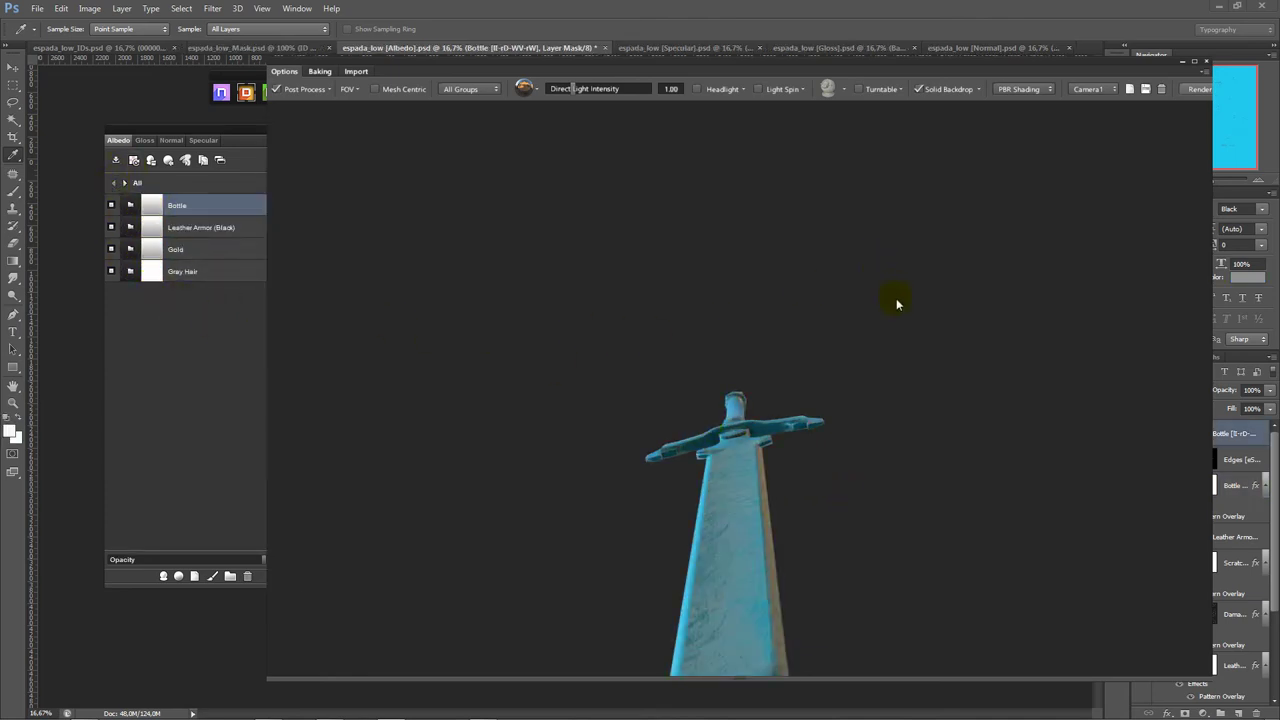
mouse_move(895, 336)
mouse_down()
mouse_move(914, 380)
mouse_move(670, 323)
mouse_up()
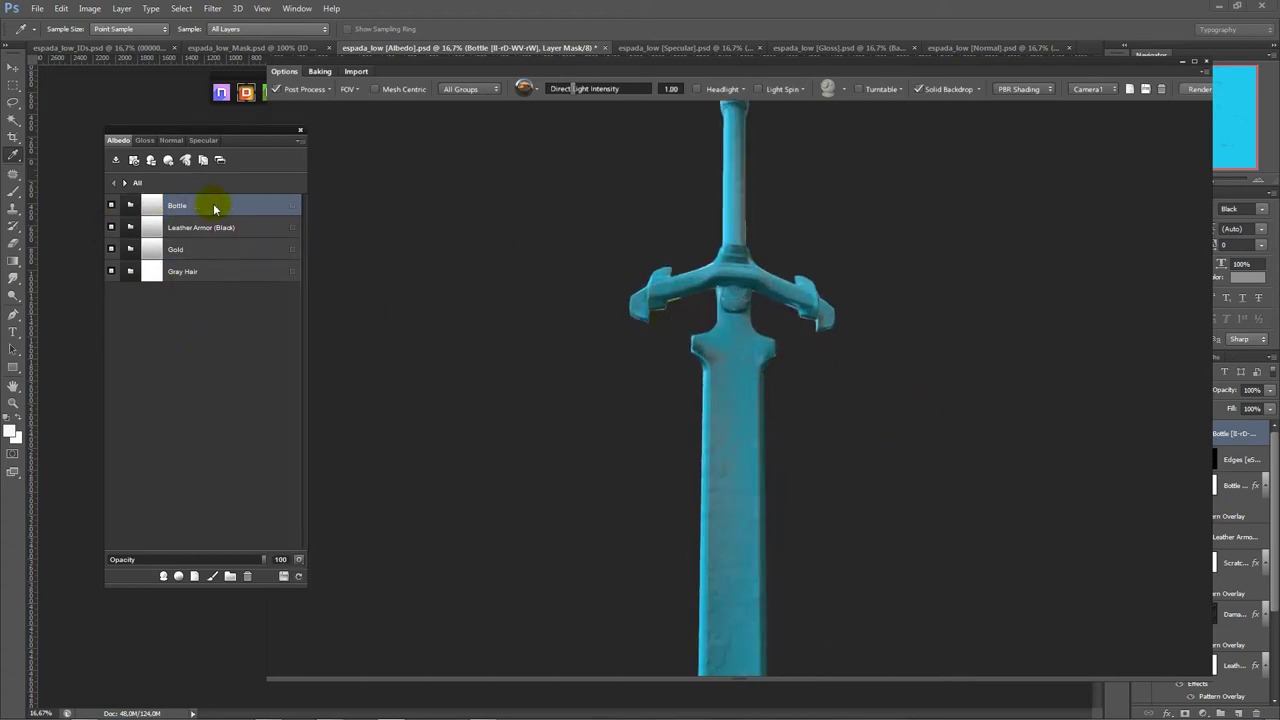
mouse_move(725, 214)
mouse_down()
mouse_move(683, 336)
mouse_move(666, 277)
mouse_move(600, 366)
mouse_move(455, 681)
mouse_up()
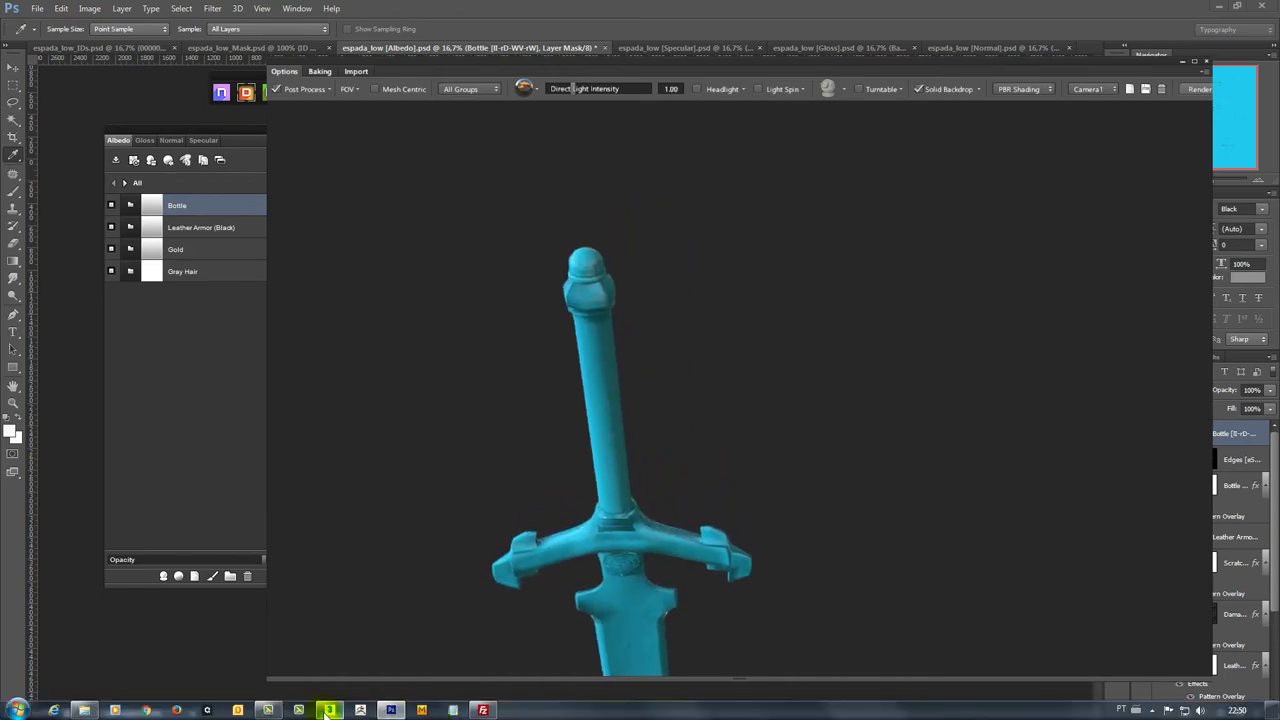
click(329, 710)
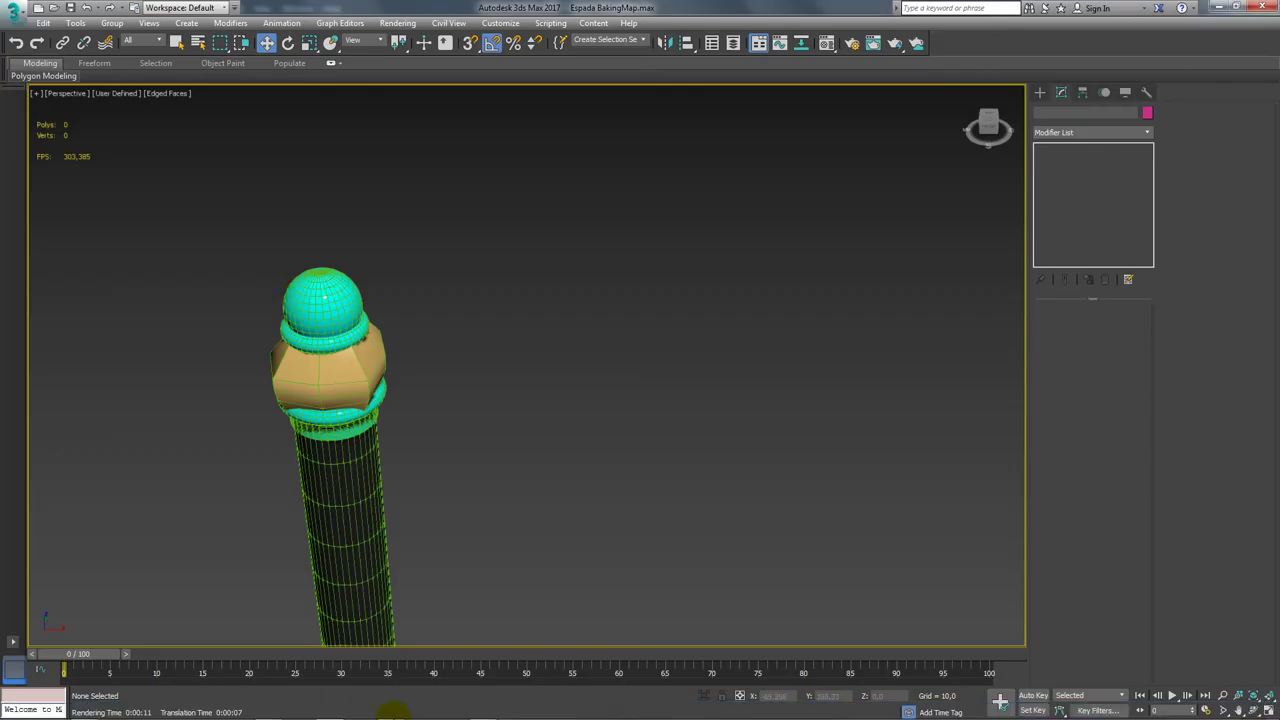
click(382, 711)
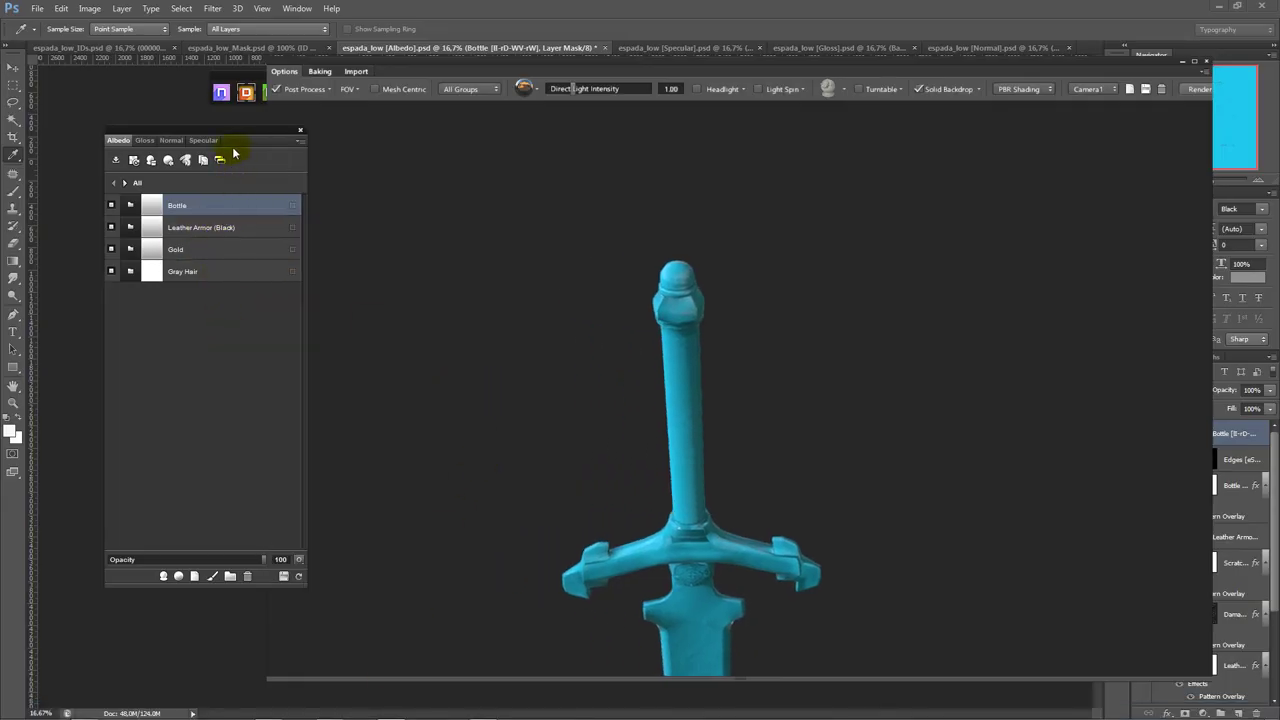
- Restrict the Bottle material to the 00FFF7 colour ID
drag(248, 137, 211, 138)
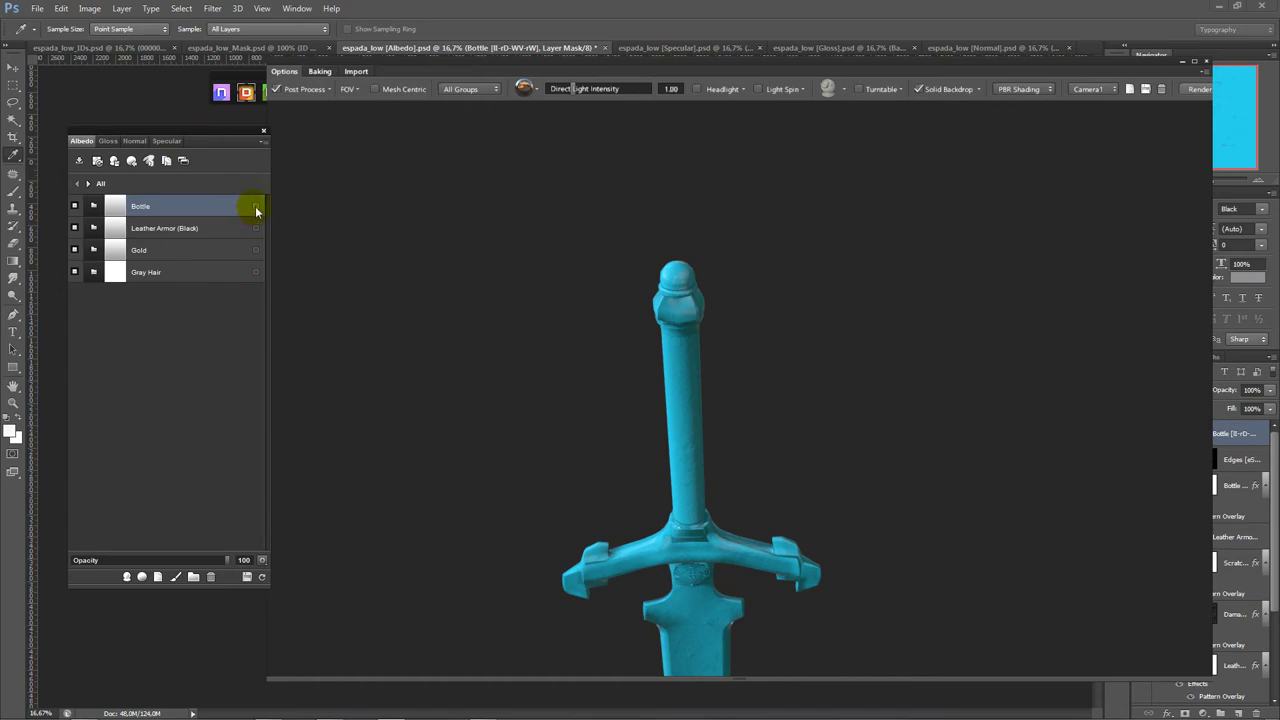
click(256, 208)
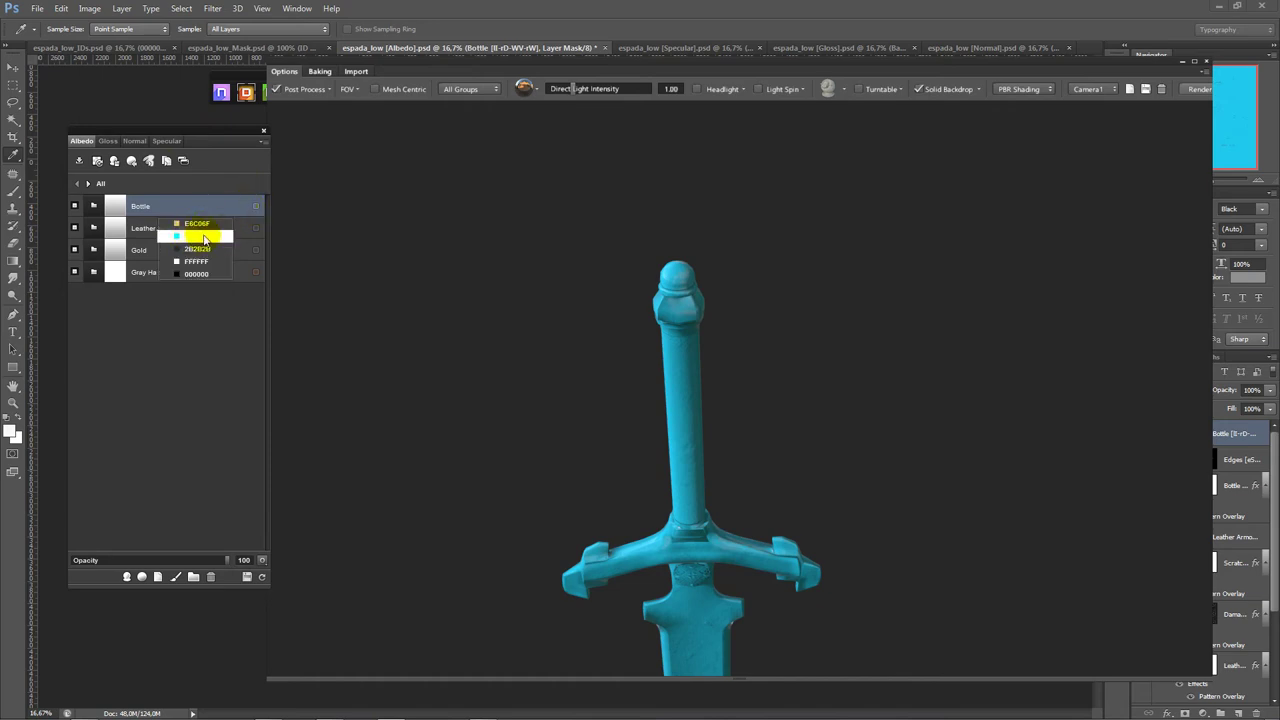
click(214, 274)
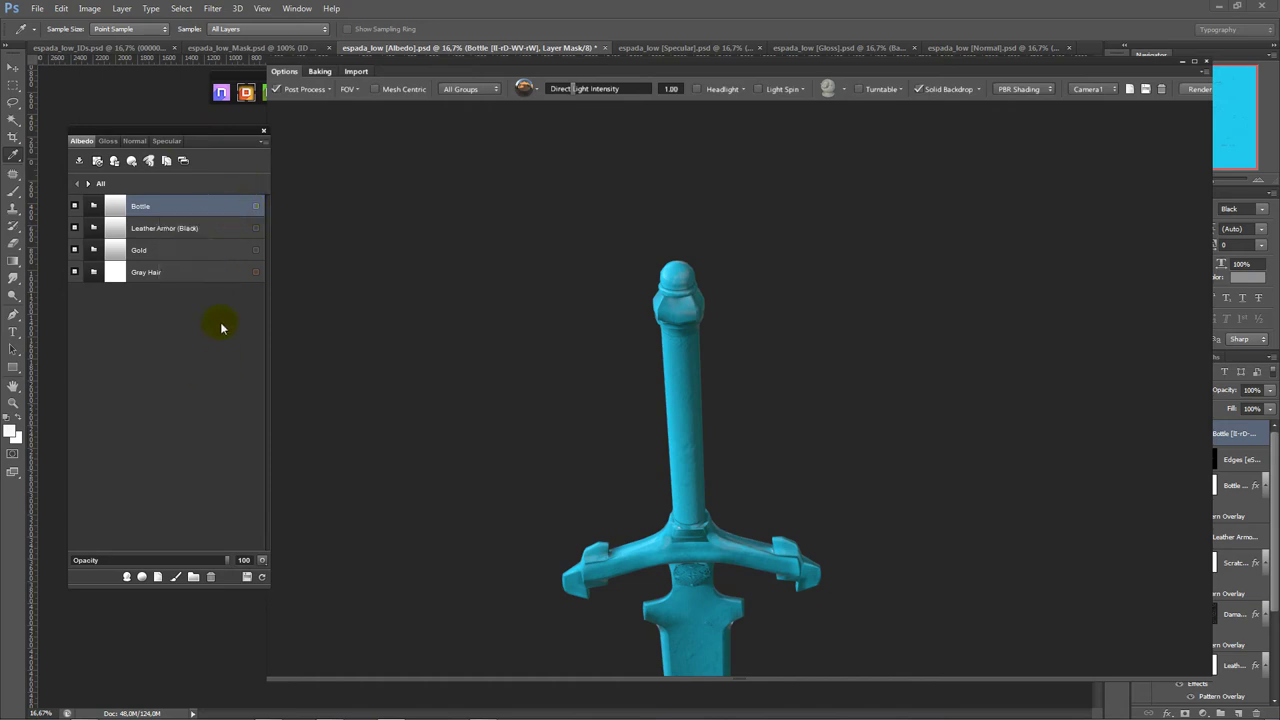
click(257, 209)
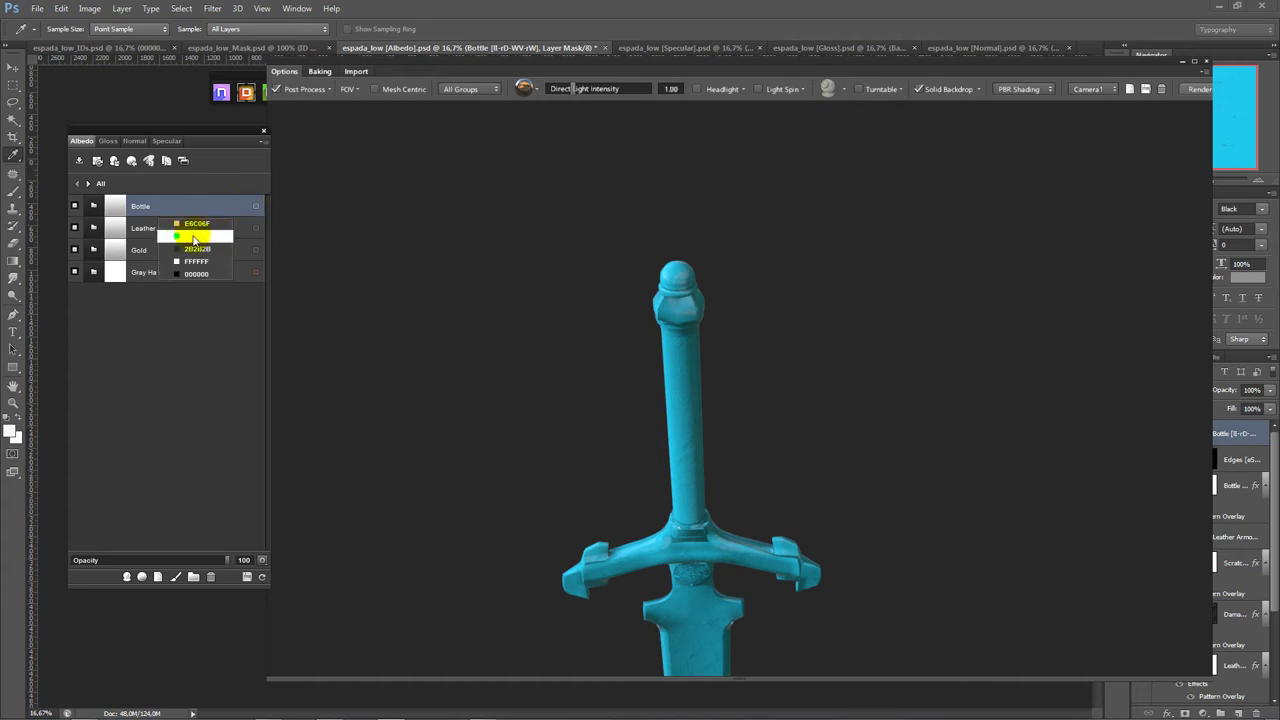
click(193, 237)
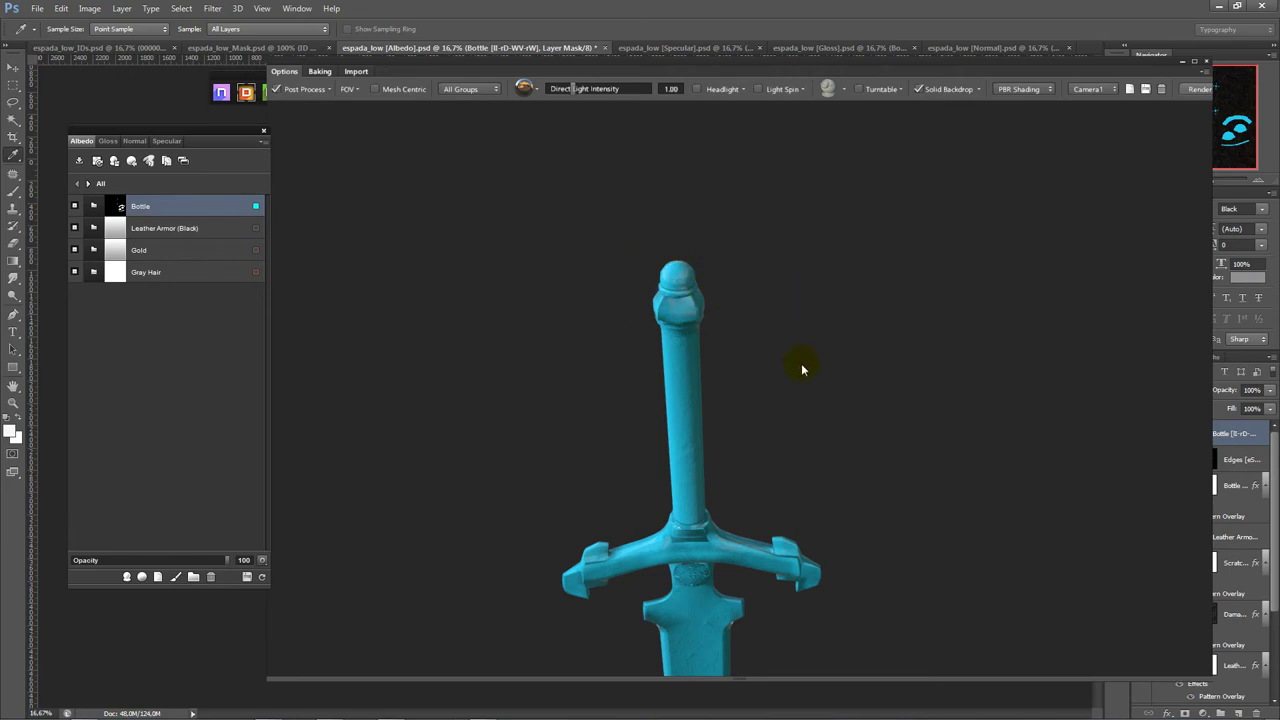
- Close 3DO, inspect the Bottle group mask on the canvas, then reopen the 3DO preview
mouse_move(830, 360)
mouse_down()
mouse_move(805, 384)
mouse_move(857, 214)
mouse_move(811, 366)
mouse_move(740, 386)
mouse_up()
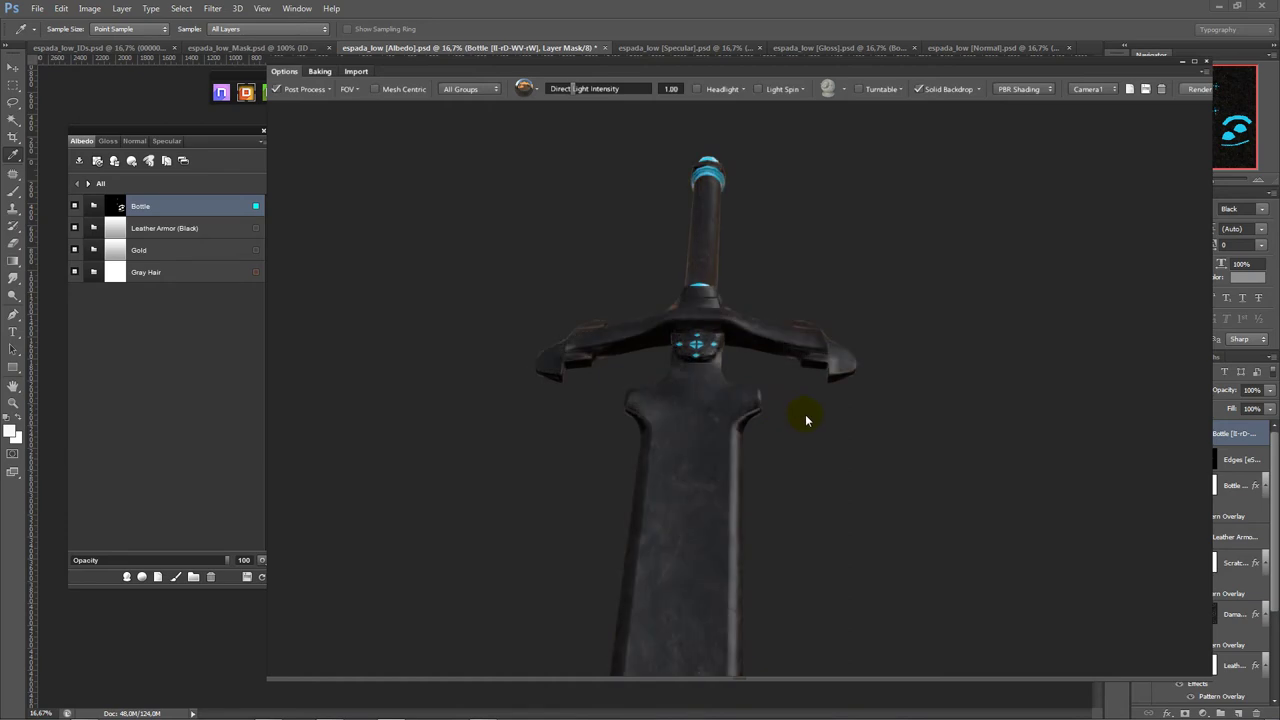
click(1205, 63)
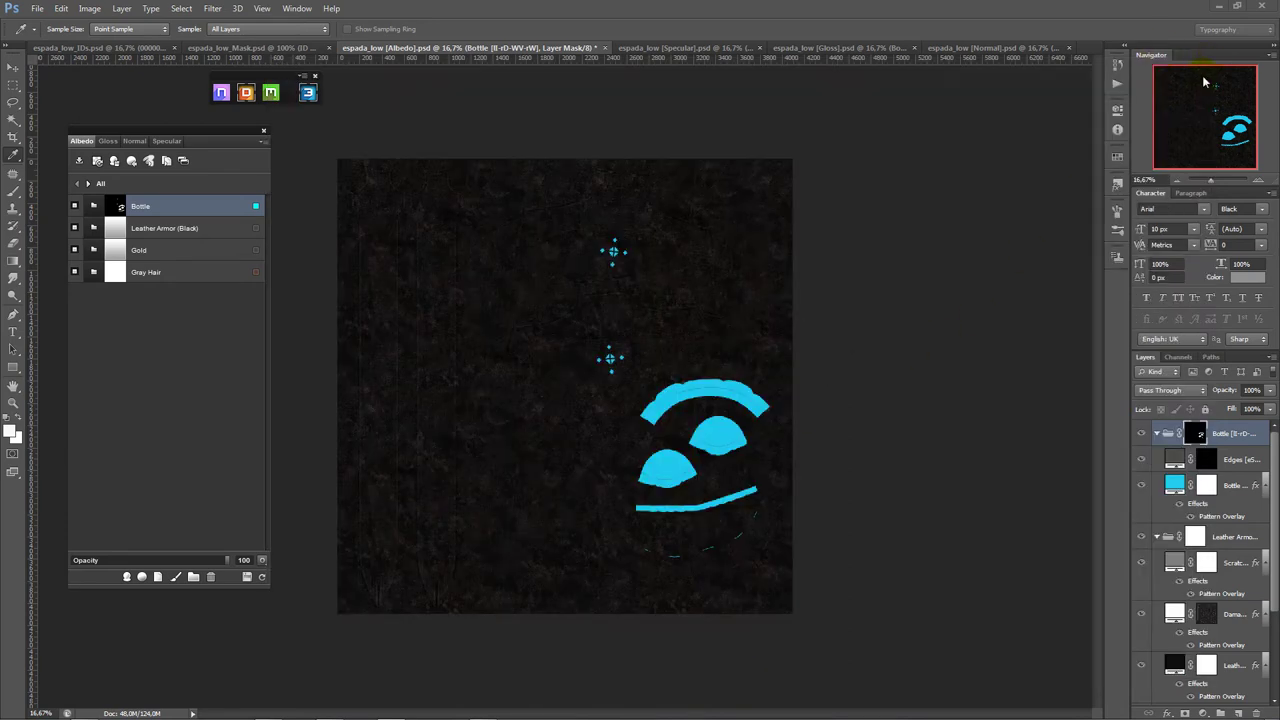
click(1157, 434)
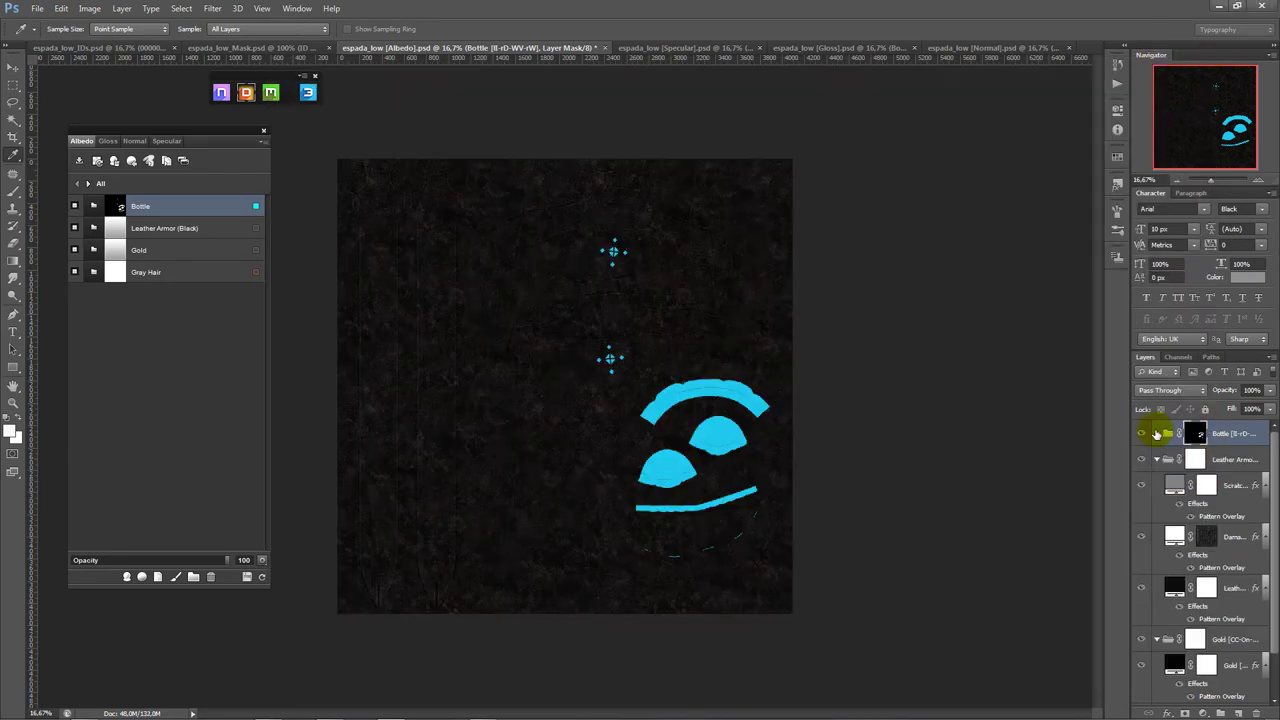
alt+click(1195, 434)
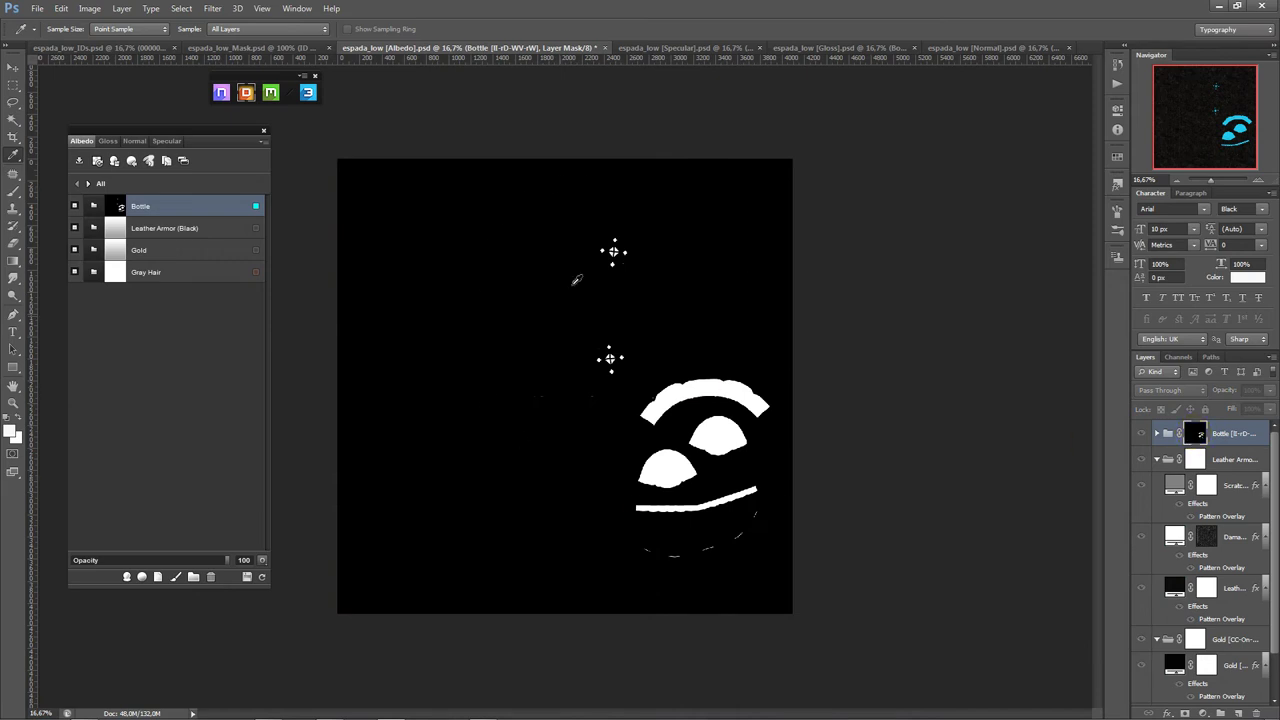
alt+click(1194, 436)
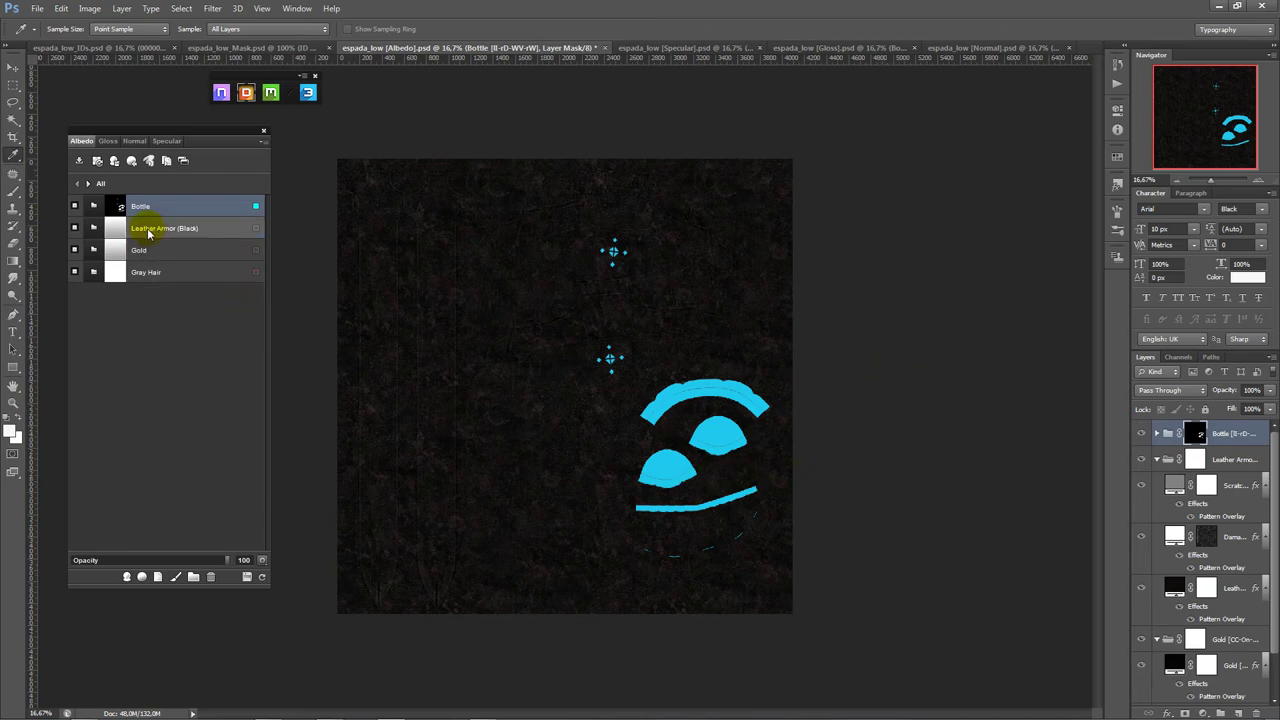
click(307, 95)
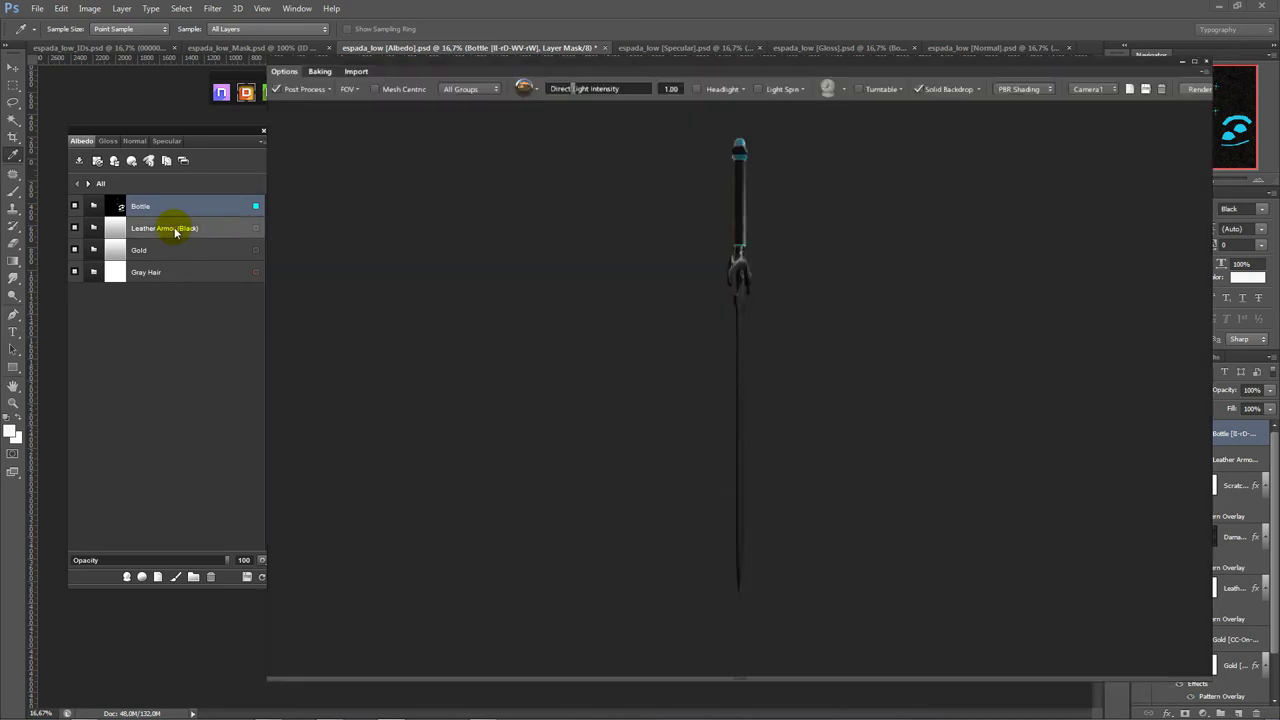
- Assign a colour ID to Leather Armor (Black), refresh the preview, and move the viewer aside
drag(852, 316, 761, 298)
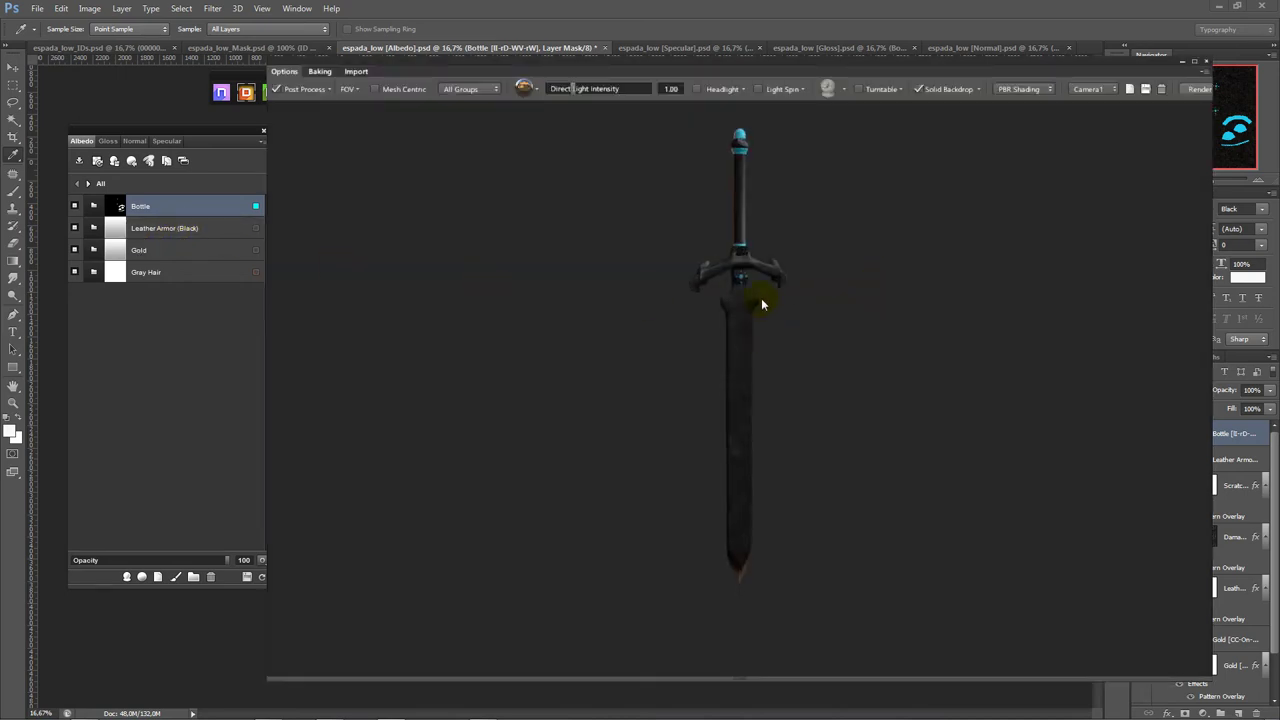
scroll(790, 300, up, 8)
drag(793, 185, 687, 378)
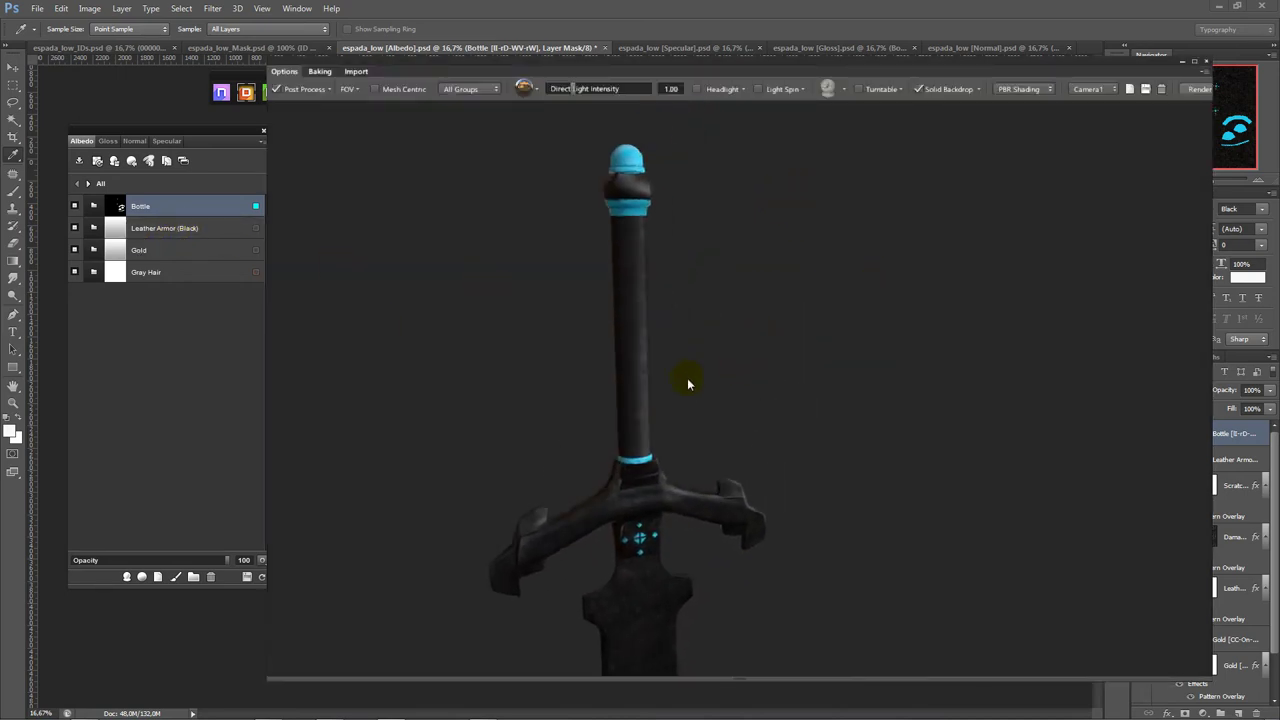
click(255, 229)
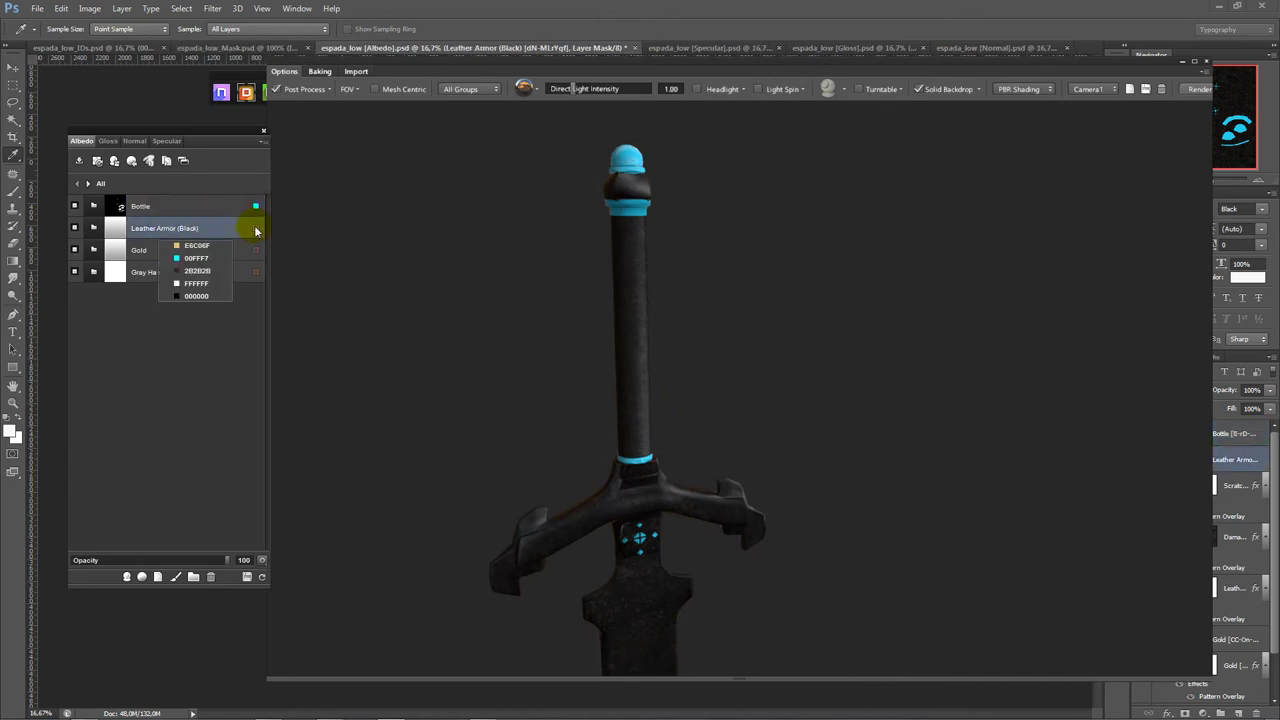
click(198, 272)
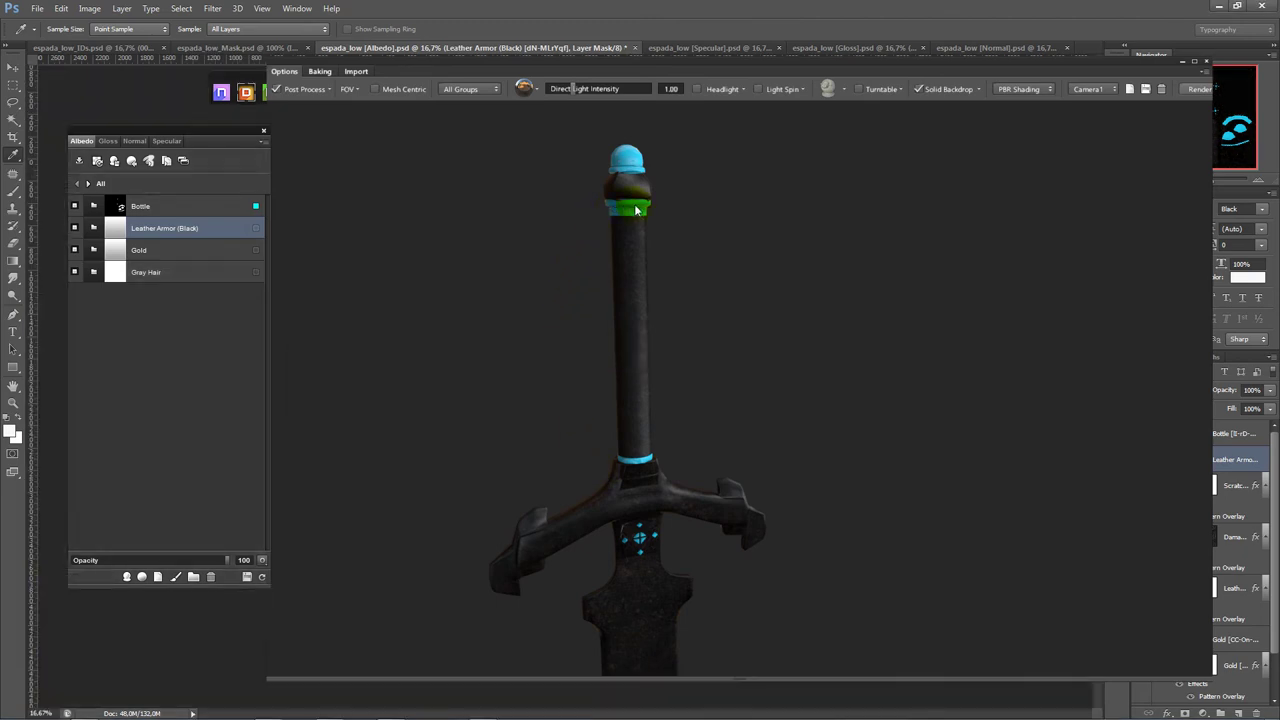
click(615, 497)
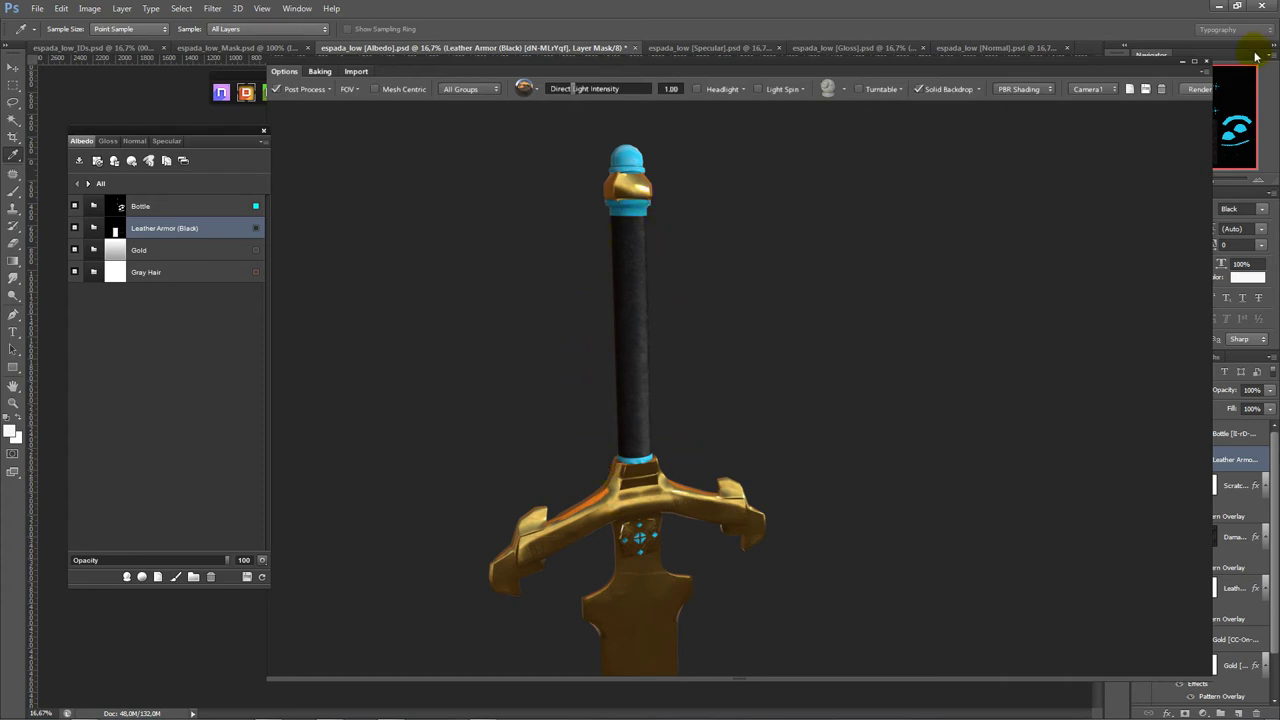
drag(1142, 66, 927, 104)
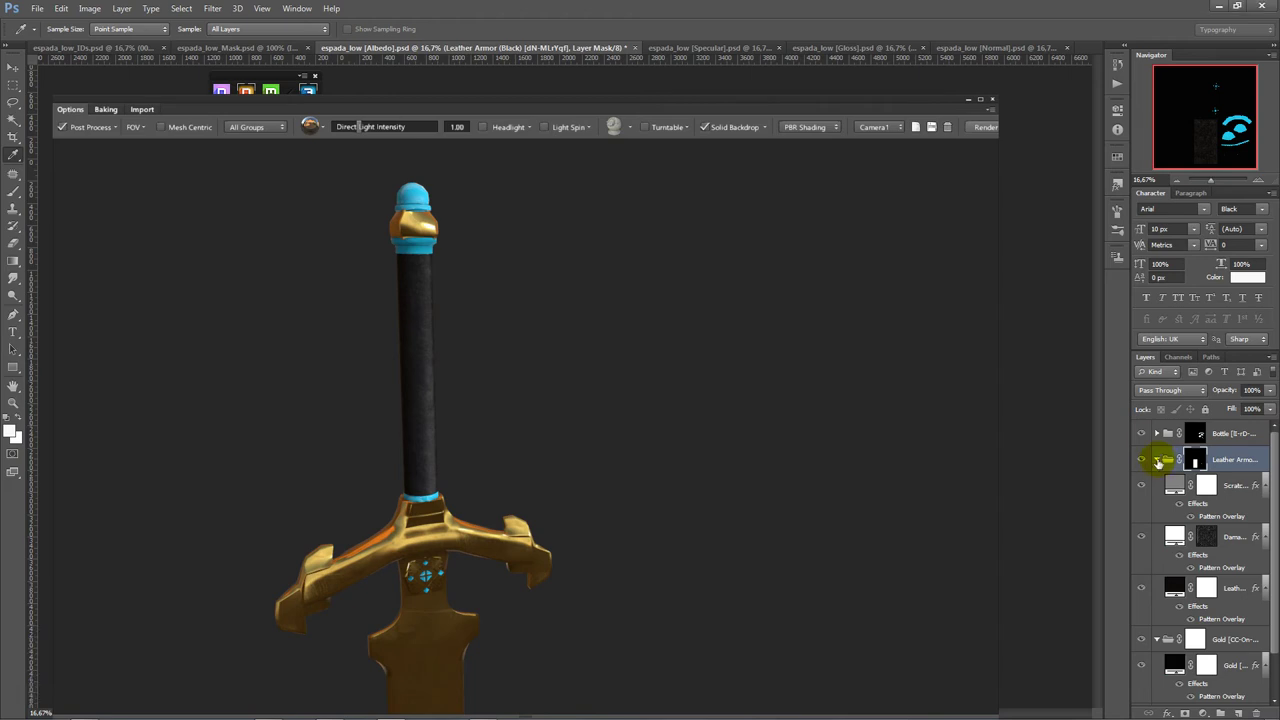
- Collapse the Leather Armor and Gold layer groups and move the 3D preview back
click(1157, 460)
click(1157, 486)
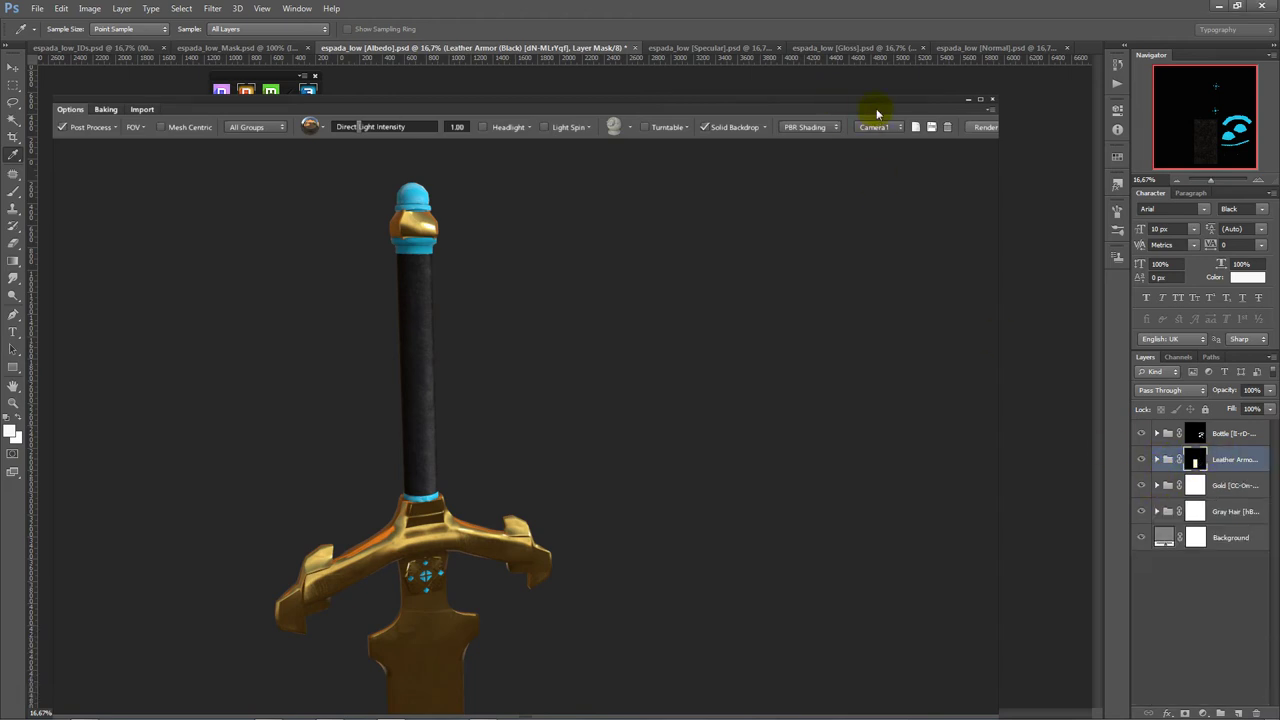
drag(812, 107, 990, 80)
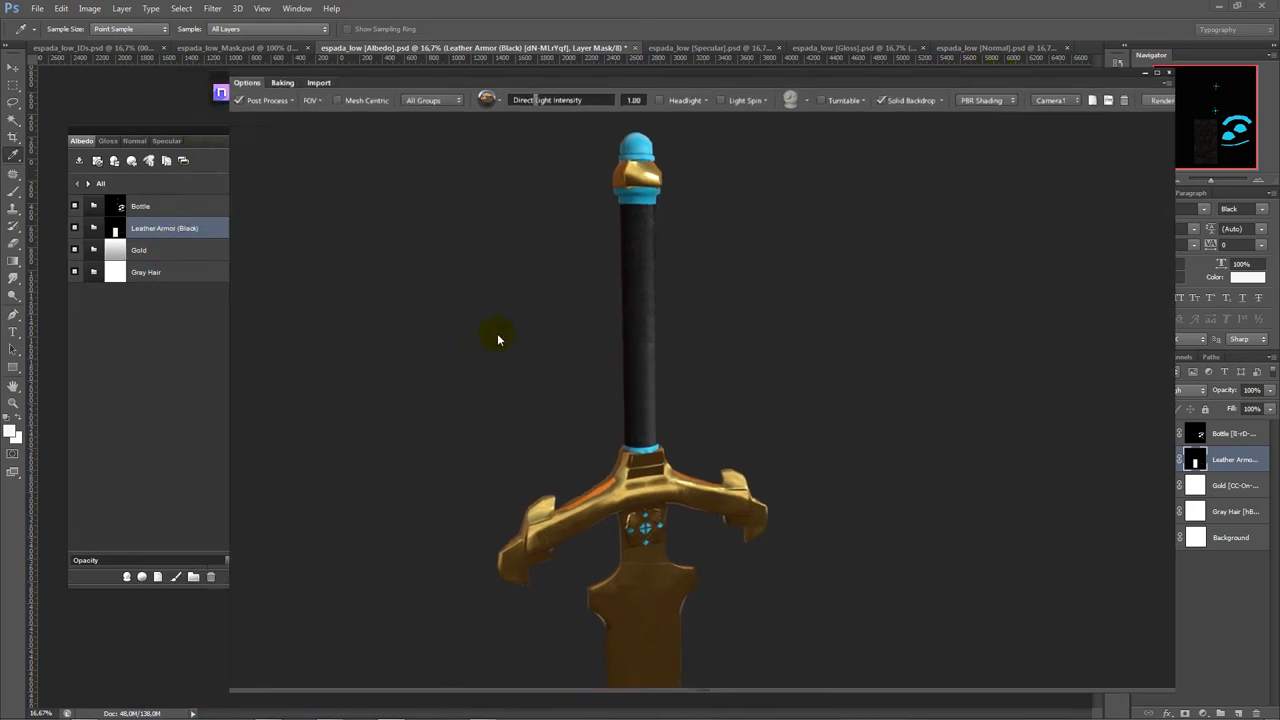
- Assign a colour ID to Gold so the blade renders pale grey steel
mouse_move(150, 250)
click(240, 250)
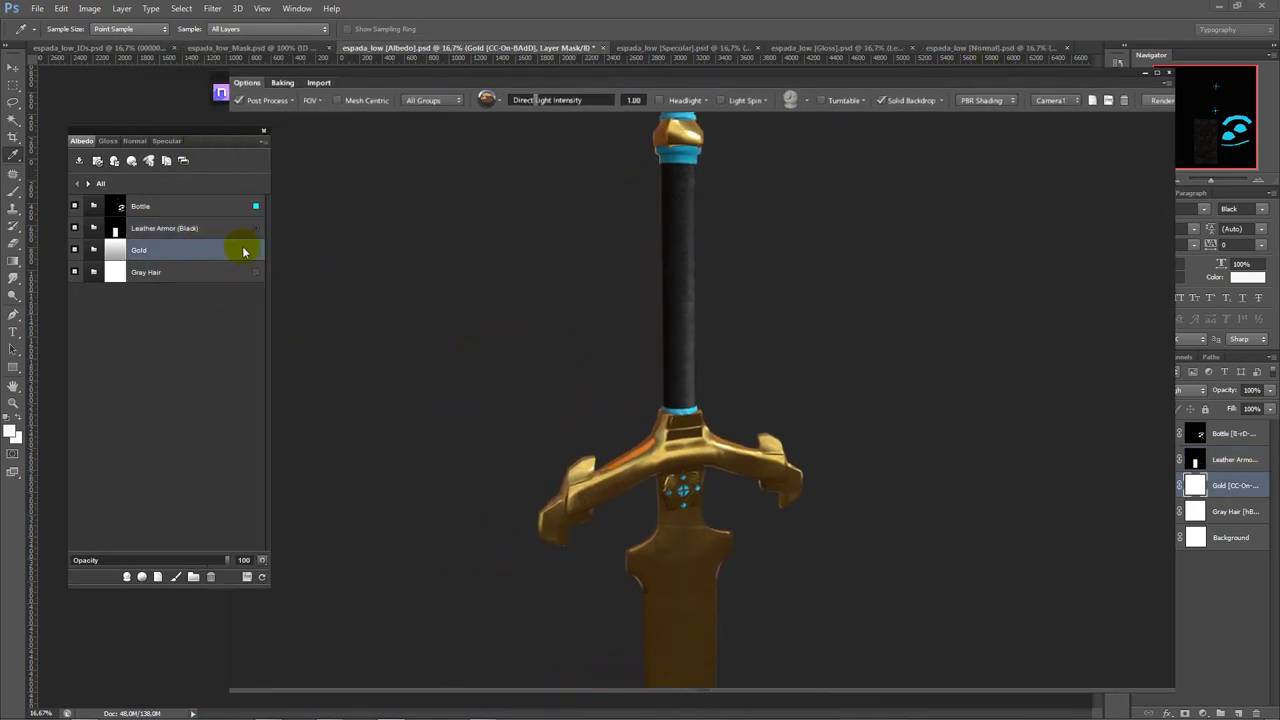
click(257, 252)
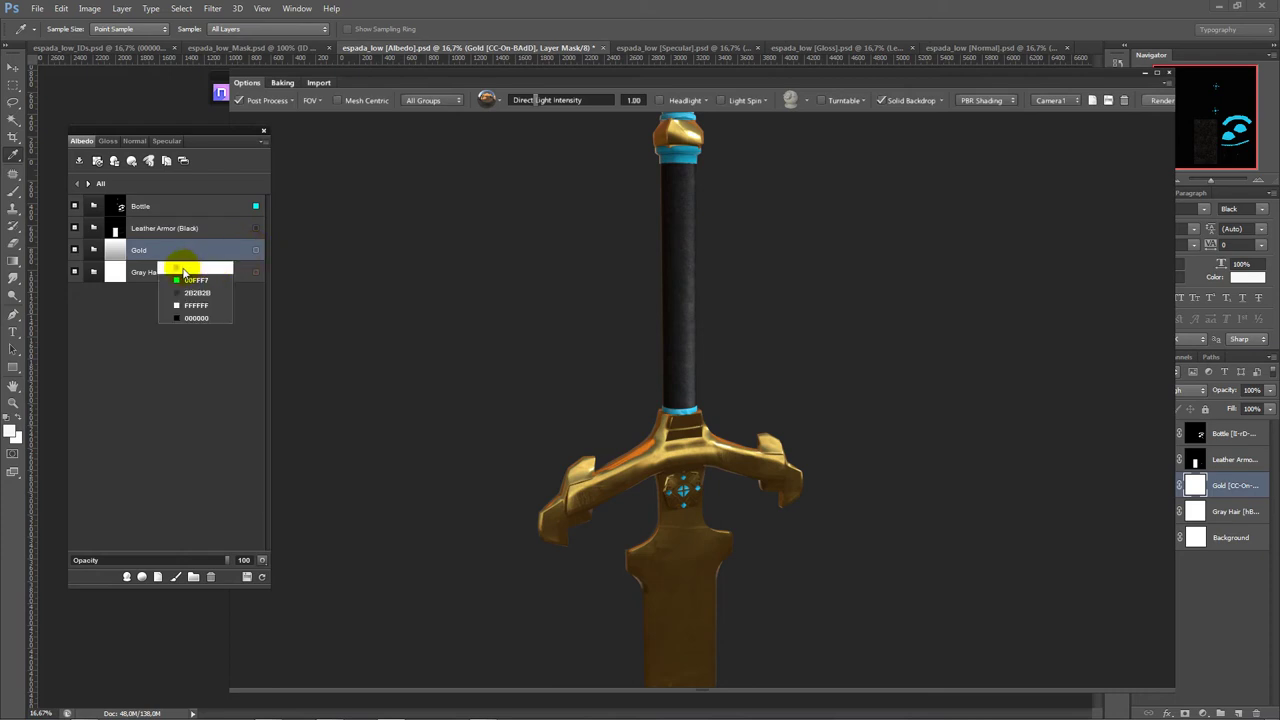
click(196, 270)
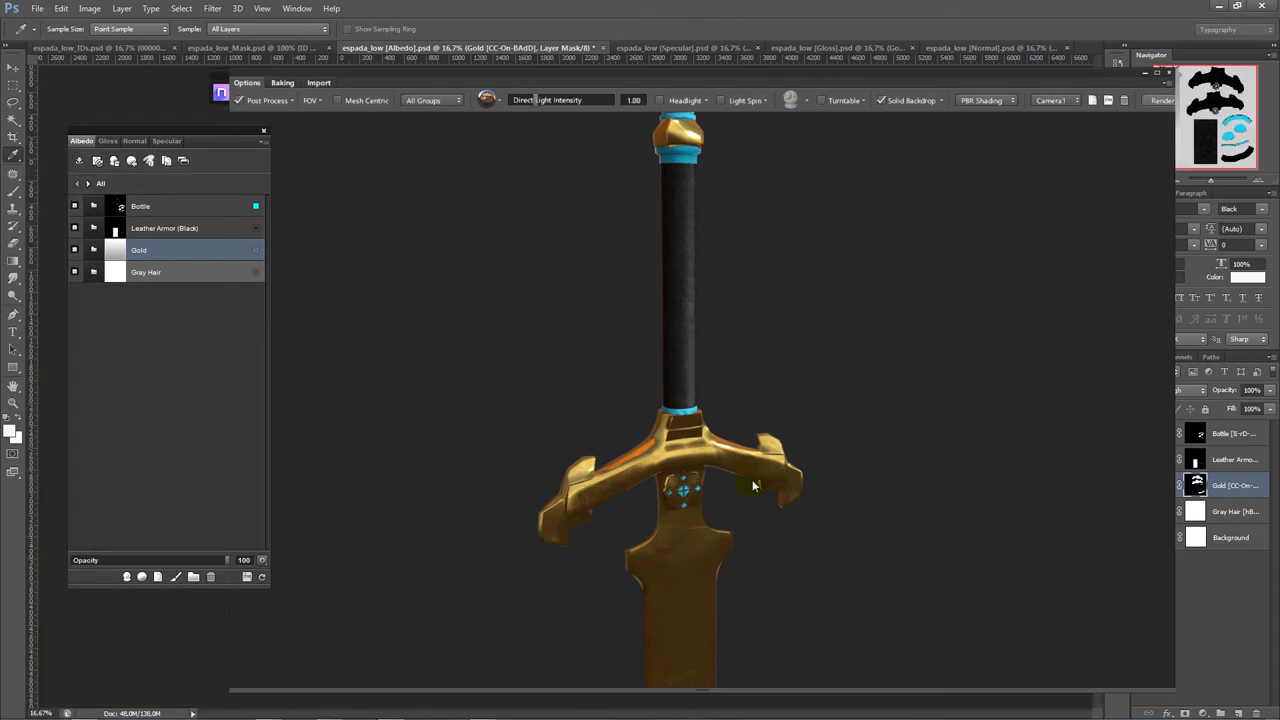
scroll(846, 439, down, 2)
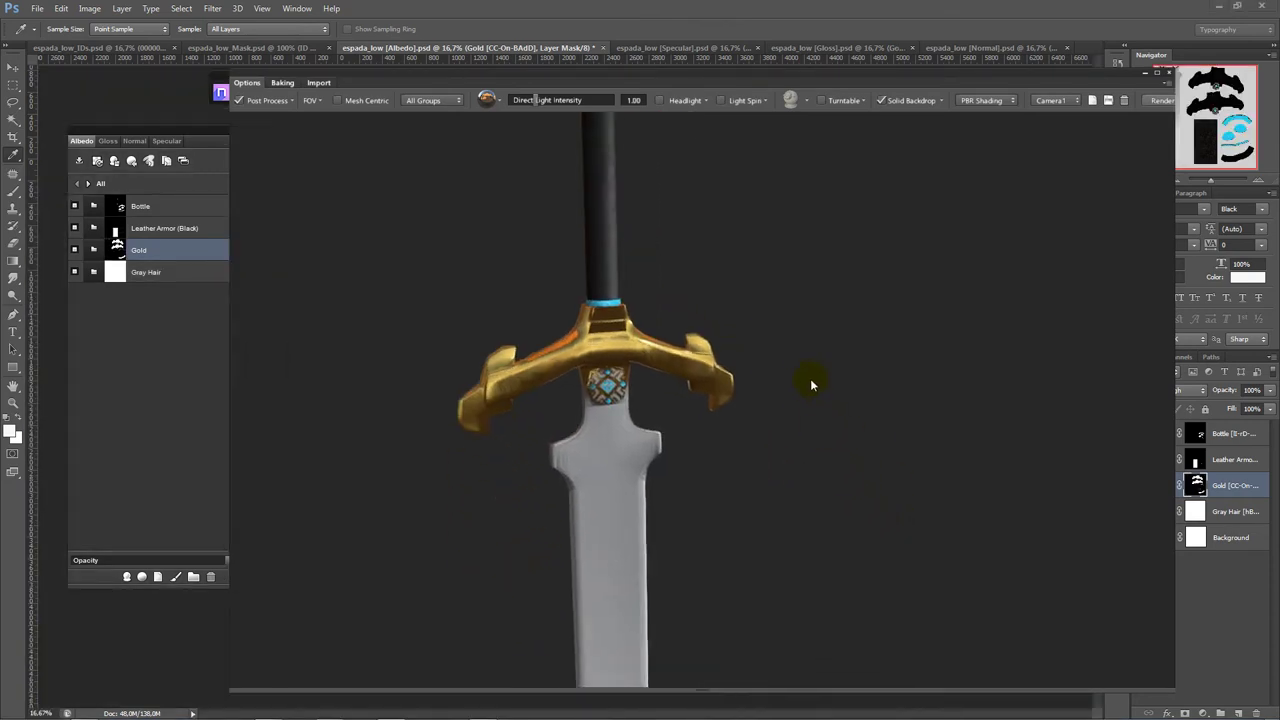
scroll(810, 378, down, 2)
scroll(863, 574, down, 2)
scroll(823, 628, down, 1)
mouse_move(846, 420)
mouse_down()
mouse_move(805, 459)
mouse_move(763, 294)
mouse_move(778, 356)
mouse_move(783, 332)
mouse_move(737, 383)
mouse_move(743, 291)
mouse_move(787, 428)
mouse_move(744, 353)
mouse_up()
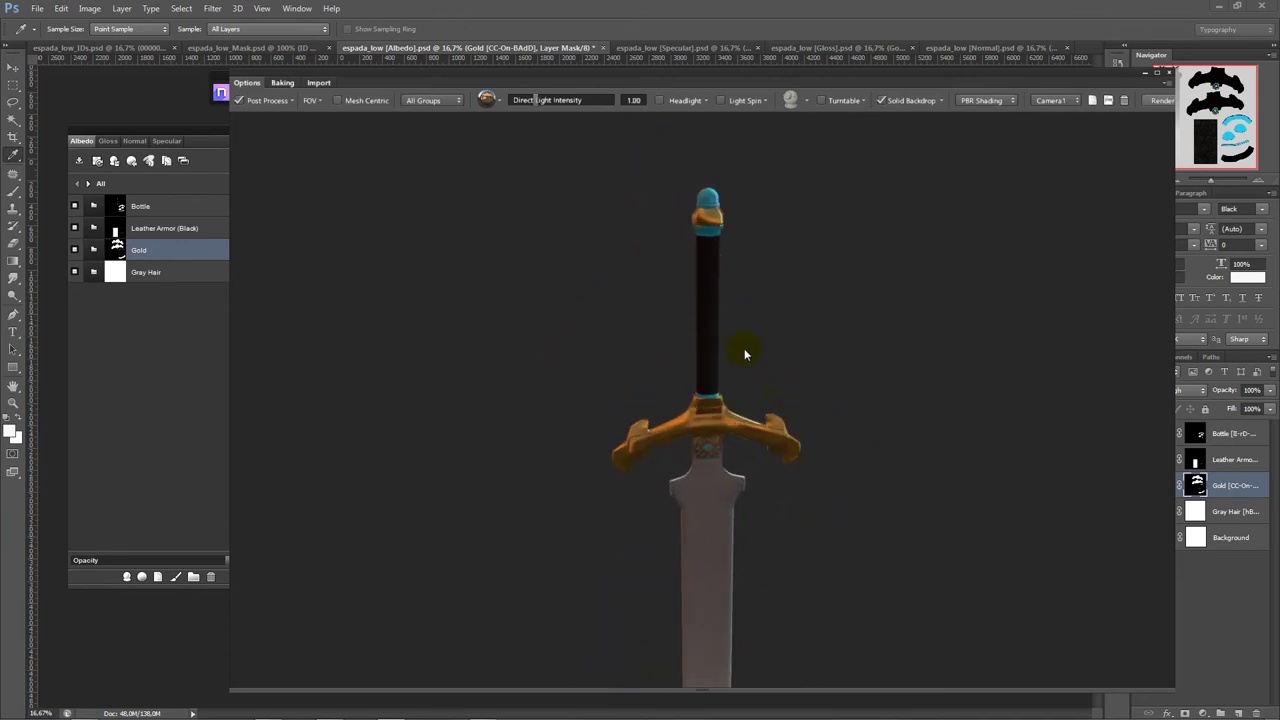
- Switch the 3DO preview to the last environment lighting preset and turn the sword to judge it
click(500, 101)
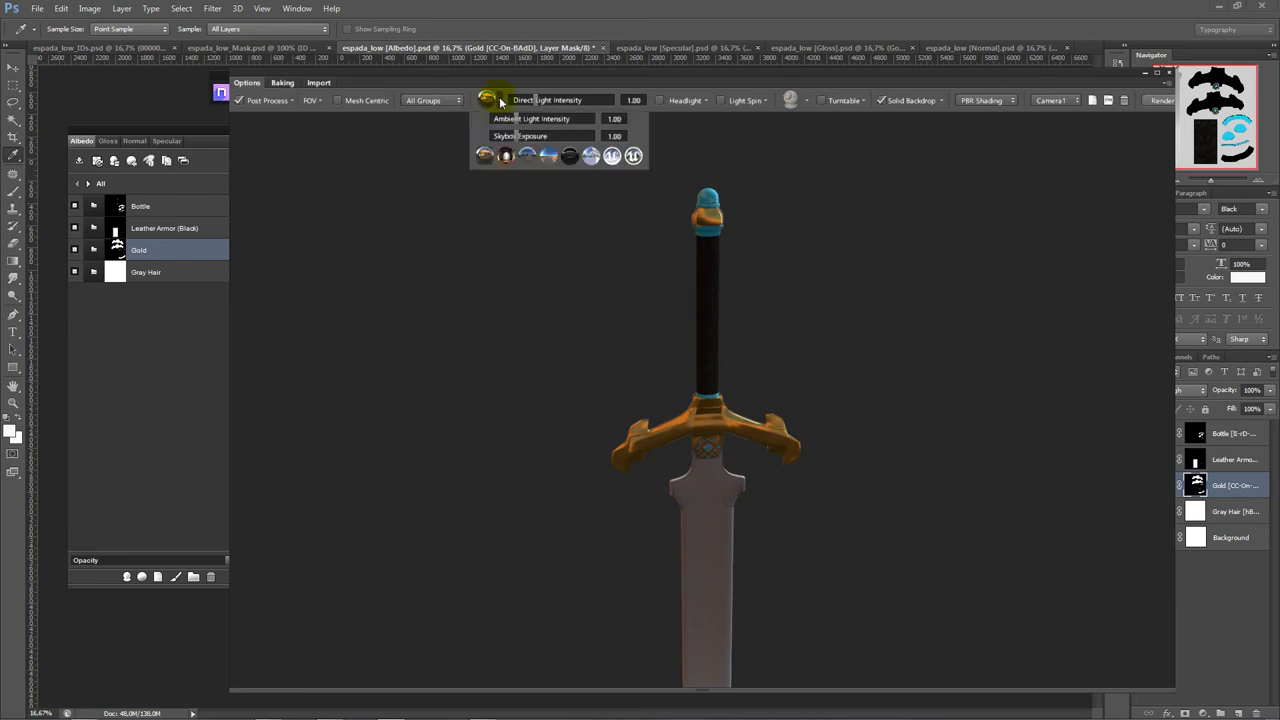
click(633, 156)
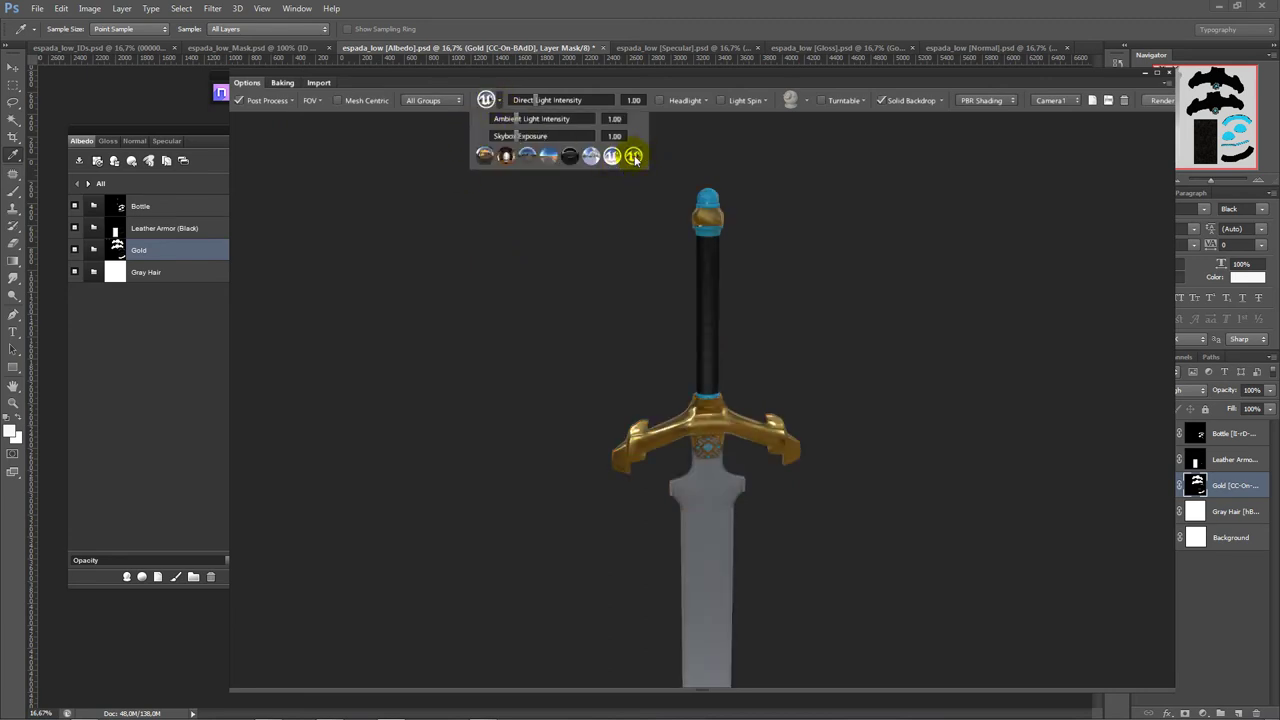
drag(891, 425, 810, 346)
mouse_move(820, 490)
mouse_down()
mouse_move(725, 432)
mouse_move(514, 363)
mouse_move(691, 406)
mouse_move(670, 460)
mouse_move(746, 417)
mouse_move(834, 486)
mouse_move(786, 423)
mouse_move(827, 434)
mouse_move(800, 491)
mouse_move(777, 294)
mouse_move(711, 586)
mouse_move(720, 436)
mouse_move(743, 437)
mouse_move(789, 497)
mouse_move(704, 341)
mouse_move(748, 477)
mouse_move(783, 474)
mouse_move(560, 428)
mouse_move(560, 517)
mouse_move(443, 602)
mouse_move(563, 600)
mouse_move(531, 527)
mouse_move(549, 320)
mouse_move(491, 509)
mouse_move(603, 486)
mouse_move(823, 508)
mouse_move(677, 474)
mouse_move(694, 528)
mouse_move(840, 507)
mouse_move(819, 502)
mouse_move(845, 412)
mouse_move(840, 457)
mouse_up()
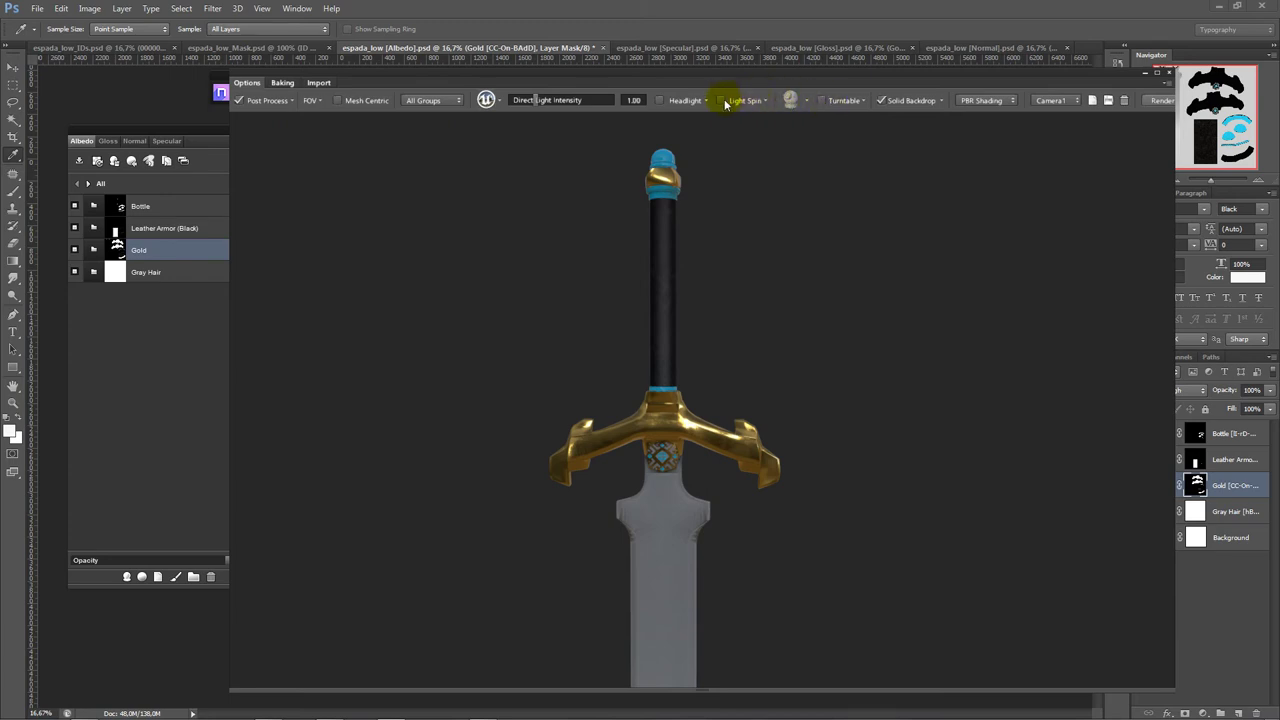
- Turn on the headlight at intensity about 2, then zoom in on the grip and pommel
click(659, 101)
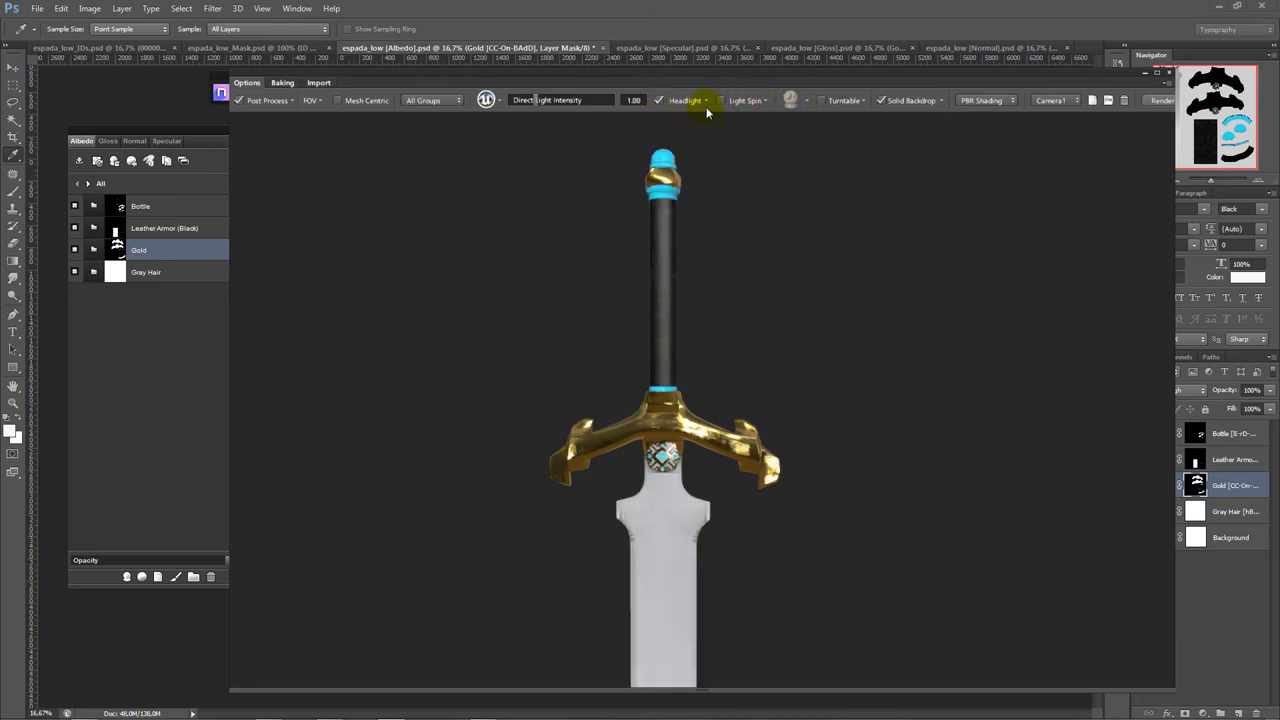
click(705, 101)
drag(694, 119, 744, 121)
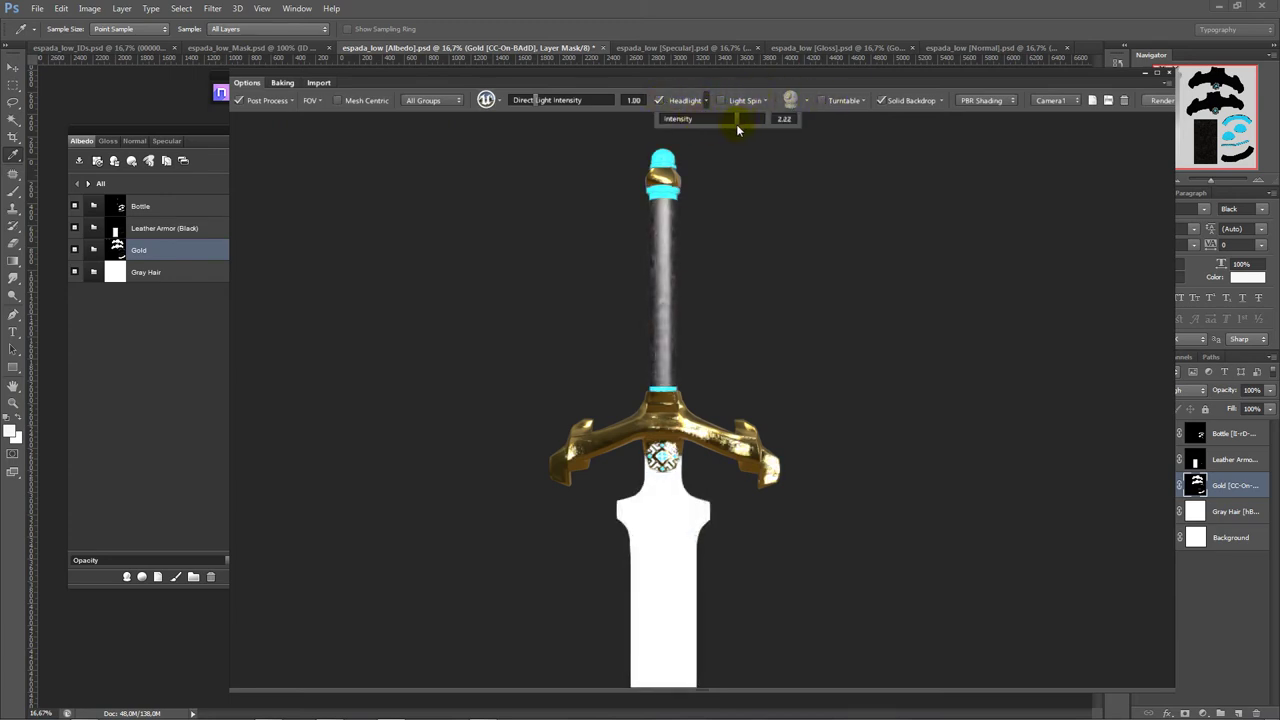
drag(785, 368, 801, 444)
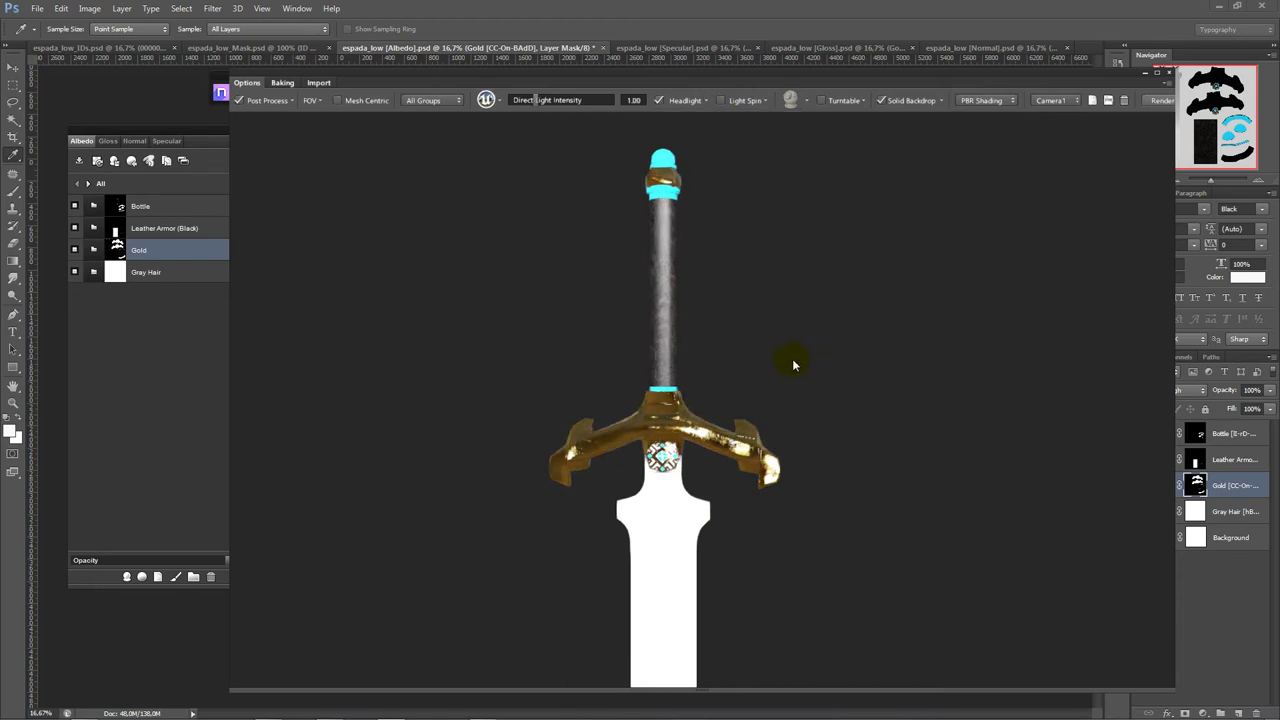
click(706, 103)
drag(720, 118, 709, 123)
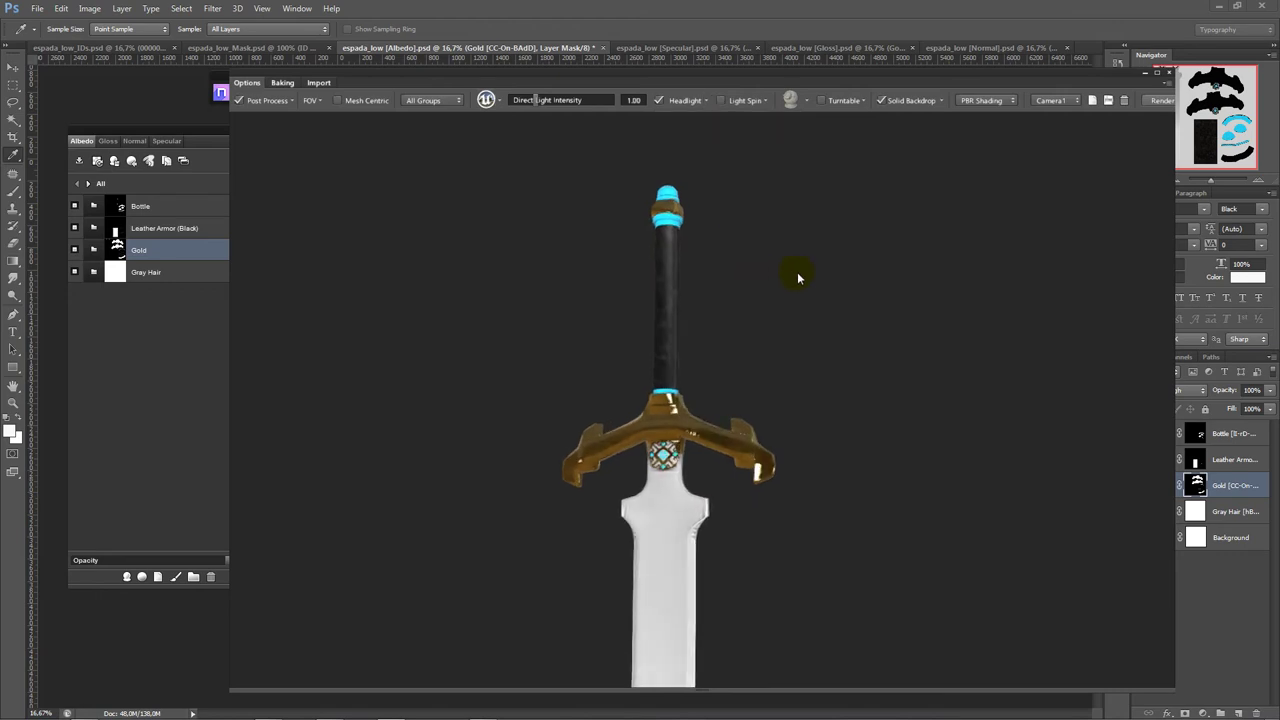
scroll(740, 300, up, 1)
scroll(690, 340, up, 2)
scroll(714, 386, up, 2)
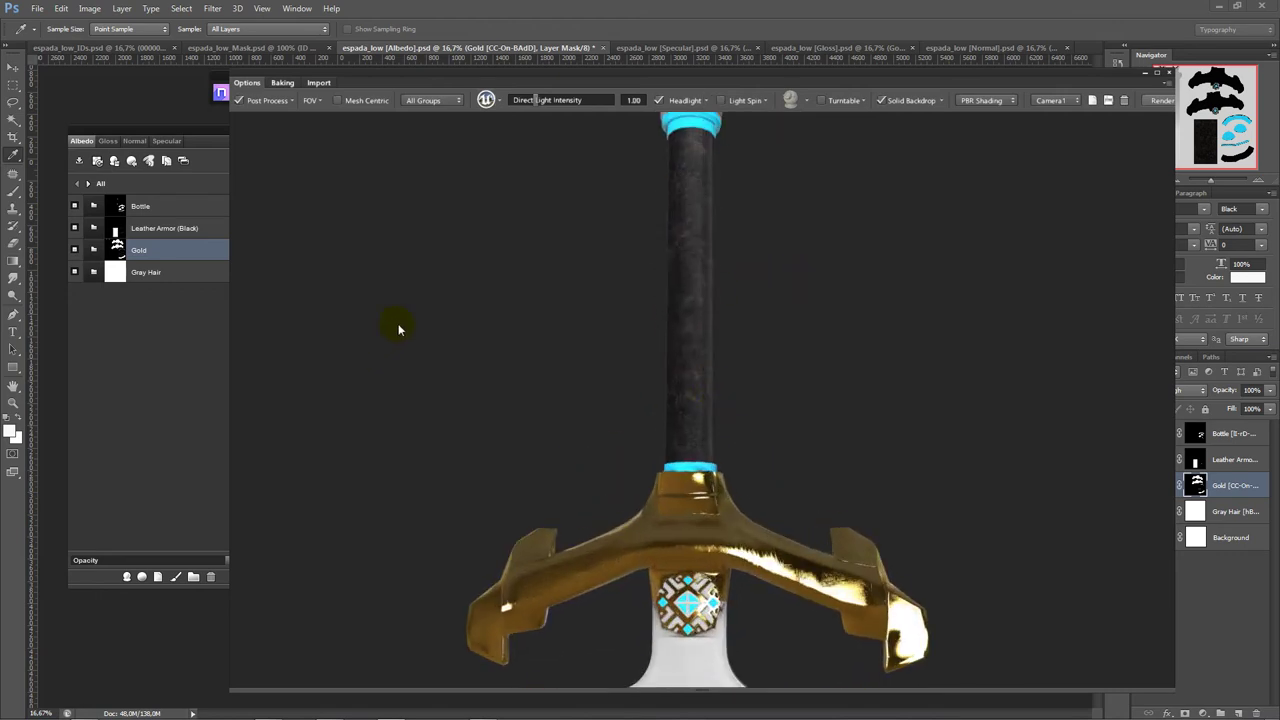
middle_drag(398, 328, 155, 383)
mouse_move(160, 228)
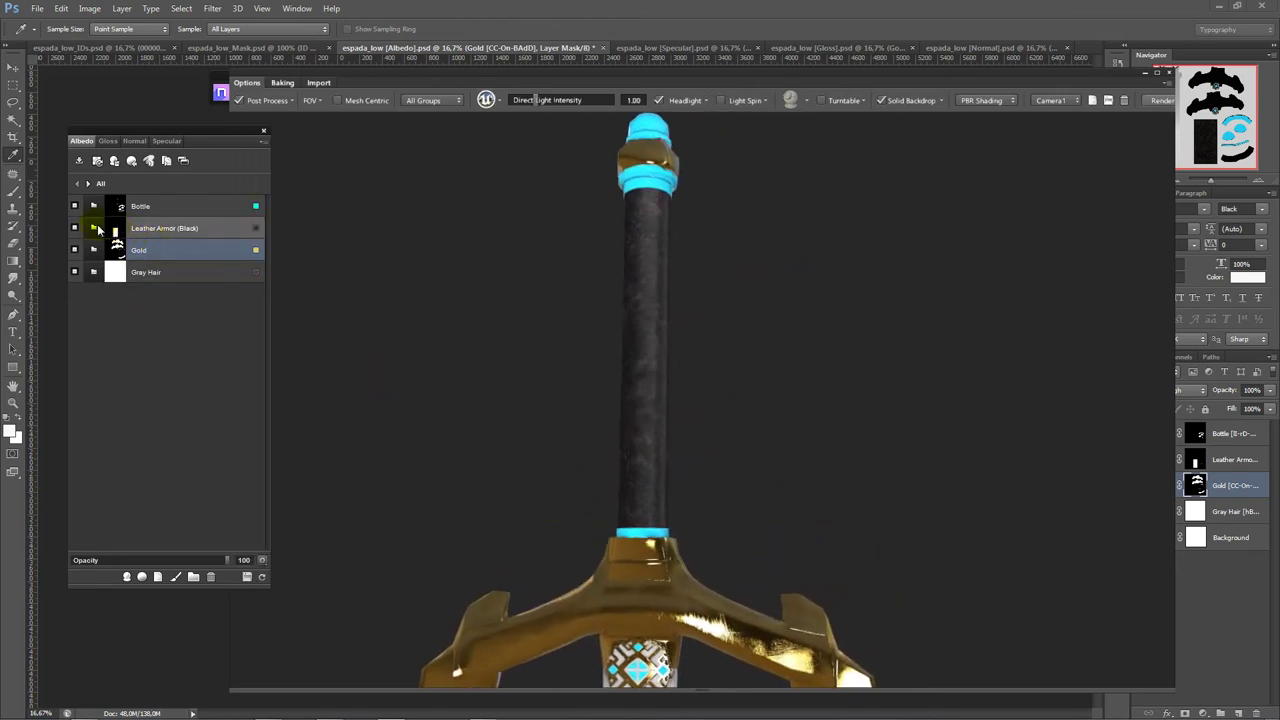
- Expand the Leather Armor (Black) layers, toggle Gloss and Normal maps, and settle on Gloss, zoomed onto the grip
click(95, 229)
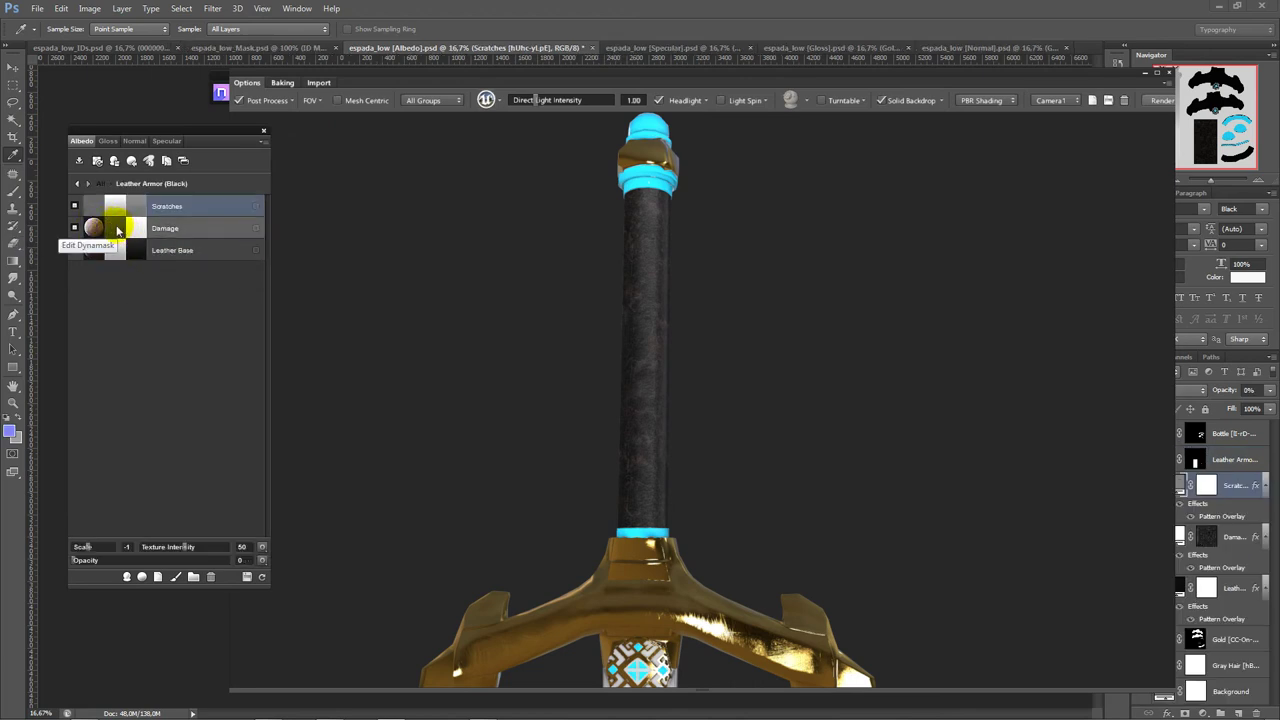
click(107, 141)
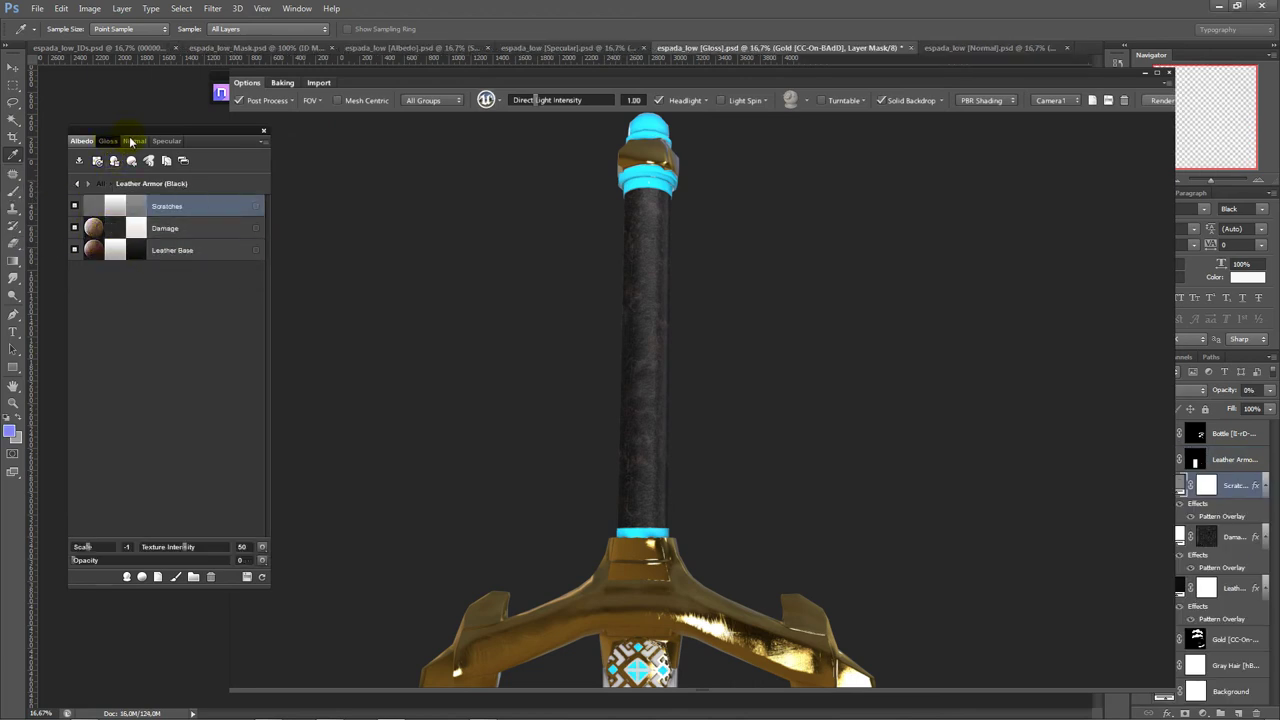
click(130, 143)
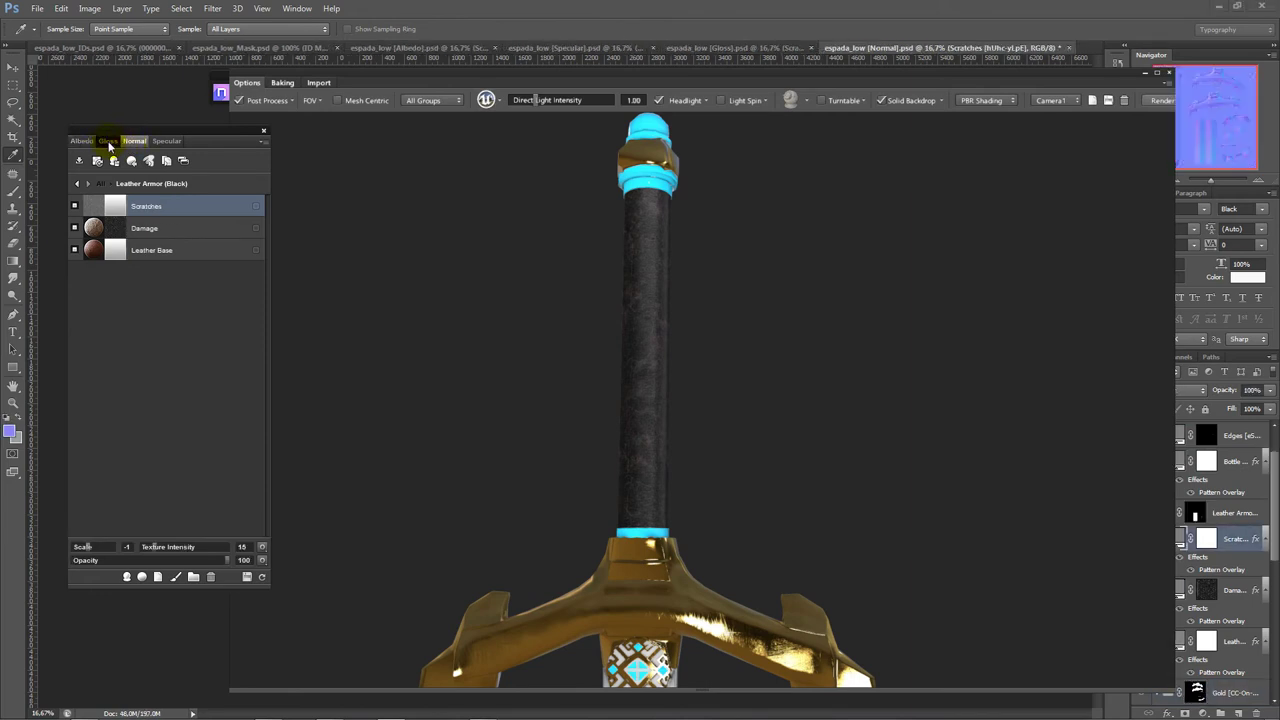
click(108, 143)
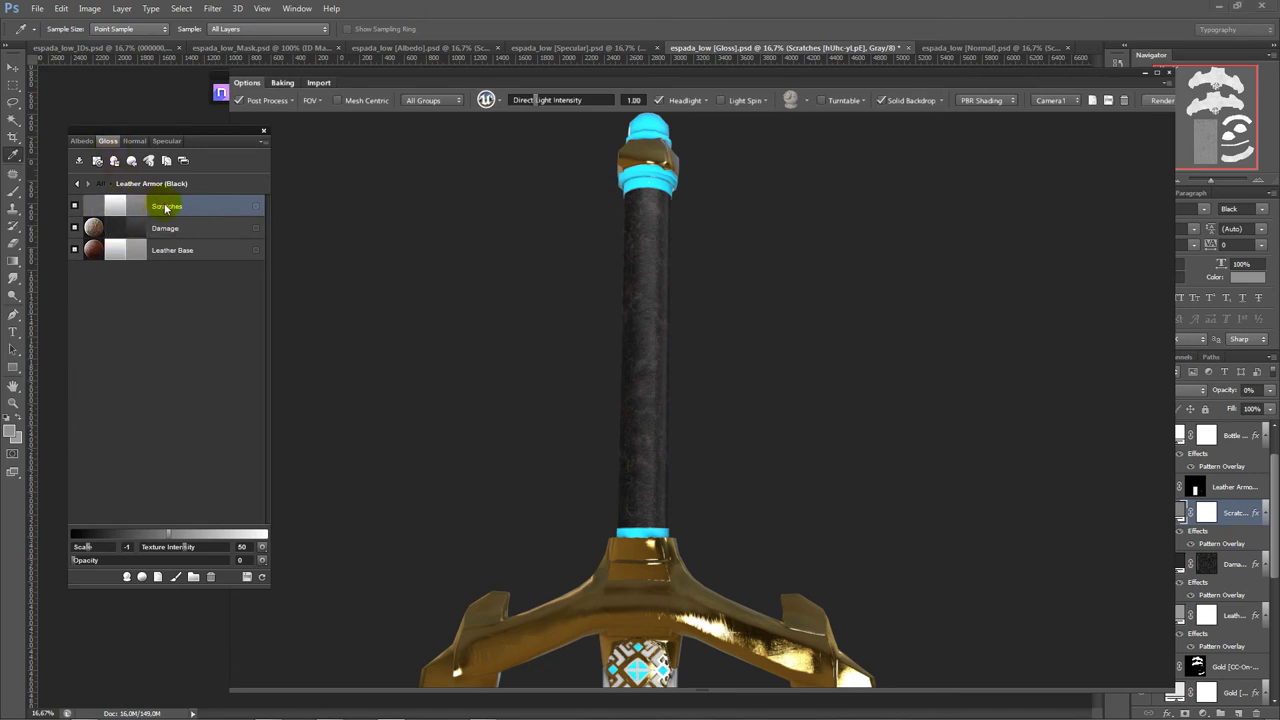
drag(571, 357, 543, 568)
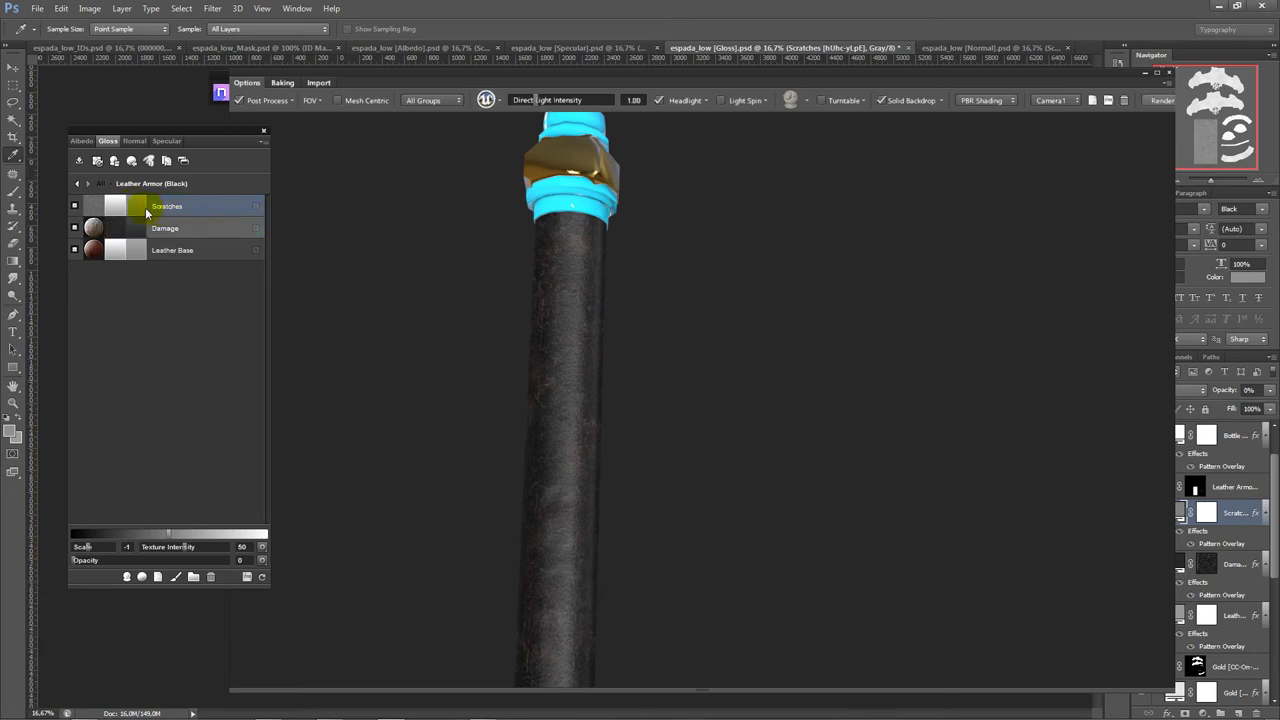
- Darken the Scratches layer's gloss colour to a deeper grey and check the grip
click(134, 204)
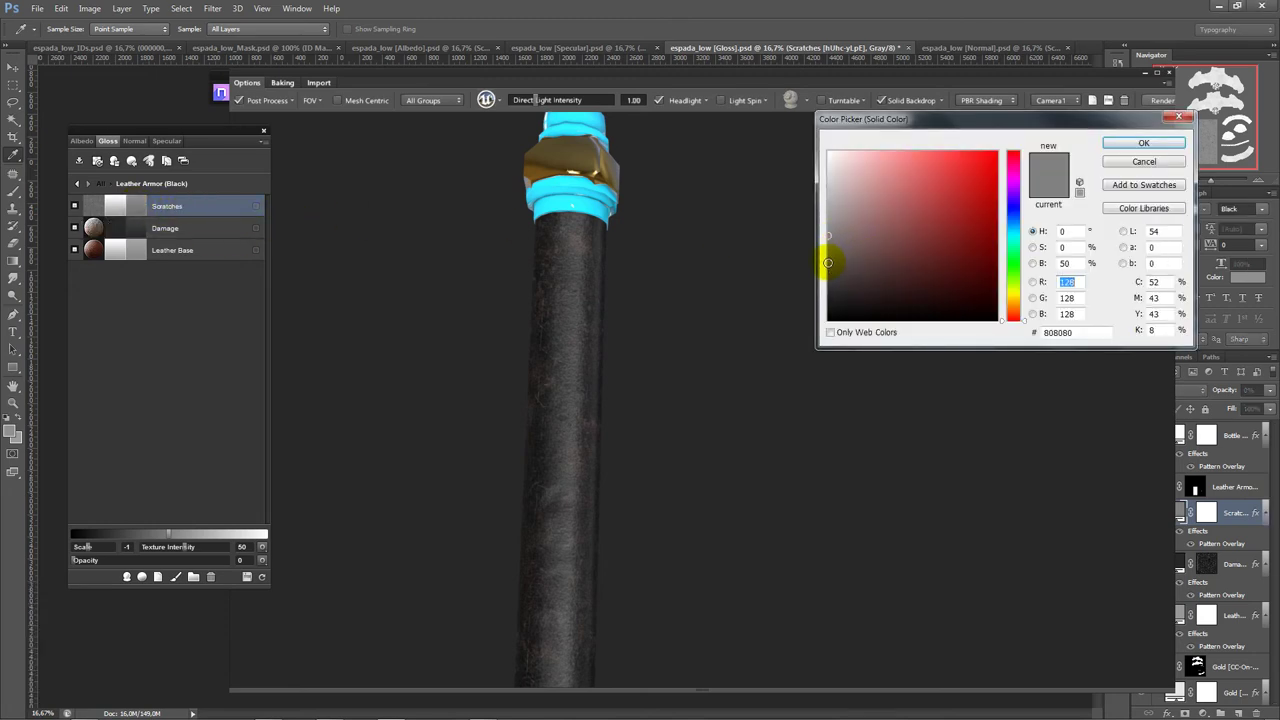
drag(832, 256, 828, 280)
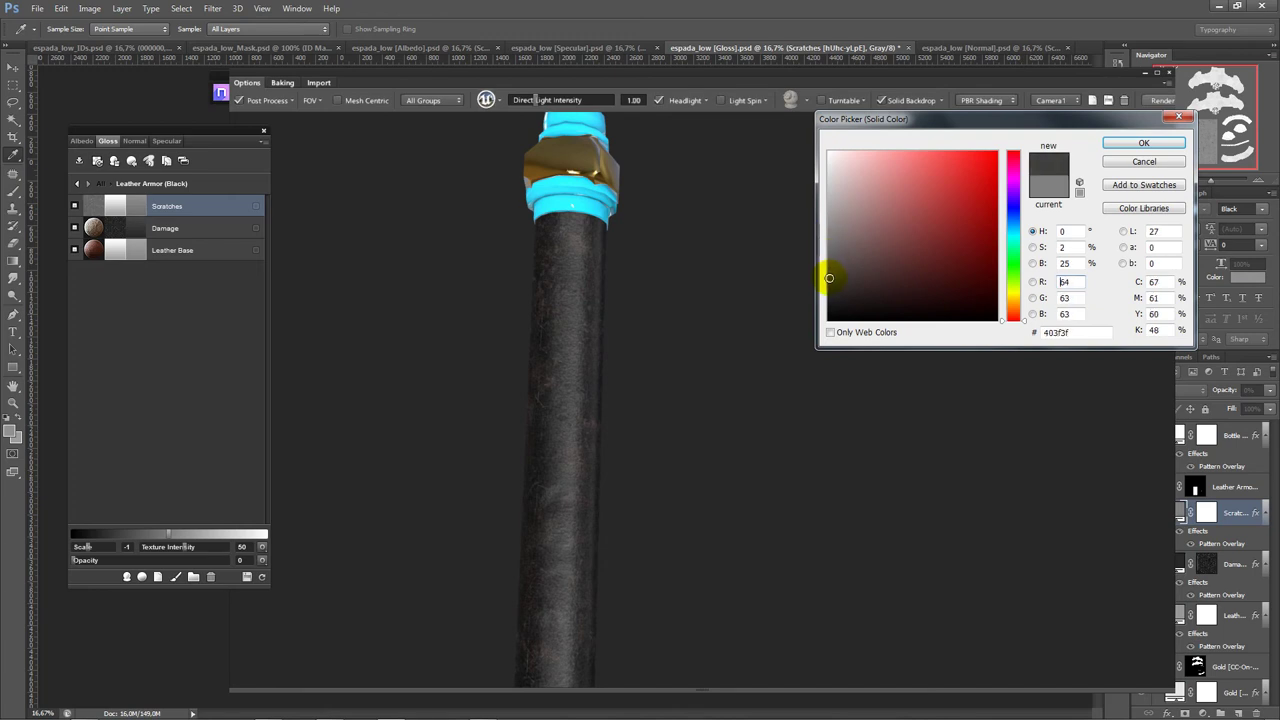
click(1136, 146)
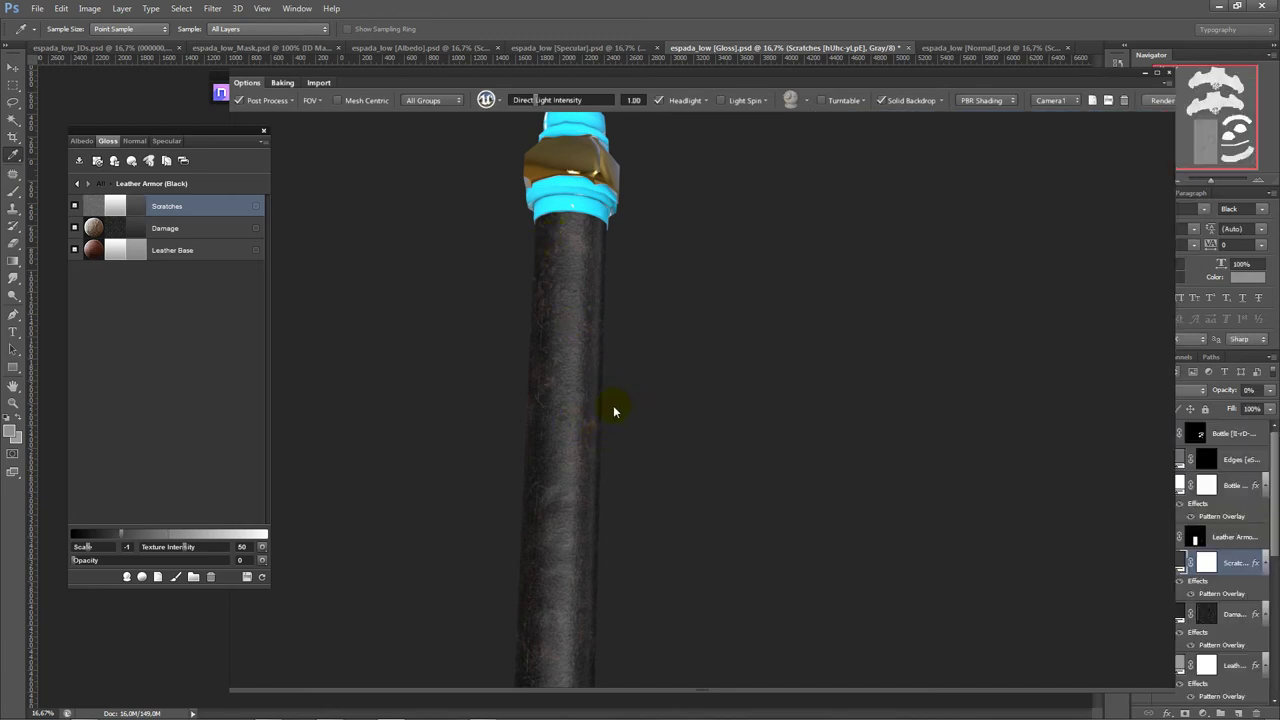
mouse_move(614, 410)
mouse_down()
mouse_move(631, 410)
mouse_move(586, 400)
mouse_up()
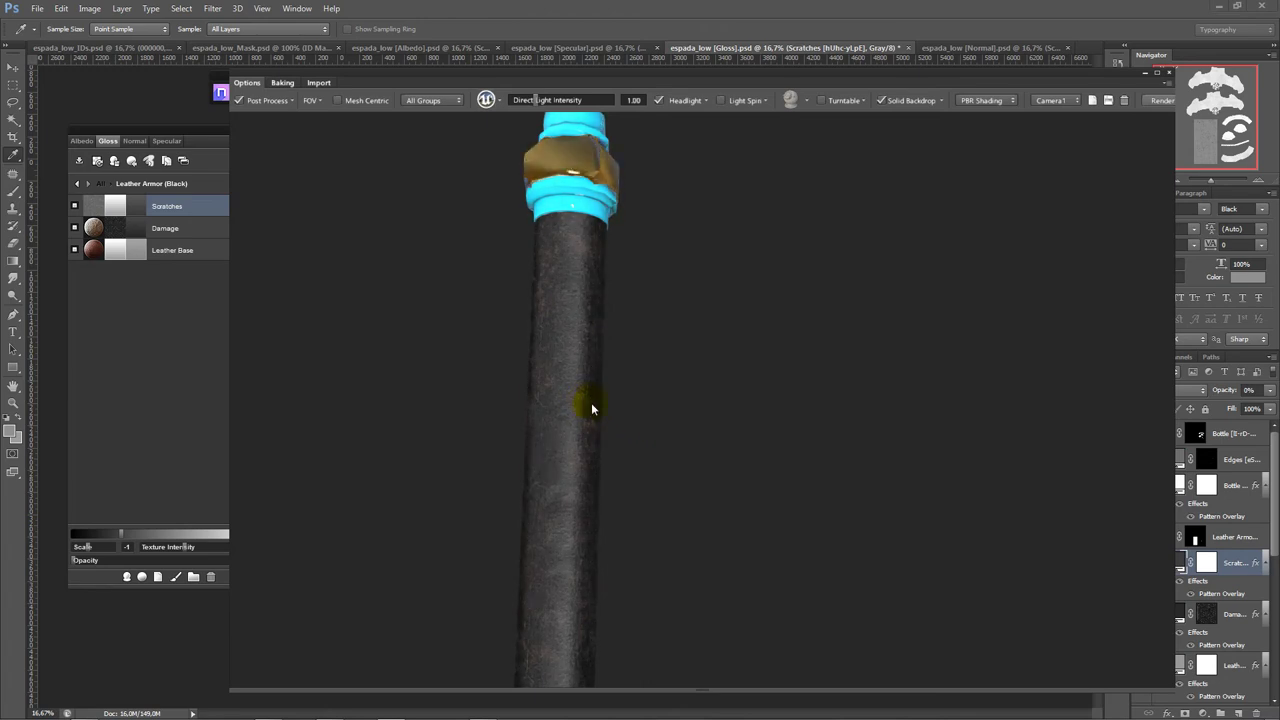
- Set the Leather Base gloss colour to 616161, then lighten it to grey 7a7a7a
click(140, 256)
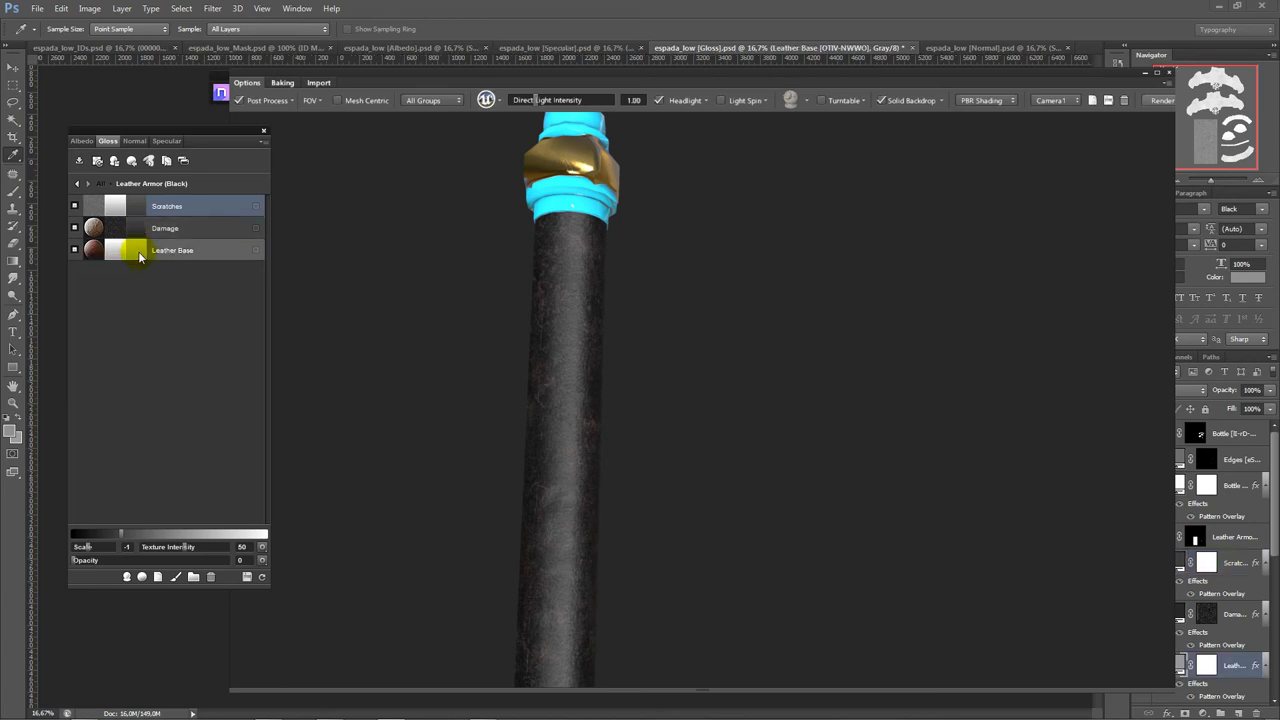
double_click(140, 256)
click(825, 256)
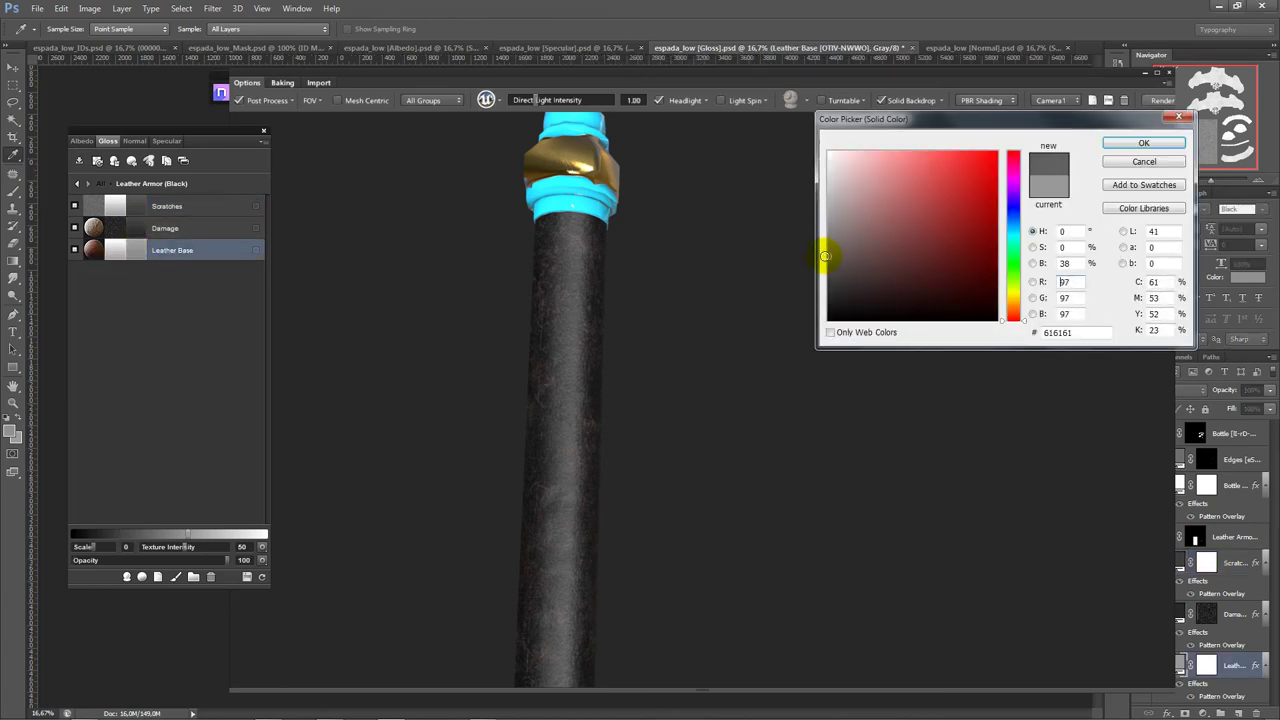
click(1140, 143)
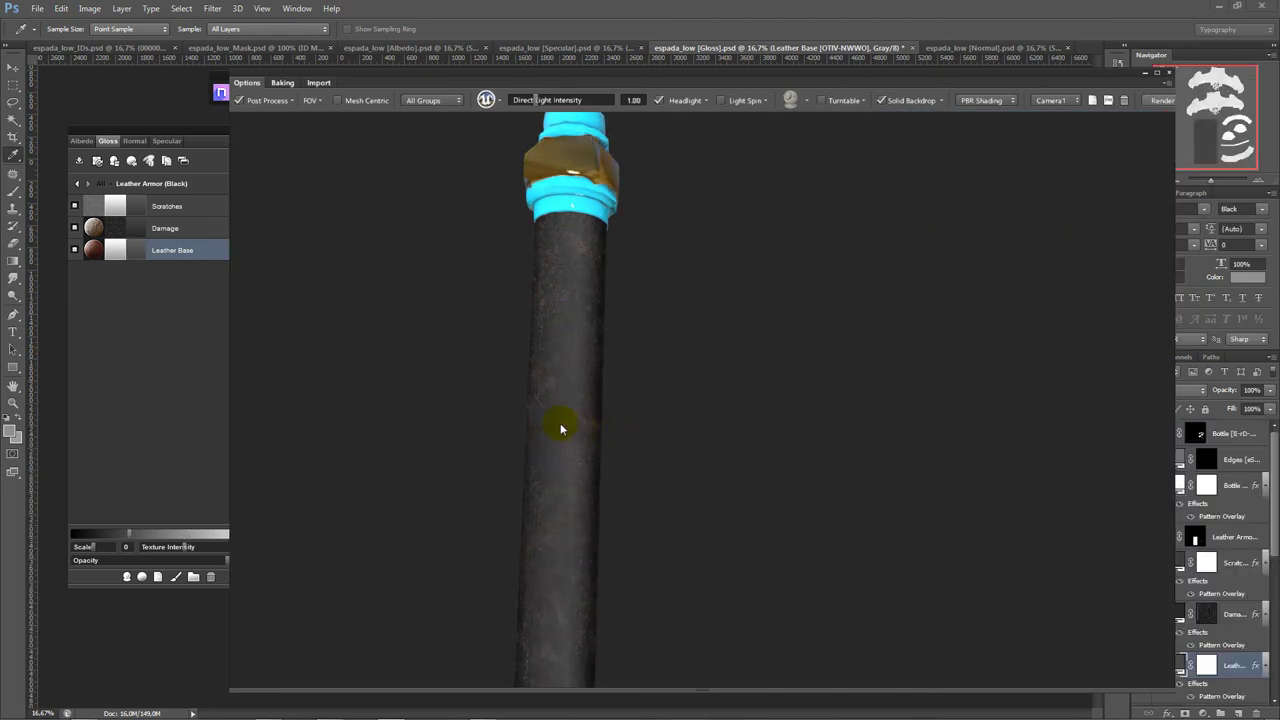
double_click(137, 251)
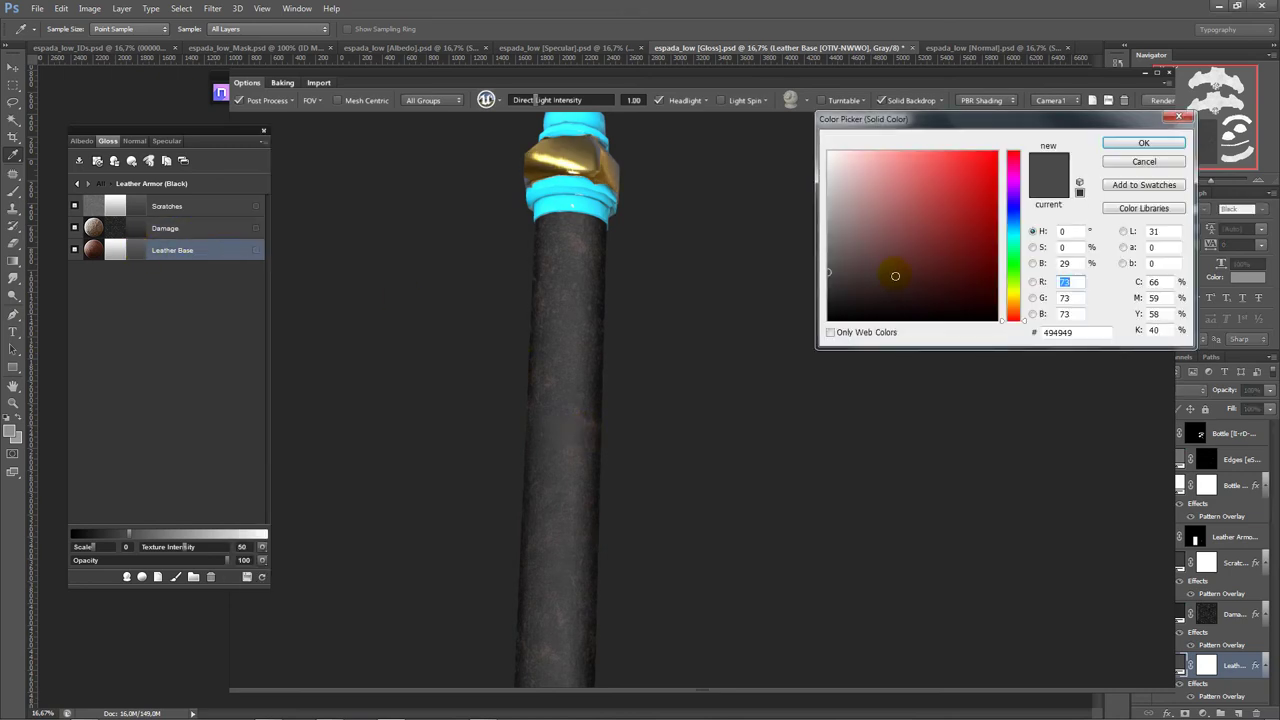
click(820, 250)
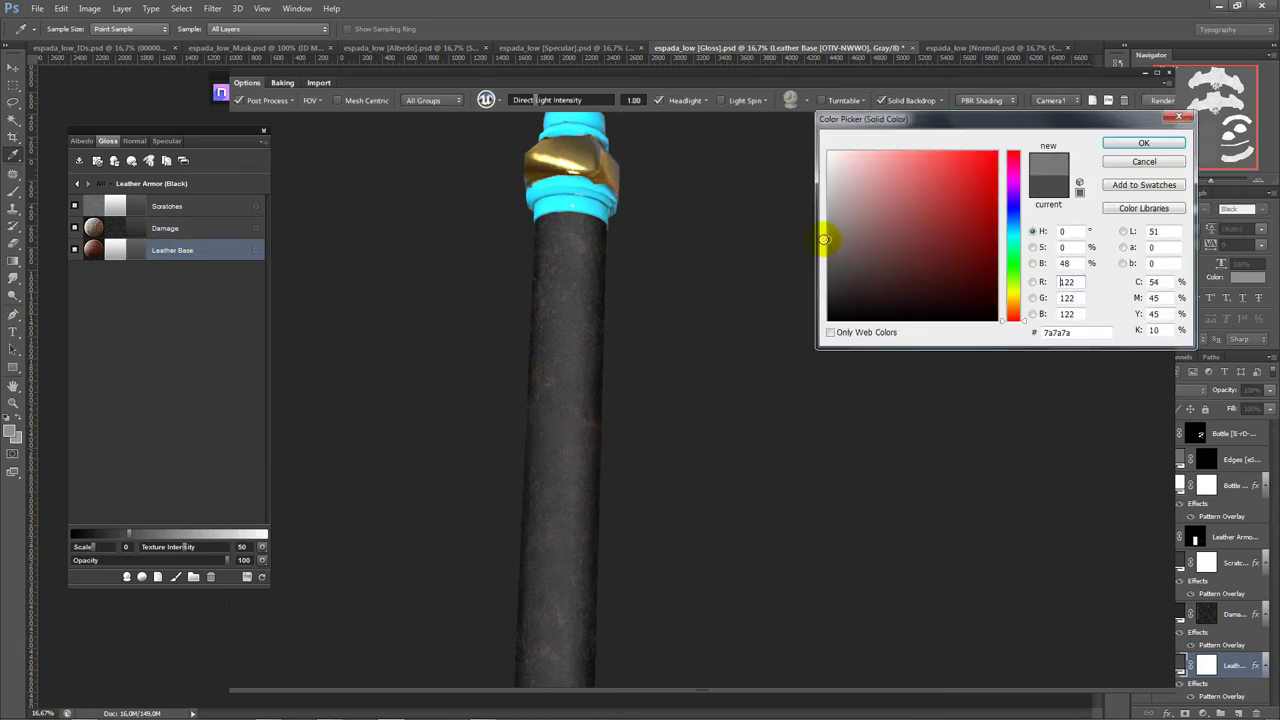
drag(820, 250, 828, 240)
click(1148, 145)
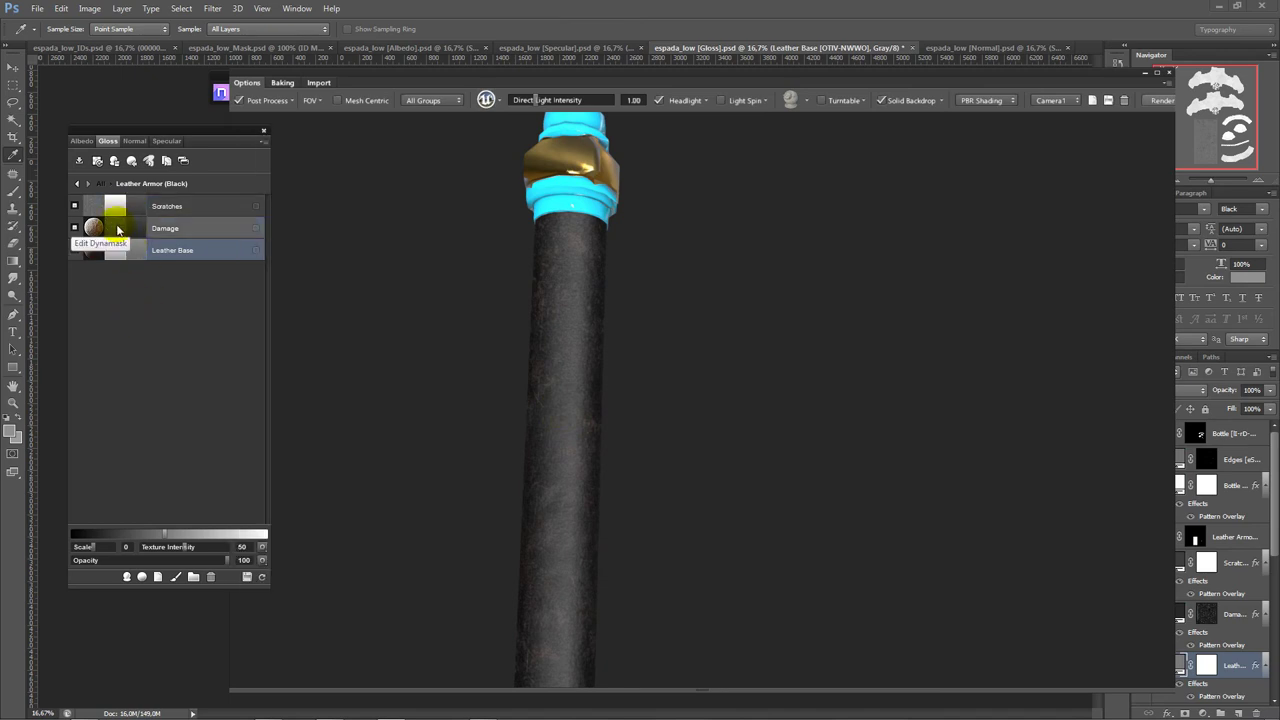
- Regenerate the Damage dynamask in quick-edit mode with Tightness 44 and accept it
click(117, 230)
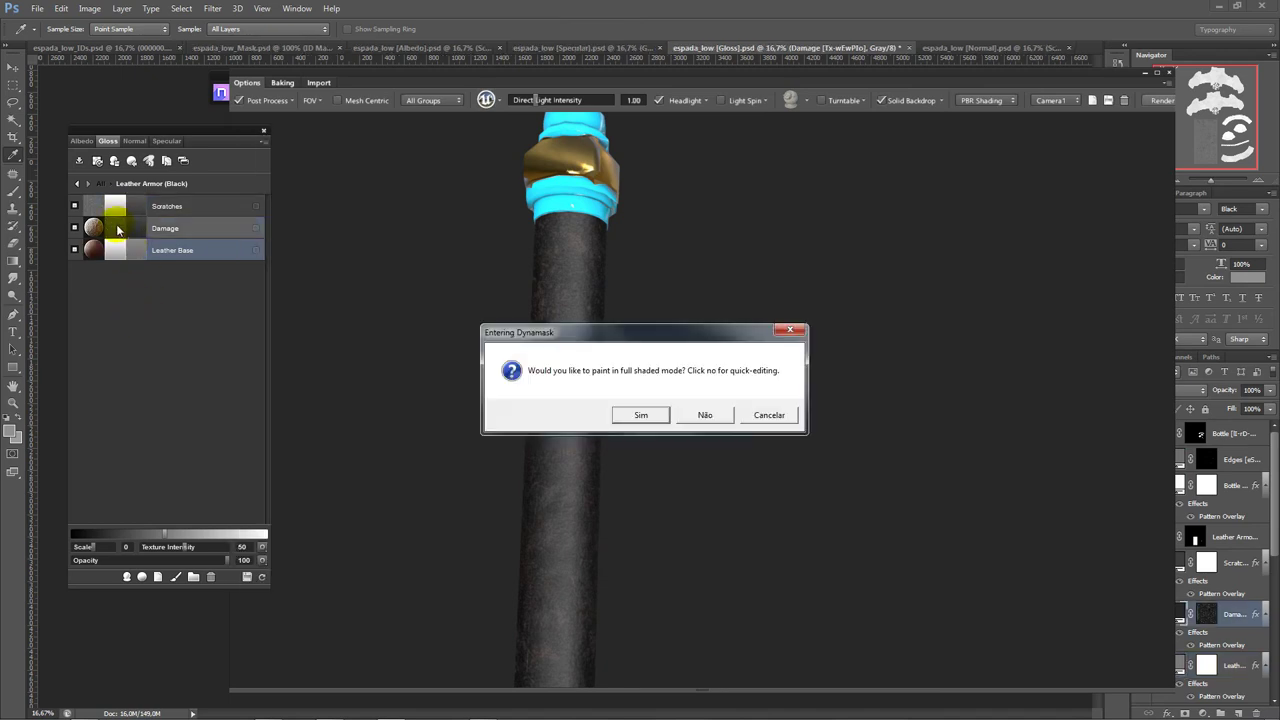
click(712, 414)
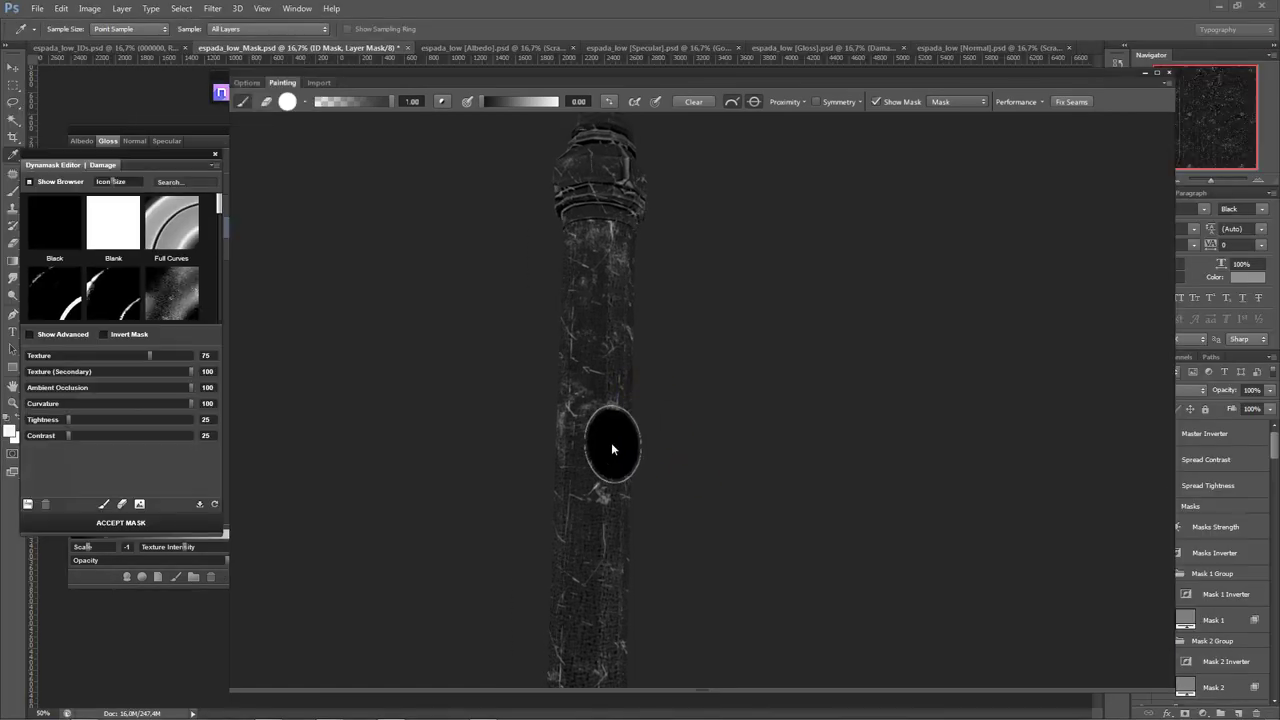
mouse_move(718, 454)
middle_down()
mouse_move(753, 400)
mouse_move(753, 527)
middle_up()
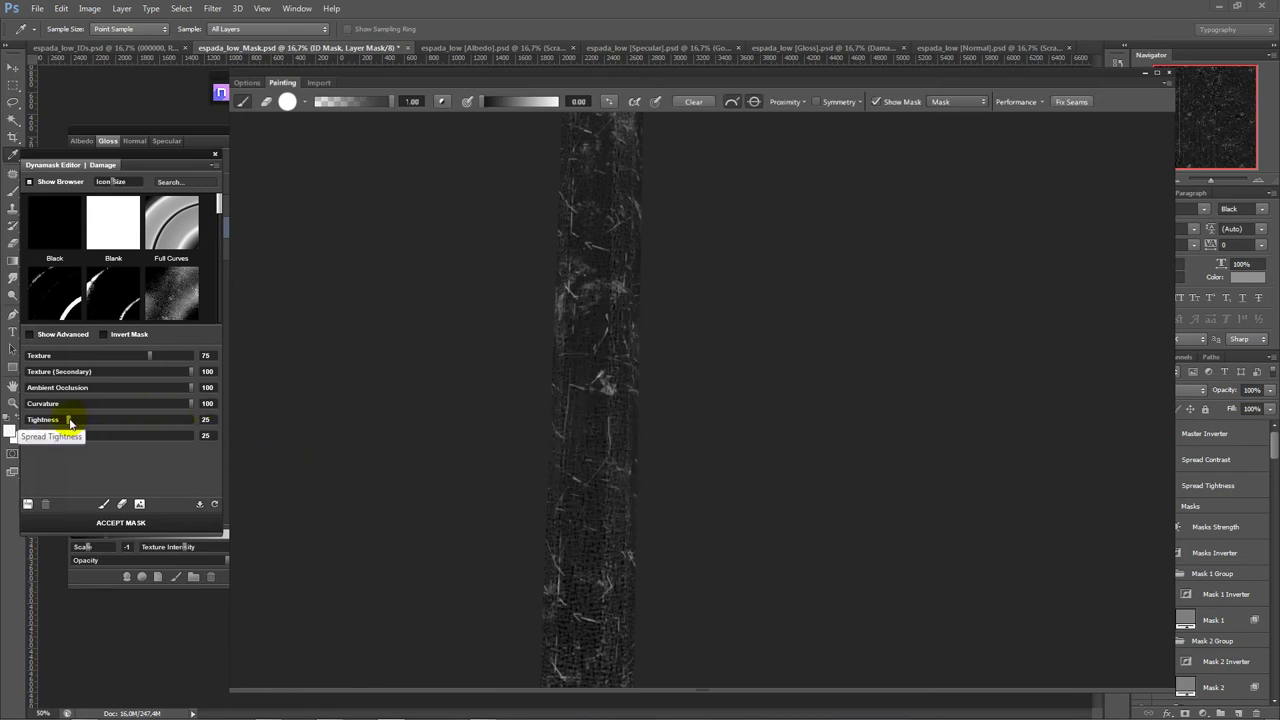
drag(66, 419, 116, 427)
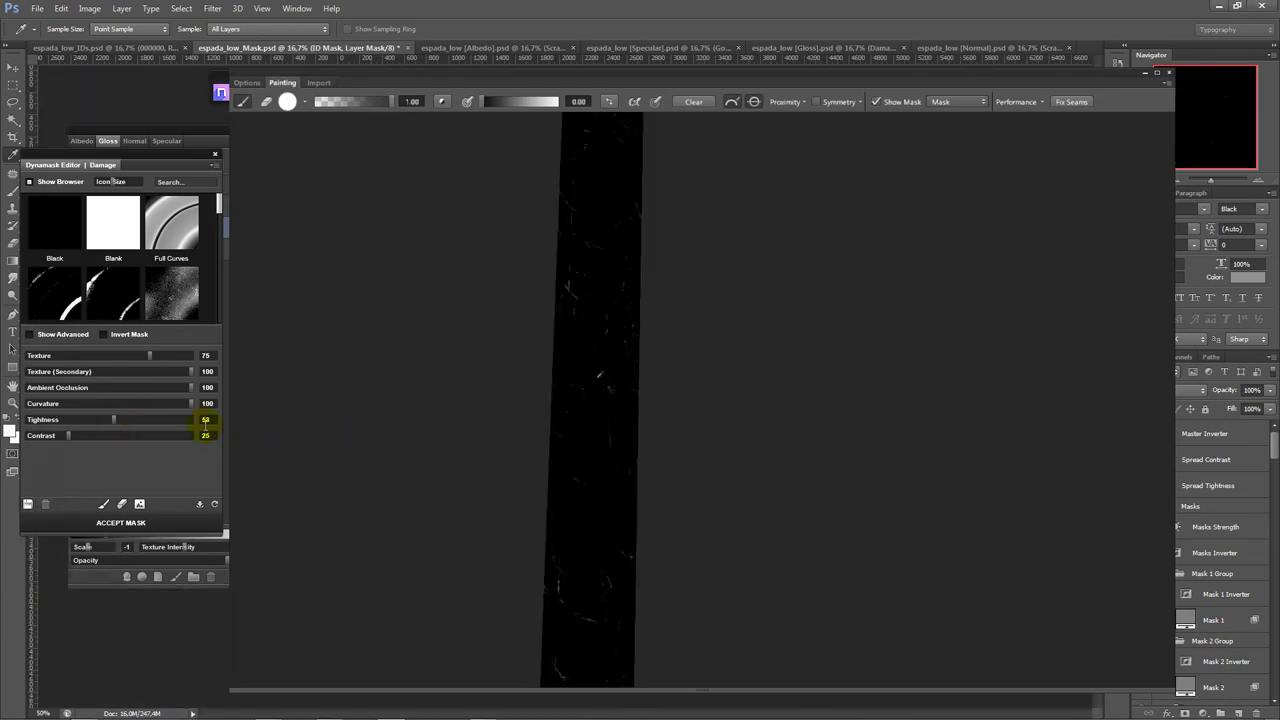
drag(113, 421, 97, 426)
click(119, 526)
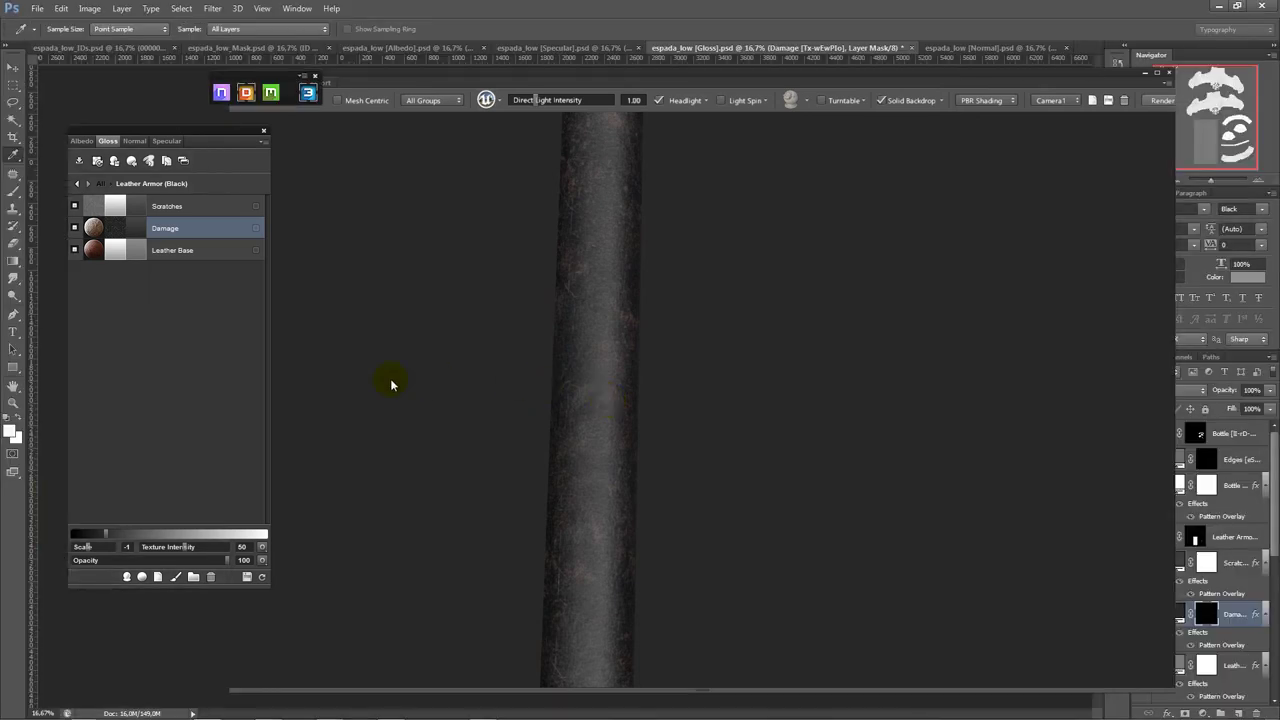
- Edit the Leather Base dynamask in quick mode and apply the Surface rust preset
click(117, 250)
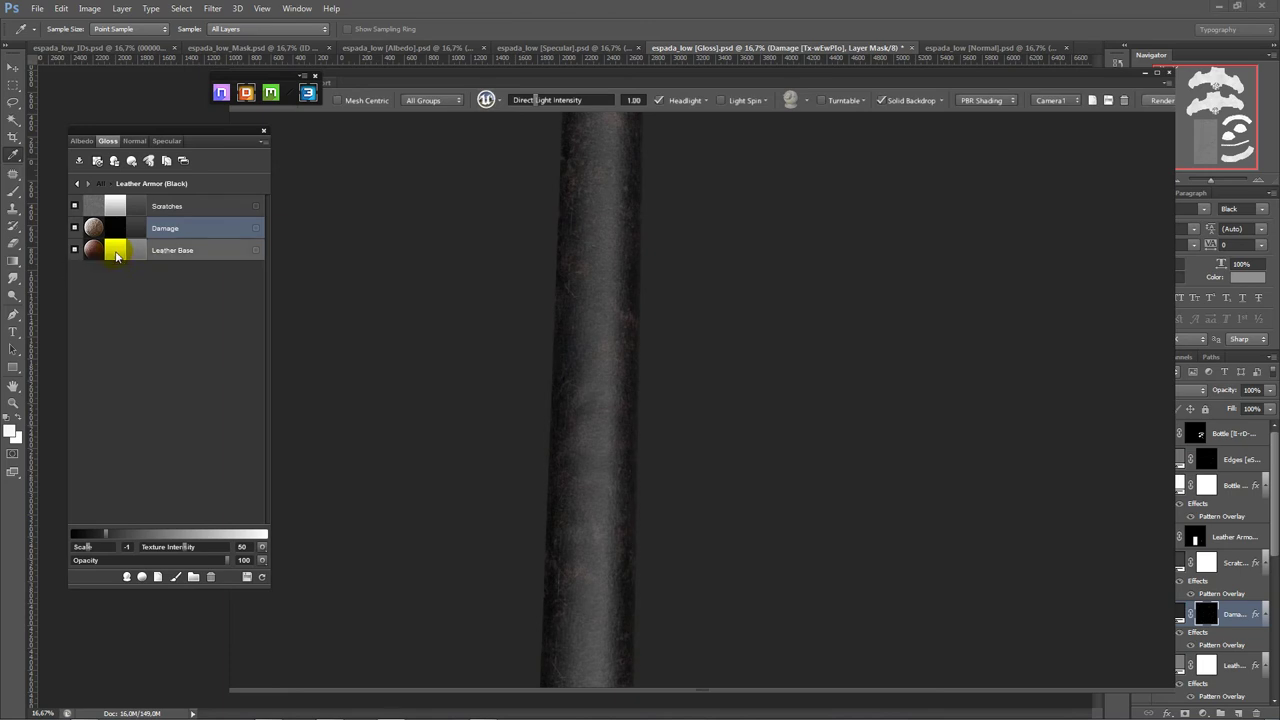
click(117, 252)
click(703, 413)
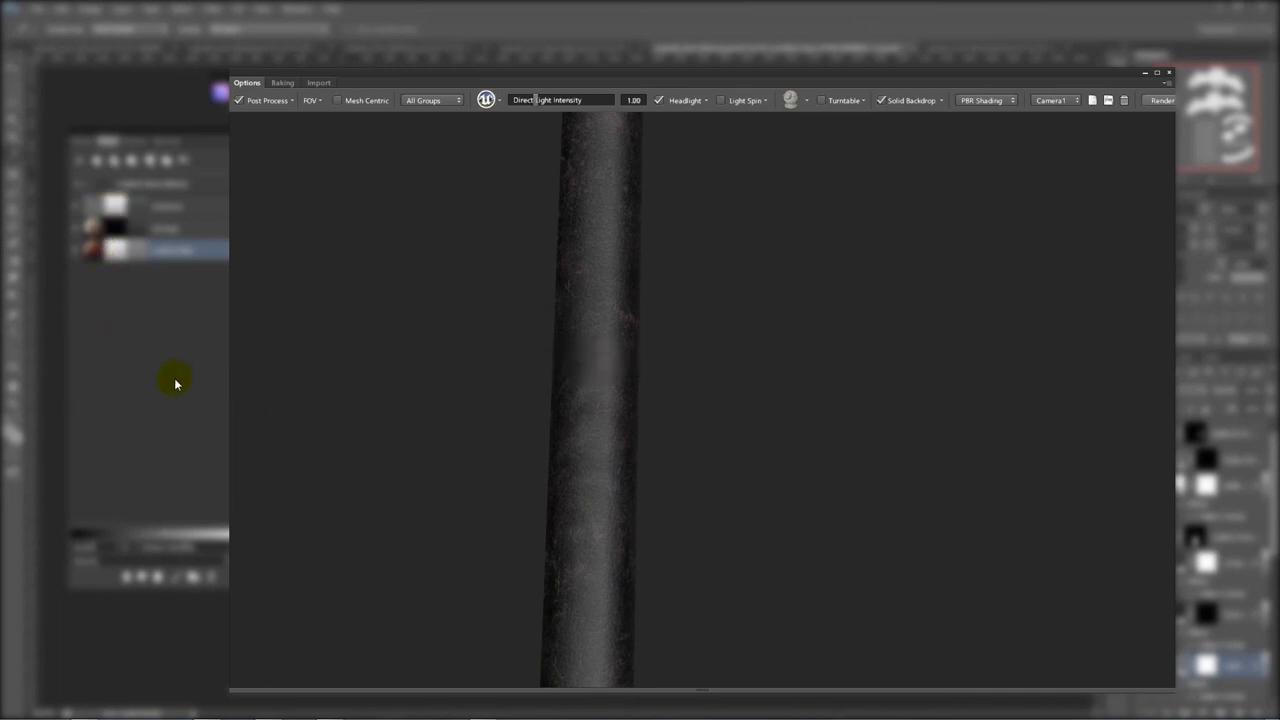
click(566, 428)
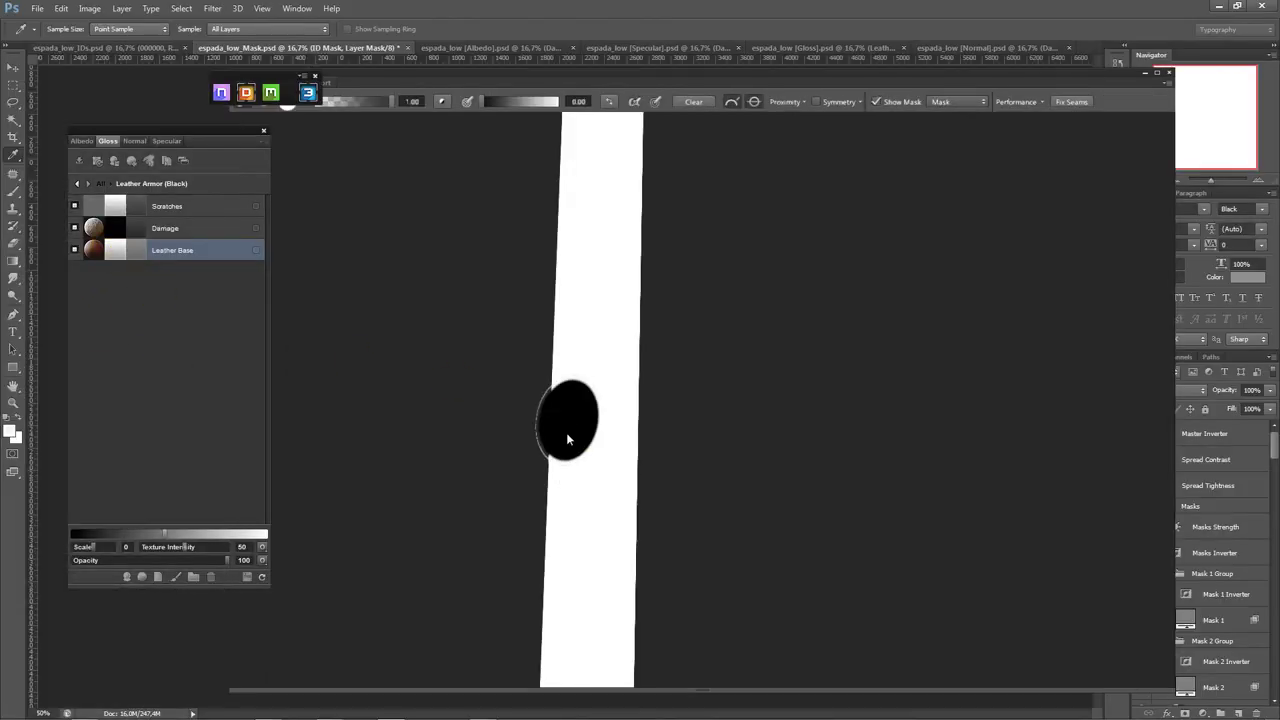
key(ctrl+z)
click(227, 266)
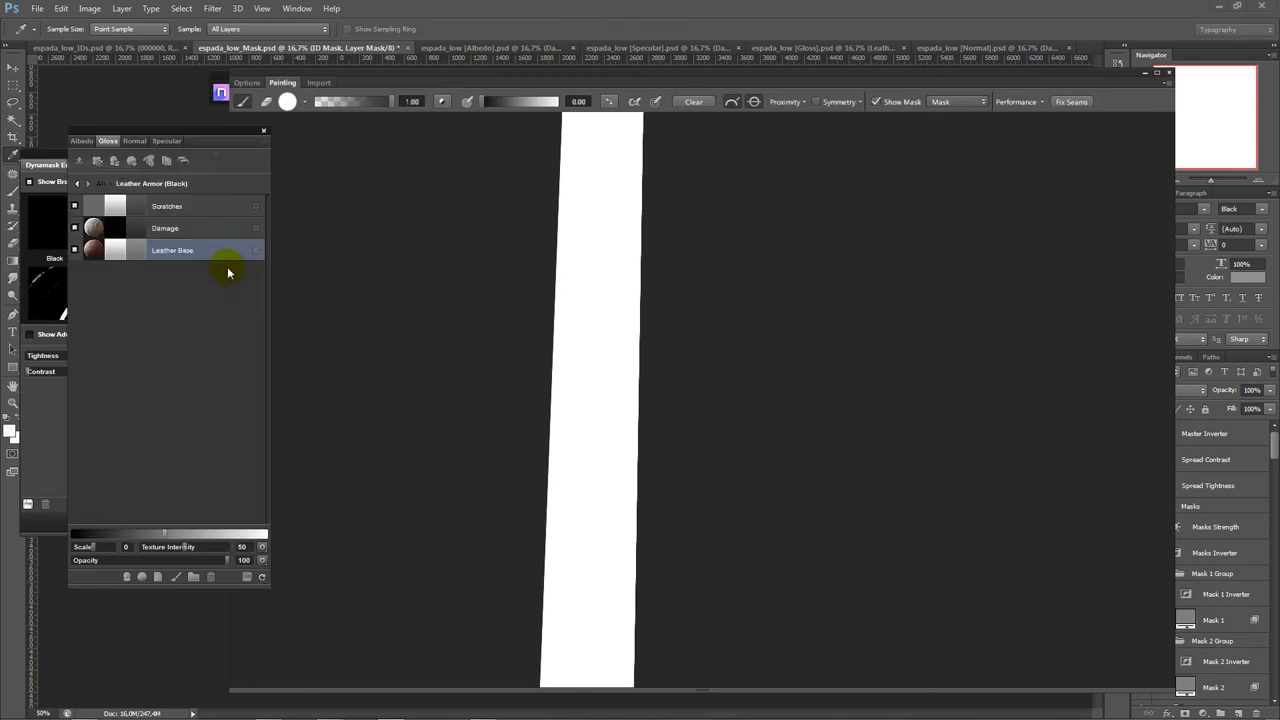
click(42, 160)
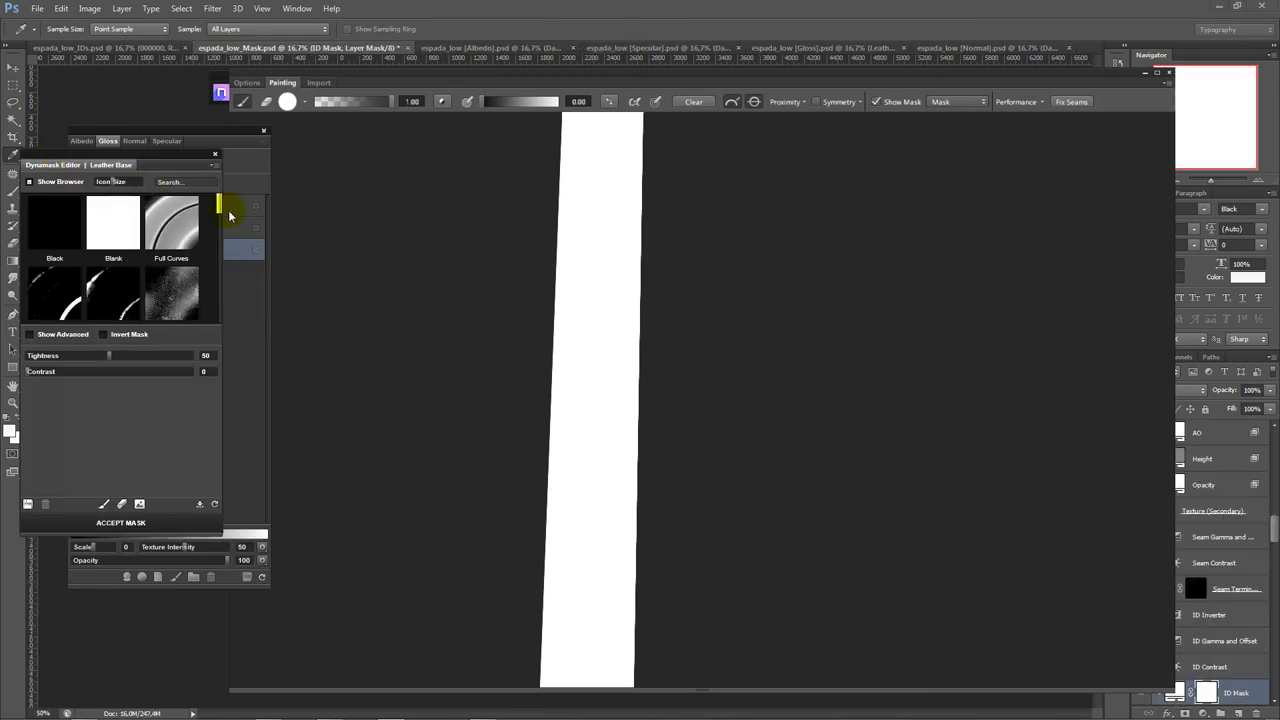
drag(218, 207, 218, 241)
click(44, 240)
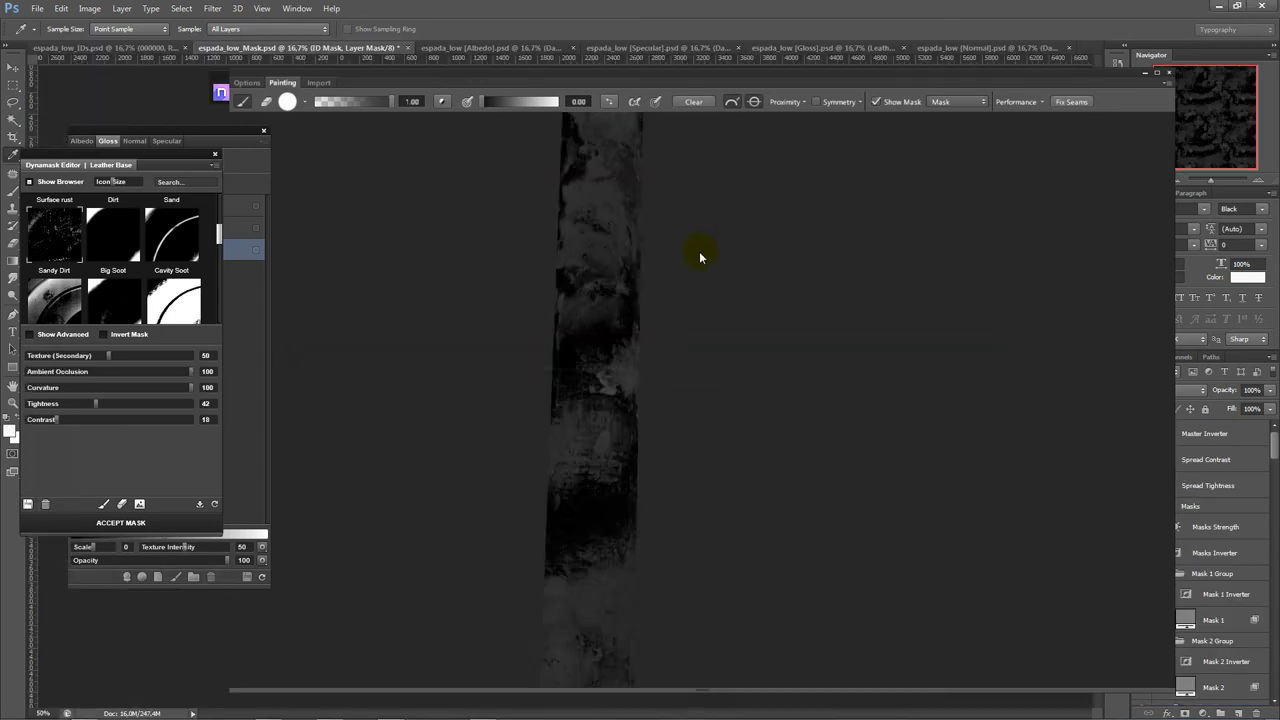
alt+drag(582, 308, 474, 248)
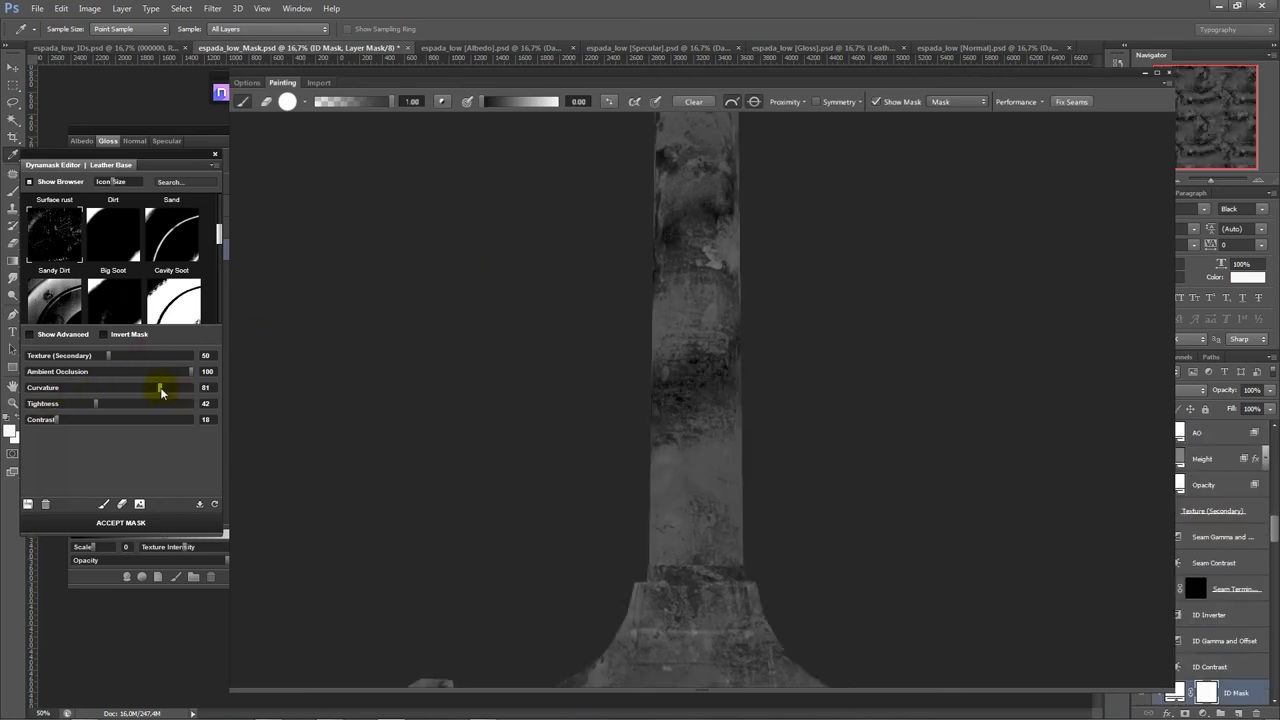
- Set the rust mask to Curvature 94, Tightness 58 and Contrast 7, then accept it
drag(160, 391, 181, 393)
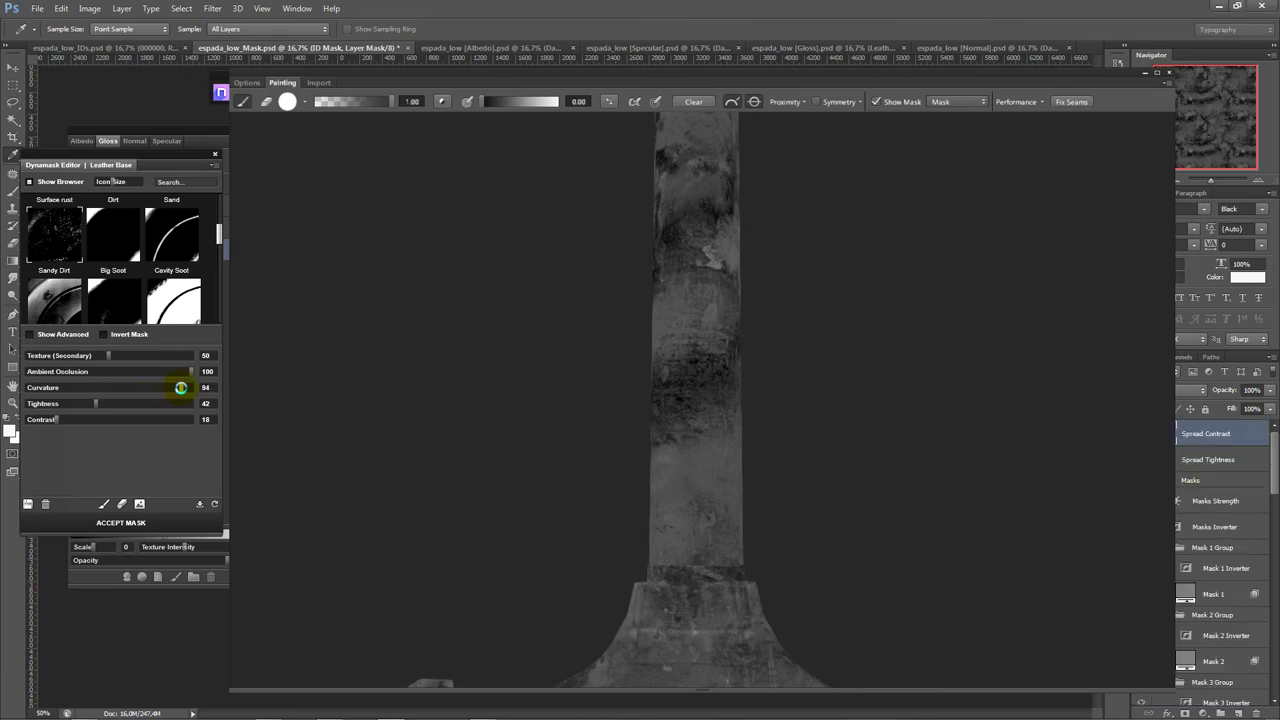
click(99, 405)
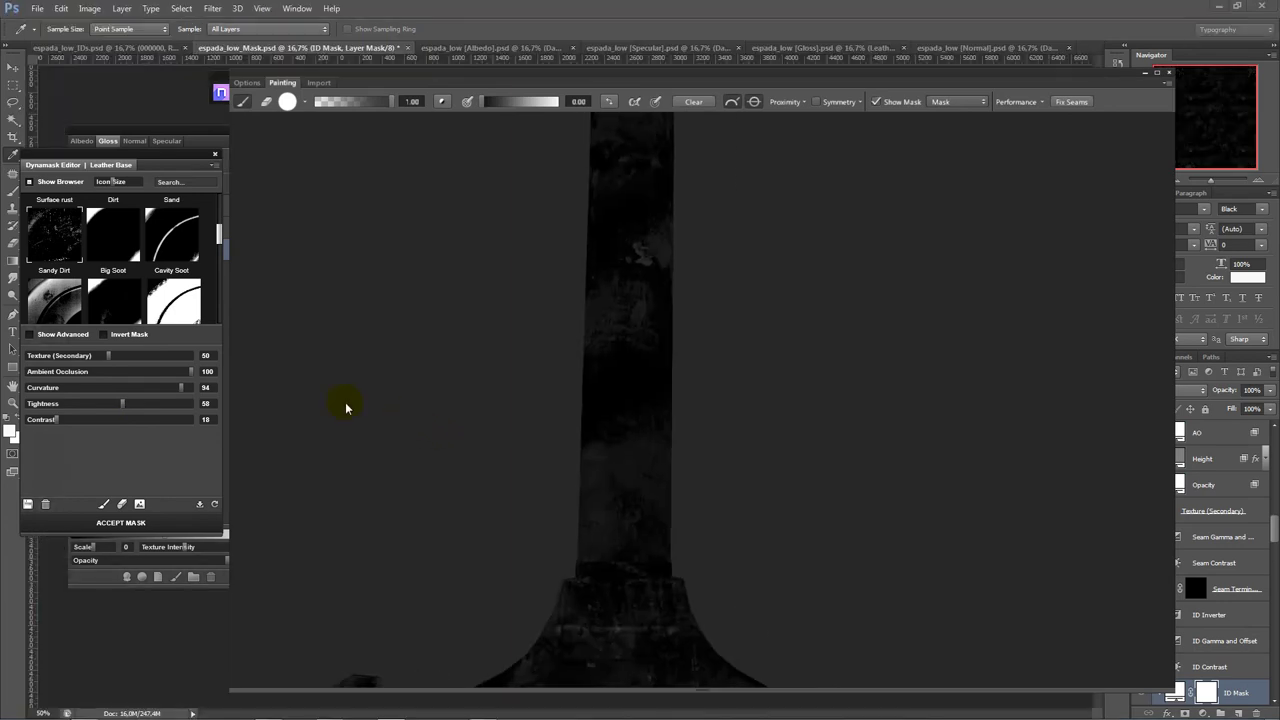
drag(57, 420, 89, 420)
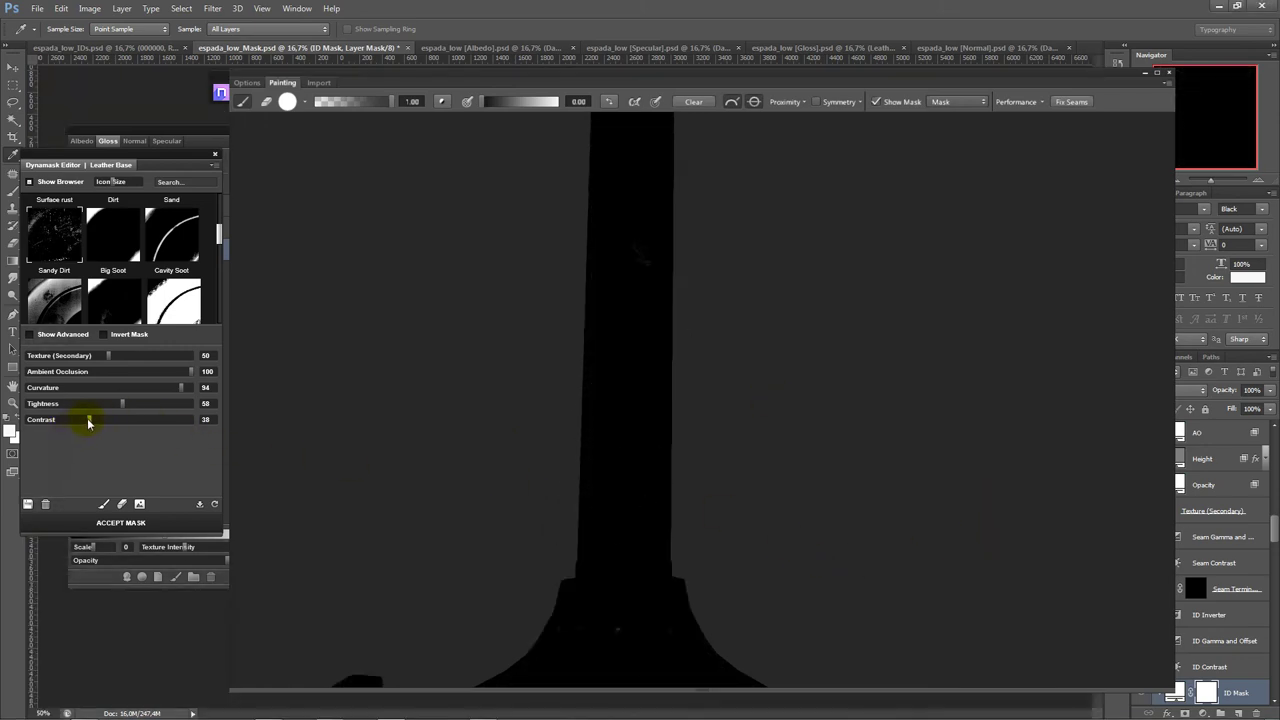
drag(88, 420, 47, 423)
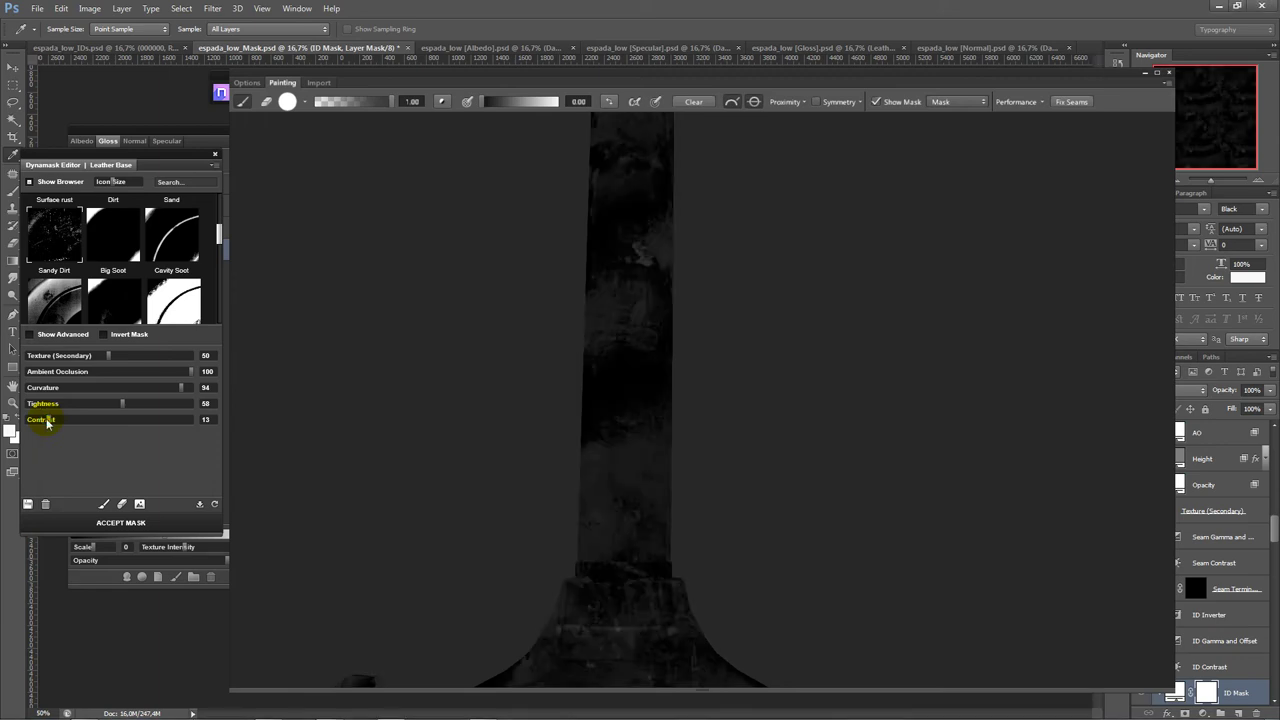
drag(47, 423, 39, 425)
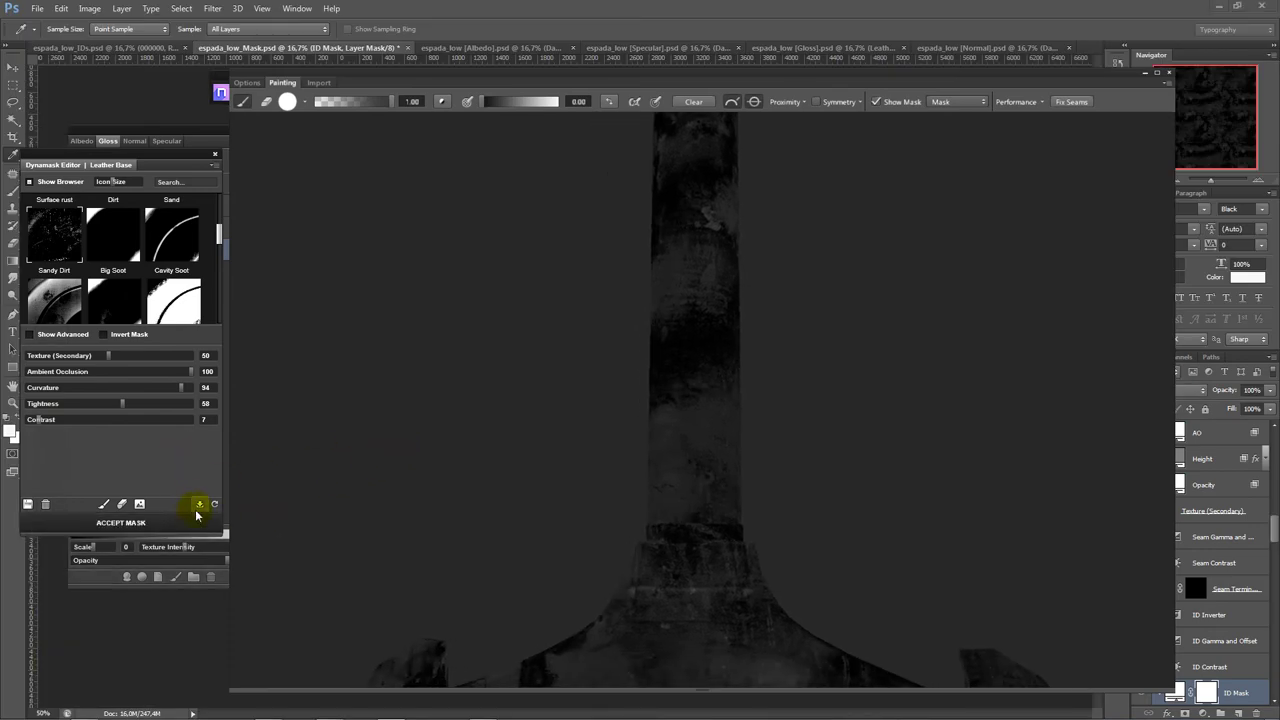
click(119, 527)
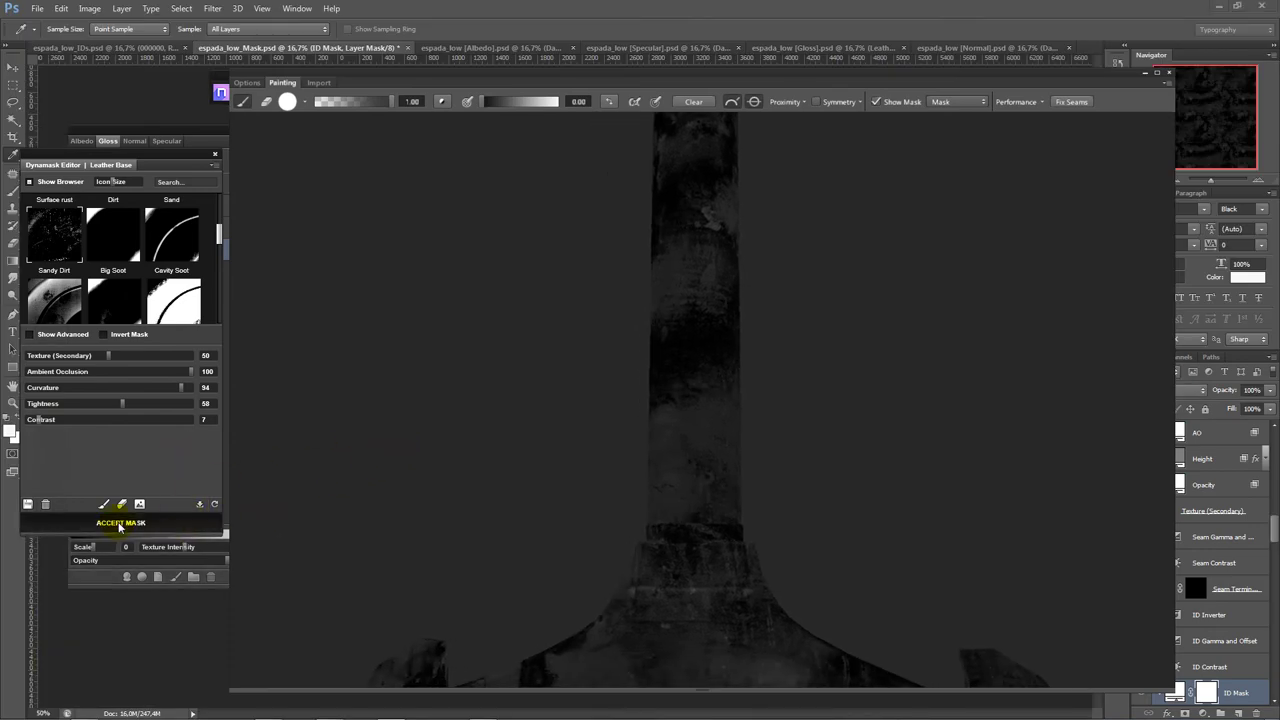
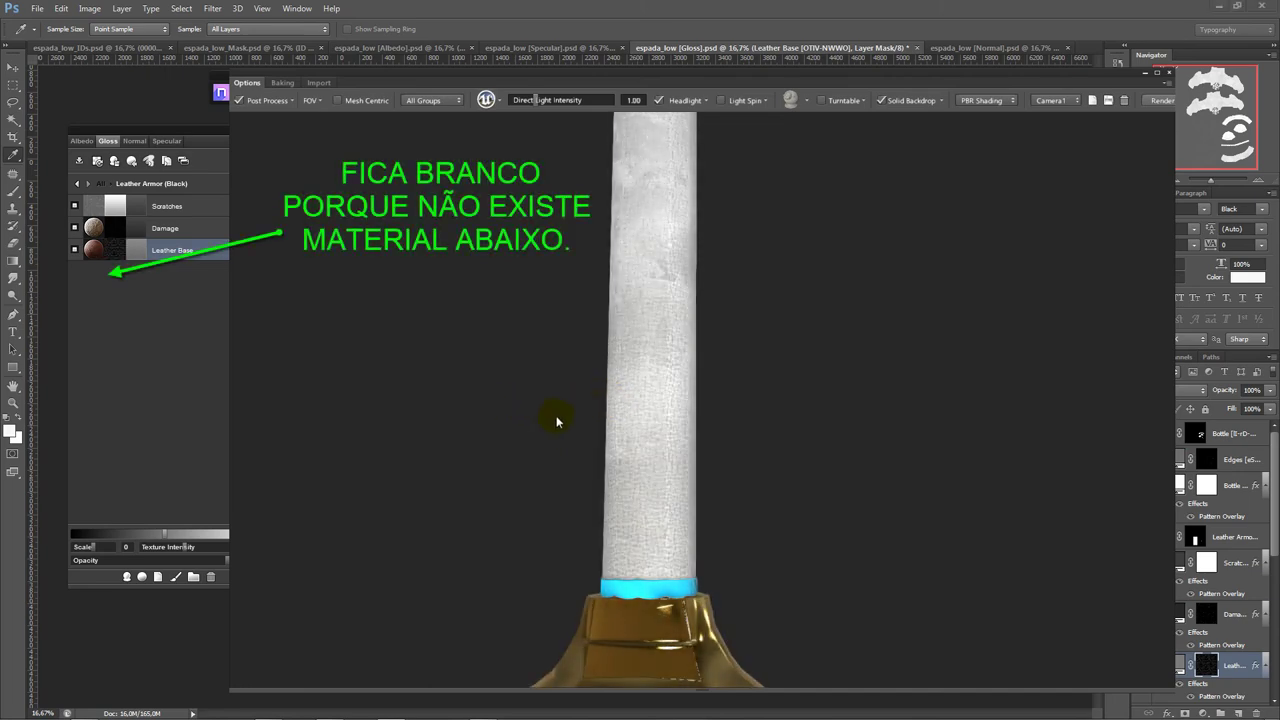
- Frame the black leather grip, select its Scratches layer, decline Dynamask, and pan up the sword
mouse_move(518, 440)
right_down()
mouse_move(508, 514)
mouse_move(503, 386)
right_up()
middle_drag(519, 447, 500, 357)
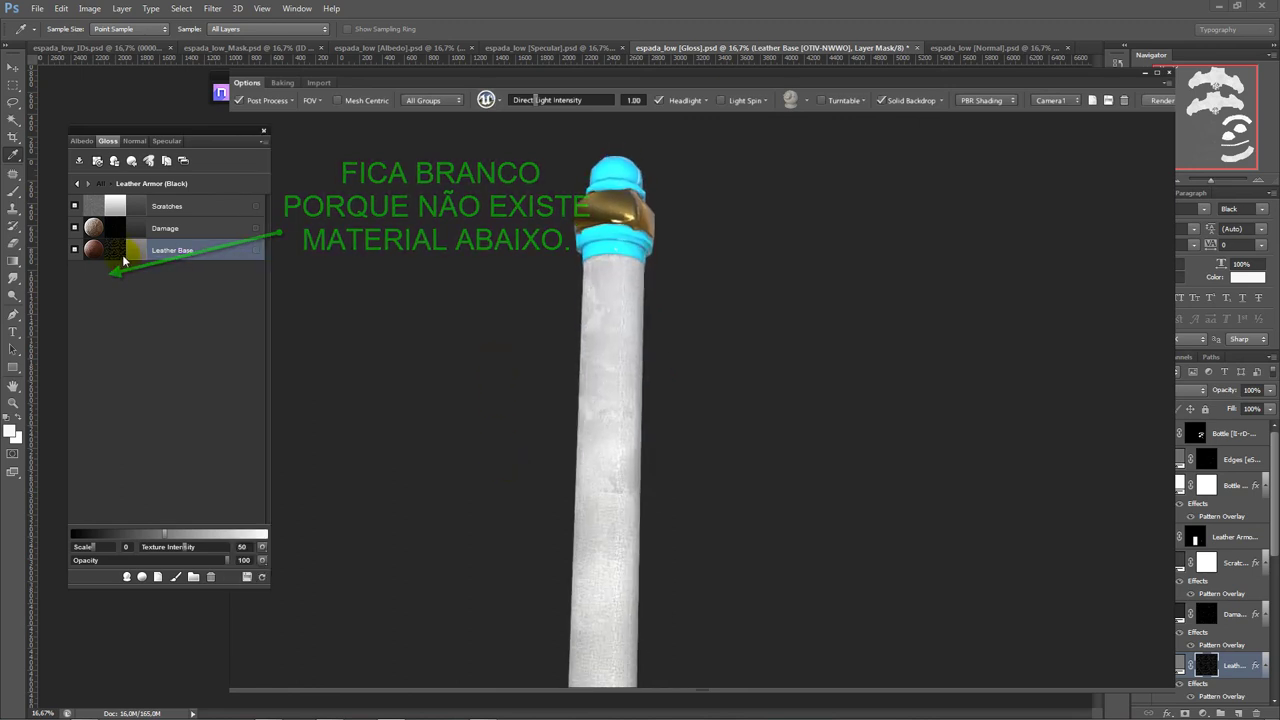
click(93, 211)
click(703, 408)
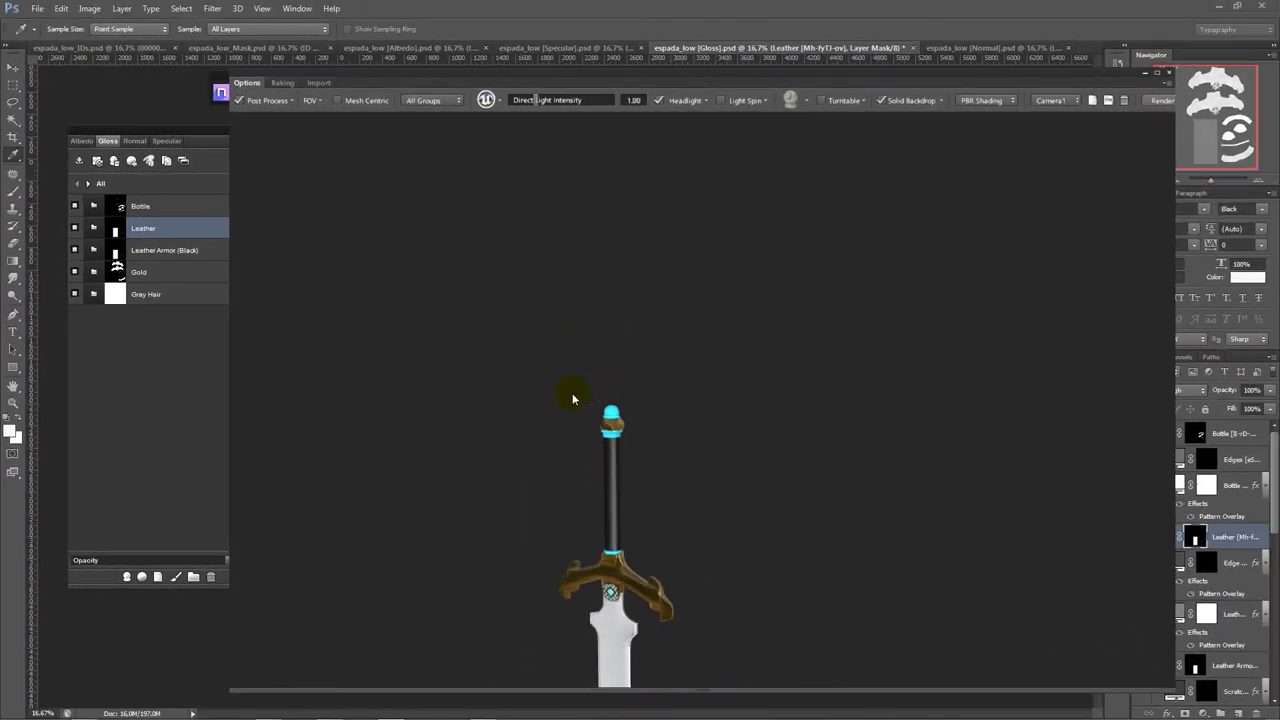
mouse_move(553, 489)
mouse_down()
mouse_move(810, 490)
mouse_move(710, 367)
mouse_up()
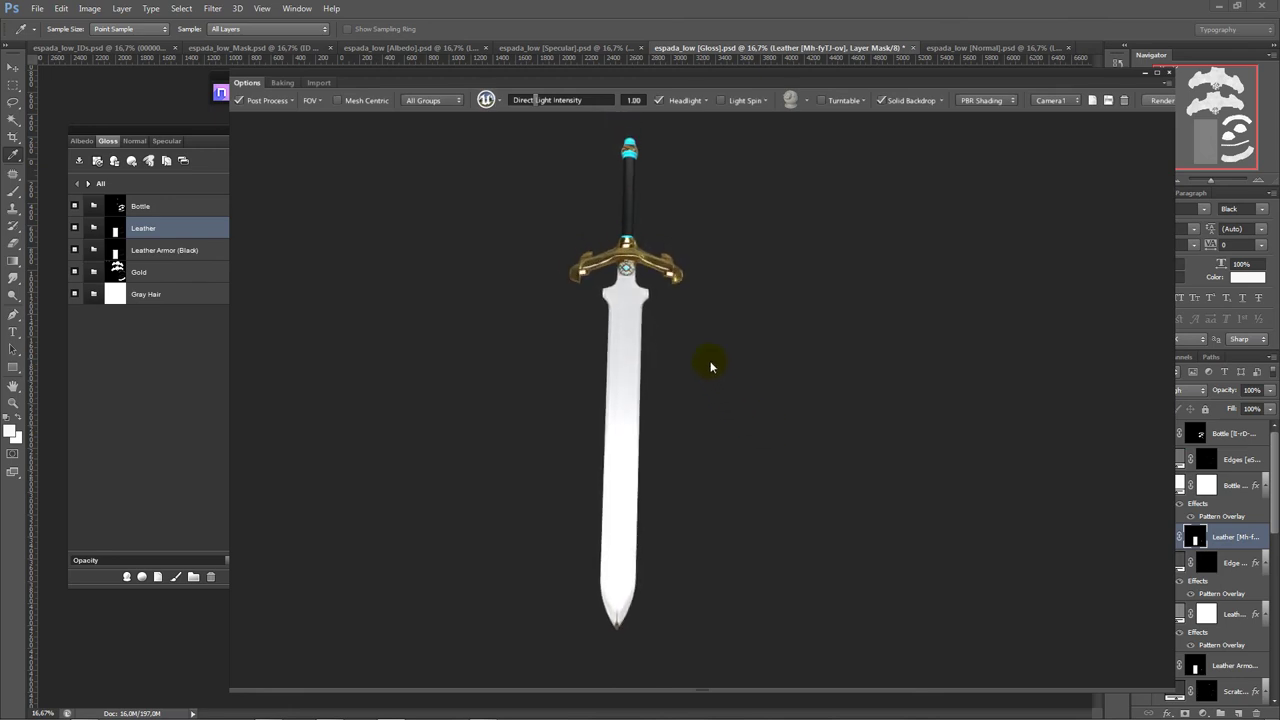
- Apply the 04 - Basic Post Processing preset to the 3DO preview and rotate the sword
drag(707, 224, 719, 240)
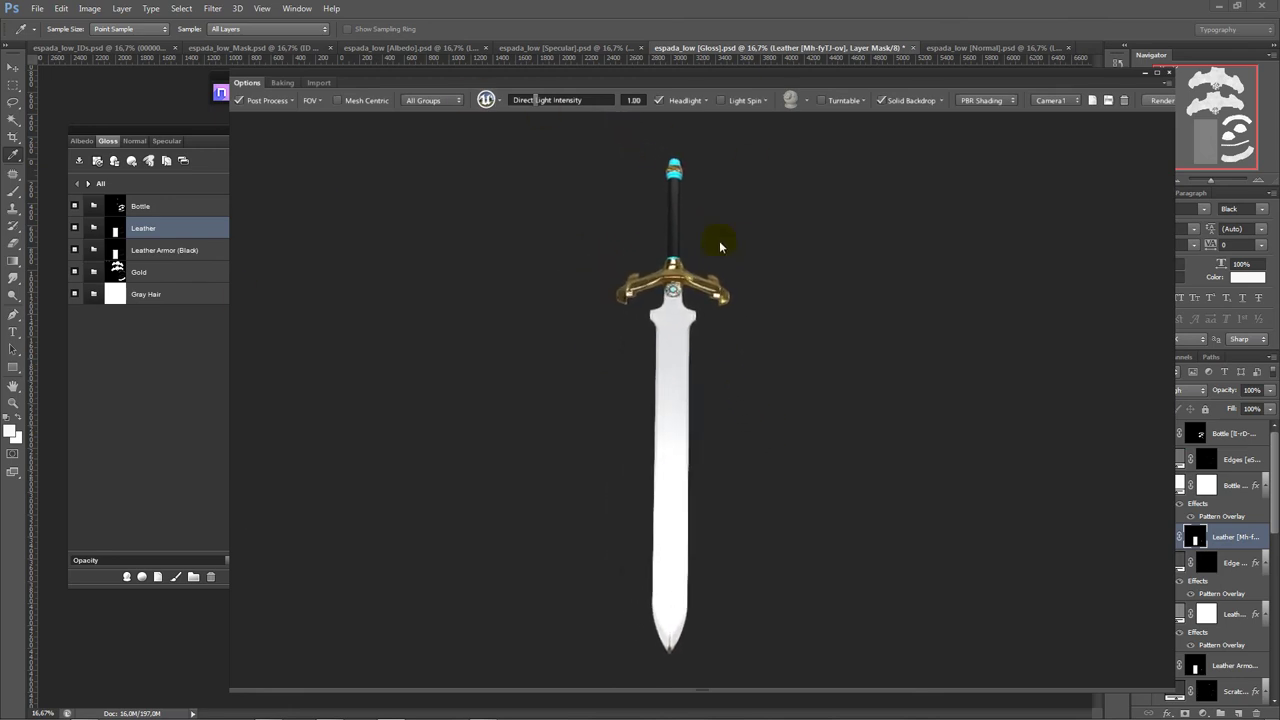
click(253, 104)
click(293, 102)
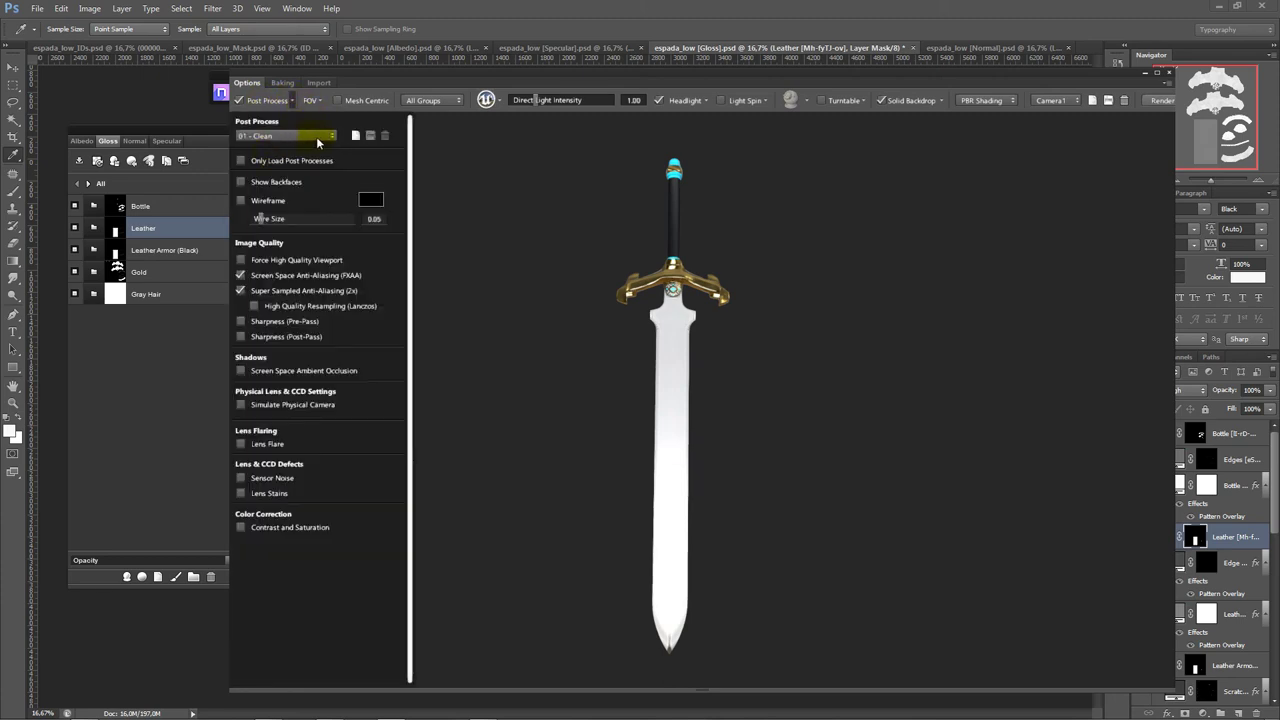
click(312, 138)
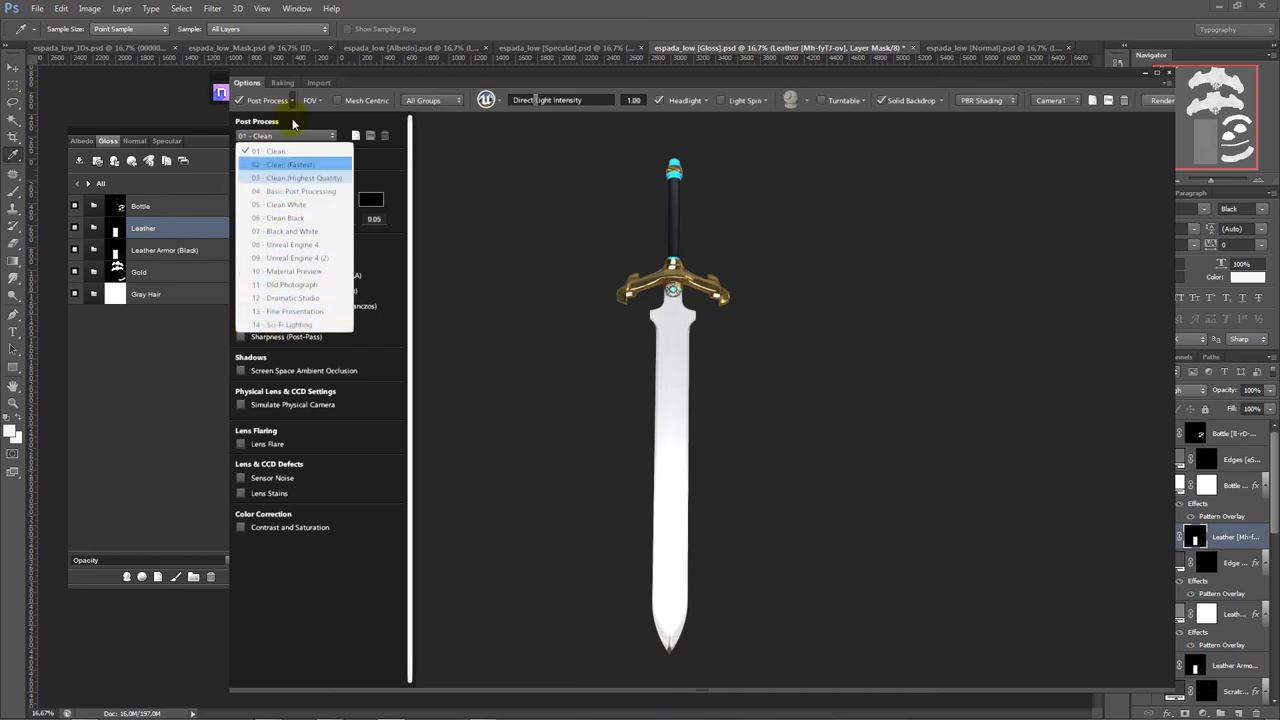
click(293, 190)
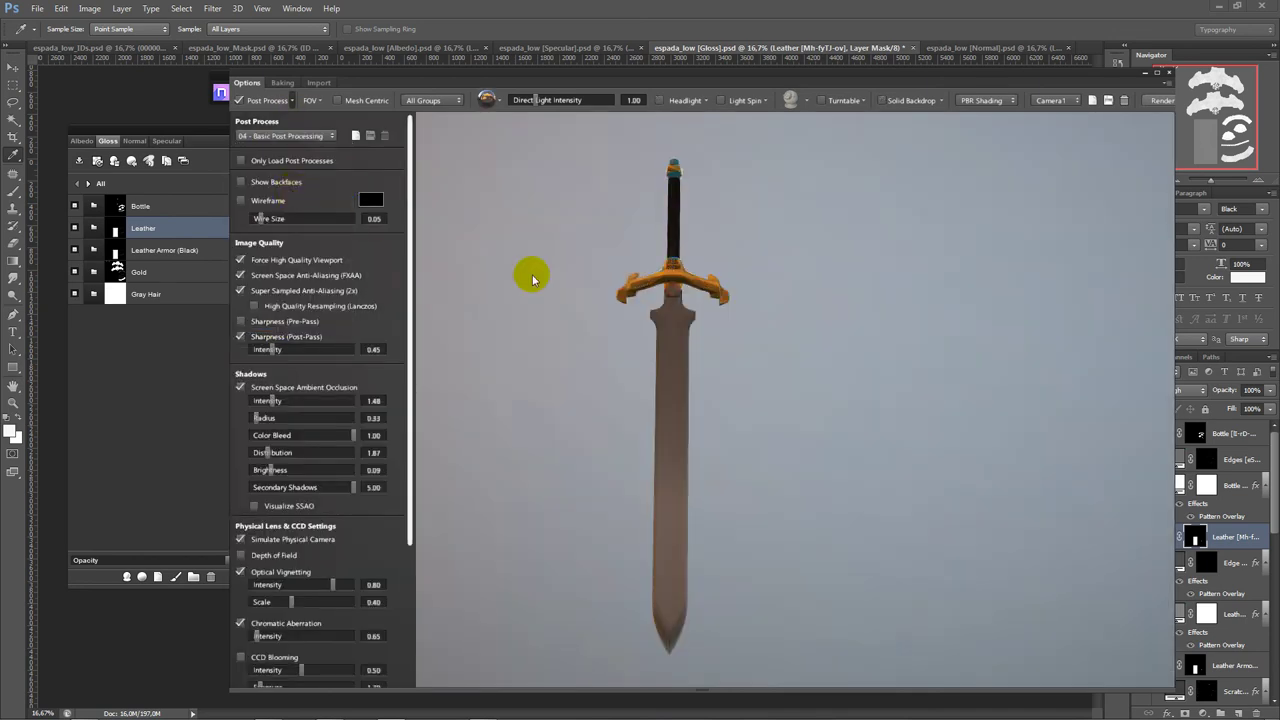
mouse_move(832, 430)
mouse_down()
mouse_move(703, 437)
mouse_move(760, 423)
mouse_move(738, 422)
mouse_up()
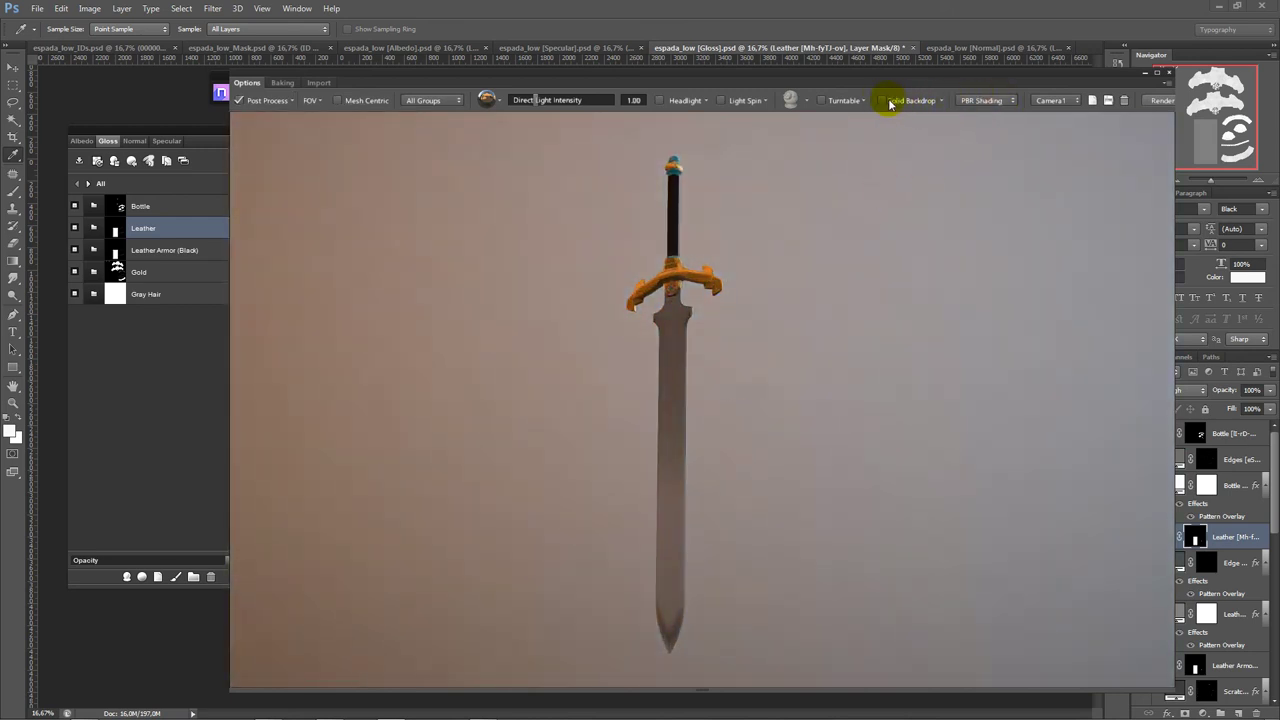
- Turn Solid Backdrop on and back off, keeping the environment backdrop
click(941, 100)
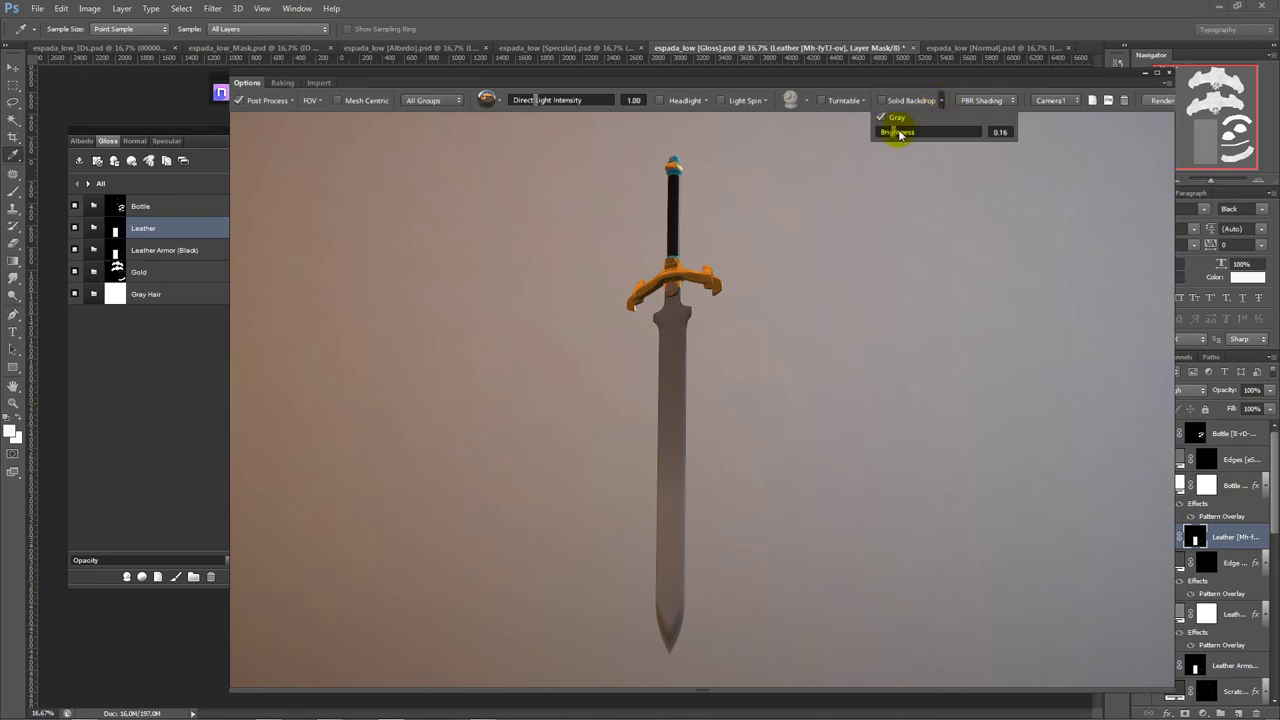
click(883, 102)
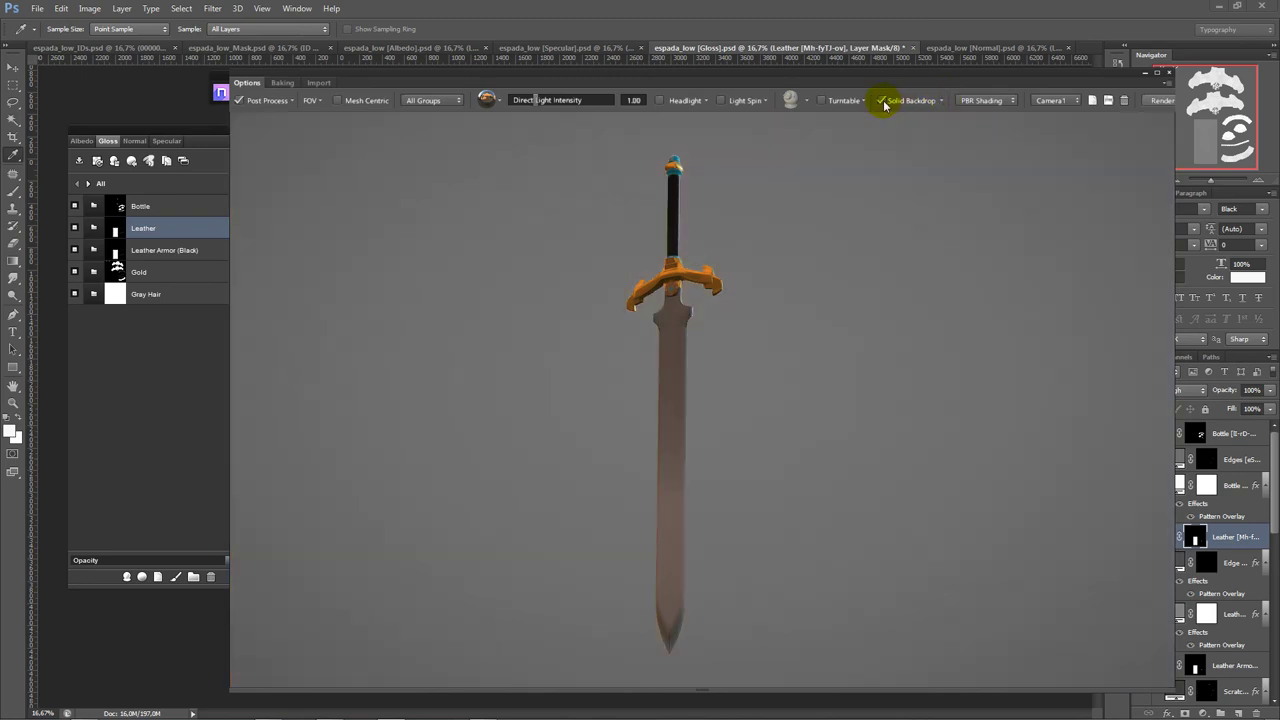
click(883, 102)
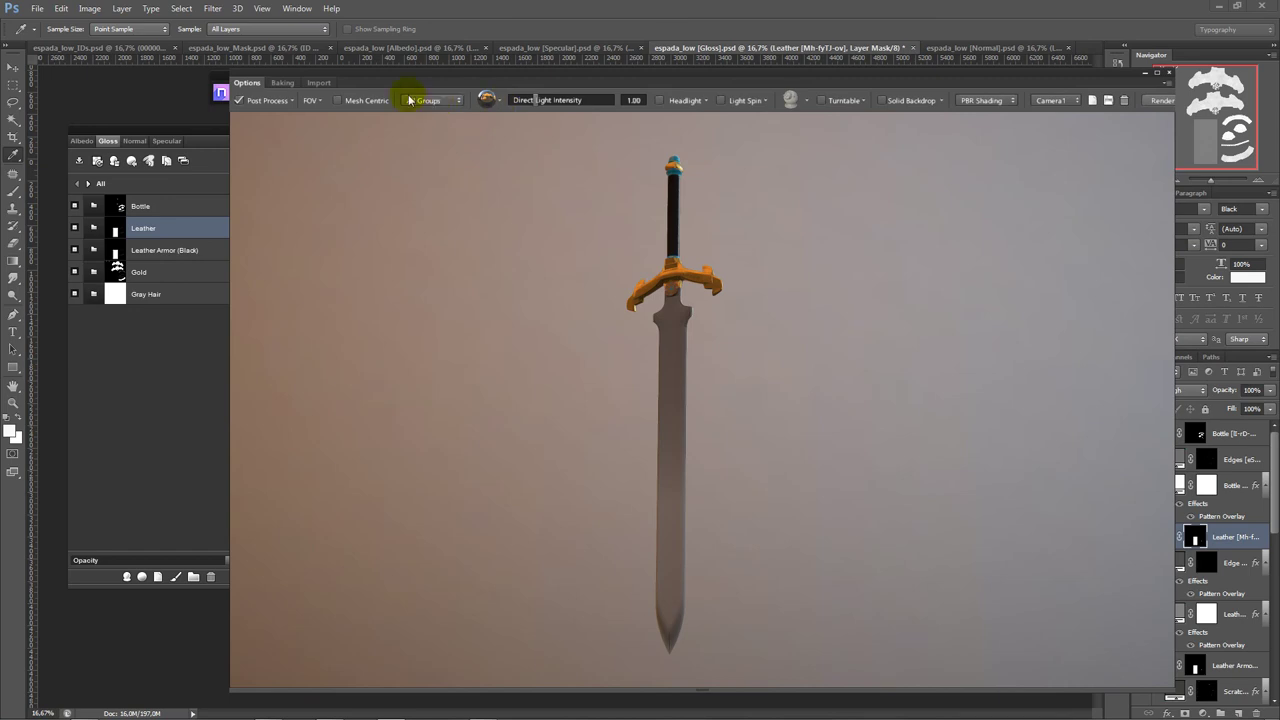
- Switch the 3DO environment to the outdoor building-and-lawn skybox
click(499, 100)
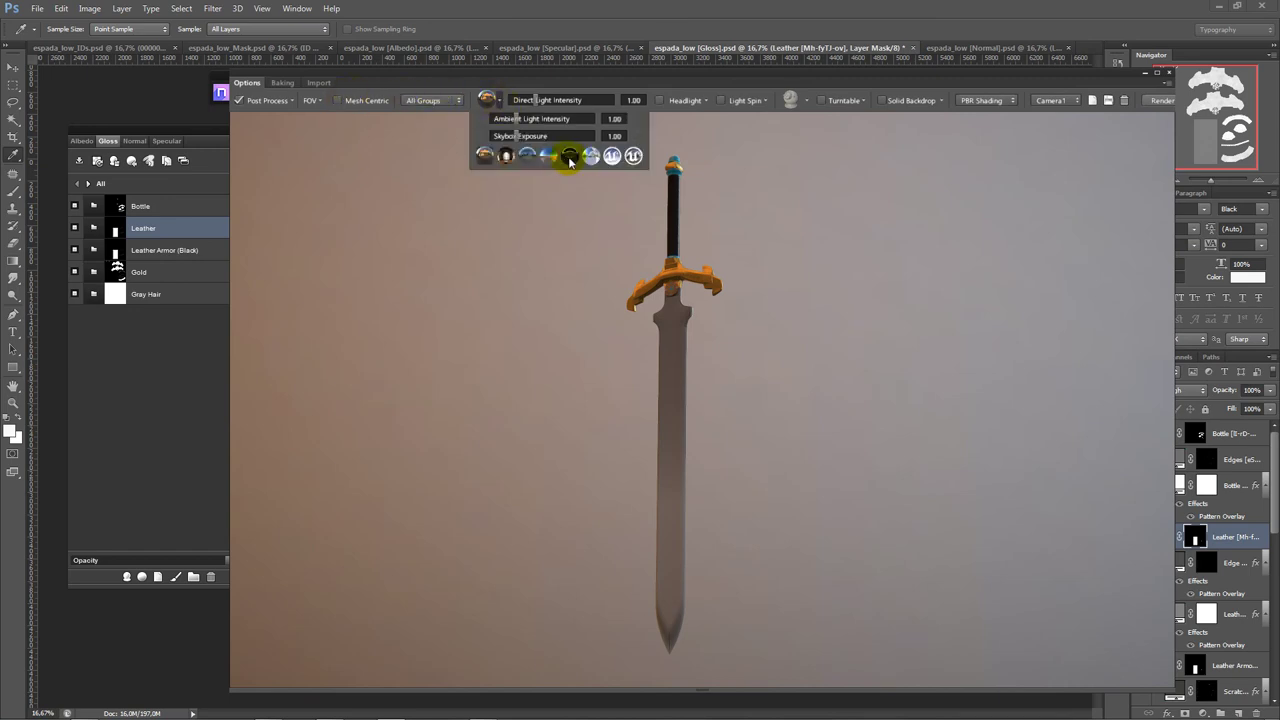
click(634, 157)
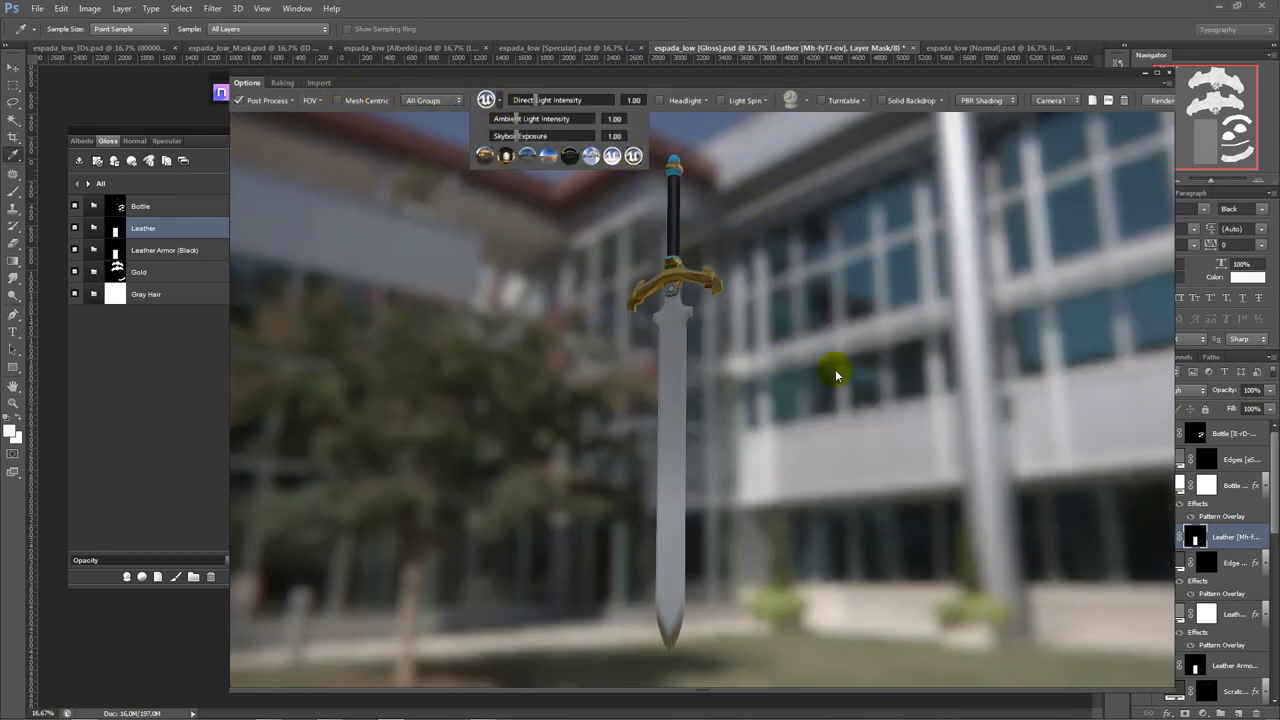
mouse_move(835, 369)
mouse_down()
mouse_move(816, 349)
mouse_move(846, 419)
mouse_move(998, 394)
mouse_move(696, 364)
mouse_move(539, 377)
mouse_move(895, 375)
mouse_move(792, 339)
mouse_move(761, 367)
mouse_up()
scroll(761, 367, up, 2)
scroll(720, 150, up, 2)
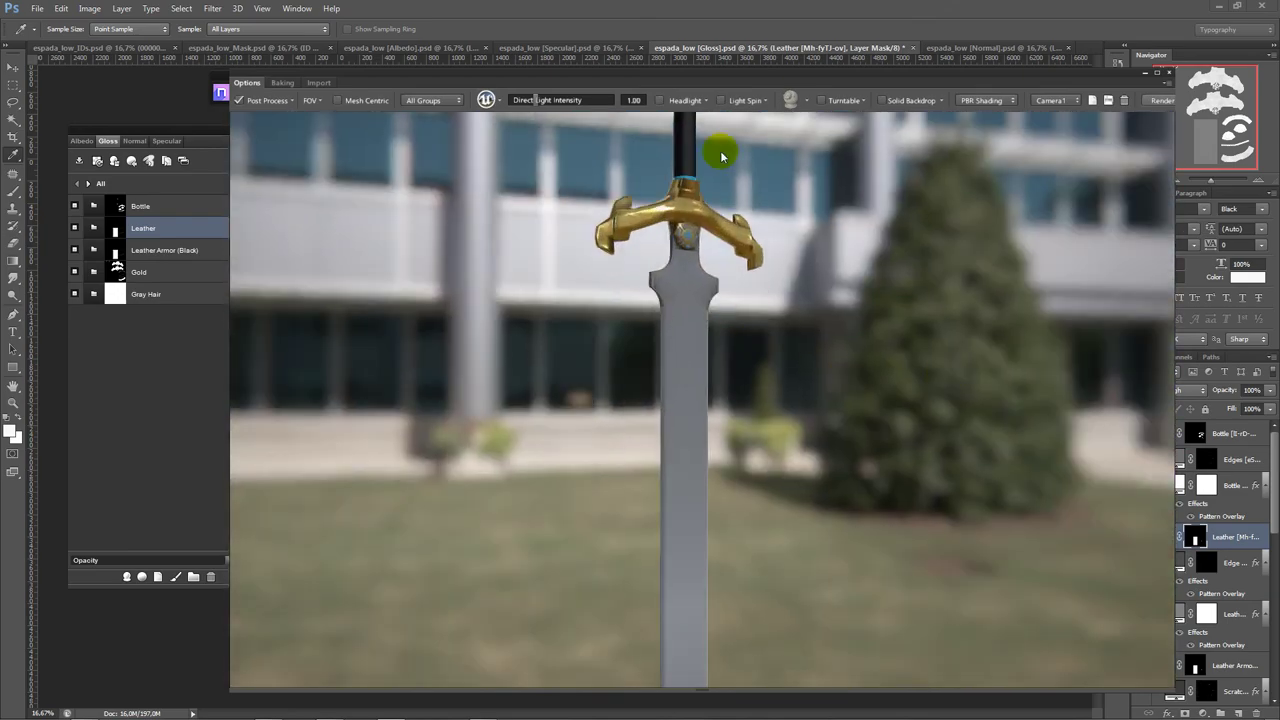
- Turn on the headlight to brighten the sword and orbit the camera around it
click(658, 100)
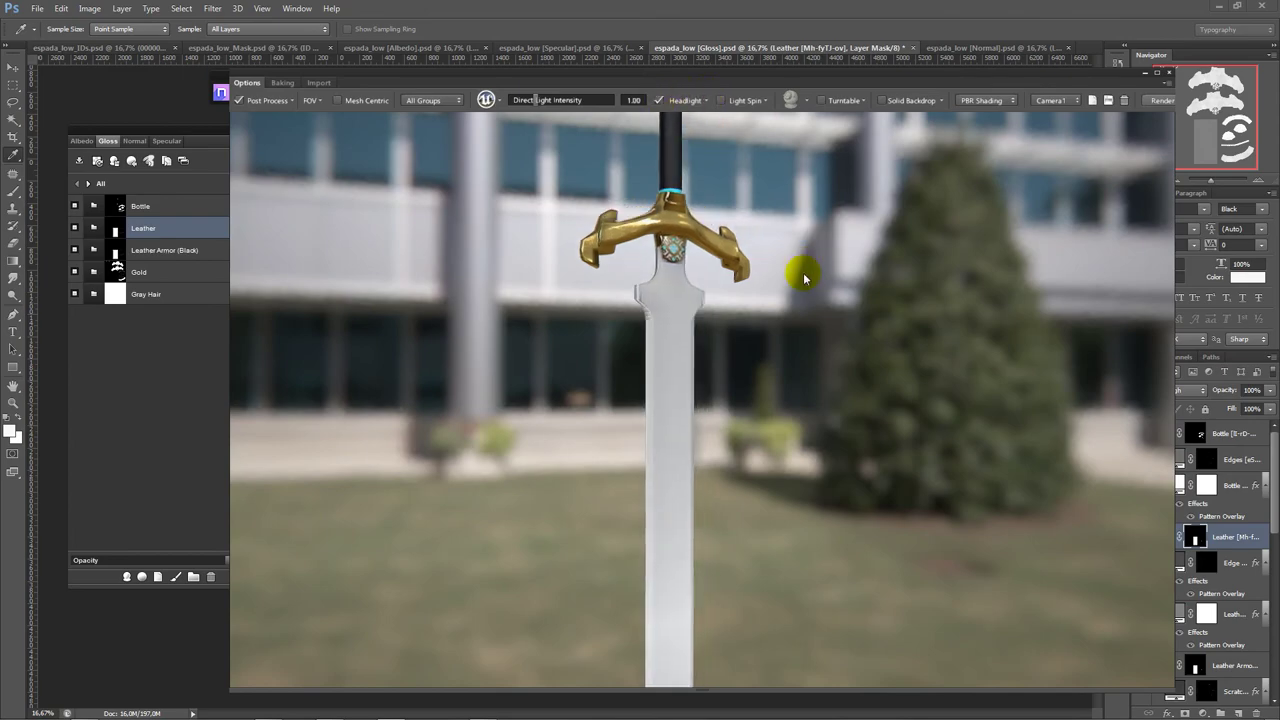
drag(803, 272, 797, 356)
mouse_move(768, 430)
mouse_down()
mouse_move(709, 403)
mouse_move(749, 409)
mouse_move(695, 401)
mouse_move(743, 423)
mouse_move(737, 340)
mouse_up()
- Enable high quality resampling in Post Process and orbit to view the gold crossguard
click(288, 100)
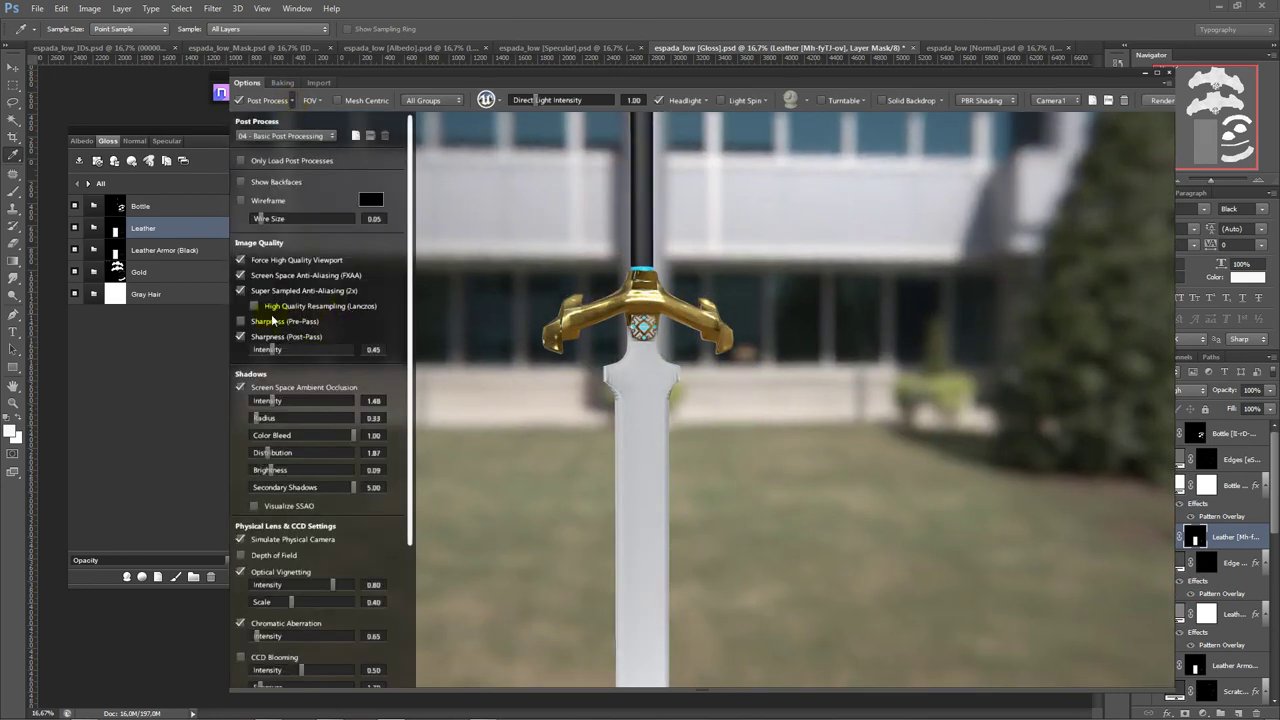
click(255, 309)
scroll(640, 300, up, 2)
scroll(640, 300, up, 2)
scroll(615, 300, up, 3)
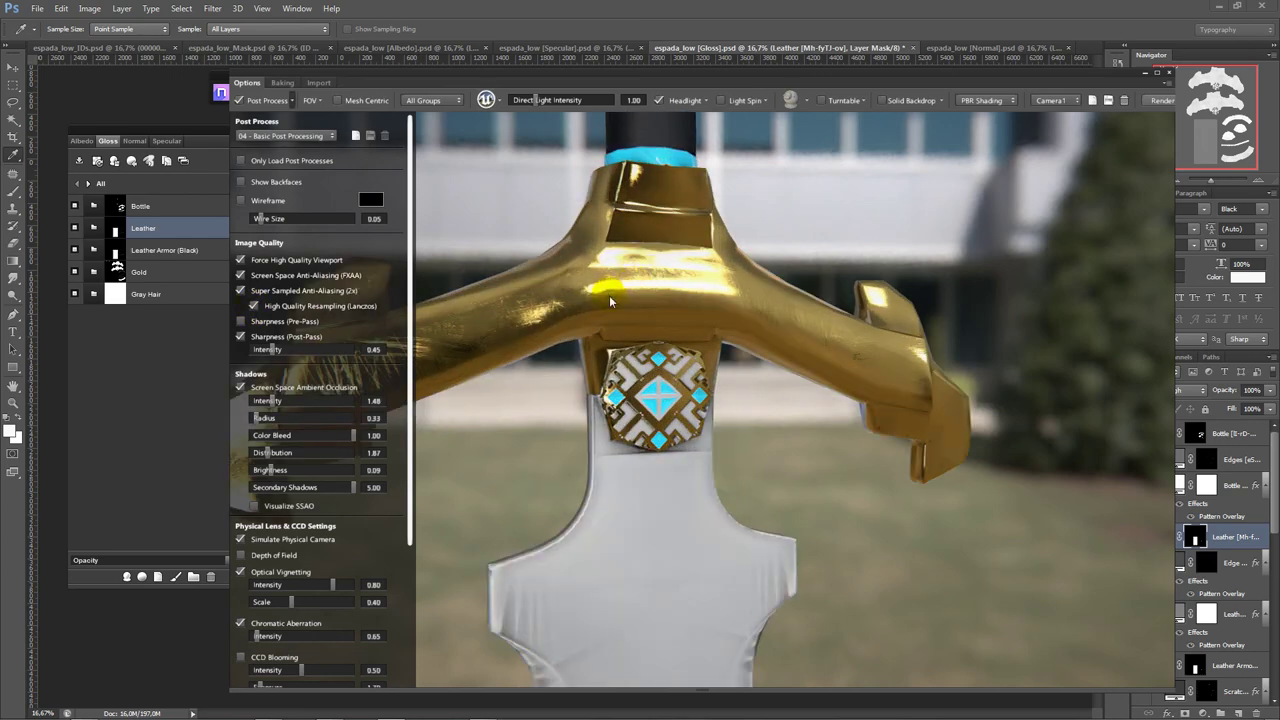
drag(610, 300, 620, 335)
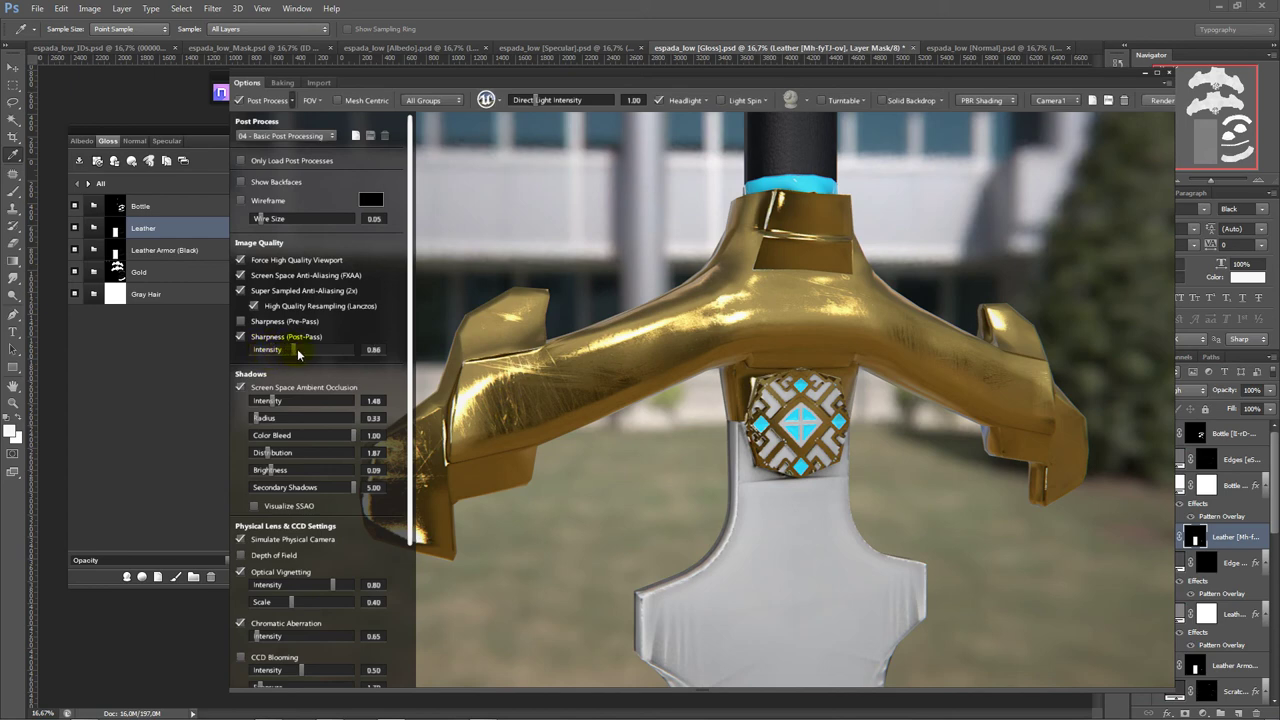
mouse_move(691, 342)
mouse_down()
mouse_move(764, 345)
mouse_move(739, 337)
mouse_up()
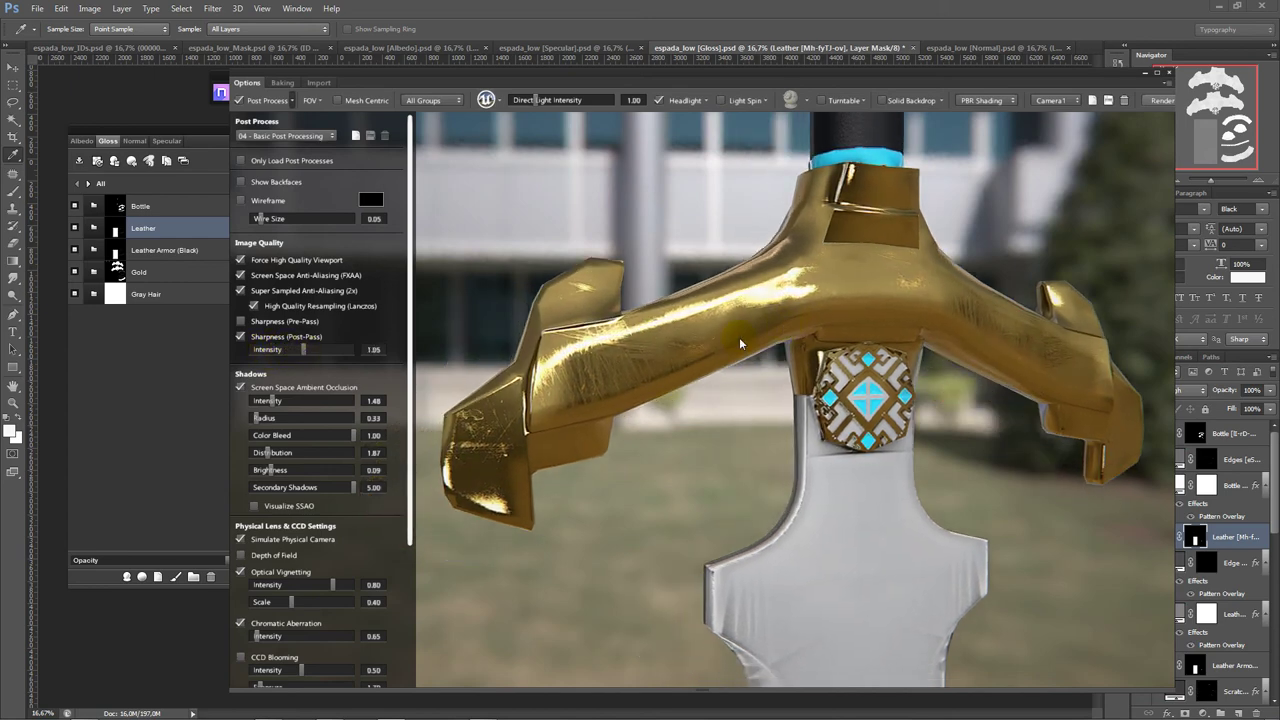
mouse_move(580, 377)
shift+mouse_down()
mouse_move(628, 379)
mouse_move(617, 376)
shift+mouse_up()
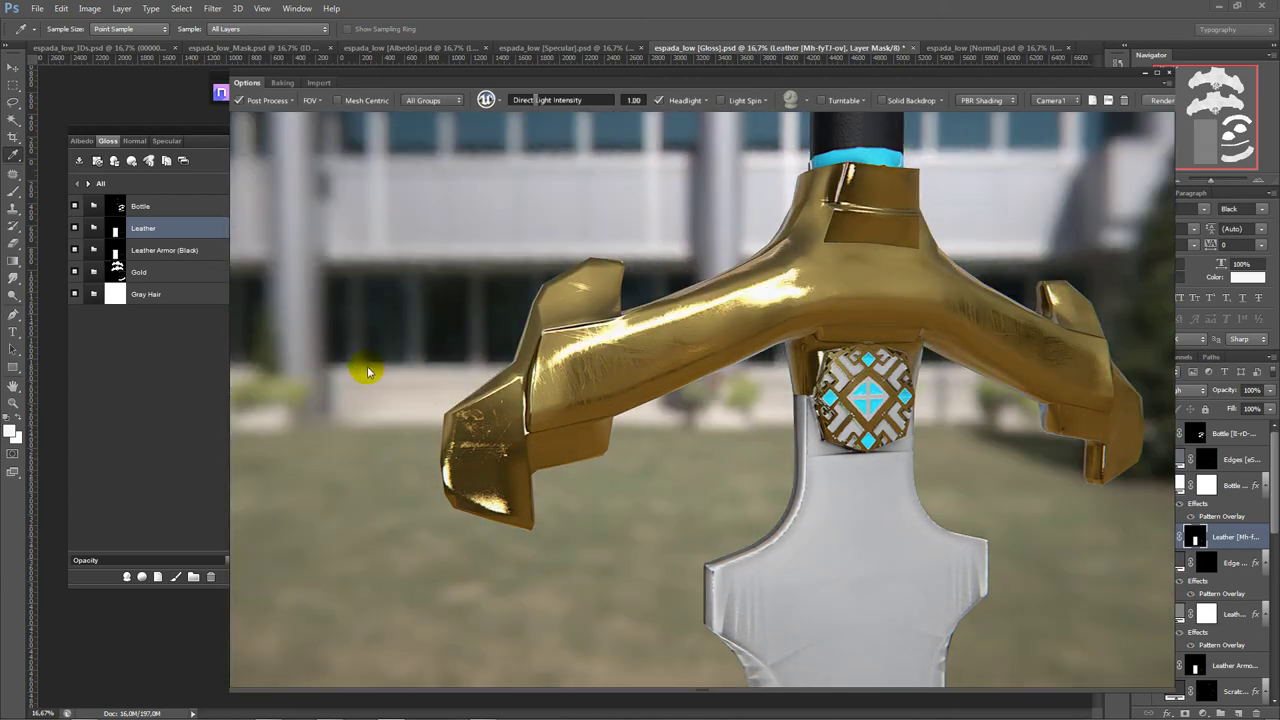
- Try pre-pass sharpening and turn it off, then lower SSAO intensity from 1.48 to 1.22
click(291, 102)
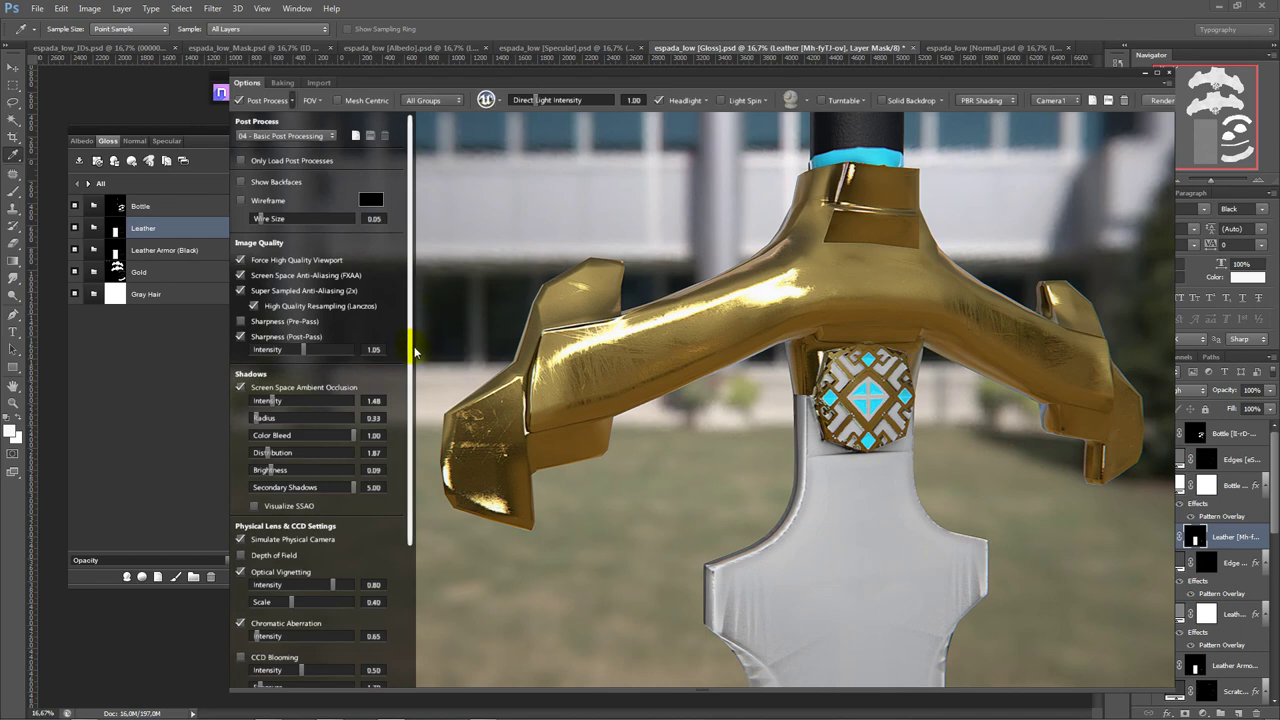
click(240, 322)
click(240, 322)
drag(410, 365, 404, 449)
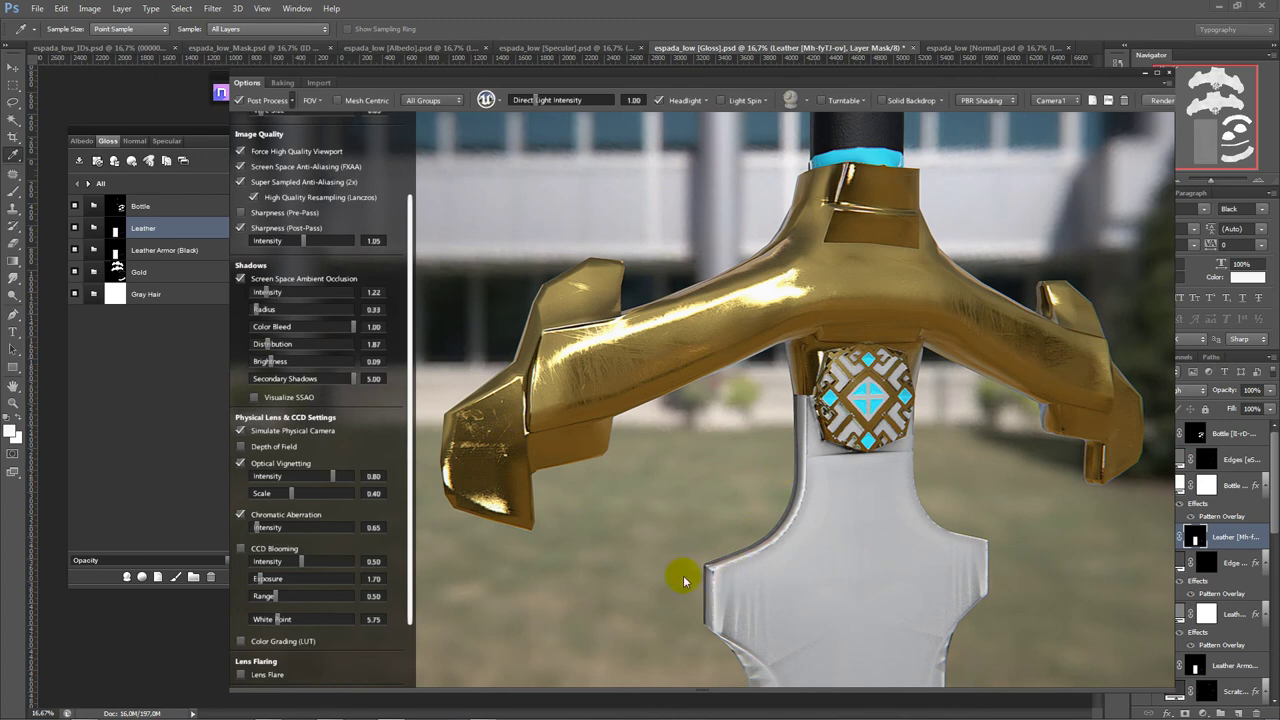
mouse_move(412, 402)
mouse_down()
mouse_move(410, 457)
mouse_move(412, 437)
mouse_up()
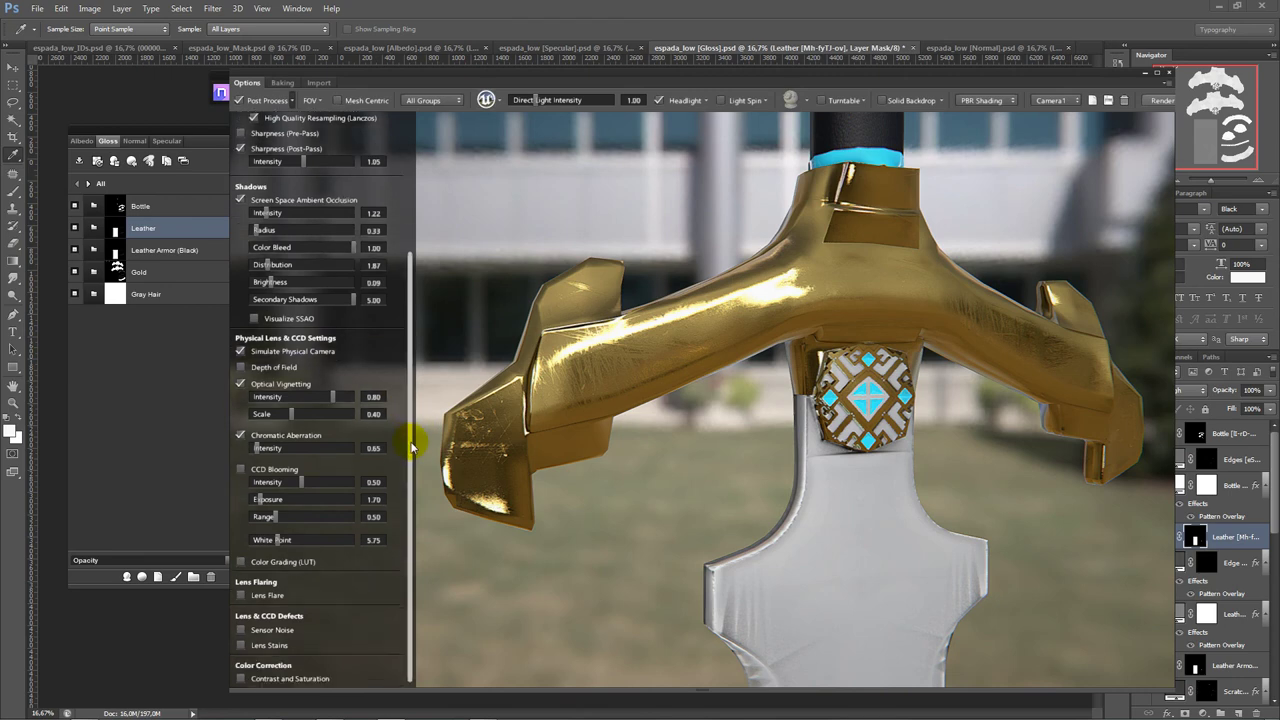
- Enable Depth of Field and Custom Focal Length, then compare with post-processing off and on
click(275, 368)
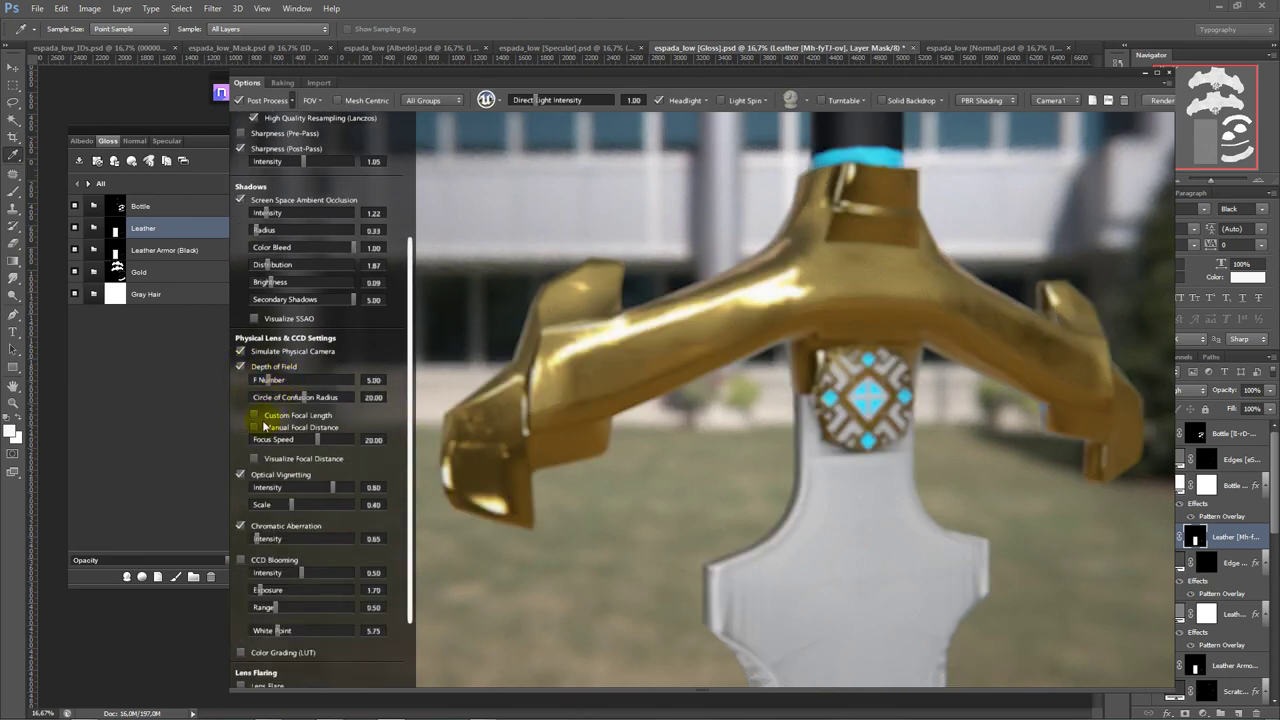
click(257, 418)
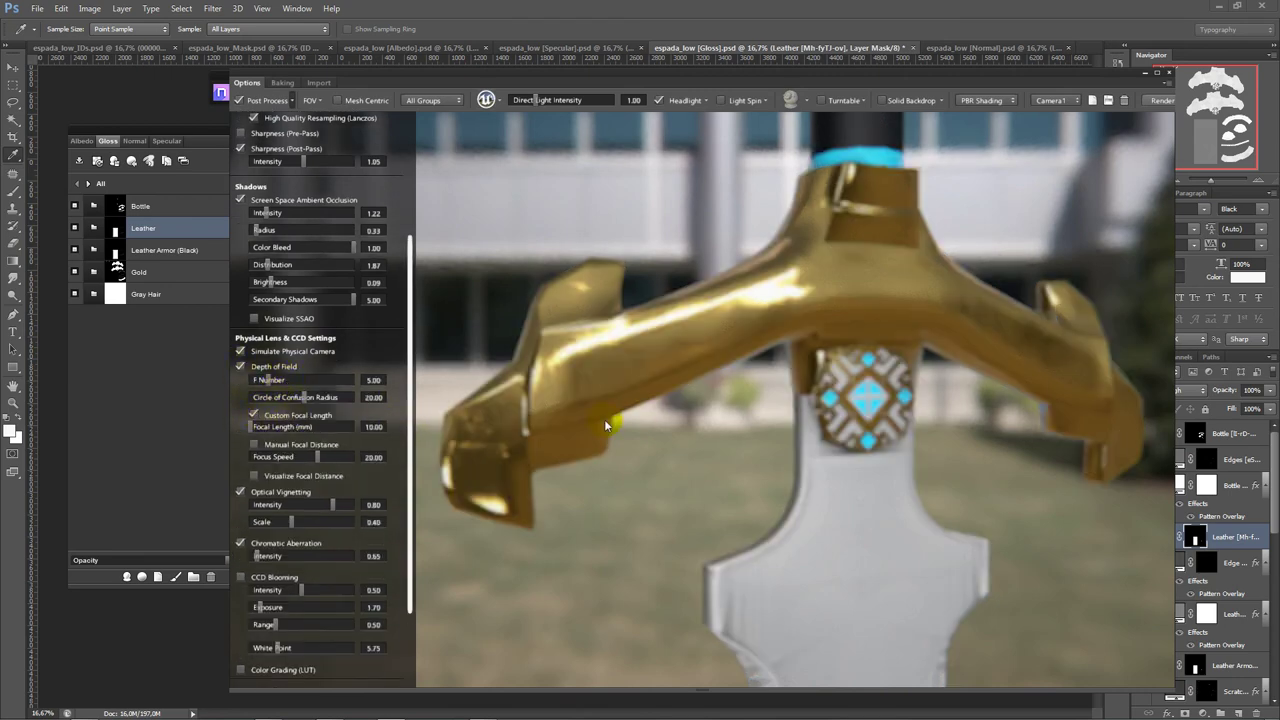
click(735, 437)
drag(735, 437, 657, 414)
mouse_move(743, 394)
mouse_down()
mouse_move(608, 428)
mouse_move(685, 437)
mouse_up()
click(284, 101)
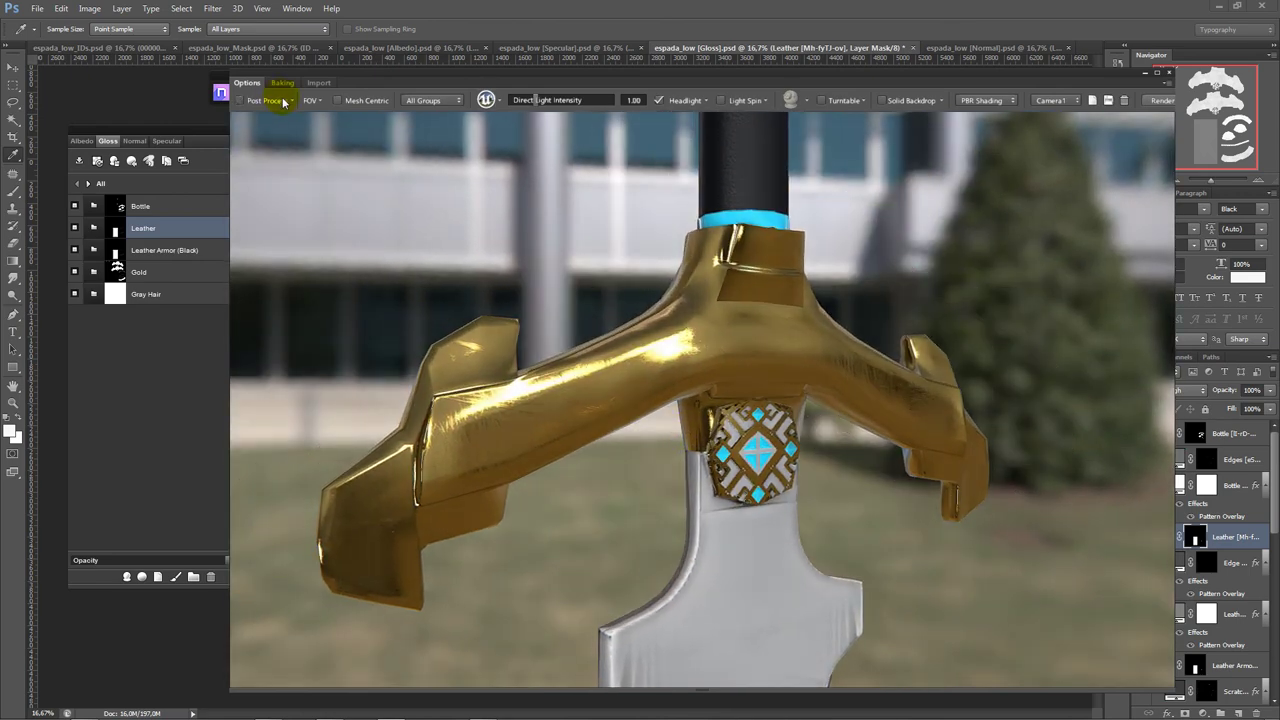
click(284, 101)
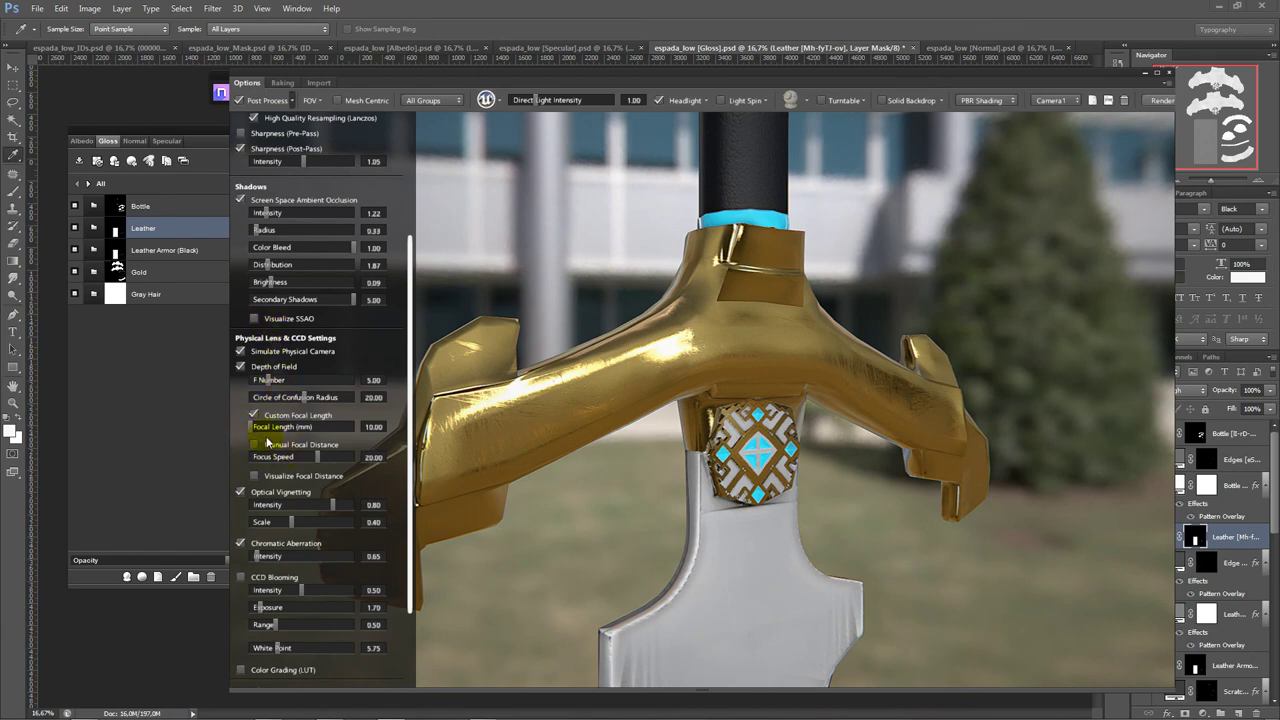
- Lower focus speed, adjust circle of confusion radius, and enable Manual Focal Distance
mouse_move(318, 461)
mouse_down()
mouse_move(293, 459)
mouse_move(318, 458)
mouse_up()
mouse_move(298, 402)
mouse_down()
mouse_move(266, 408)
mouse_move(307, 405)
mouse_up()
click(255, 445)
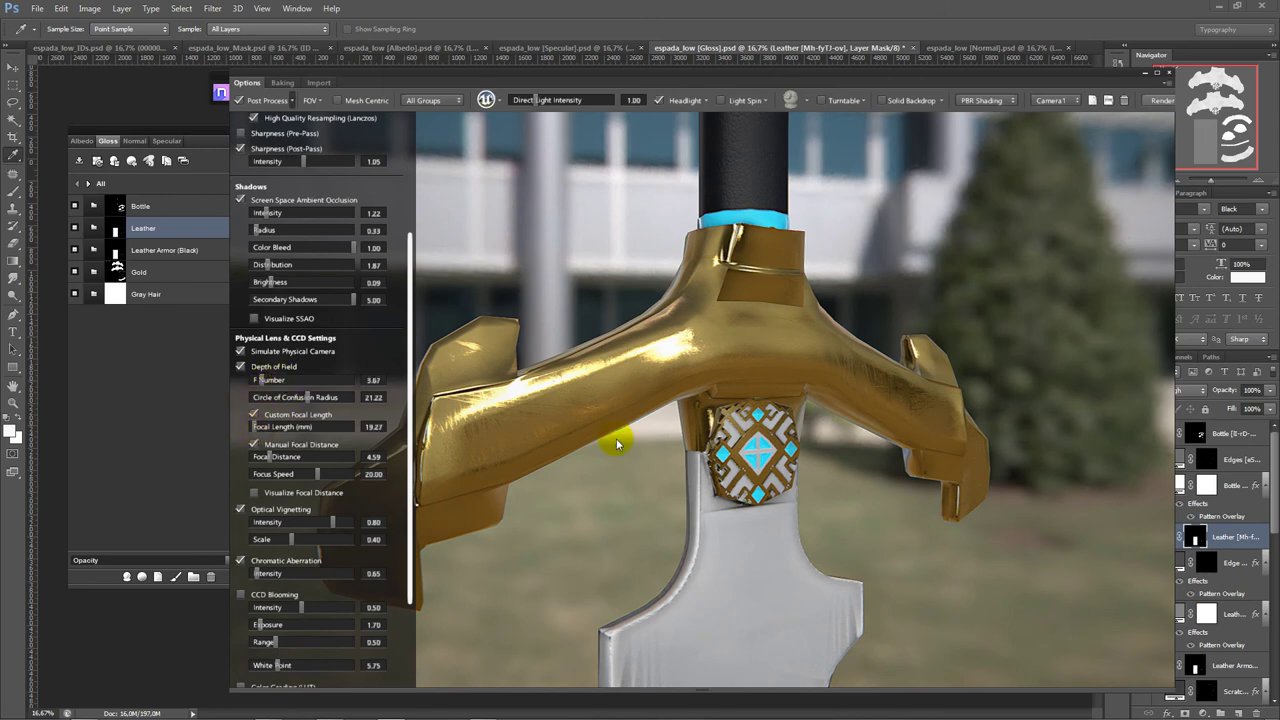
mouse_move(611, 457)
mouse_down()
mouse_move(653, 482)
mouse_move(614, 486)
mouse_up()
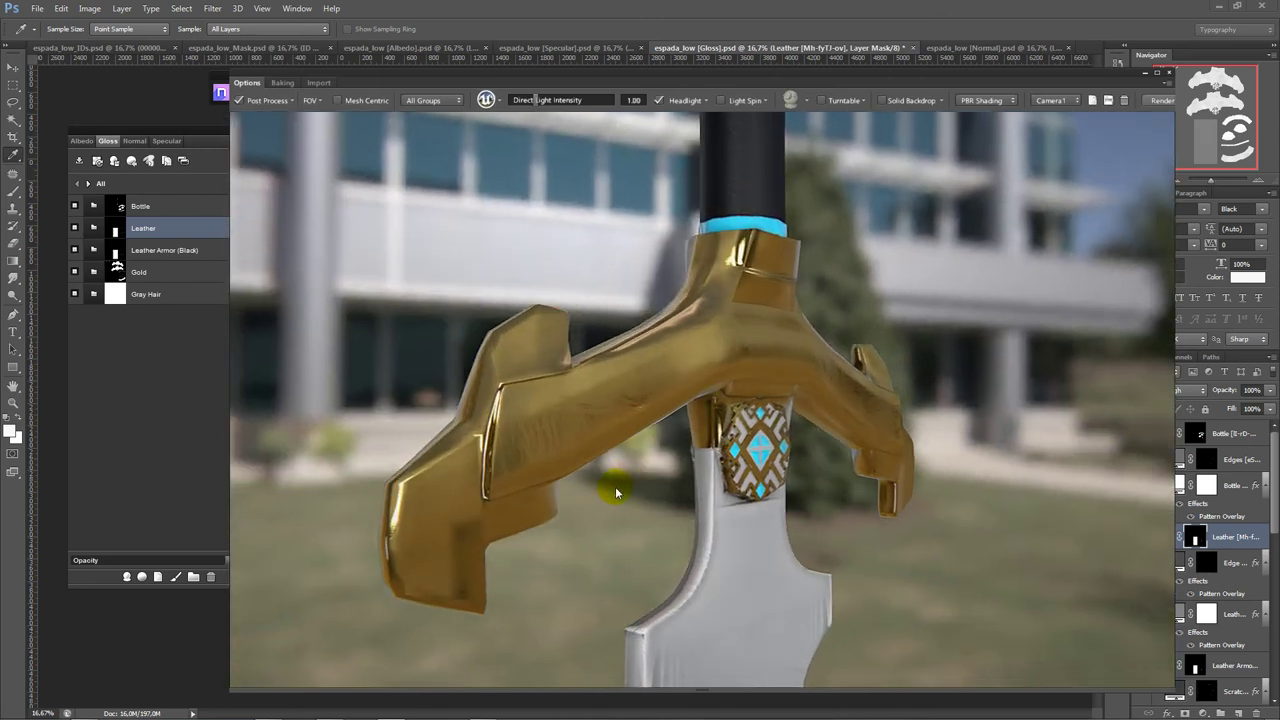
click(290, 101)
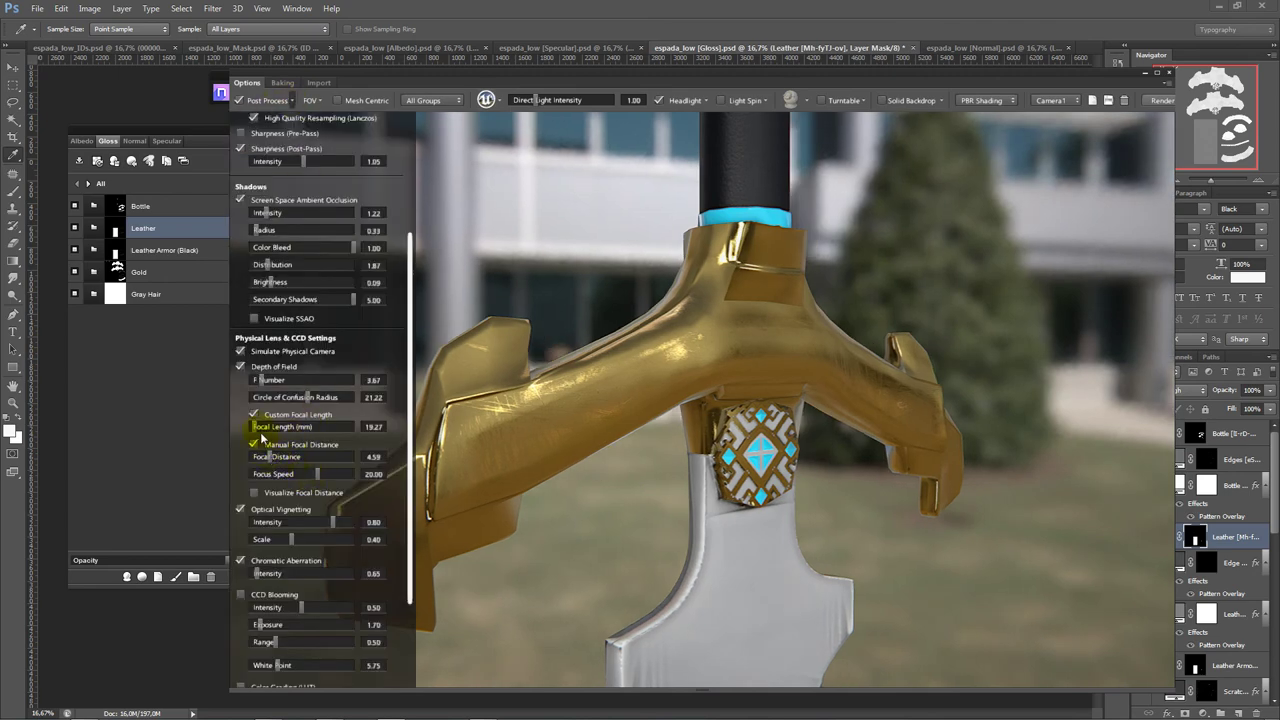
- Set focal length to 53.27 mm and focal distance to 1.96, checking the depth map preview
drag(259, 431, 282, 424)
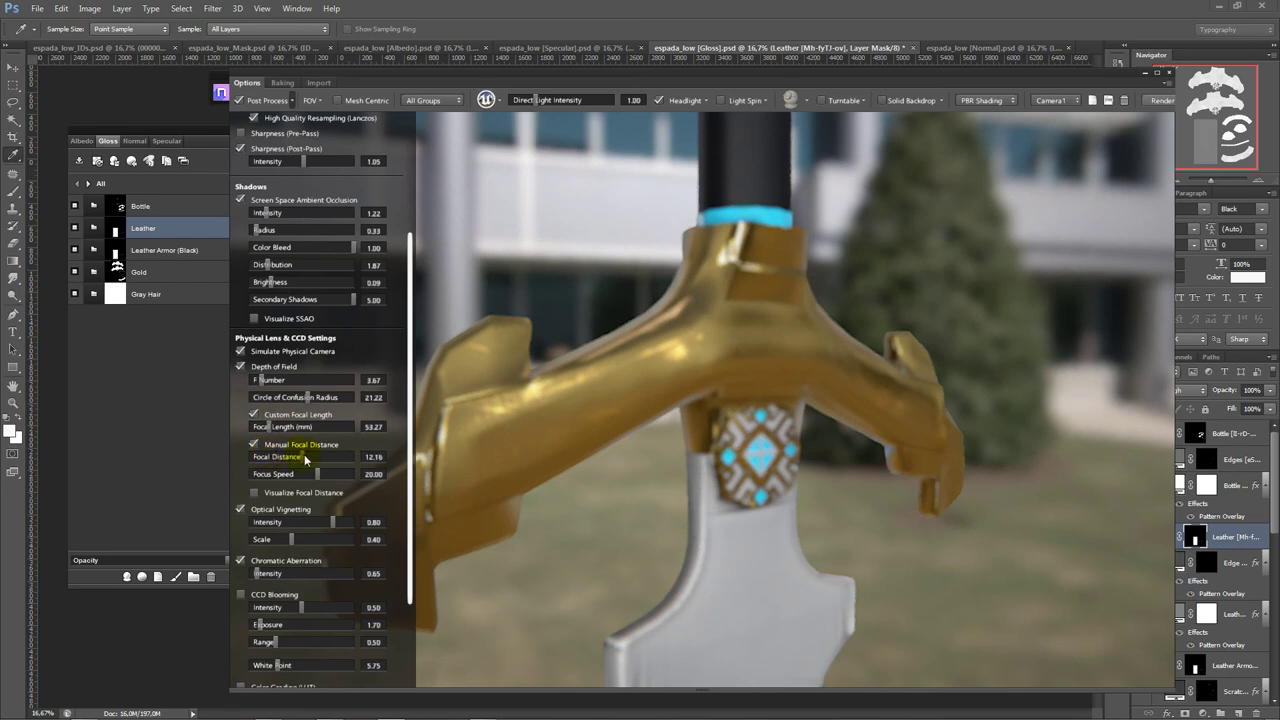
drag(285, 456, 262, 464)
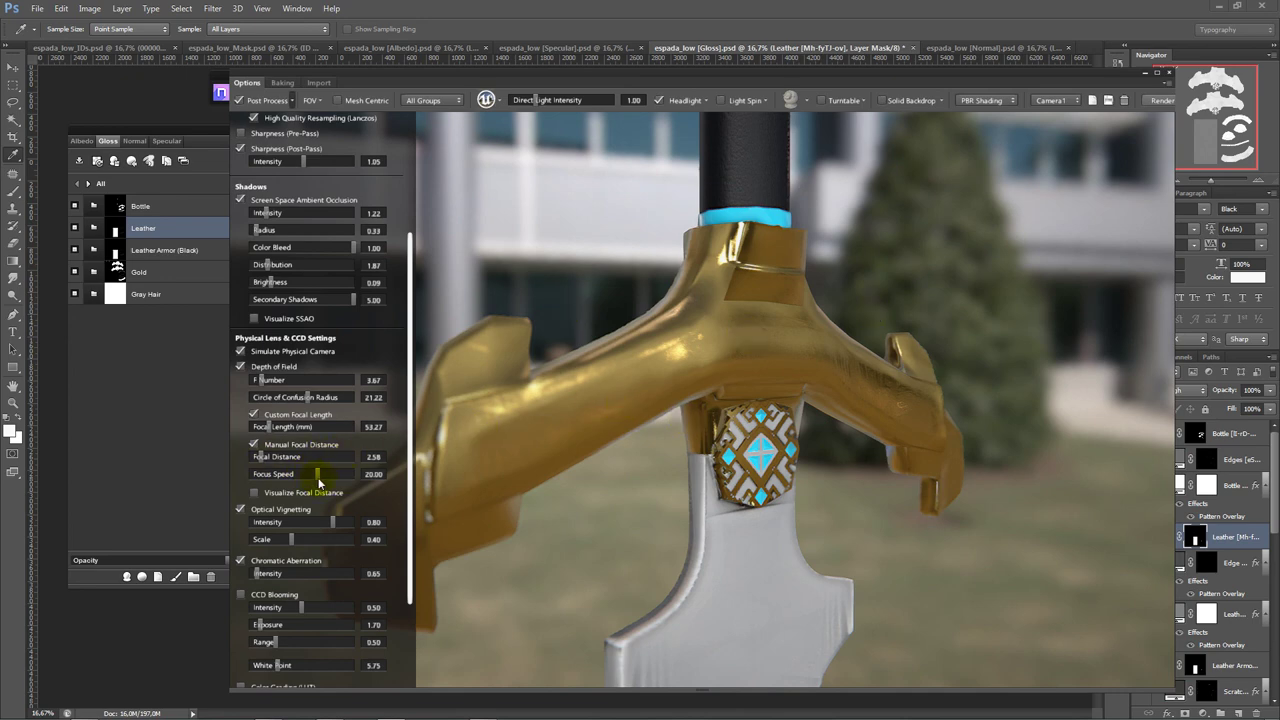
drag(308, 480, 292, 479)
click(254, 493)
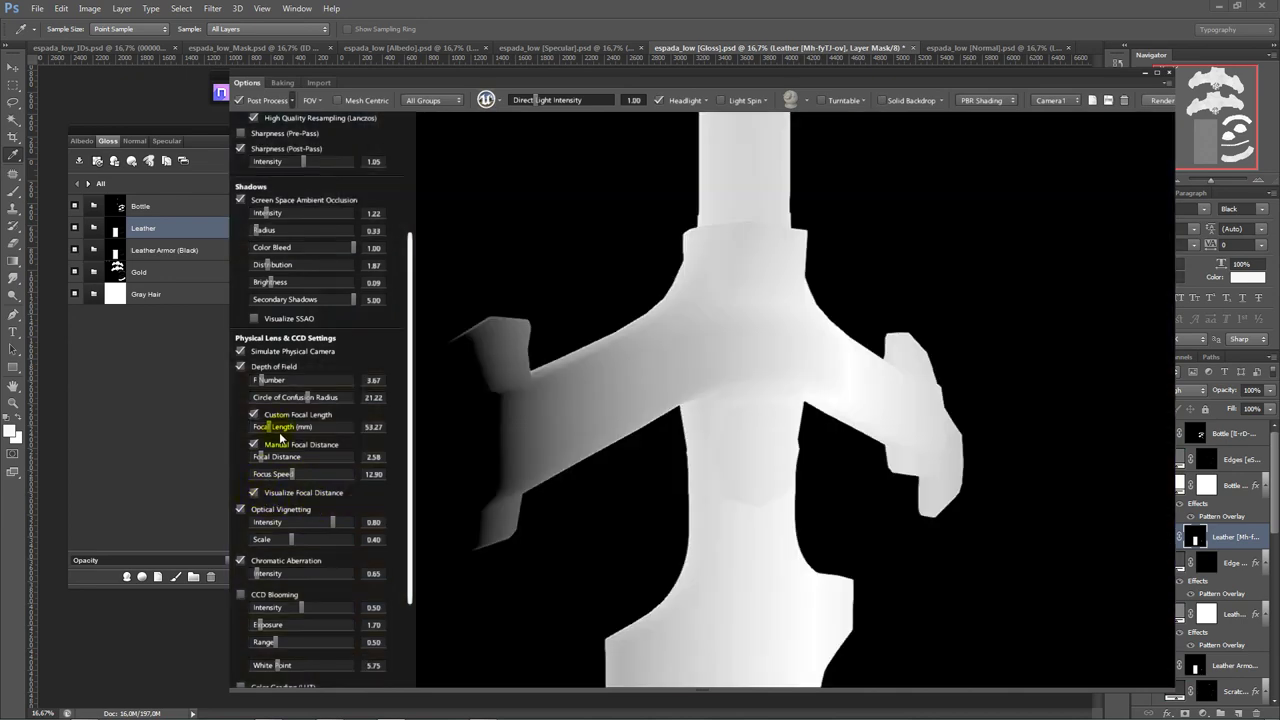
drag(261, 459, 258, 460)
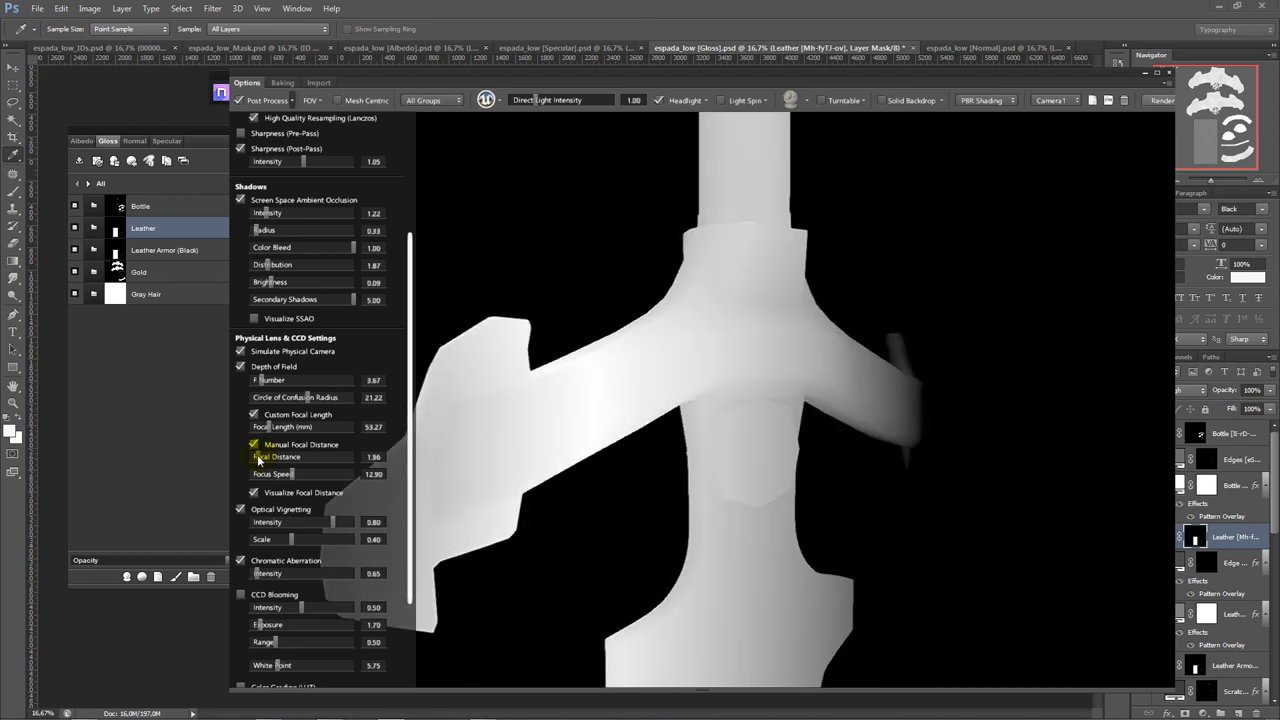
click(254, 493)
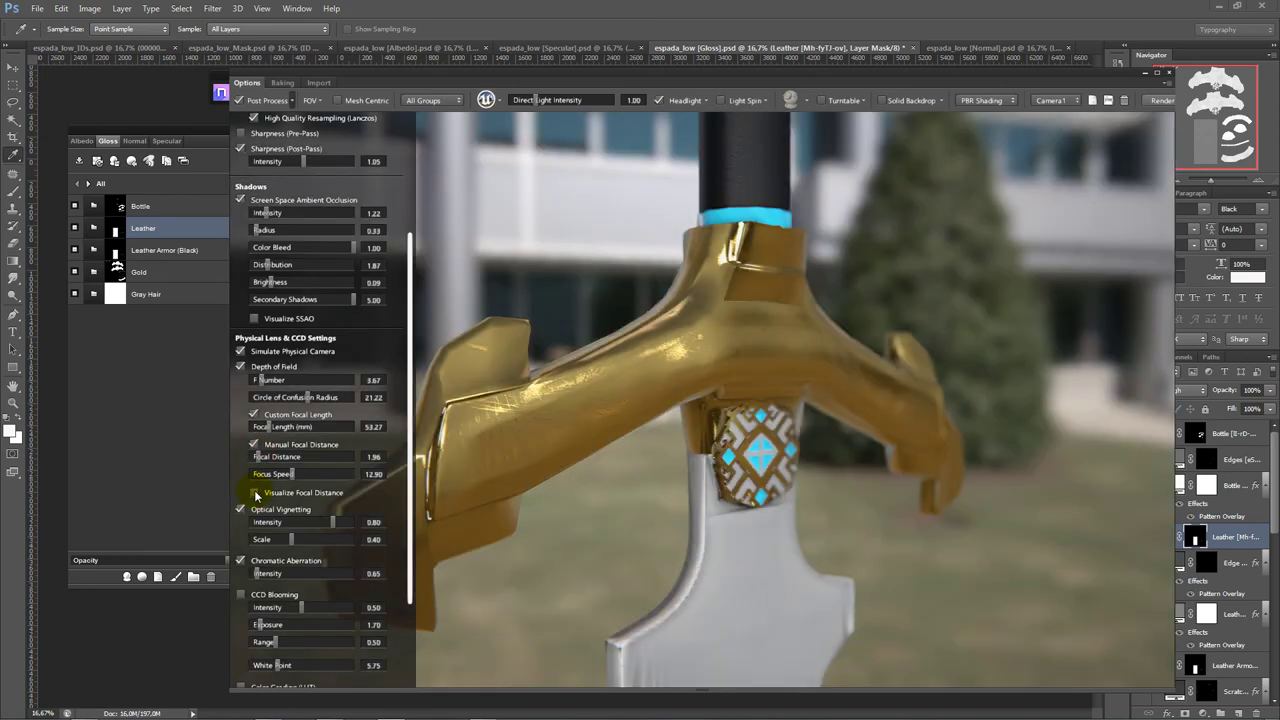
drag(412, 458, 418, 594)
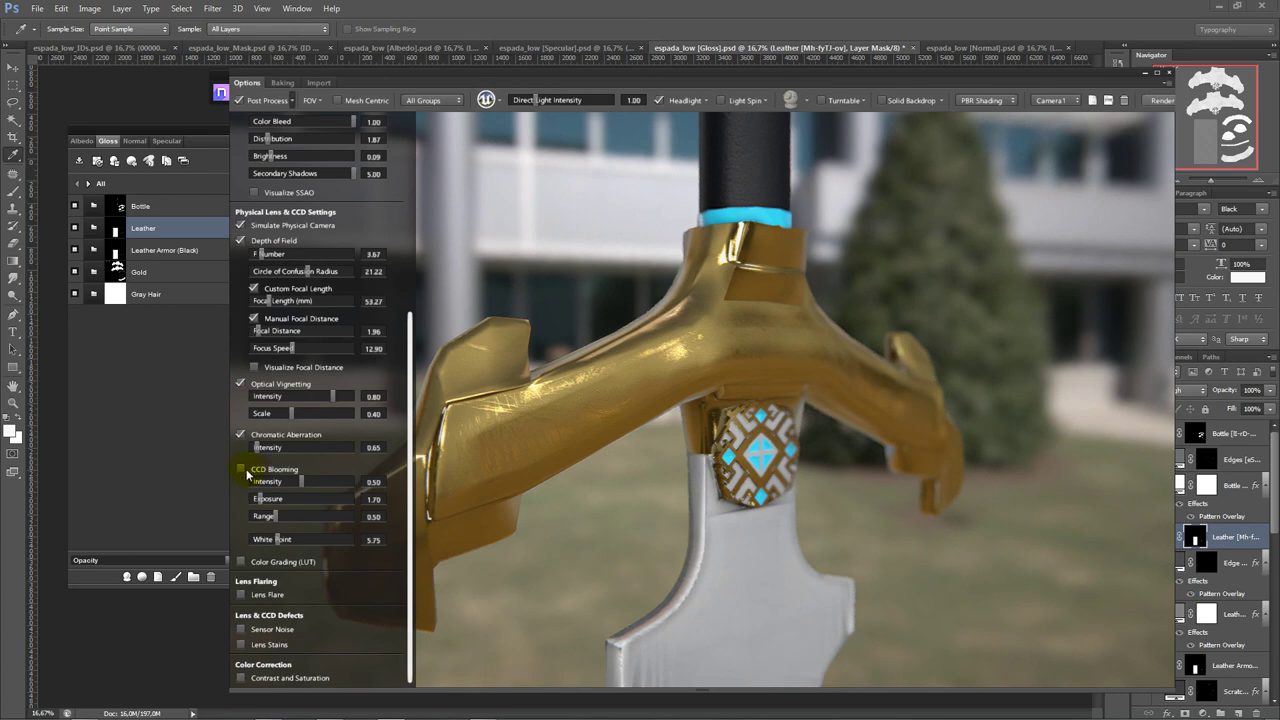
- Enable CCD Blooming at exposure 5.22, compare post-processing off and on, and view the sword from below
click(243, 474)
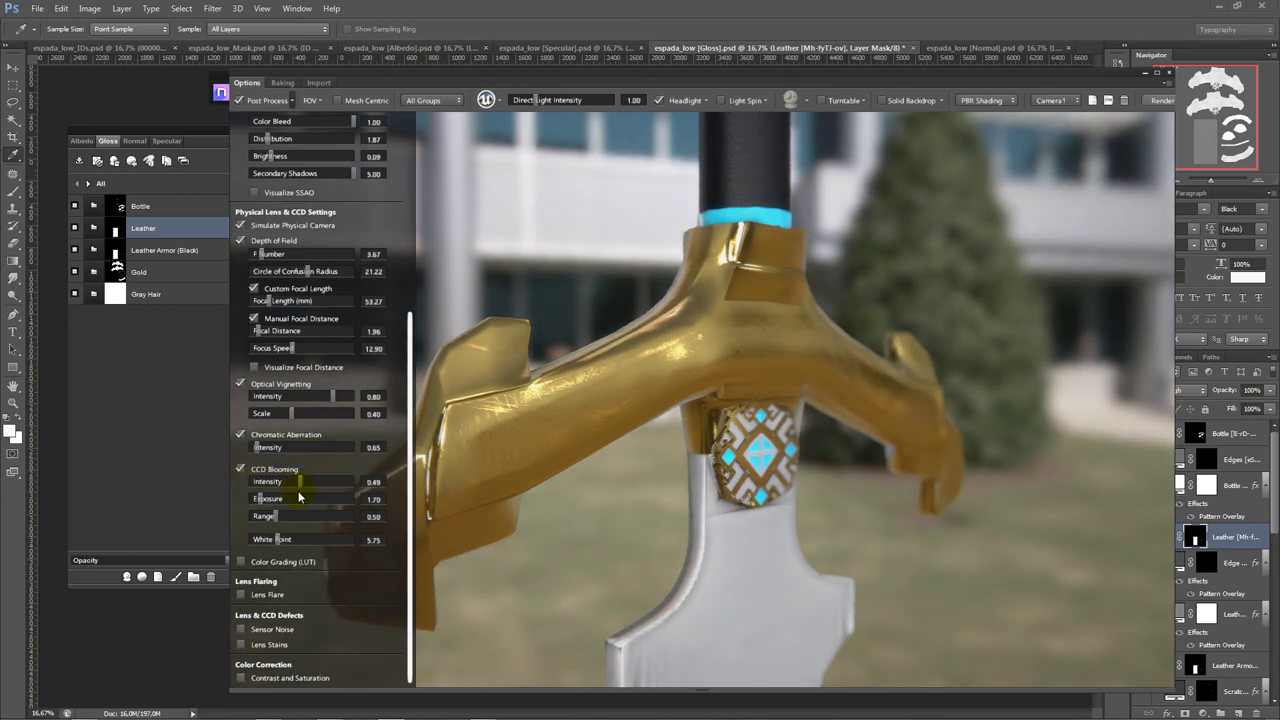
mouse_move(263, 499)
mouse_down()
mouse_move(313, 500)
mouse_move(273, 547)
mouse_up()
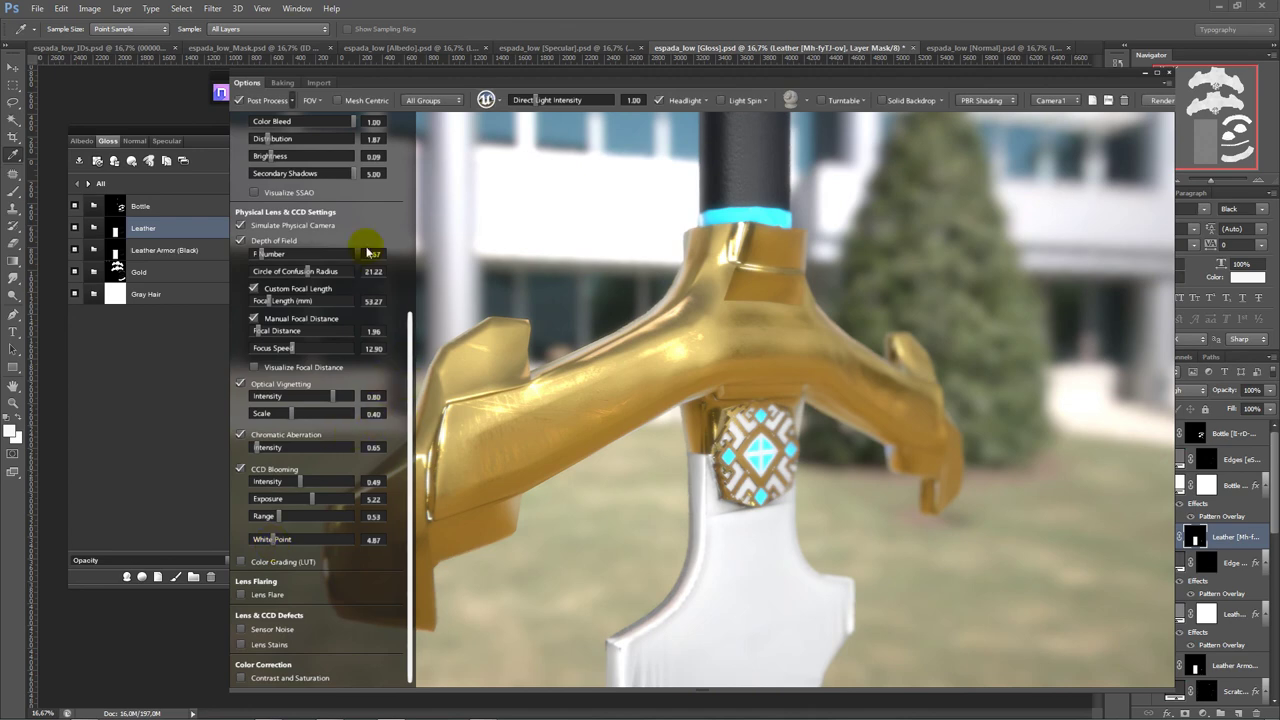
click(273, 103)
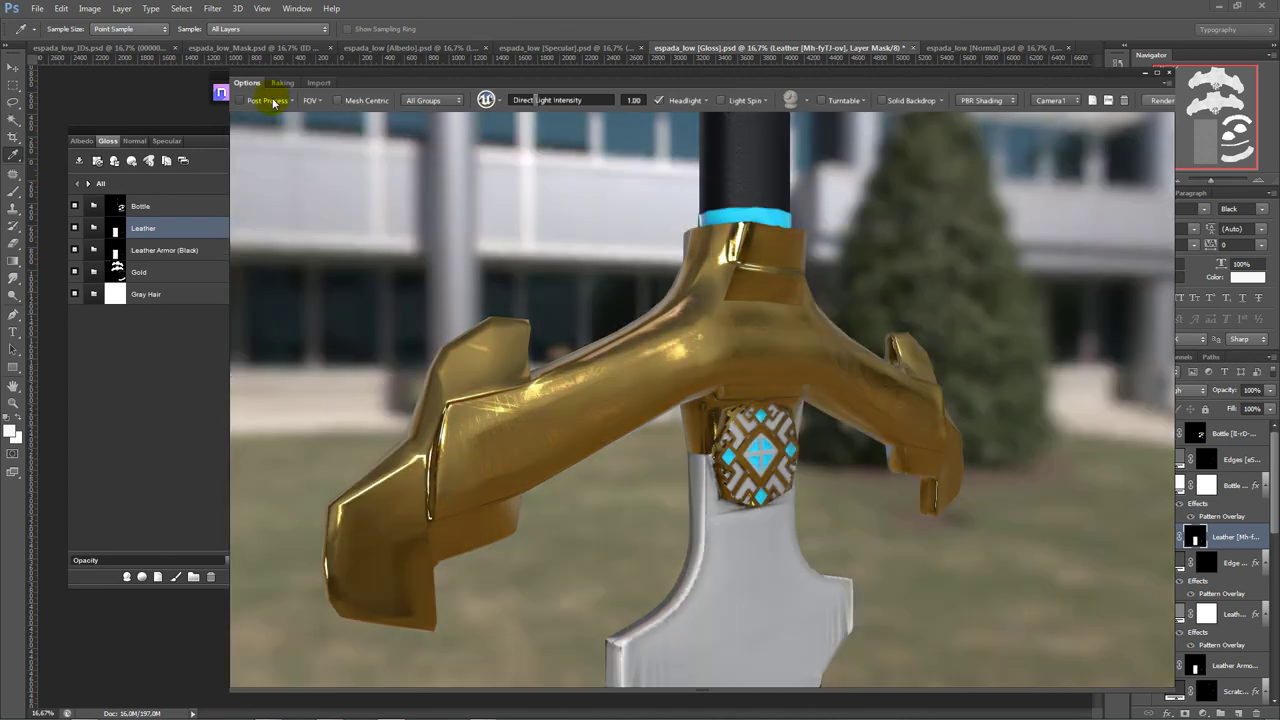
click(273, 103)
click(273, 103)
click(273, 103)
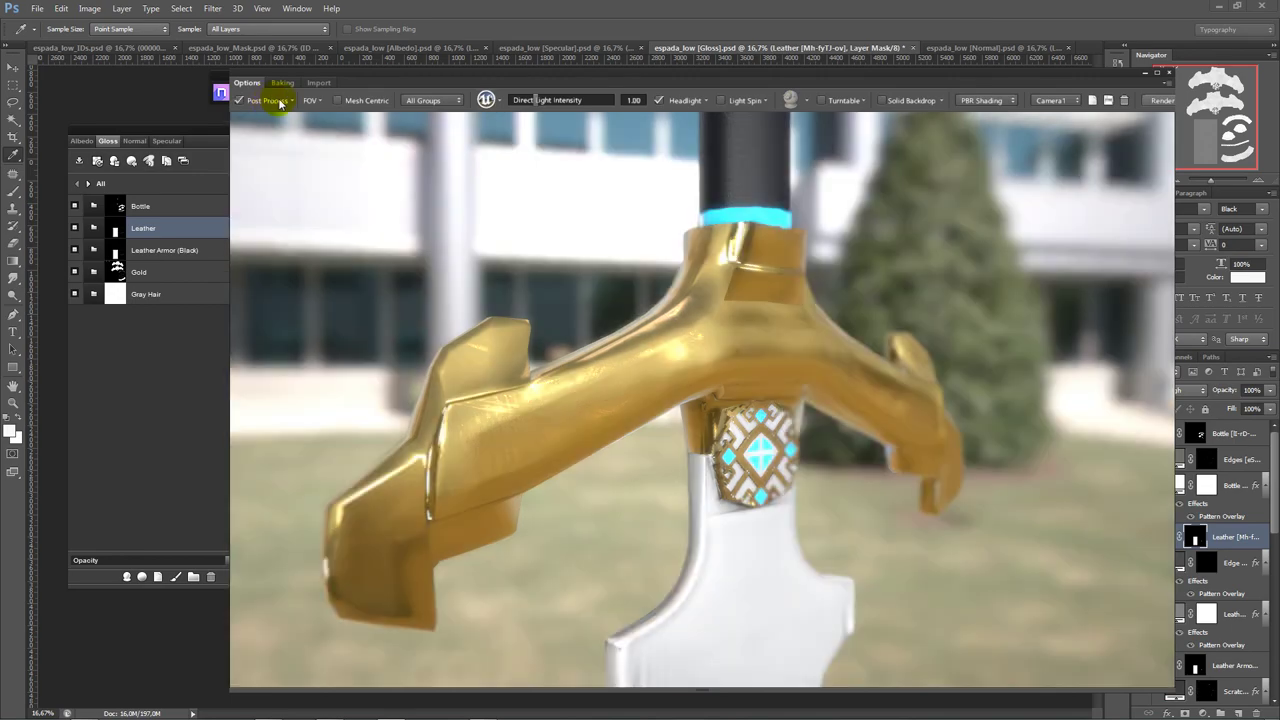
mouse_move(908, 514)
mouse_down()
mouse_move(803, 530)
mouse_move(874, 520)
mouse_move(823, 477)
mouse_move(857, 574)
mouse_move(846, 249)
mouse_move(849, 517)
mouse_move(702, 292)
mouse_up()
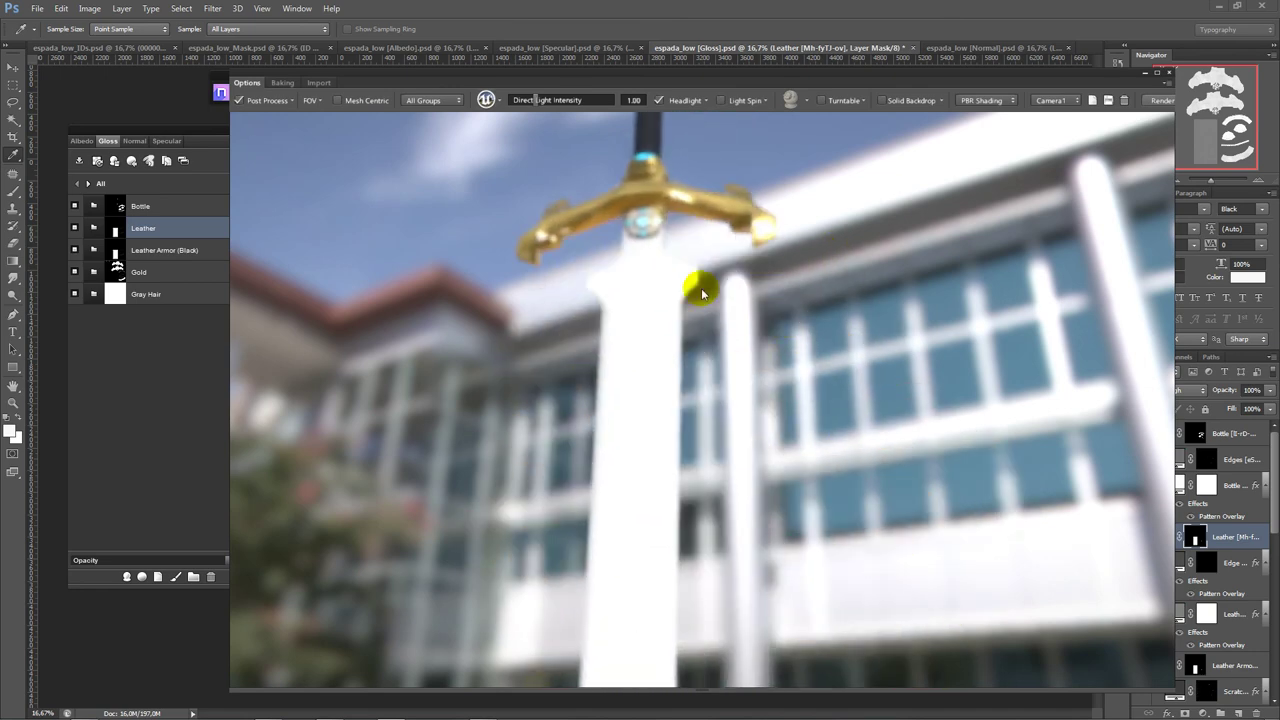
- Turn depth of field off, reframe the sword from a lower angle, and close the 3DO preview
click(290, 100)
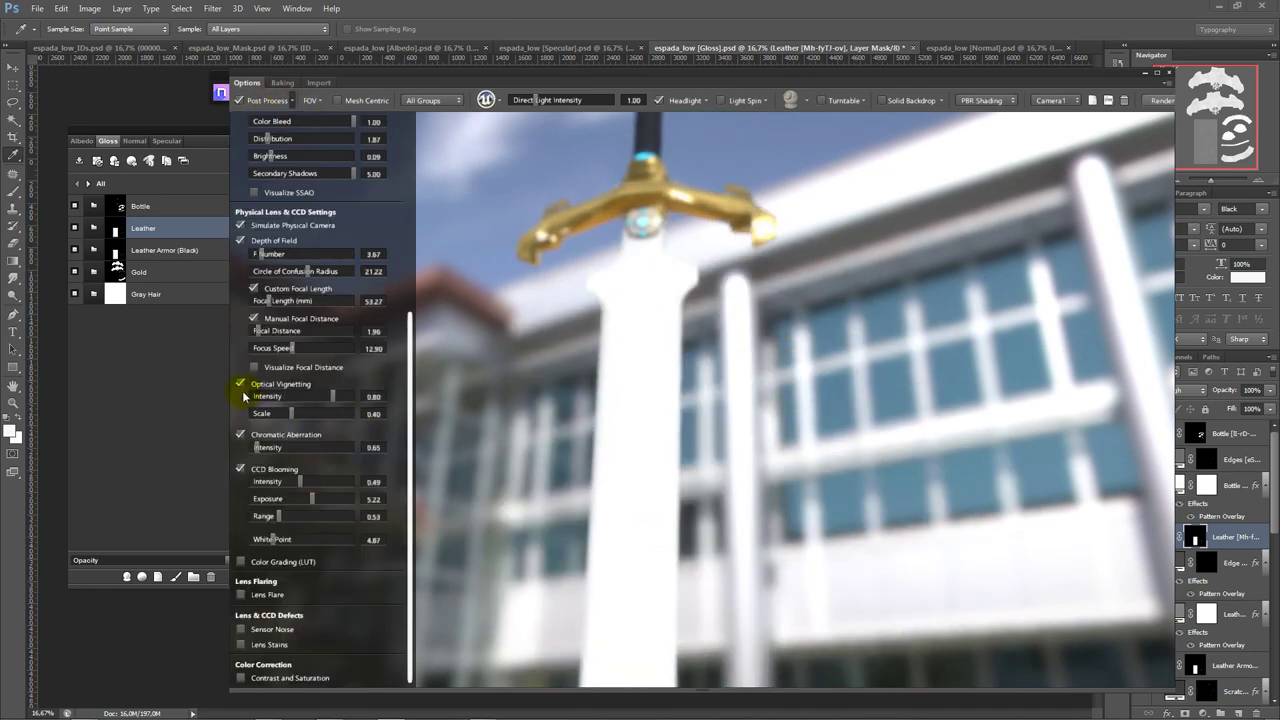
click(241, 242)
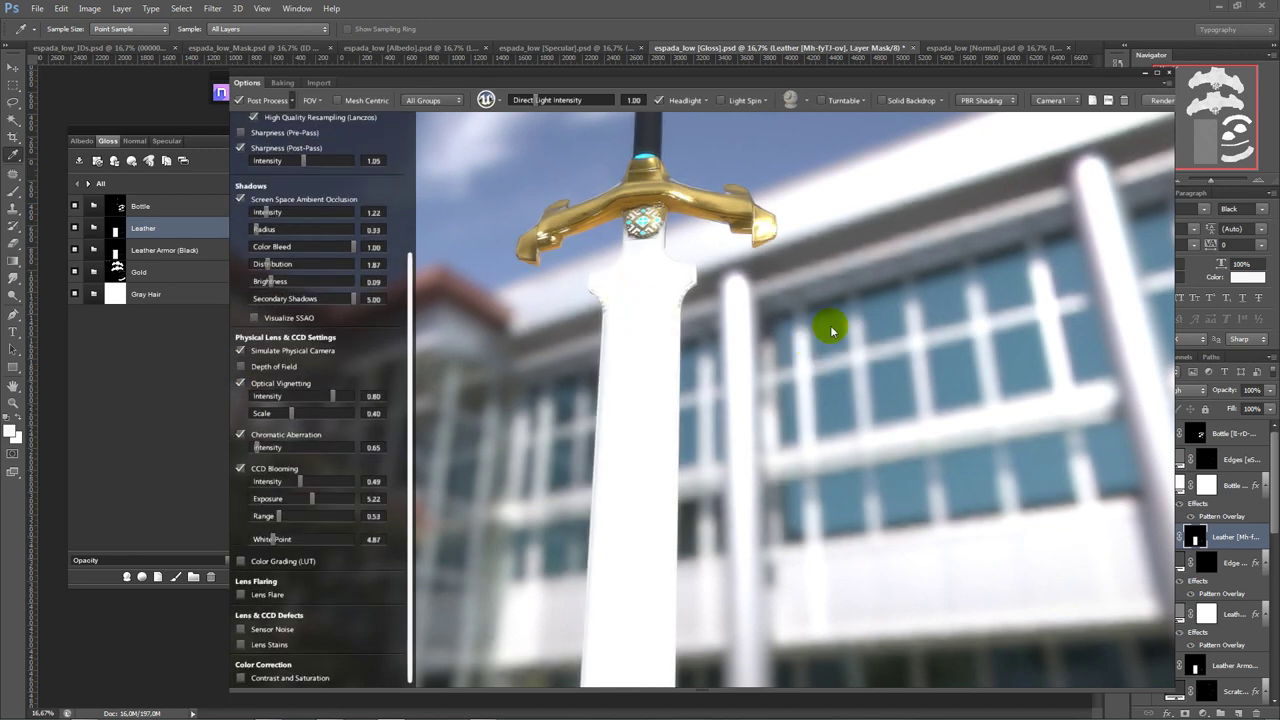
mouse_move(829, 323)
mouse_down()
mouse_move(864, 384)
mouse_move(848, 513)
mouse_move(877, 540)
mouse_move(786, 514)
mouse_up()
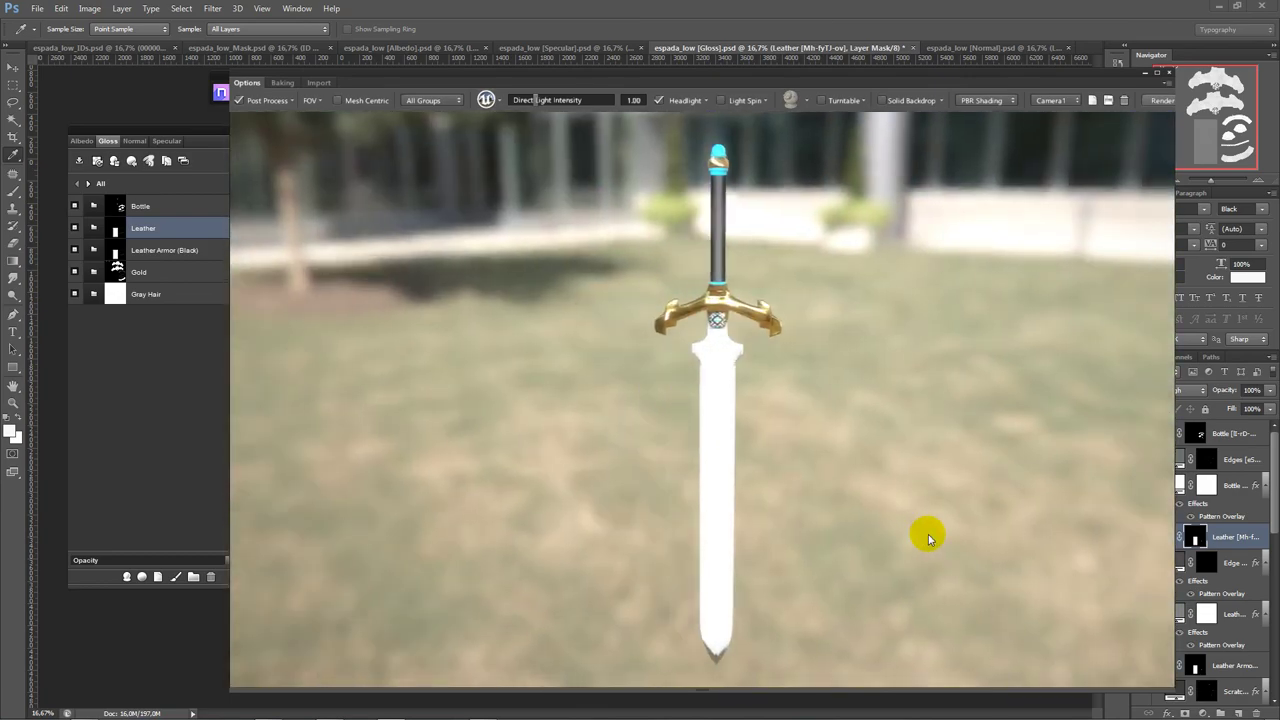
drag(921, 549, 929, 531)
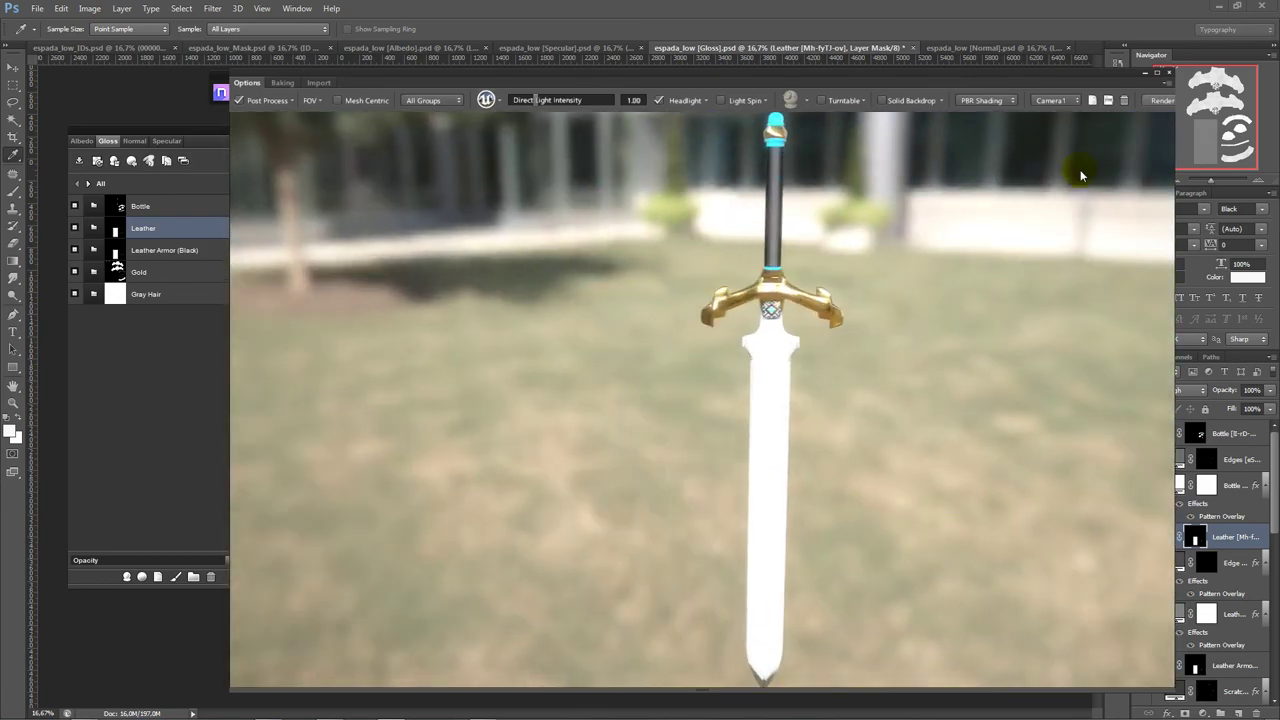
click(1172, 76)
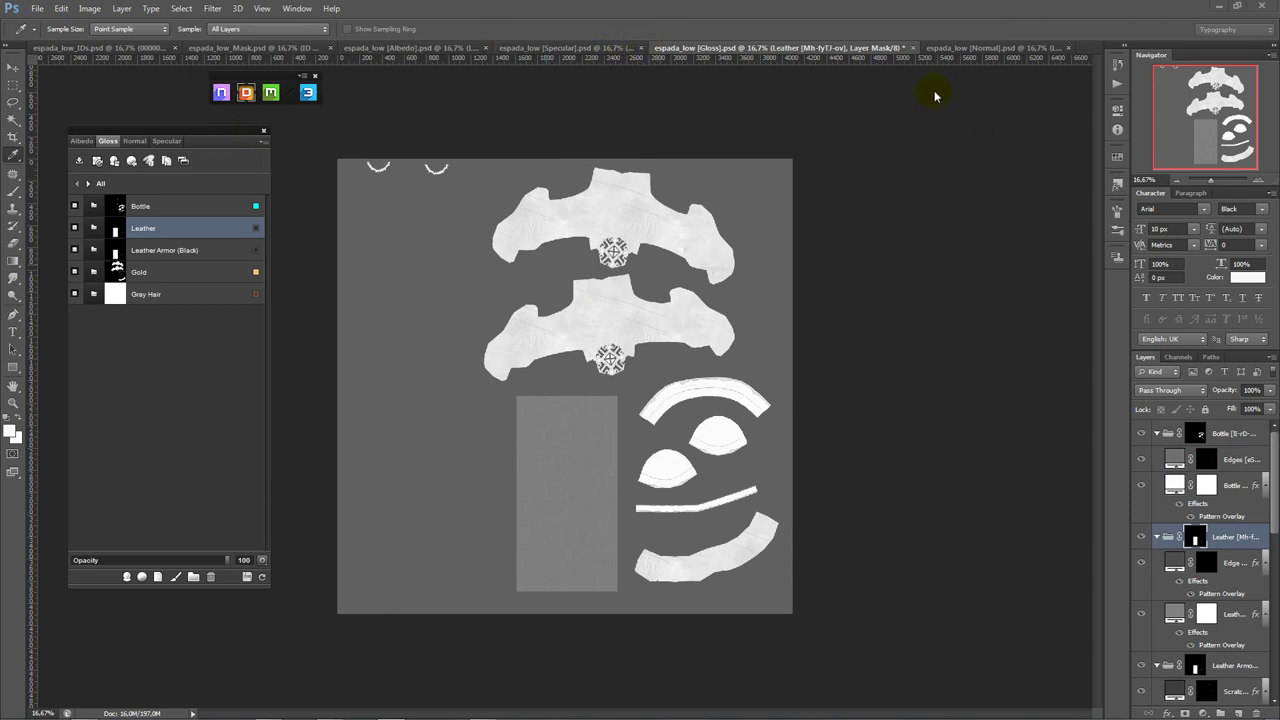
- Look through the Normal, Gloss, Specular, Albedo, ID Mask and IDs documents, then save Albedo
click(971, 47)
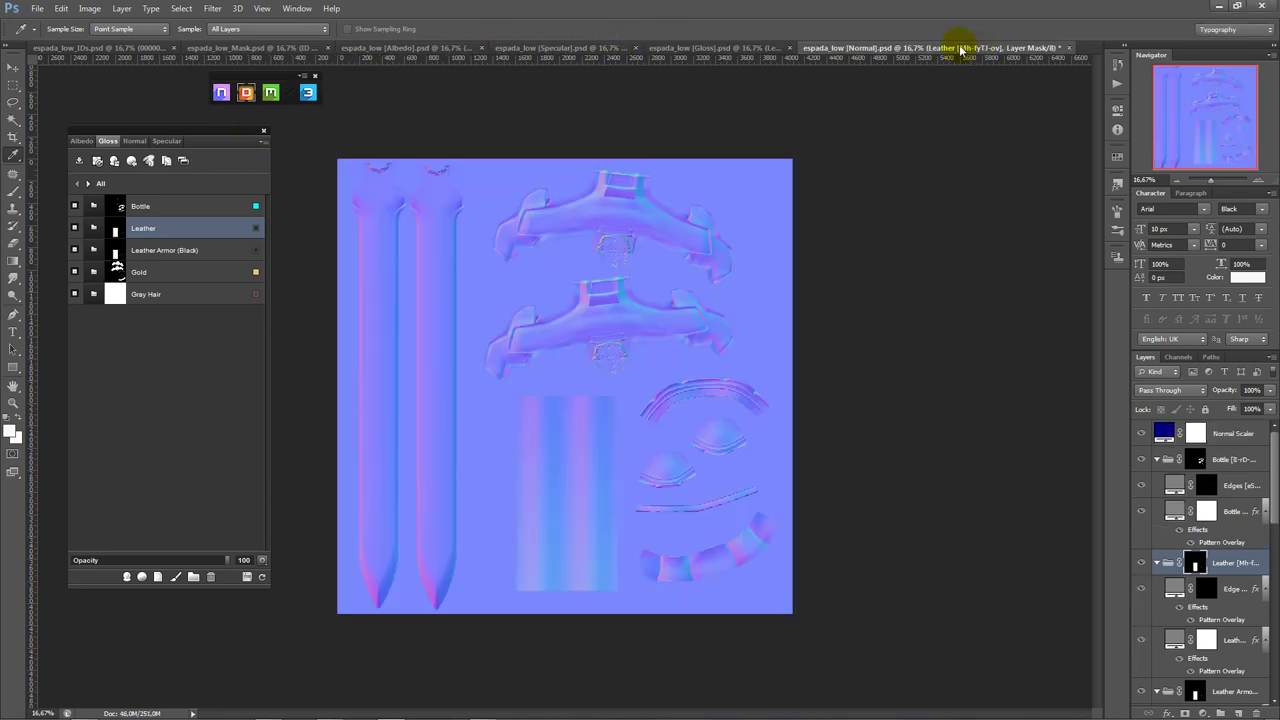
click(731, 50)
click(586, 48)
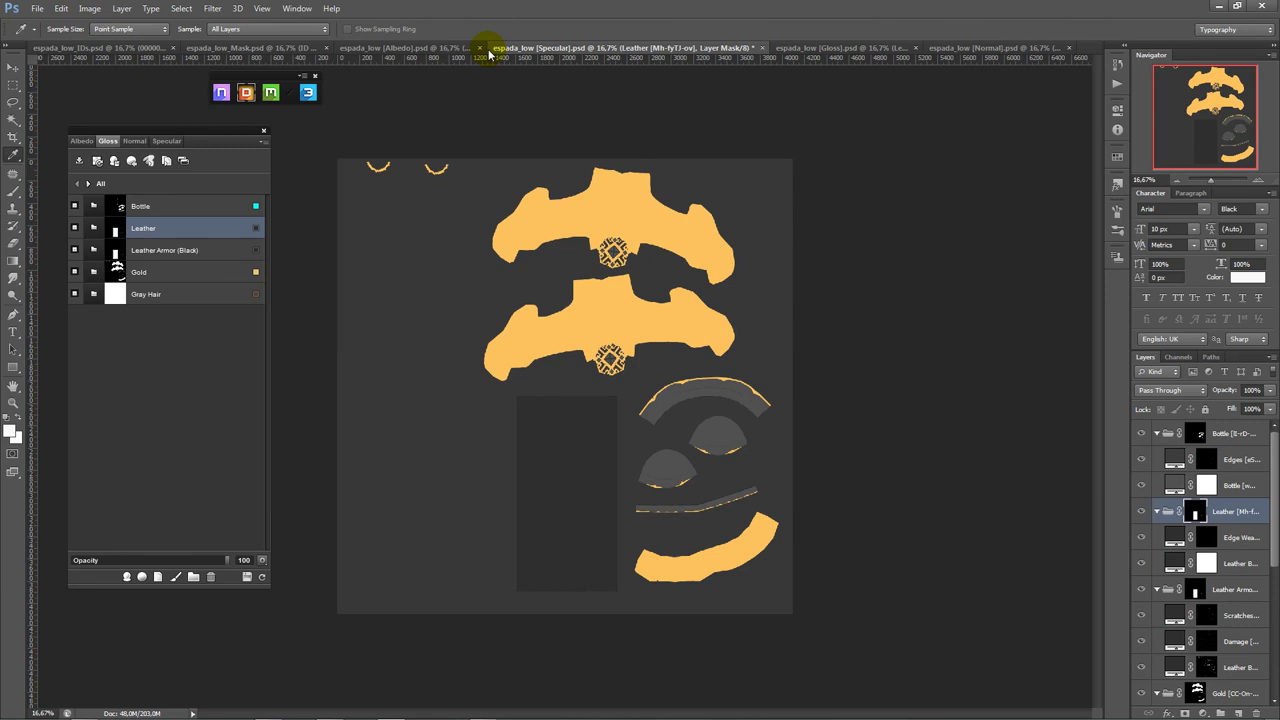
click(426, 50)
click(283, 48)
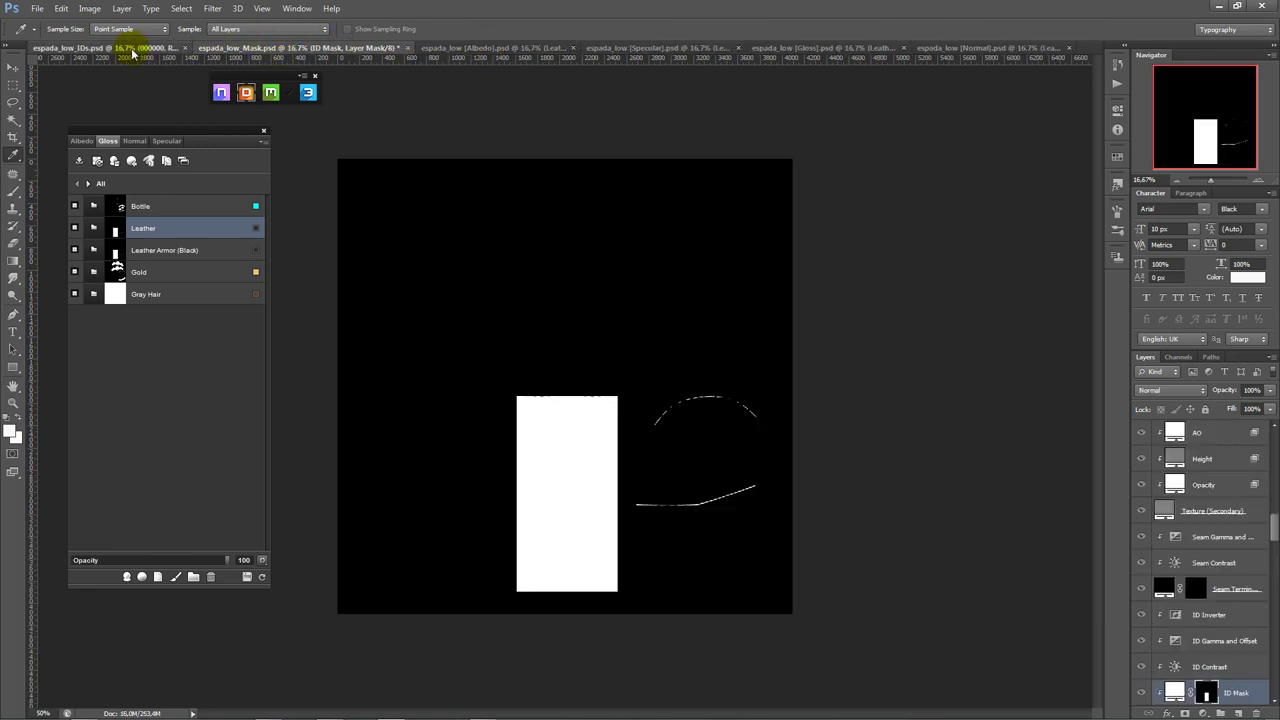
click(133, 50)
click(220, 48)
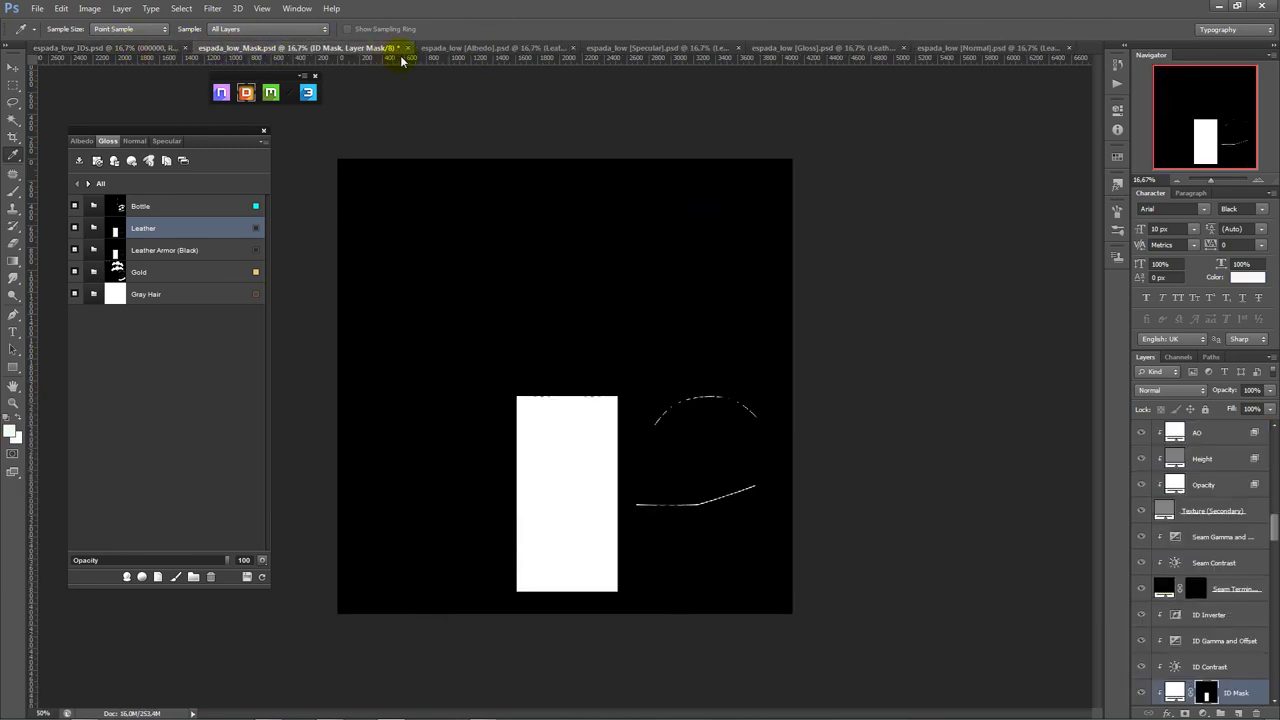
click(455, 50)
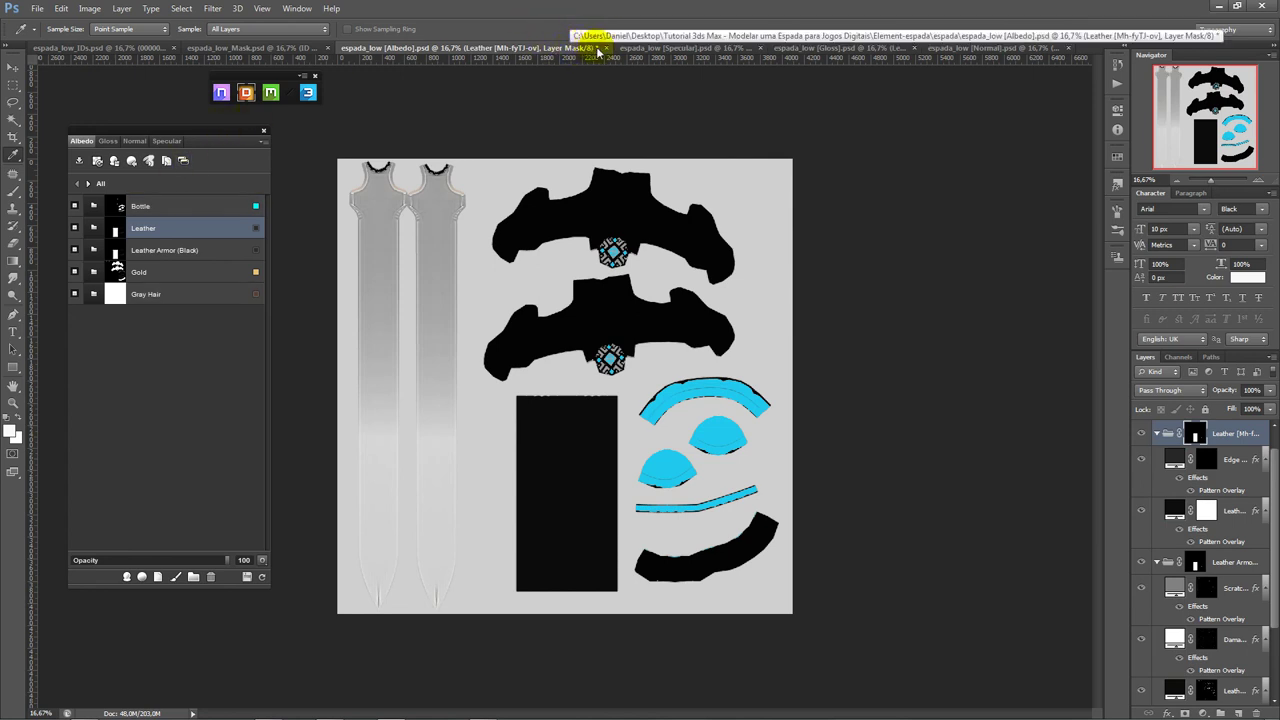
key(ctrl+s)
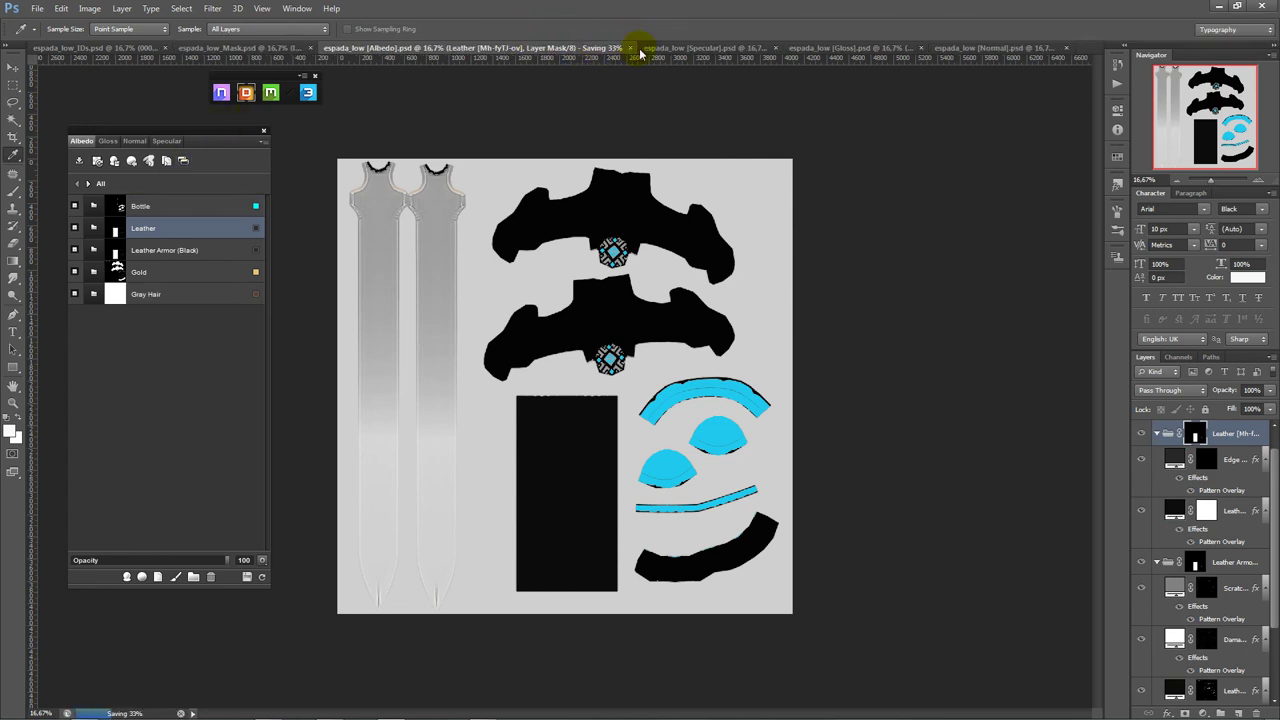
- Save the Specular, Gloss and Normal texture documents with Ctrl+S
click(665, 49)
key(ctrl+s)
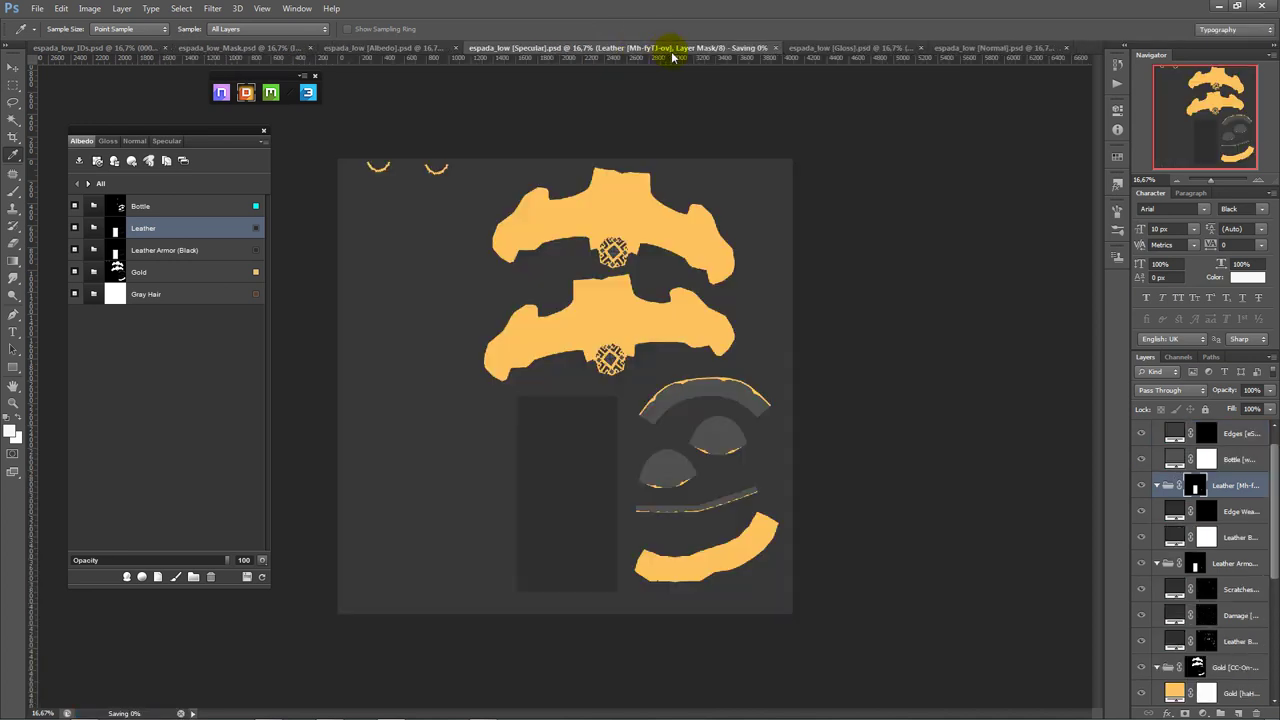
click(822, 47)
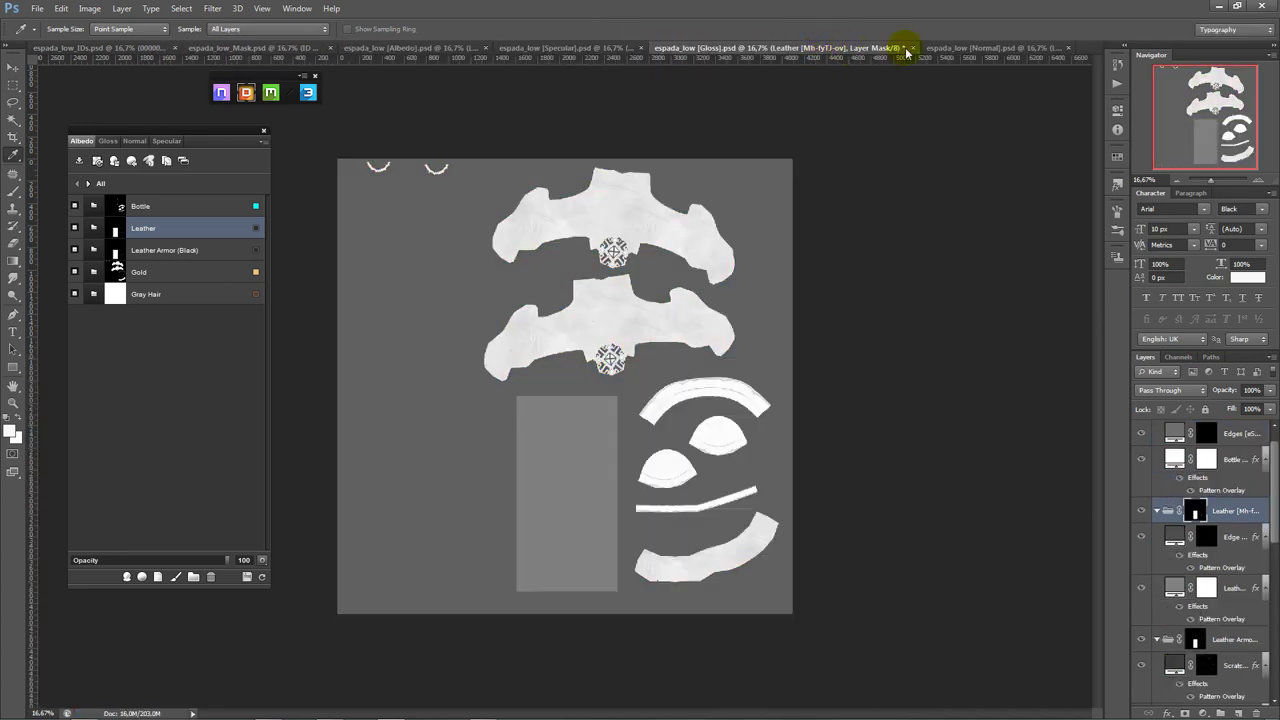
key(ctrl+s)
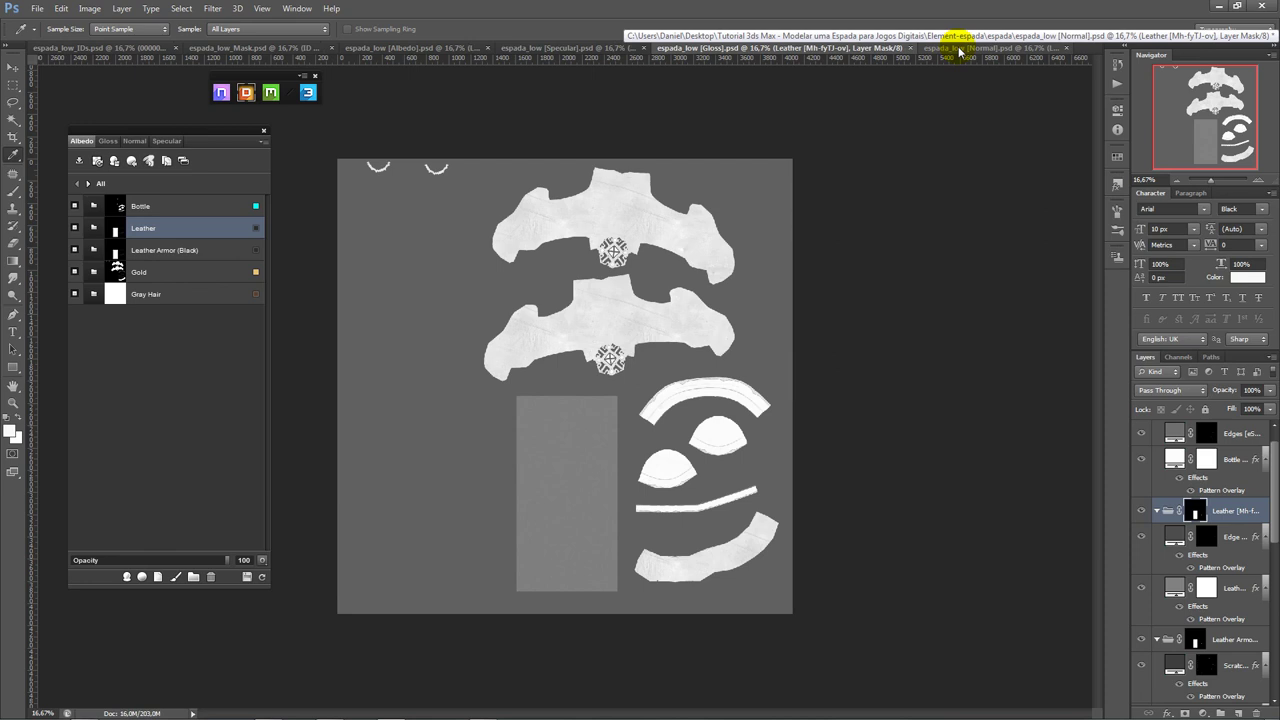
click(958, 50)
key(ctrl+s)
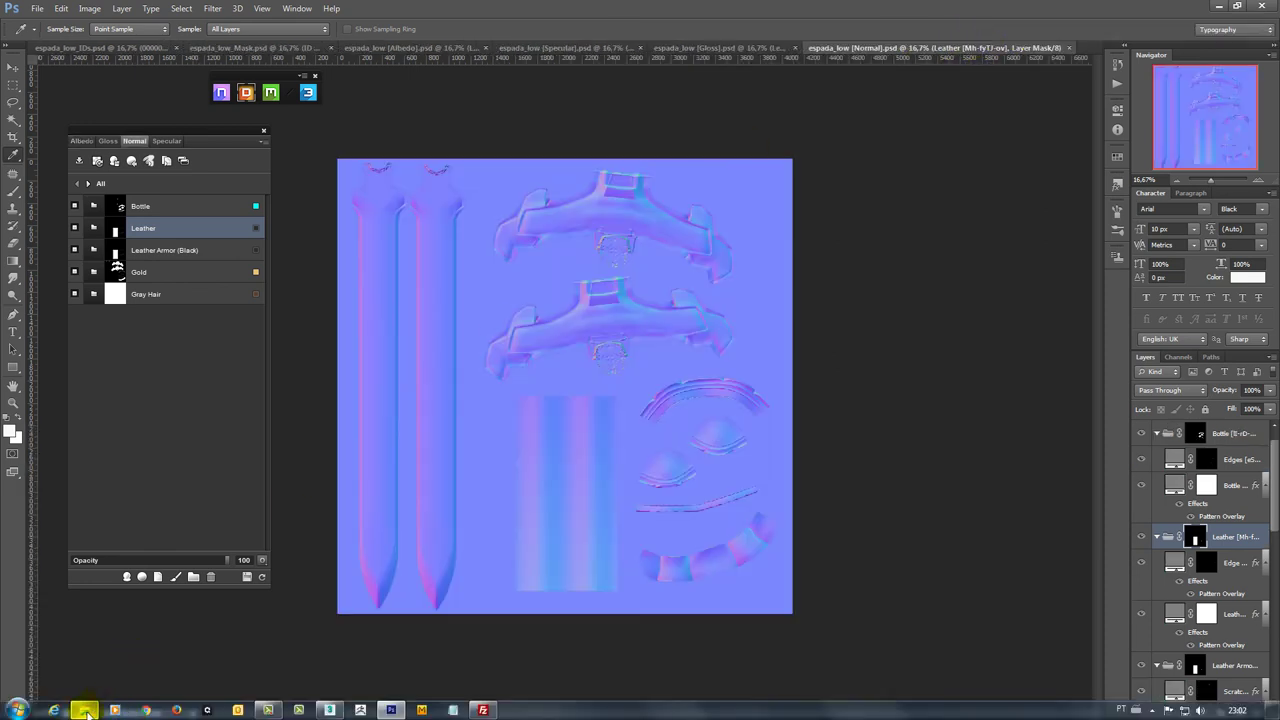
- Open the espada project folder in Windows Explorer
click(85, 710)
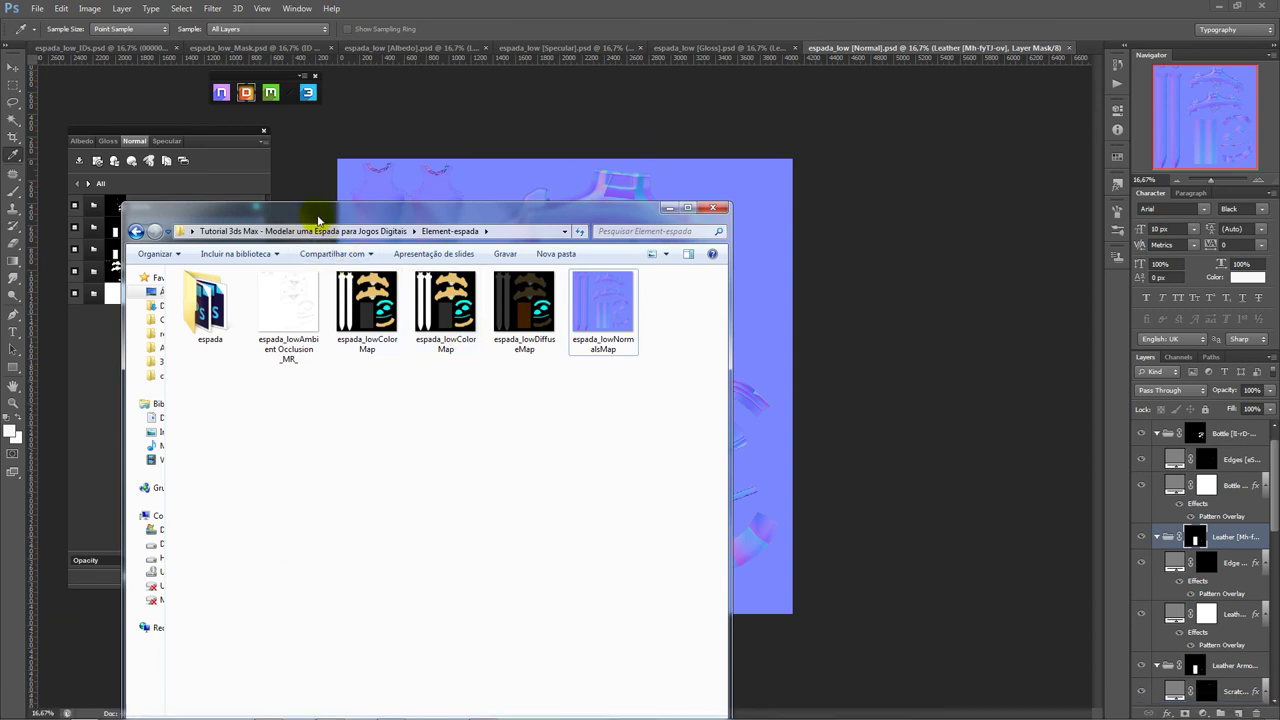
drag(318, 220, 411, 200)
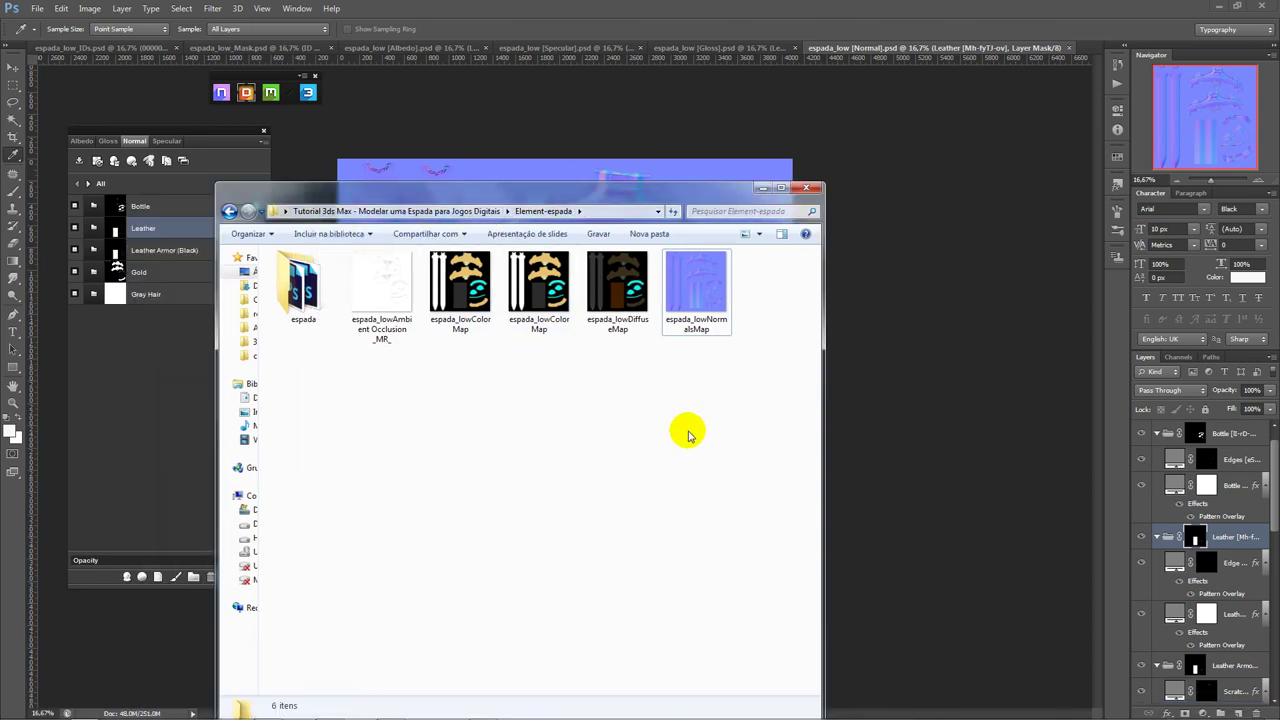
mouse_move(210, 310)
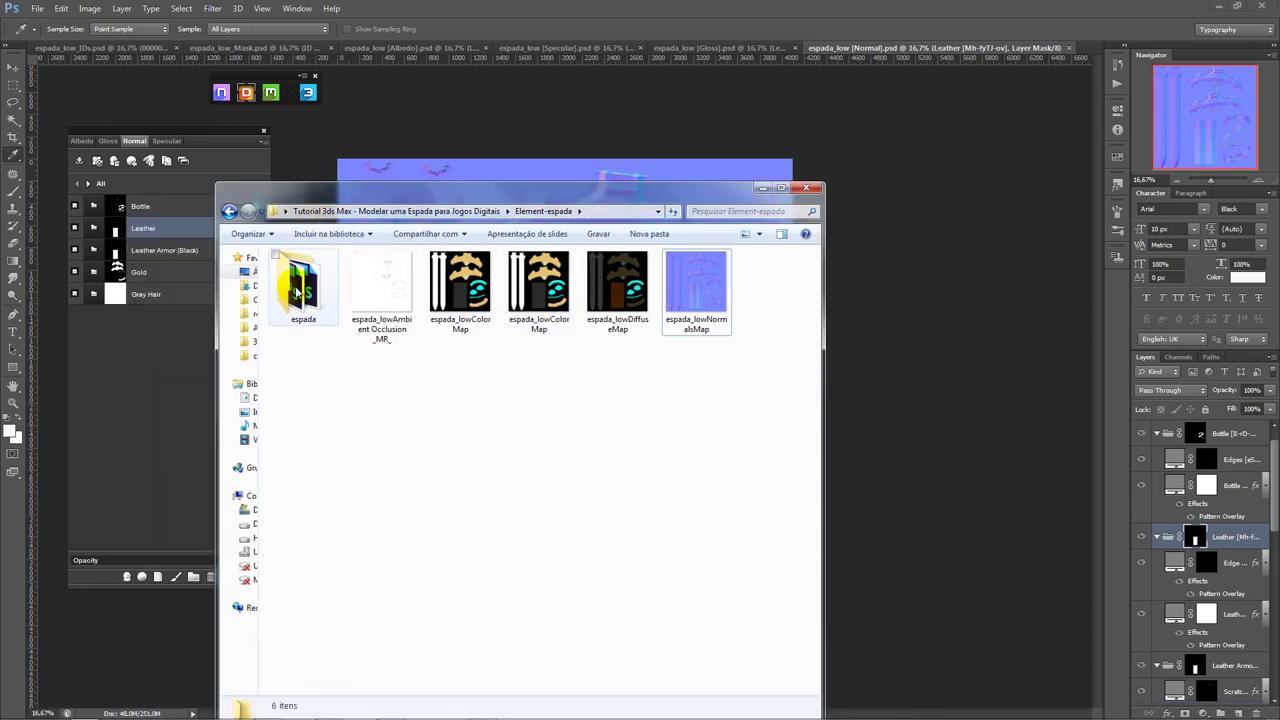
double_click(297, 290)
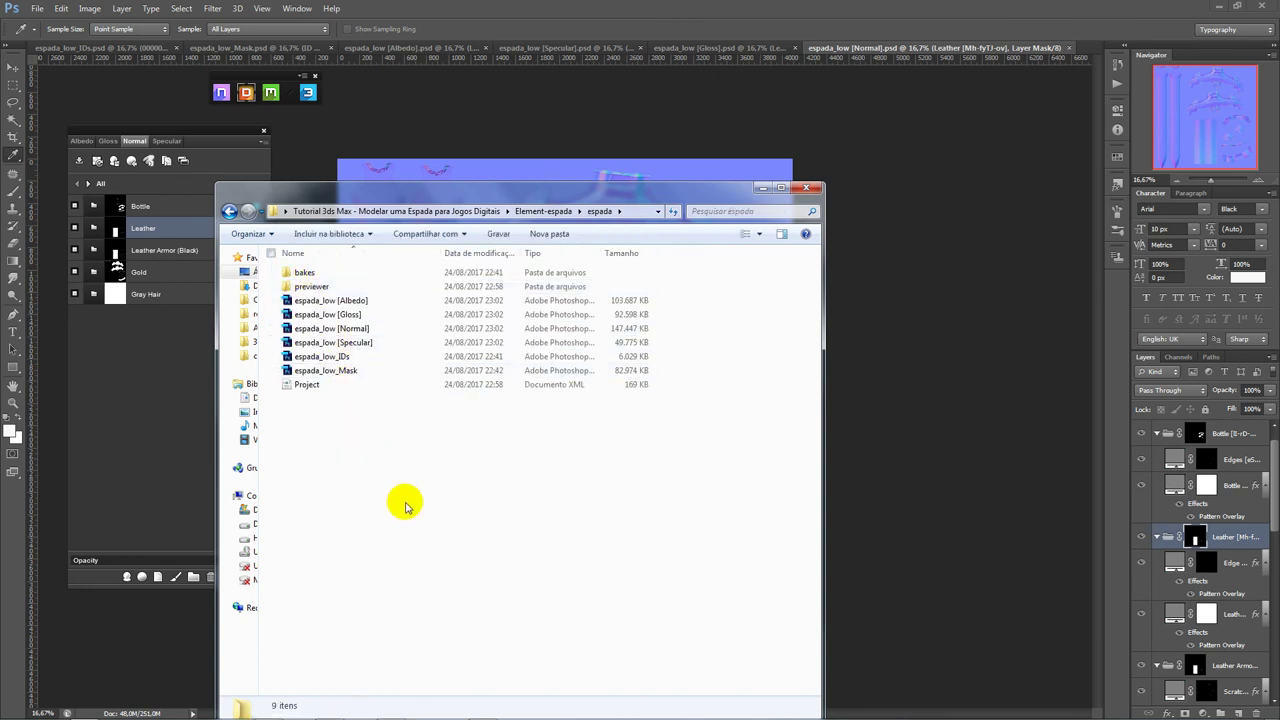
- Check the six saved espada_low texture PSDs, then minimize Explorer and relaunch the 3DO preview
click(330, 300)
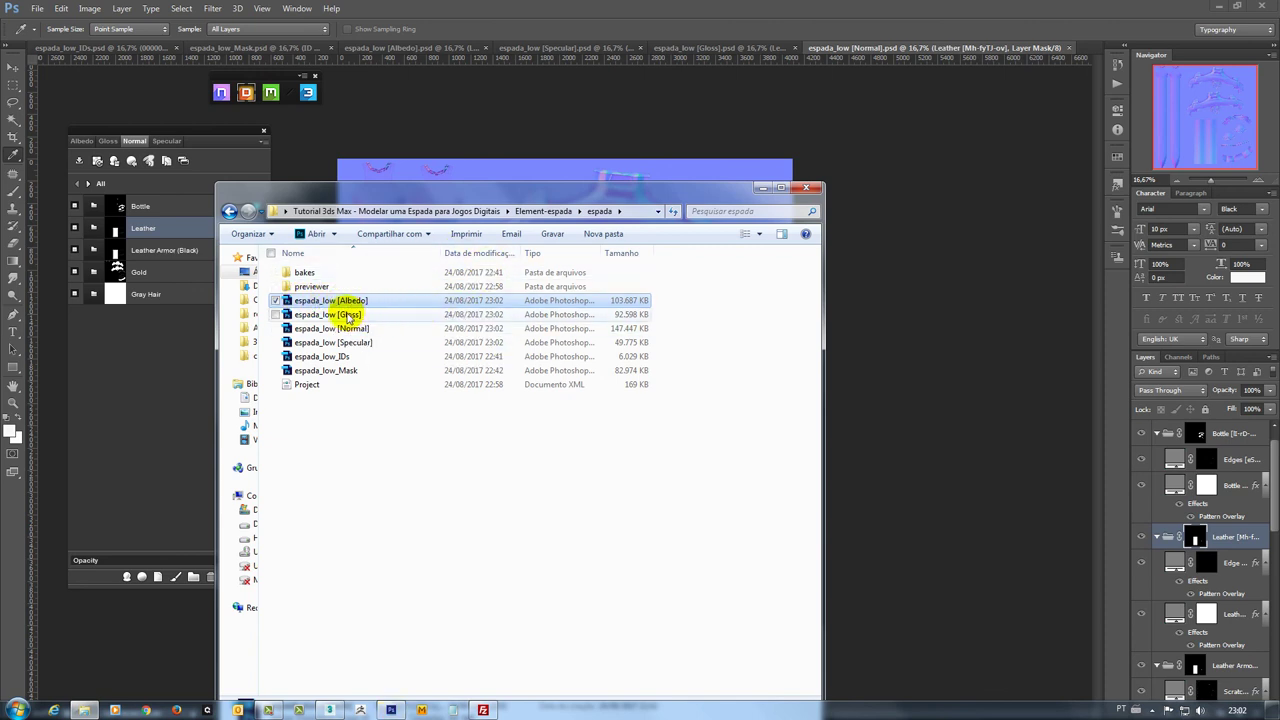
click(345, 315)
click(352, 329)
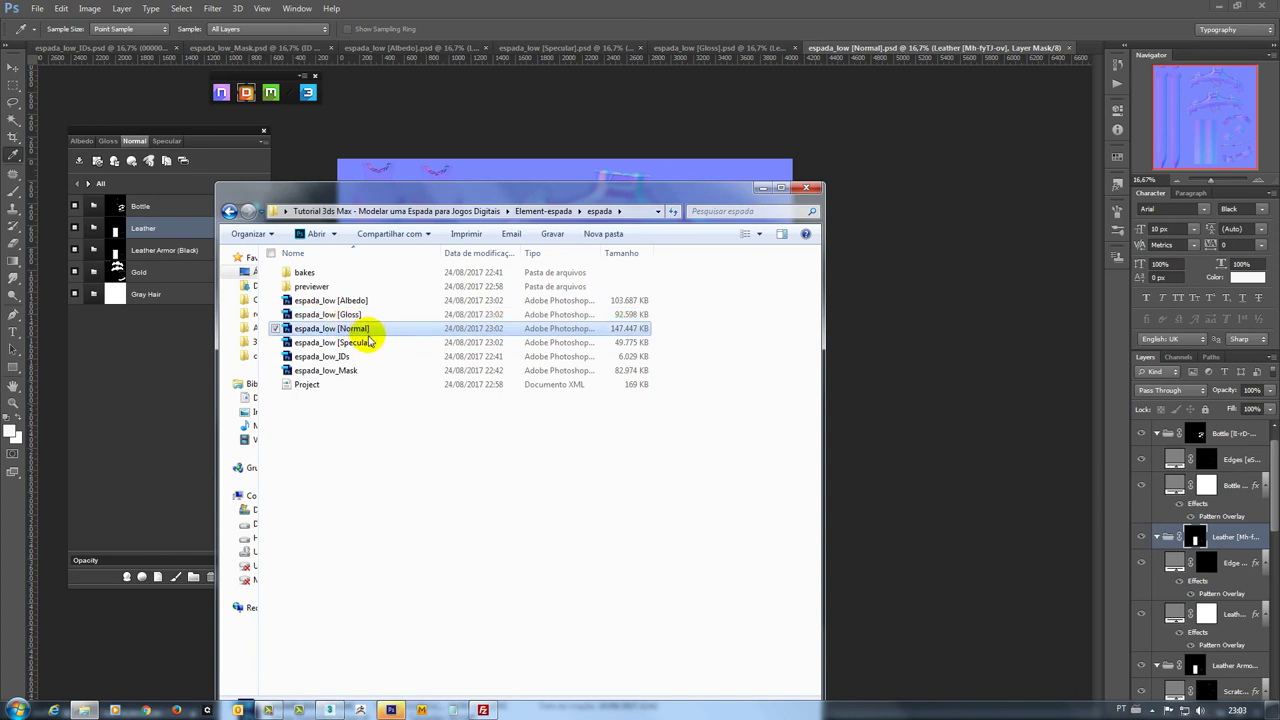
click(340, 342)
click(331, 357)
click(340, 371)
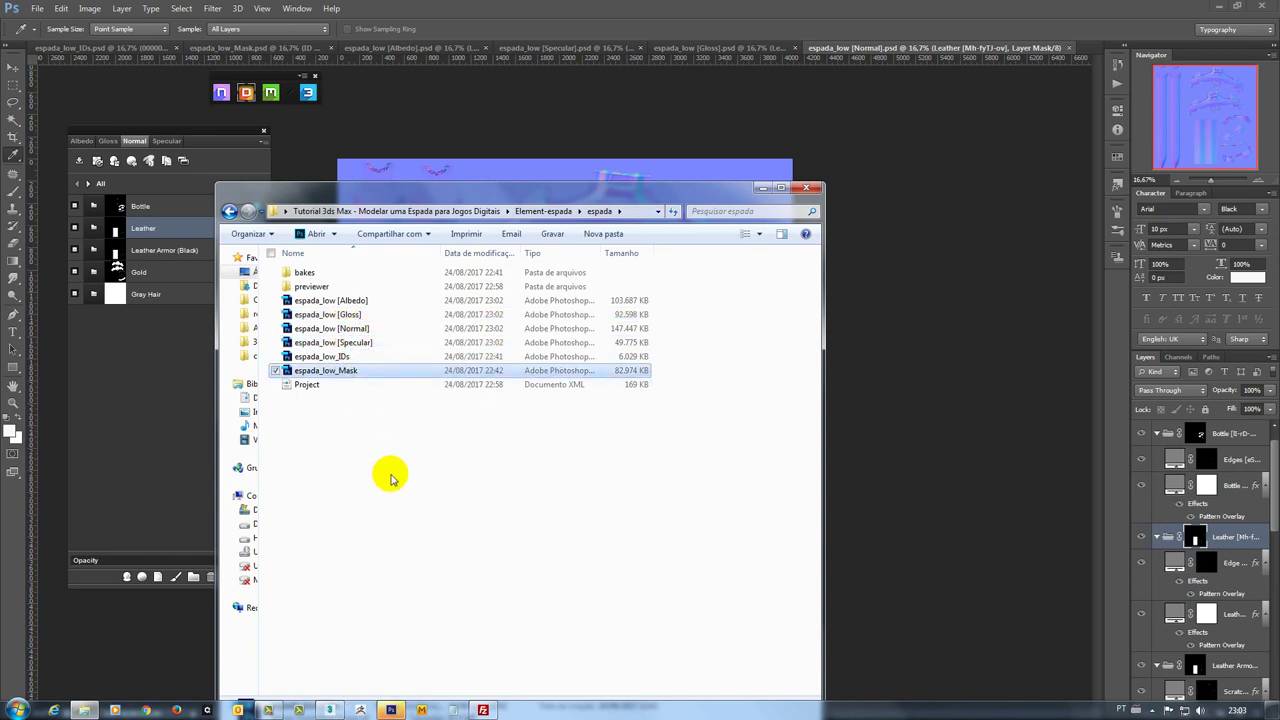
drag(663, 375, 330, 297)
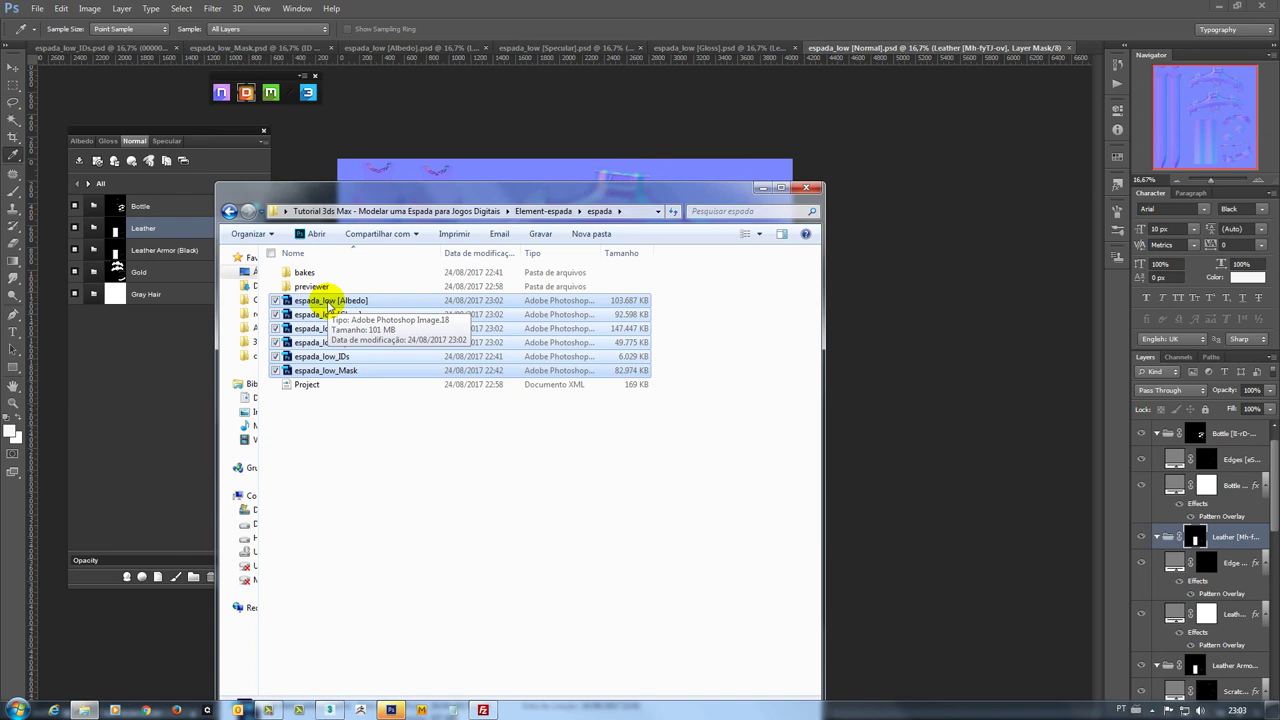
click(762, 190)
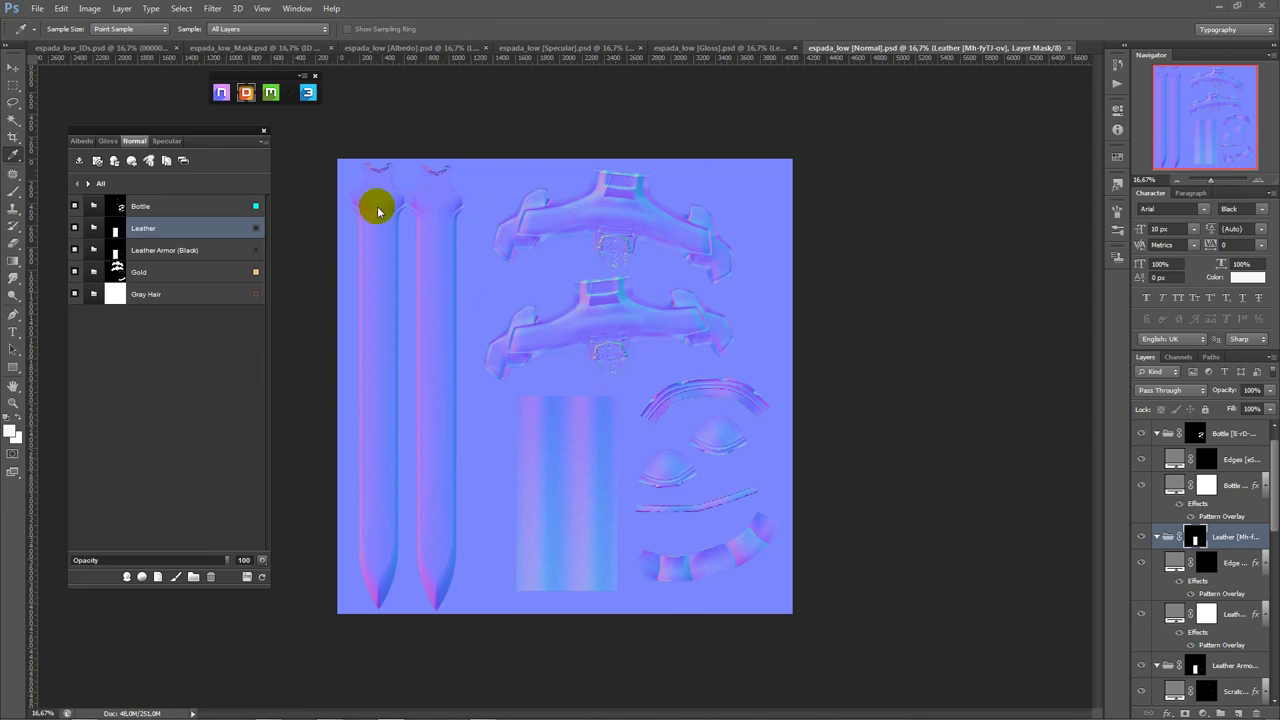
click(309, 93)
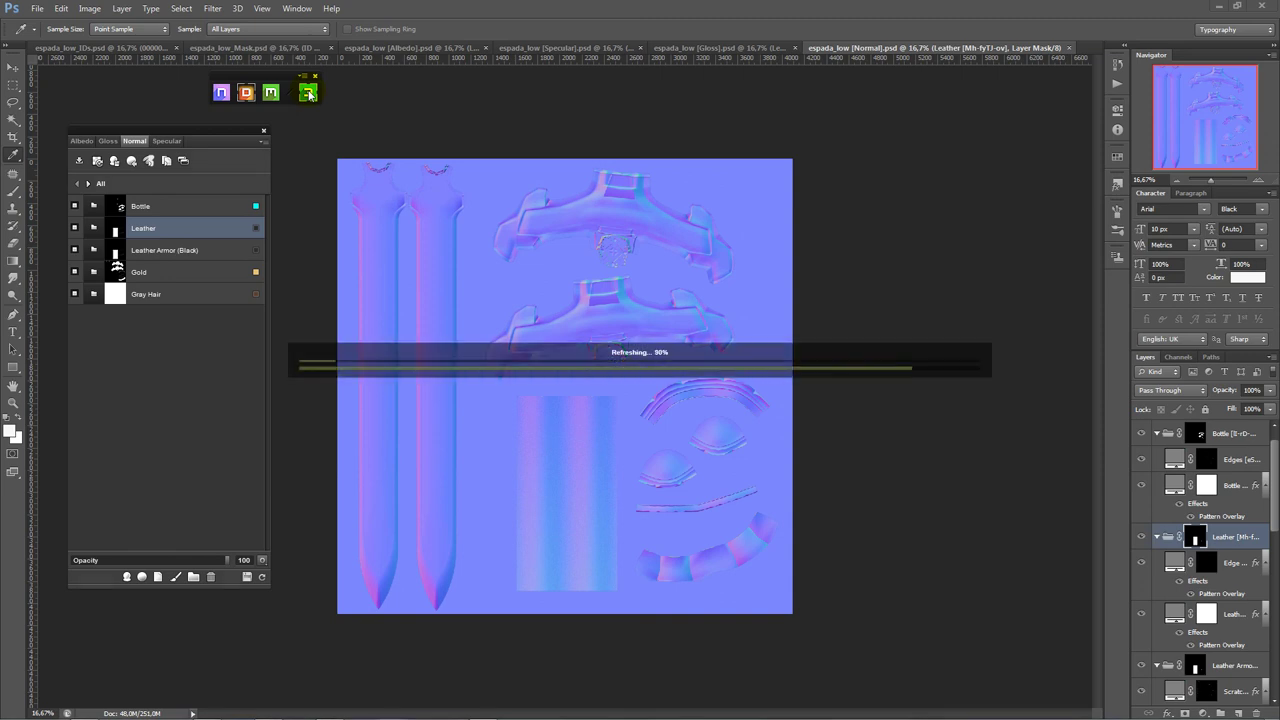